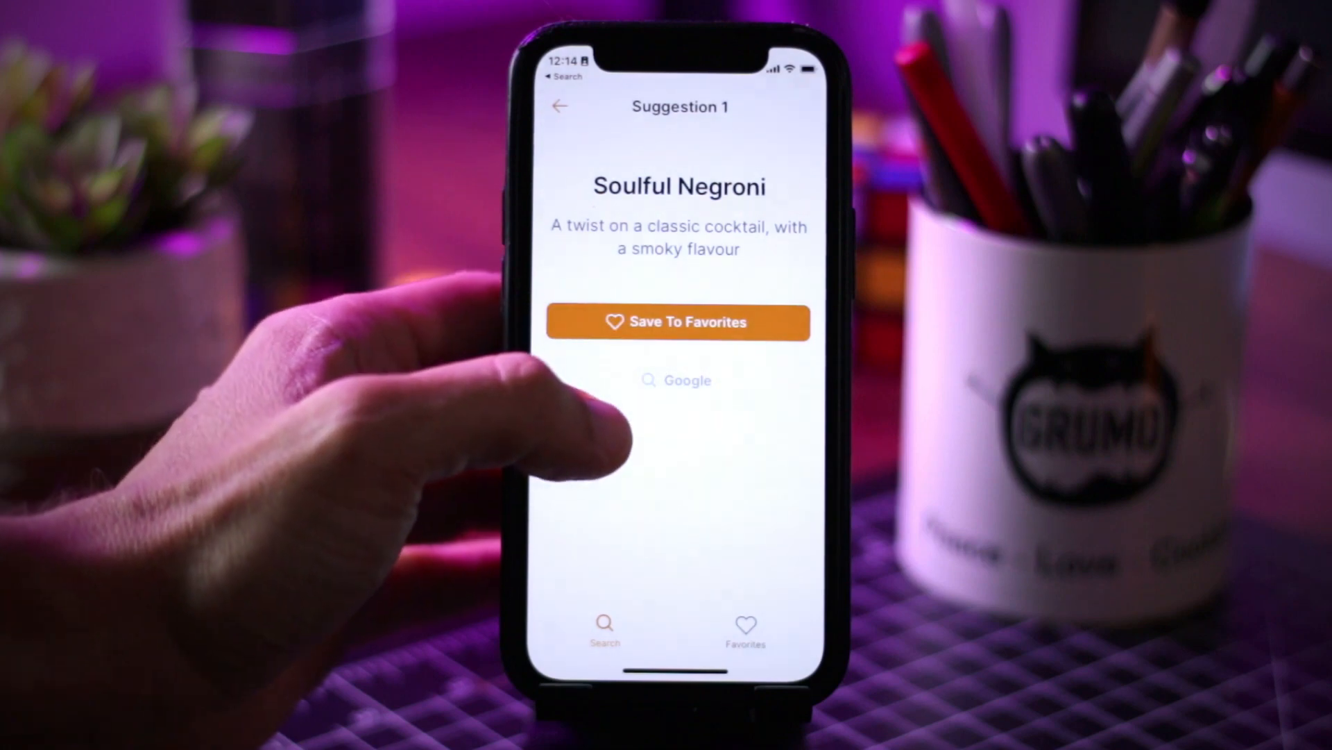
pyautogui.click(635, 323)
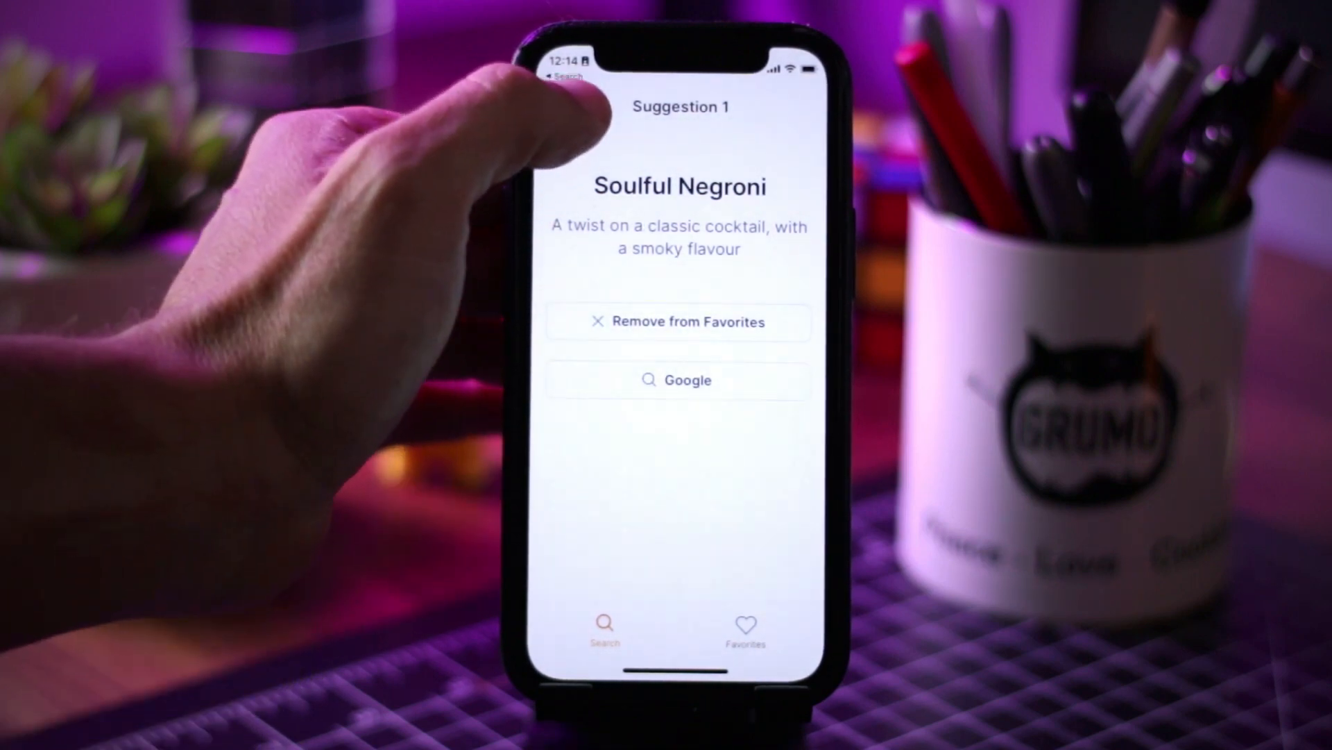
pyautogui.click(559, 105)
pyautogui.scroll(-3, 597, 299)
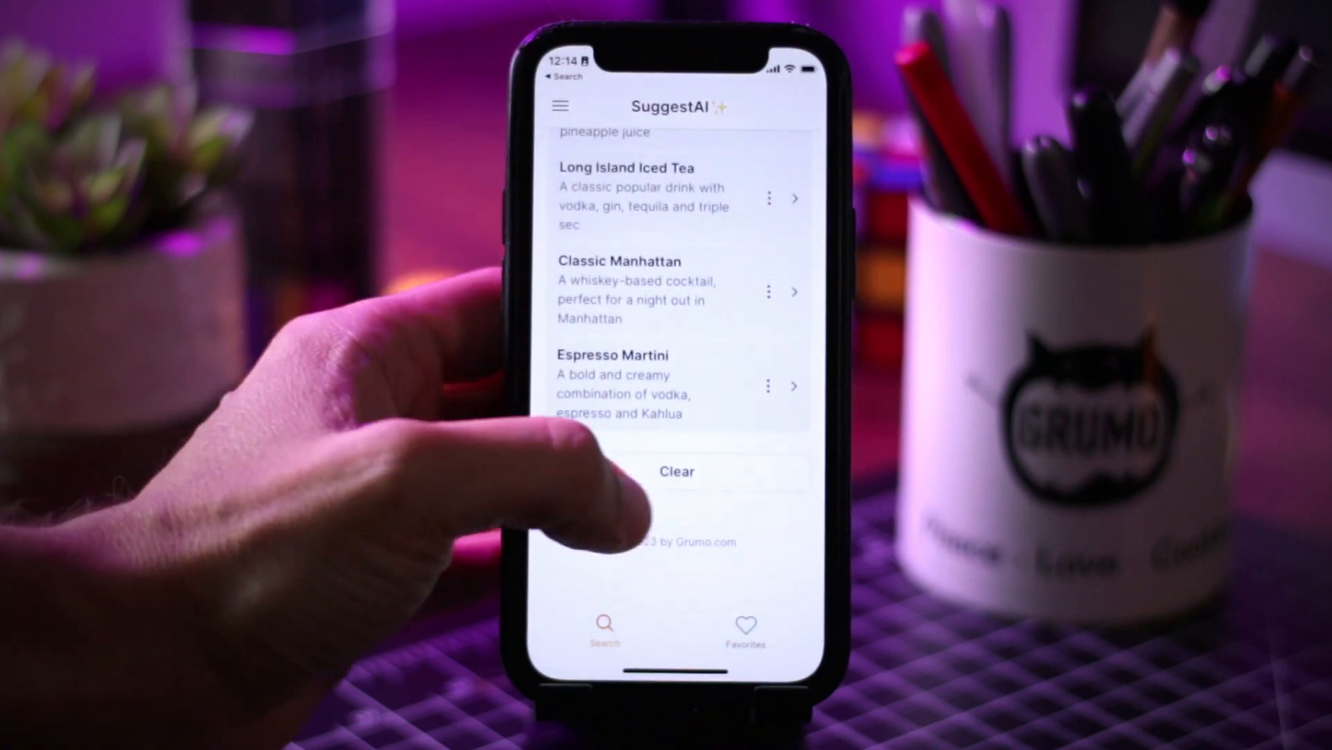
pyautogui.click(677, 472)
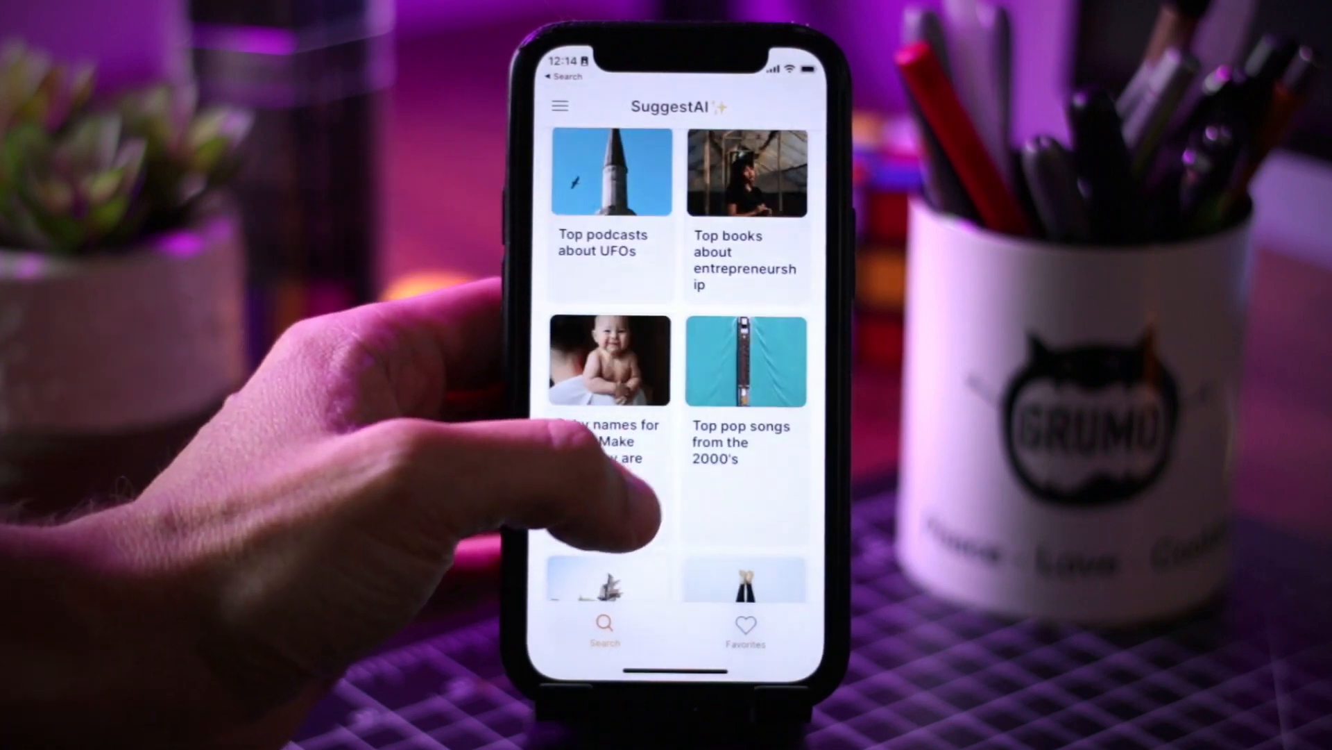
pyautogui.scroll(-3, 614, 417)
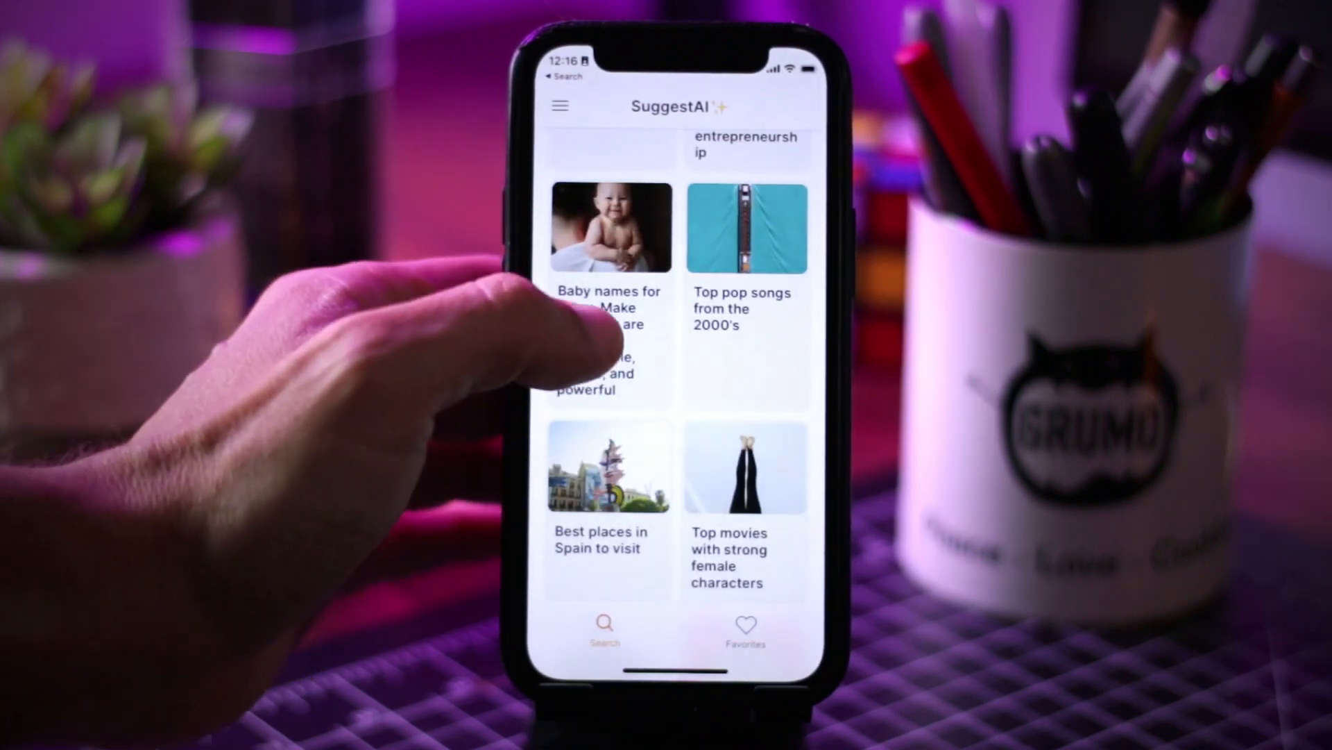
pyautogui.click(596, 347)
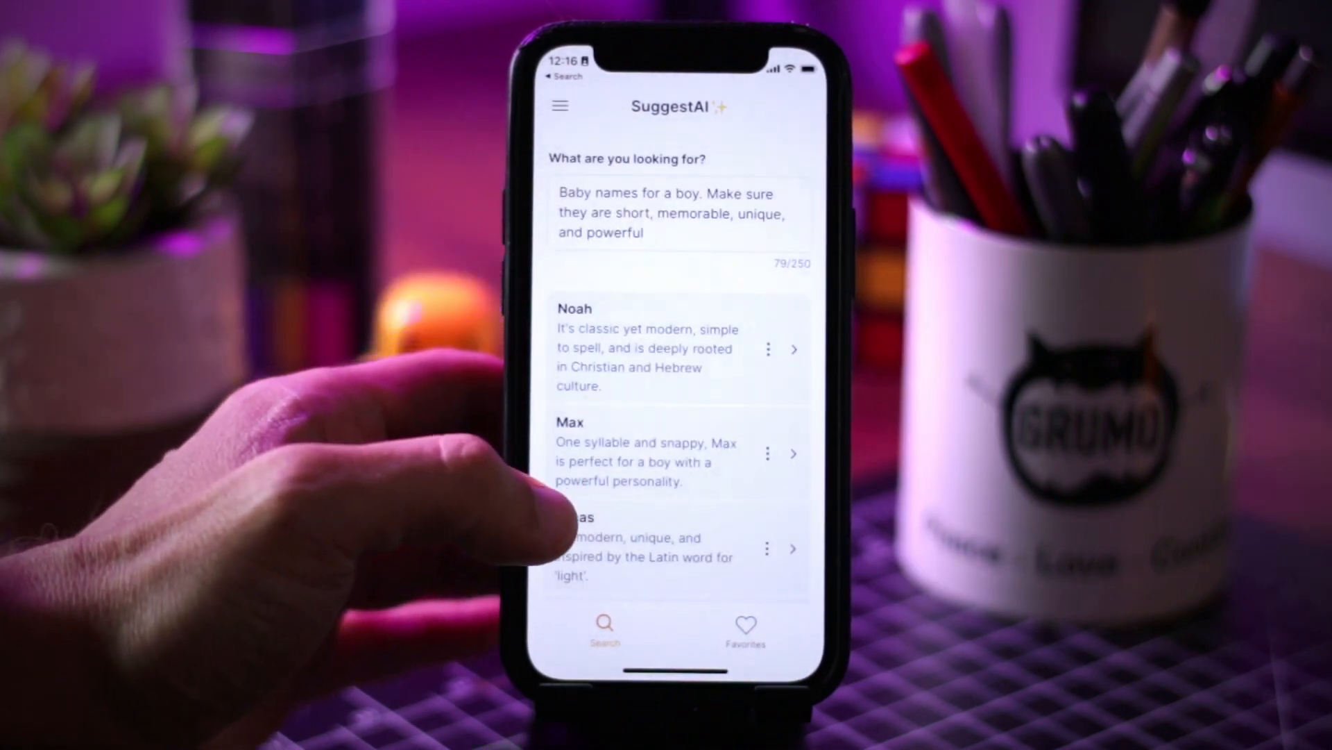
pyautogui.scroll(-2, 569, 485)
pyautogui.scroll(-3, 569, 417)
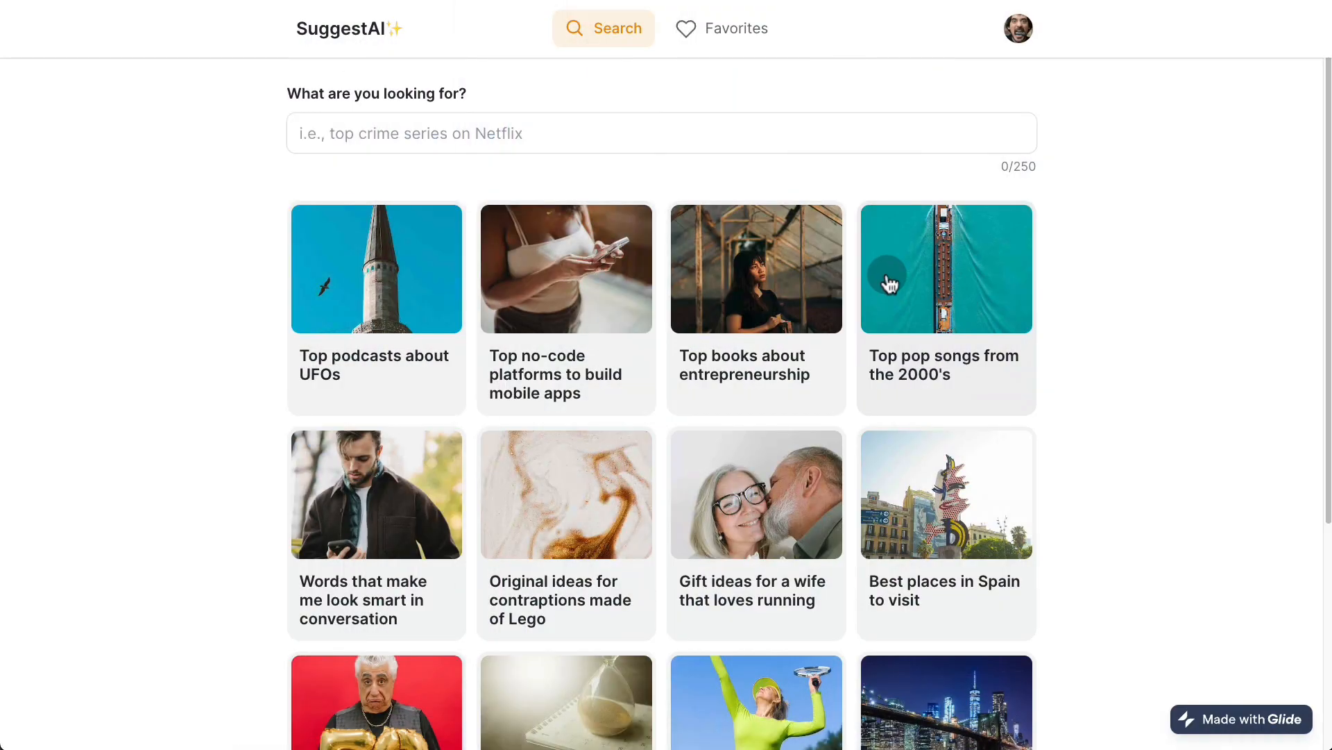
# Get suggestions for "Words that make me look smart in conversation" and save Vestige to the favorites
pyautogui.click(414, 489)
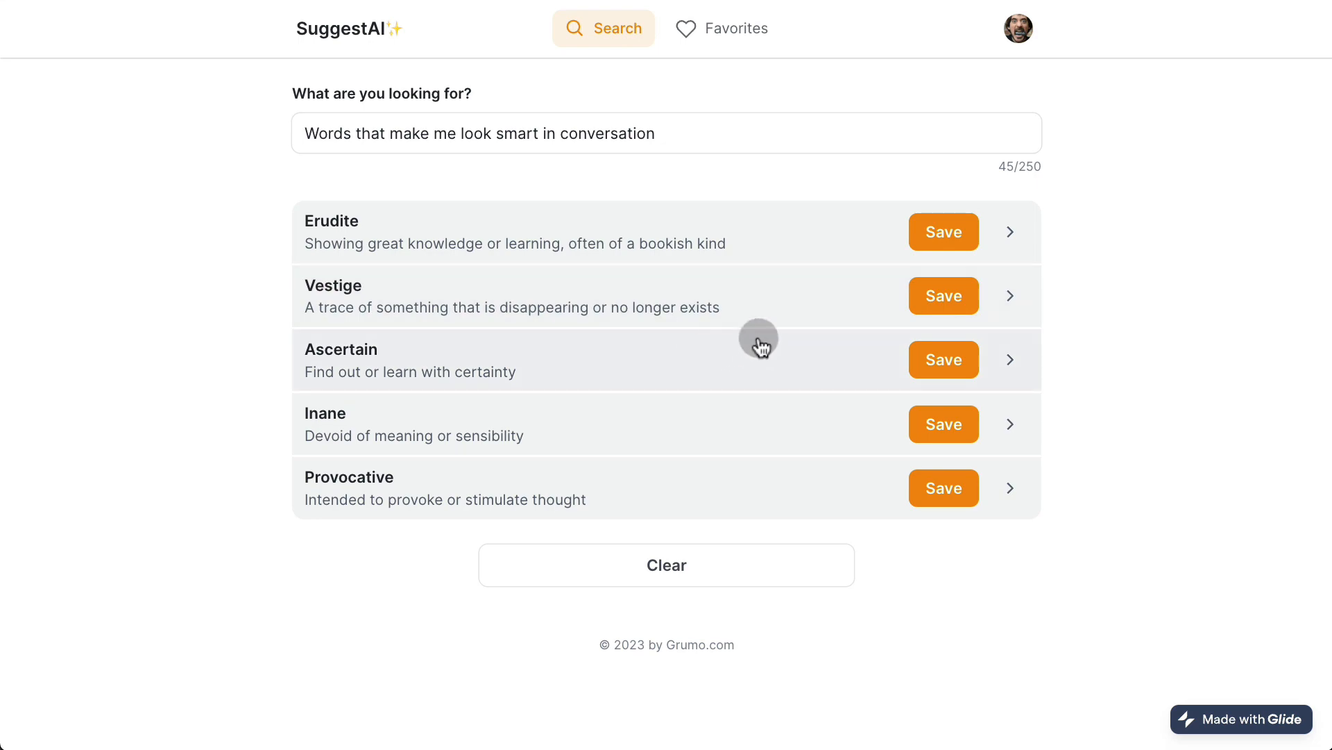
pyautogui.click(812, 281)
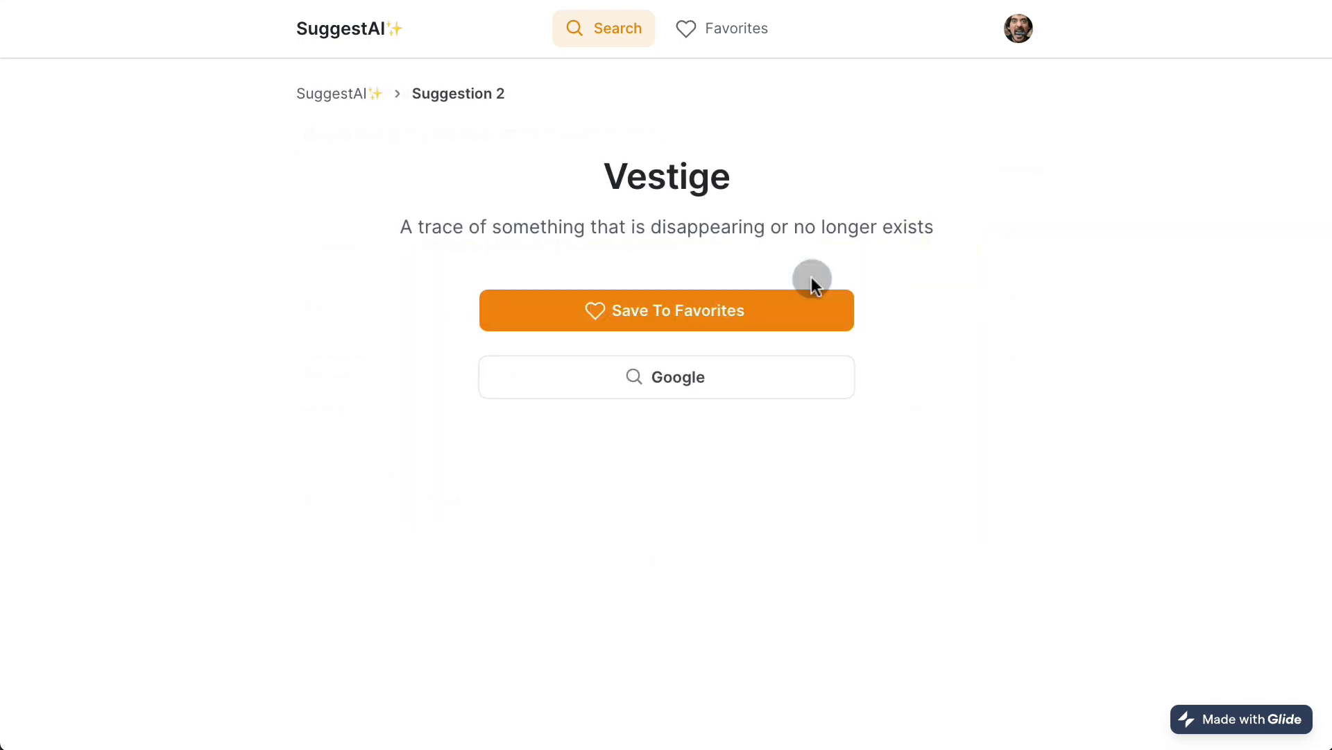
pyautogui.click(788, 324)
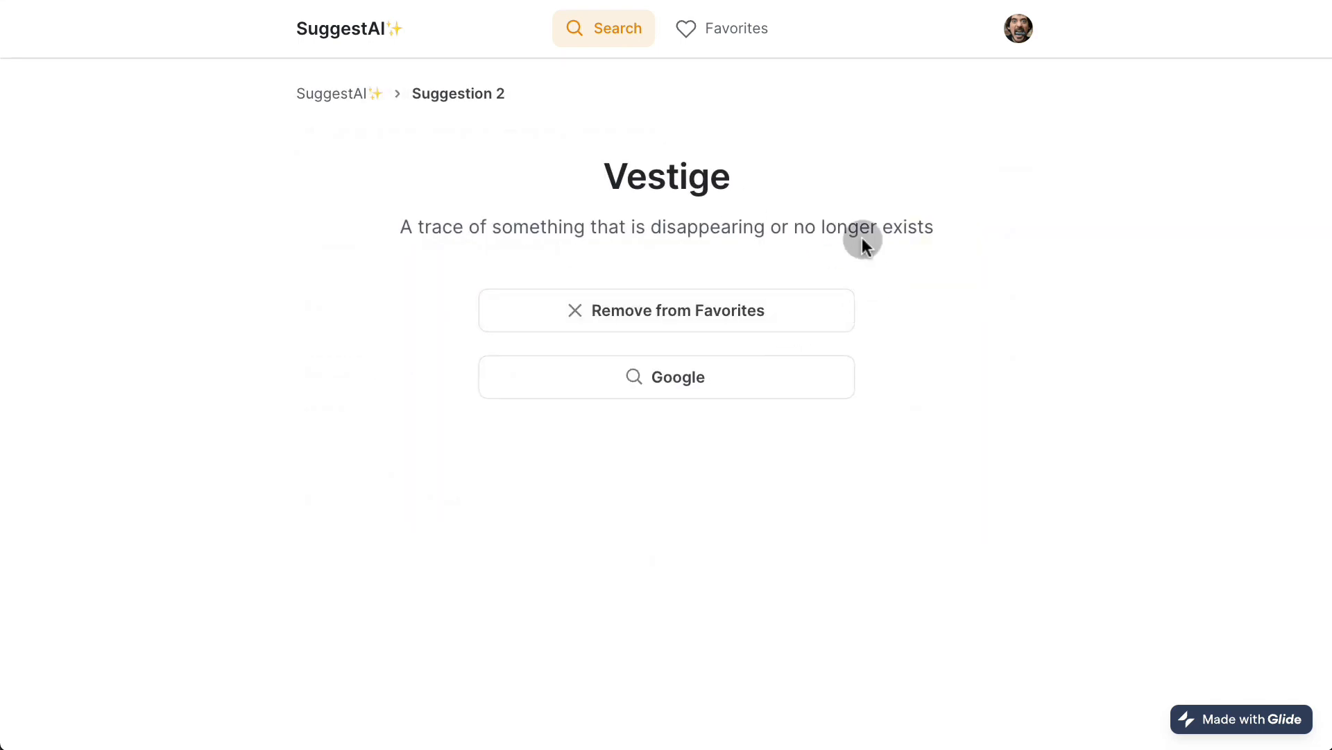
# Review the saved favorites and return to the main suggestion search page
pyautogui.click(750, 30)
pyautogui.scroll(-1, 749, 375)
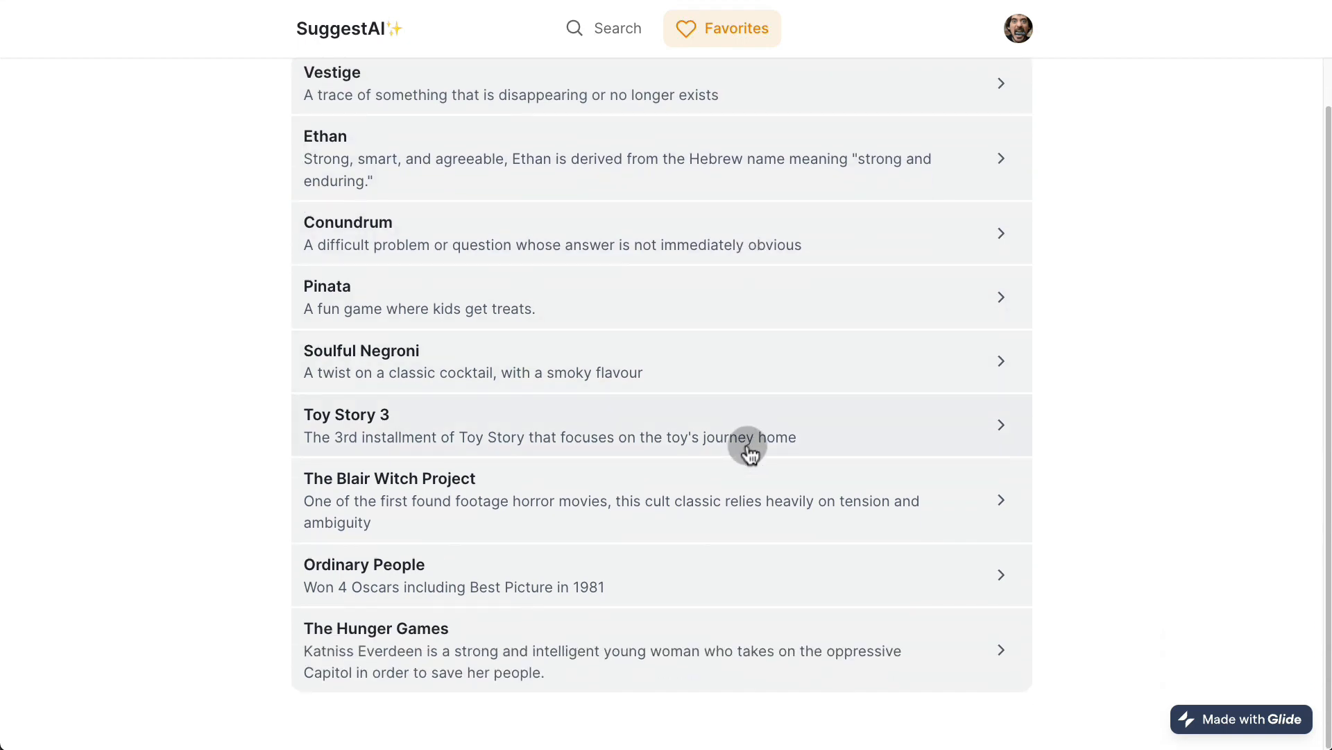
pyautogui.scroll(1, 747, 448)
pyautogui.click(631, 32)
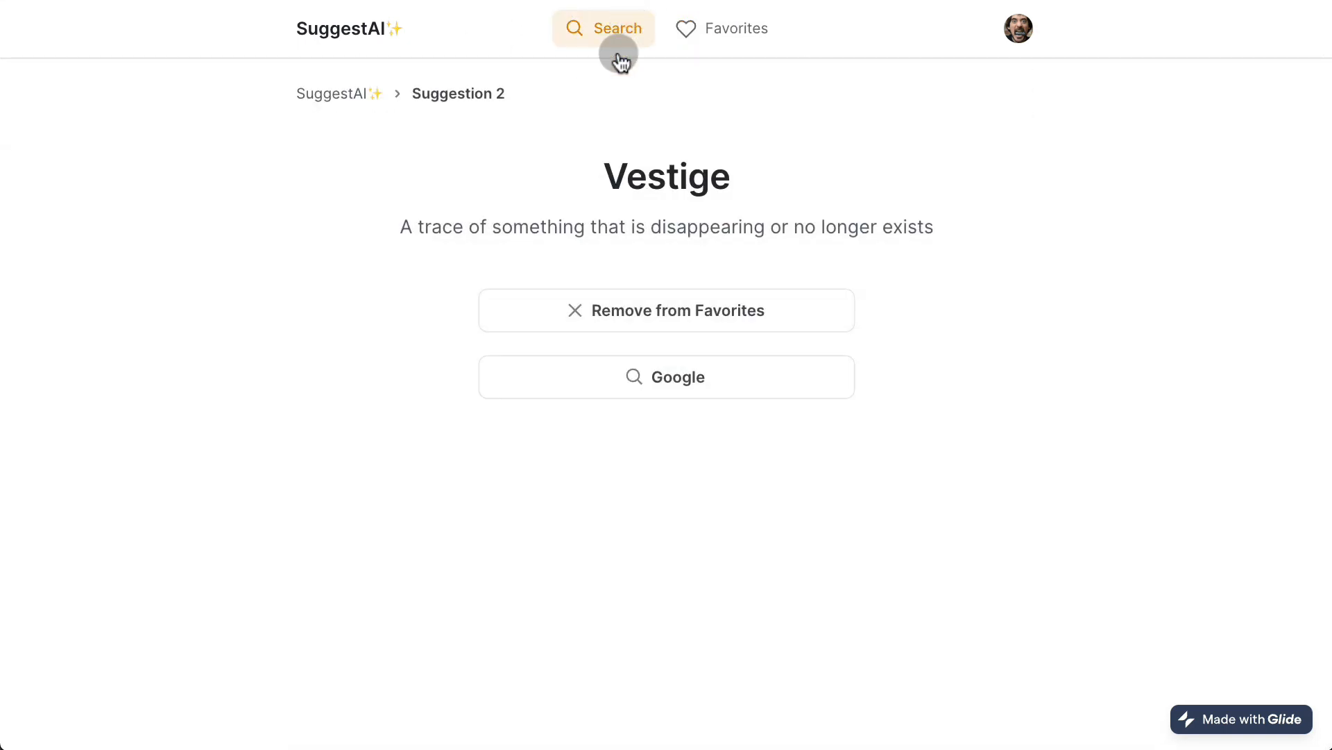
pyautogui.click(332, 101)
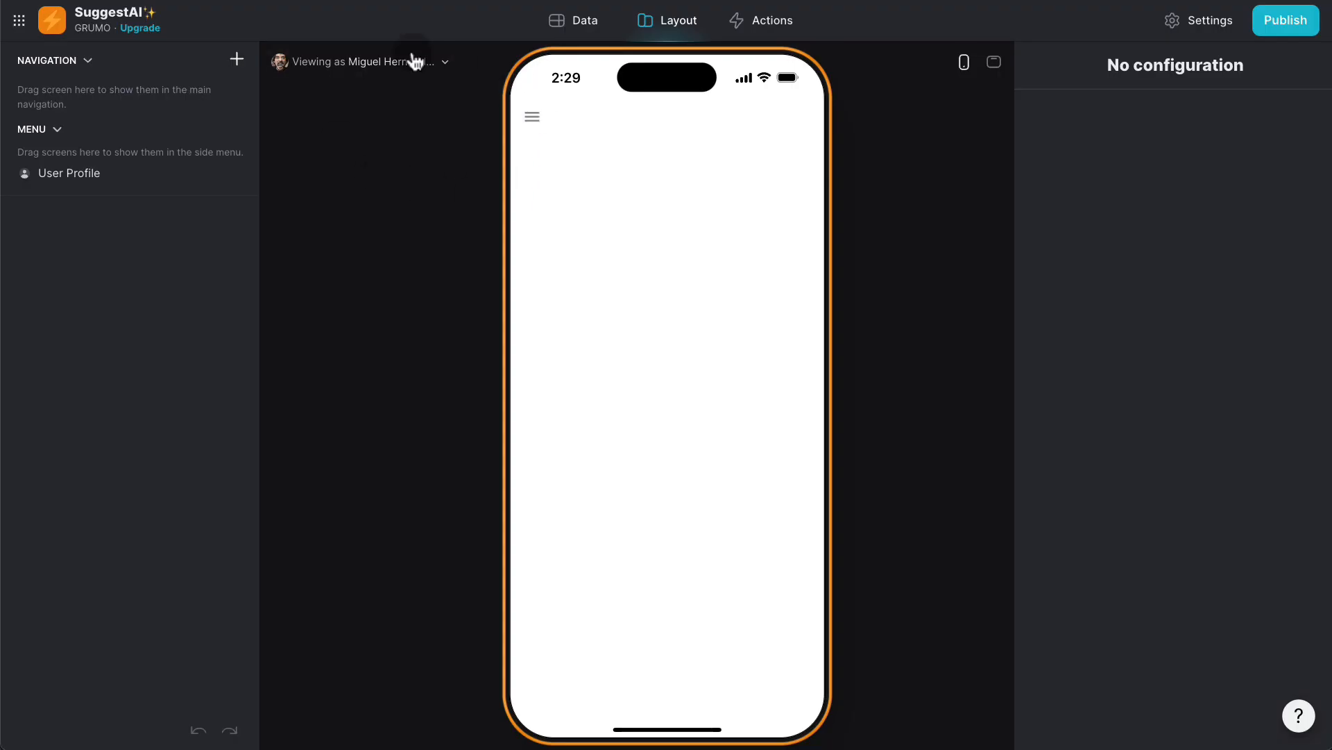
# Look over the app's actions and its name and icon settings in the Glide editor
pyautogui.click(793, 26)
pyautogui.click(1224, 25)
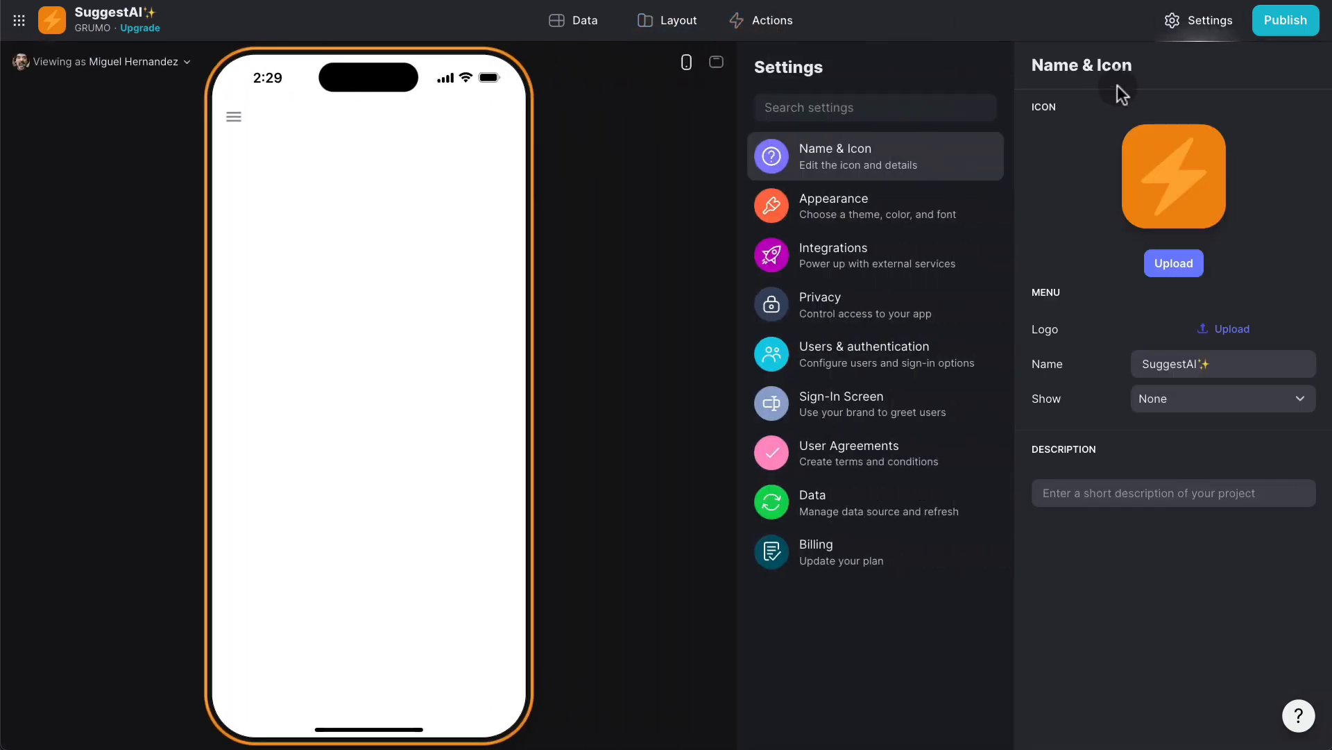
pyautogui.moveTo(1085, 188)
# Create a new empty data table and name it Search
pyautogui.click(595, 26)
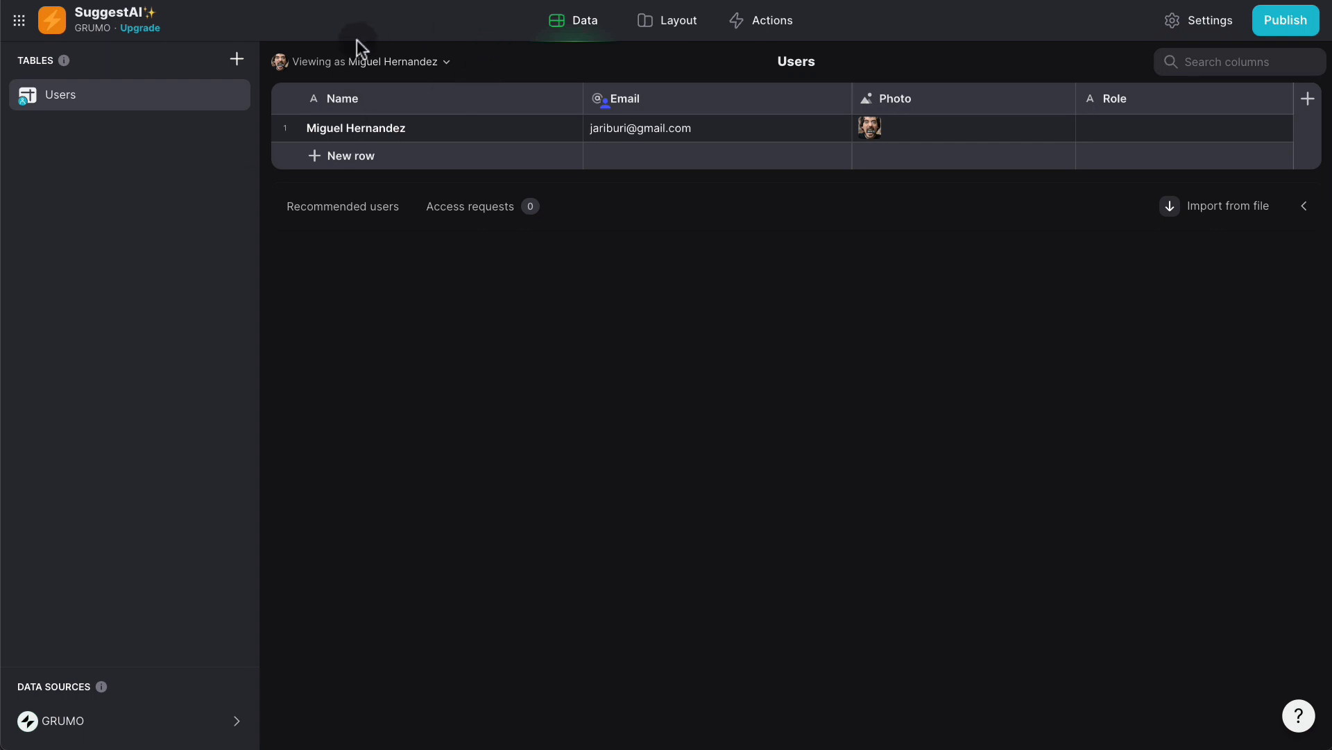
pyautogui.click(238, 61)
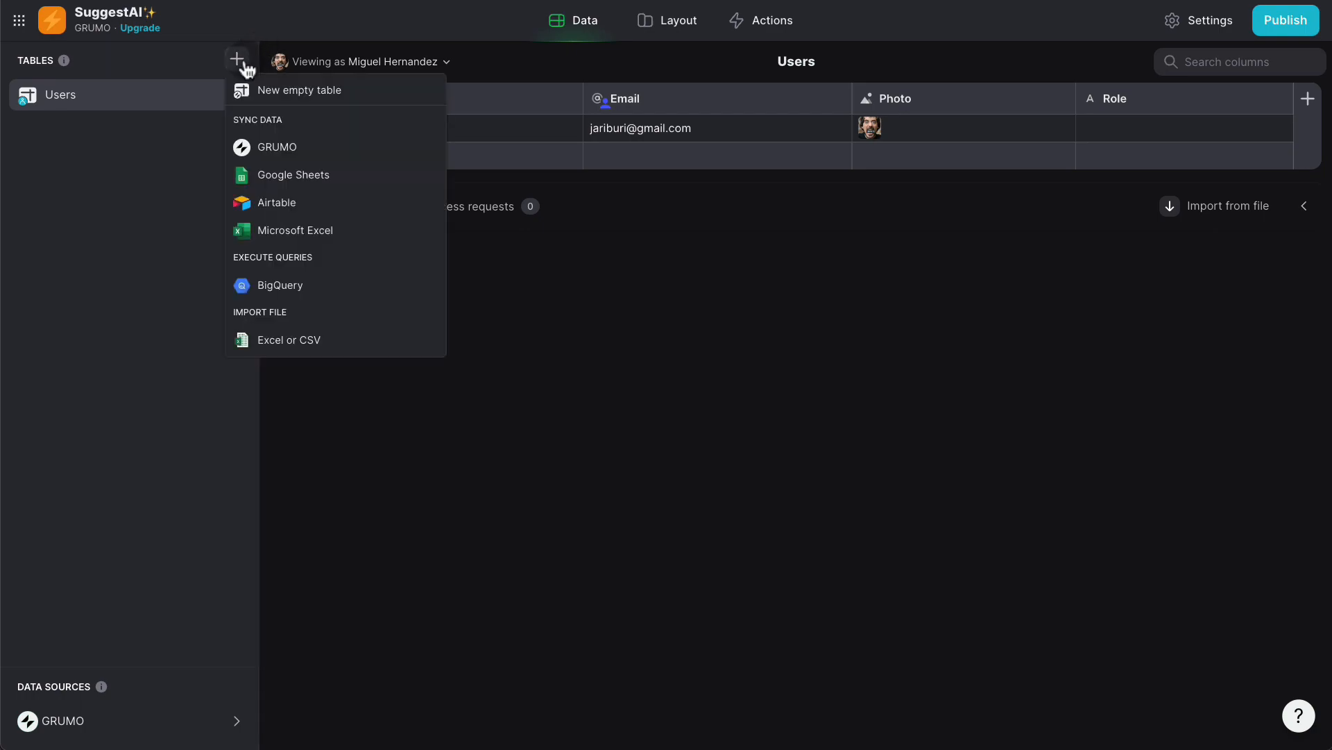
pyautogui.click(326, 100)
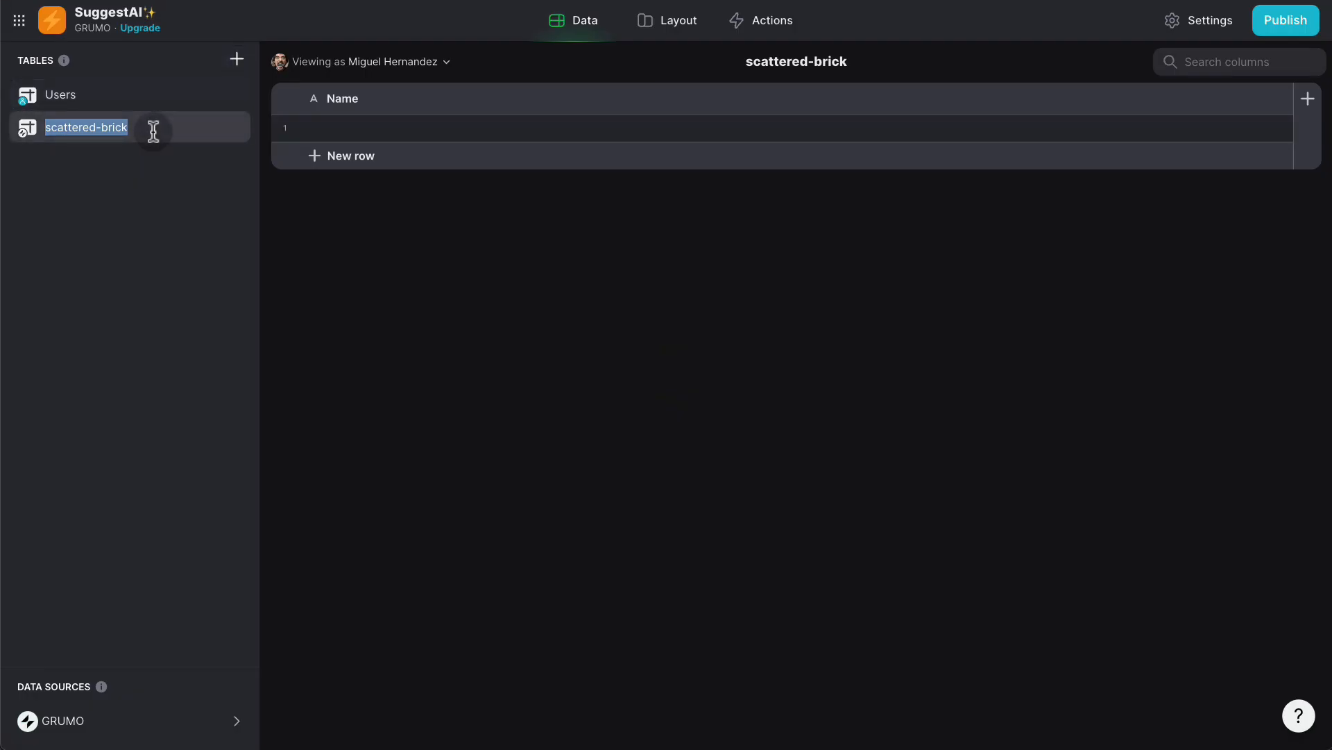
pyautogui.write('Search')
pyautogui.press('Return')
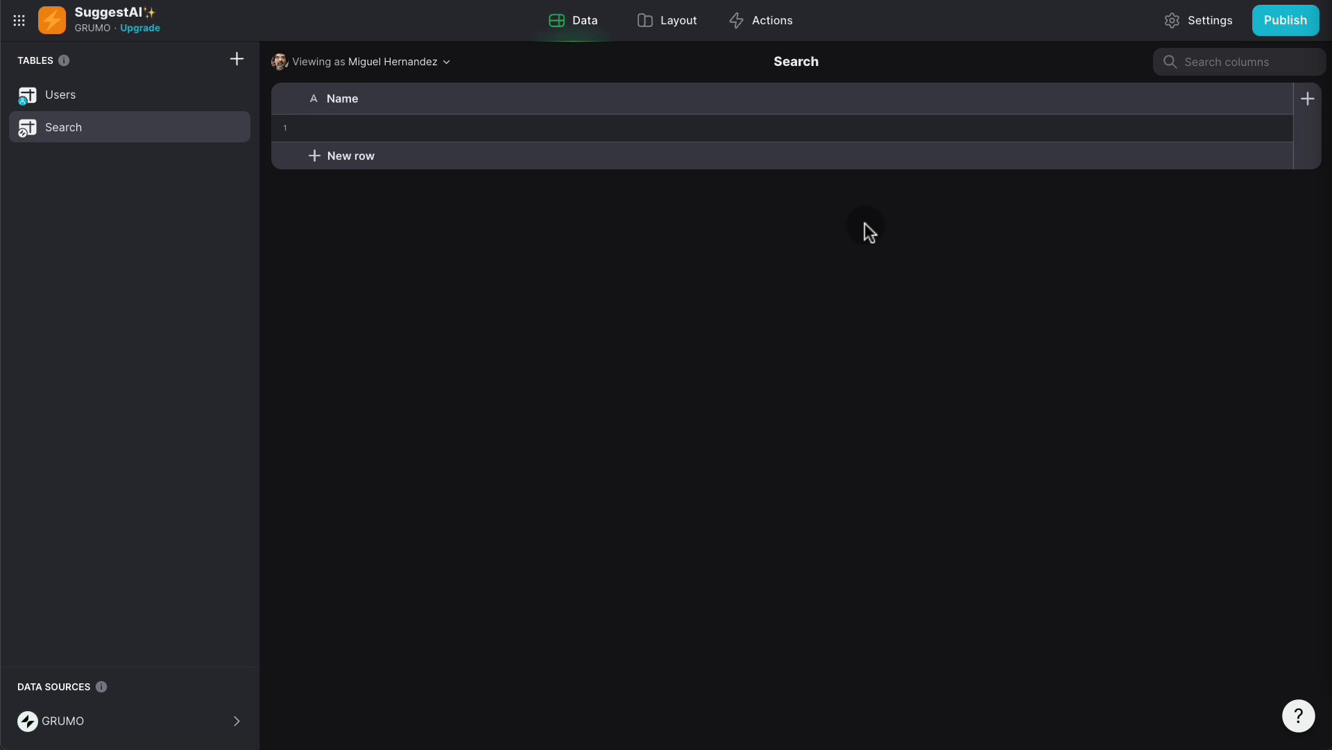
# Add a user-specific text column named Prompt INPUT to the Search table
pyautogui.click(1309, 99)
pyautogui.click(548, 248)
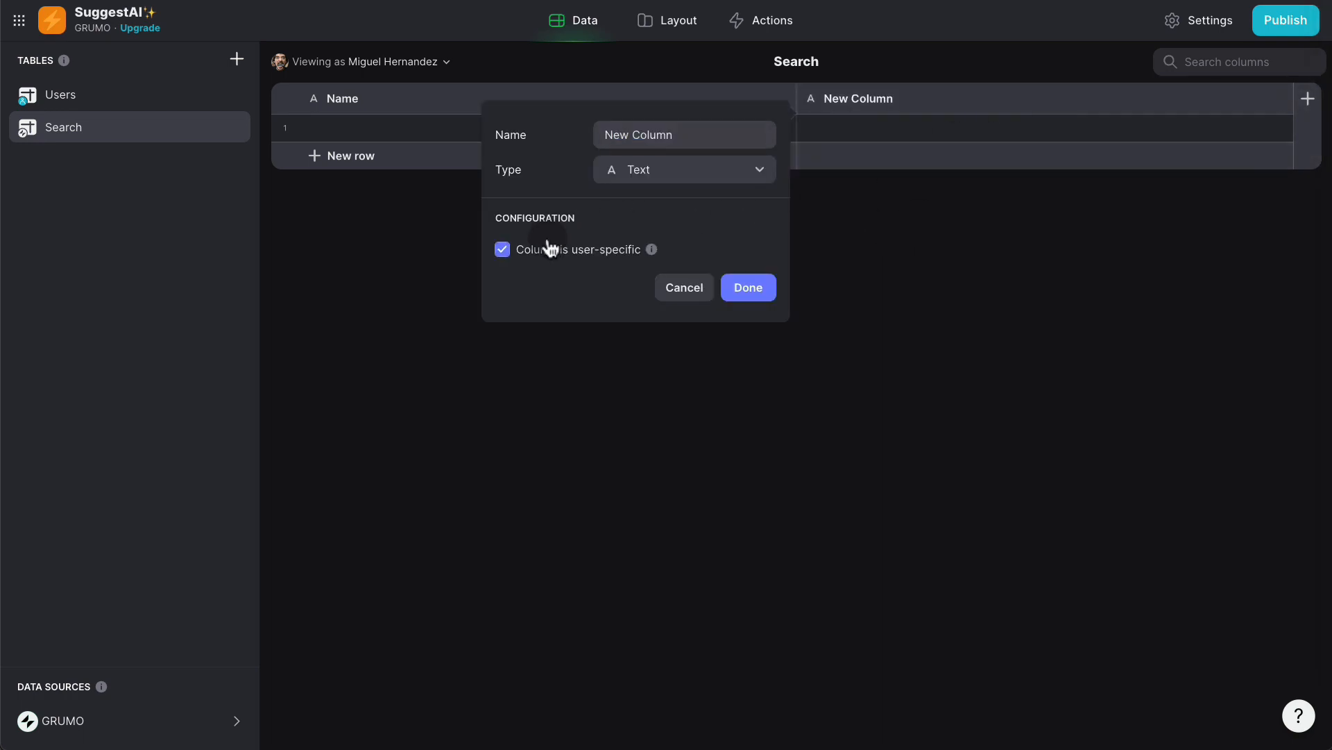
pyautogui.tripleClick(691, 139)
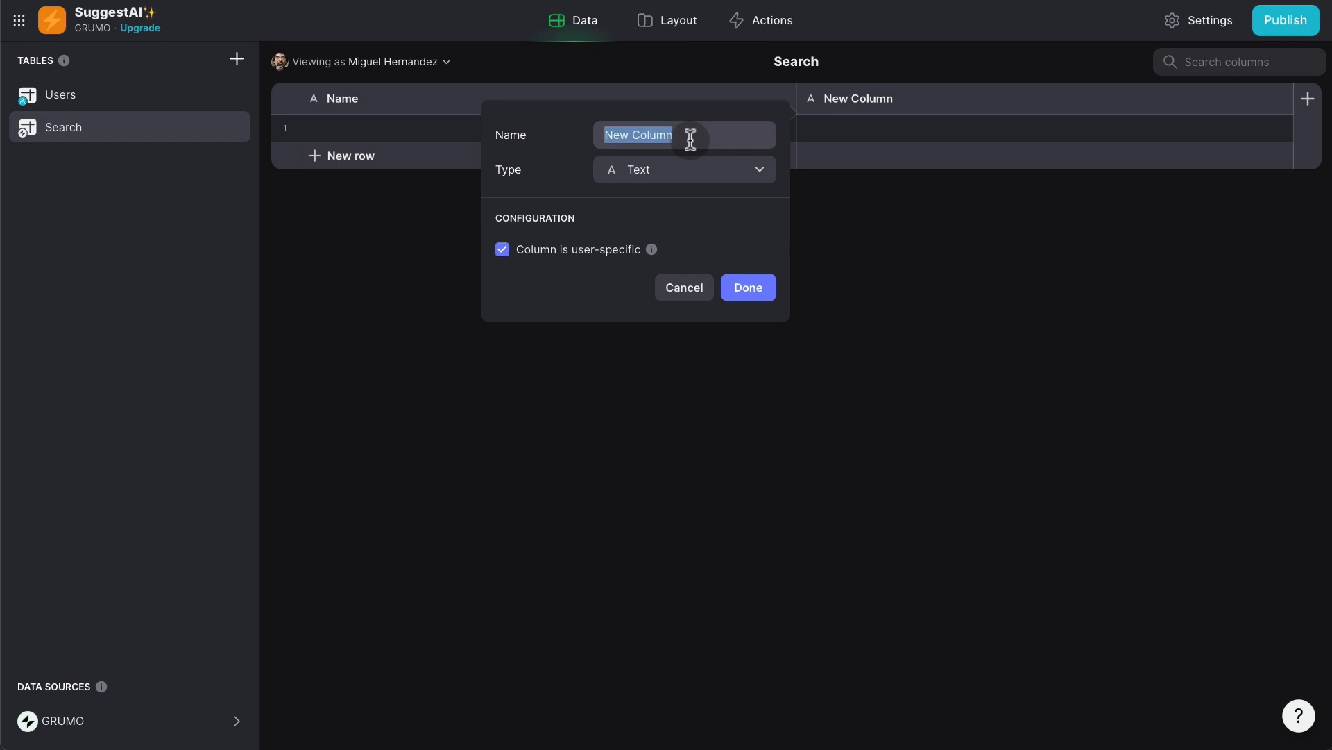
pyautogui.write('Prompt INPUT')
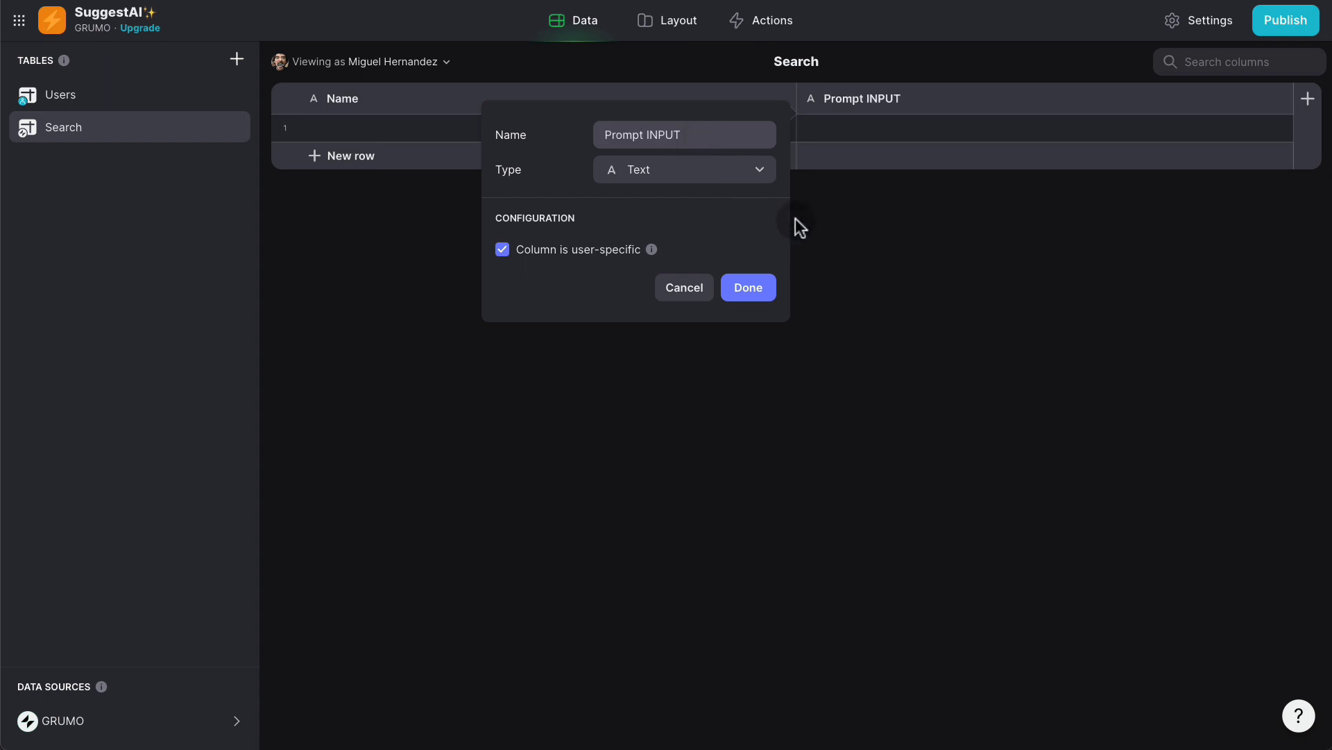
pyautogui.click(770, 288)
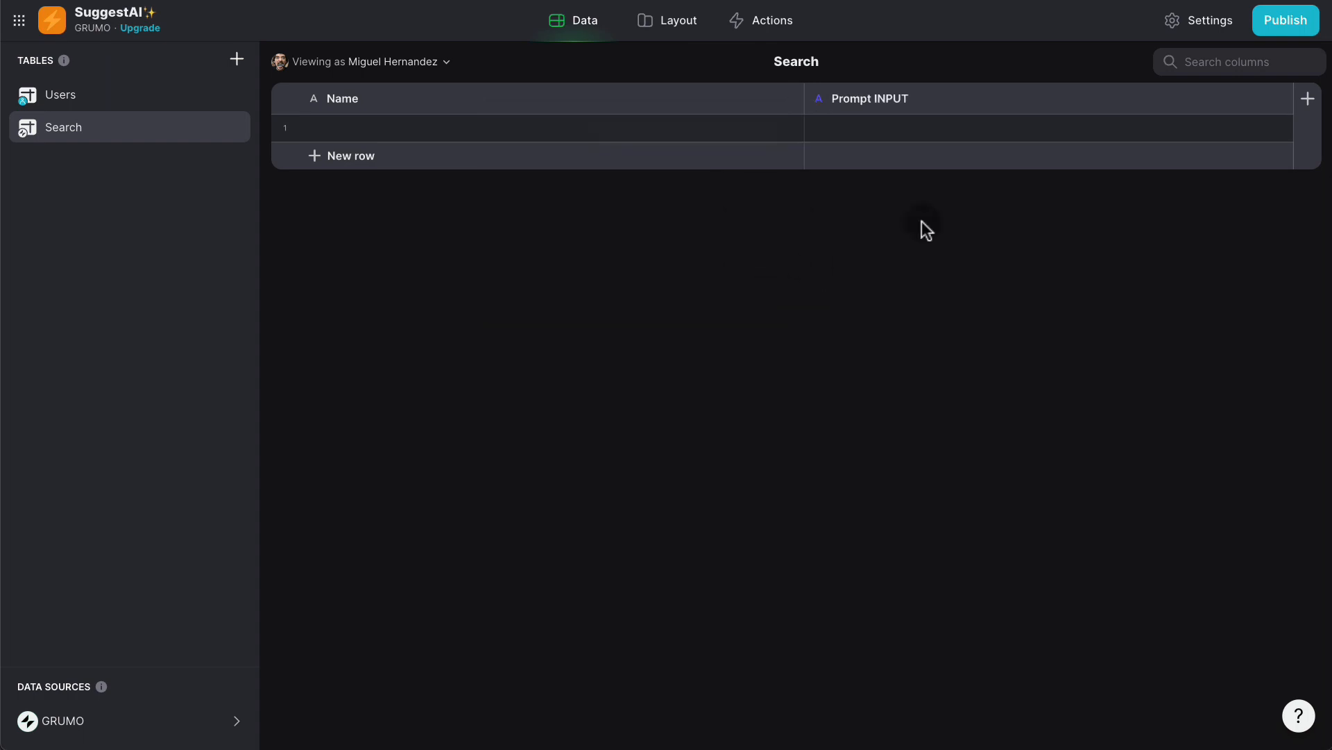
# Add a user-specific text column named Prompt OUTPUT to the Search table
pyautogui.click(1308, 99)
pyautogui.click(707, 250)
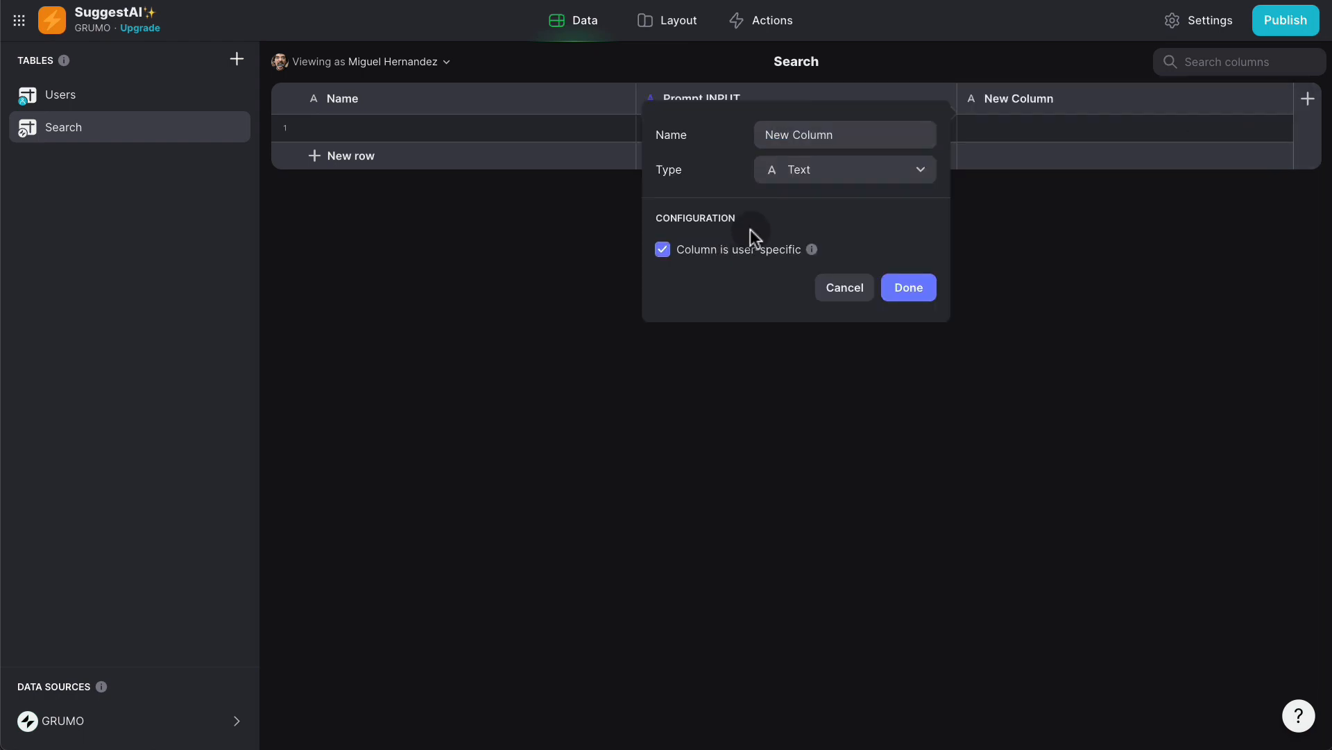
pyautogui.tripleClick(838, 136)
pyautogui.write('Prom')
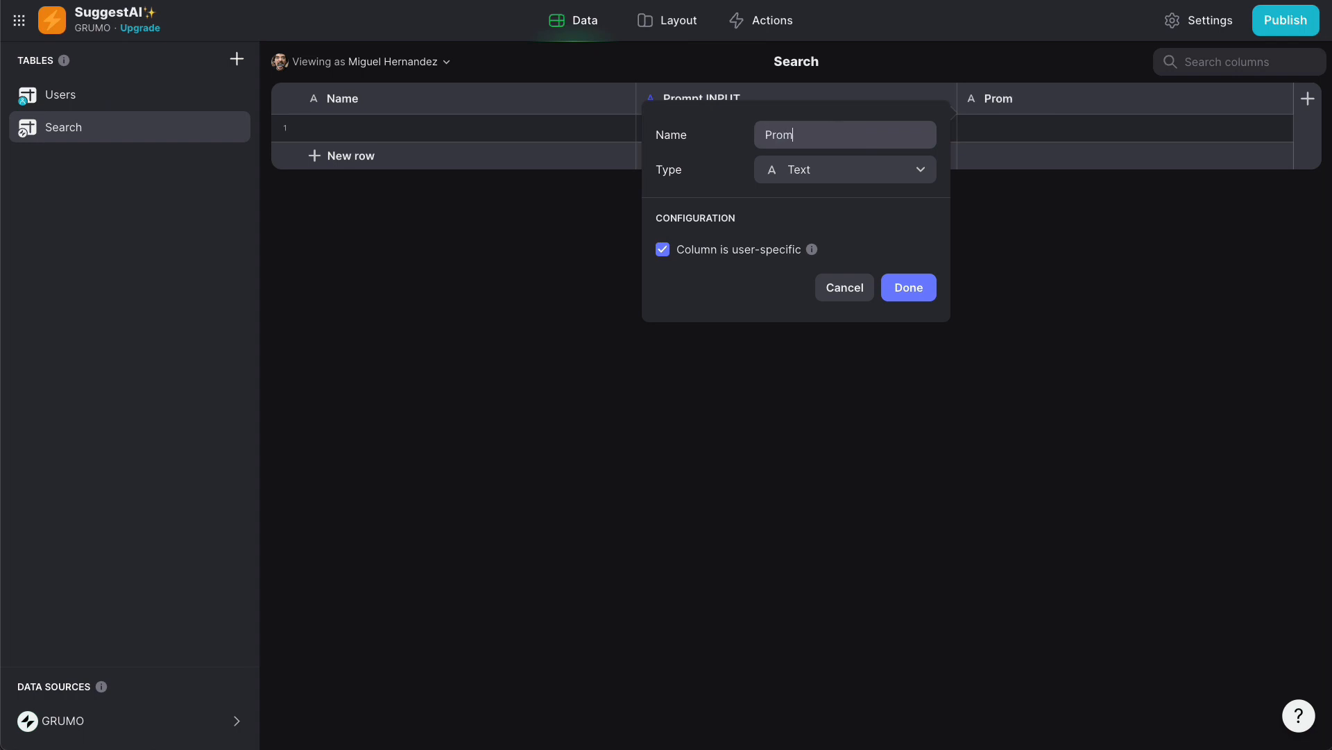
pyautogui.write('pt OUTPUT')
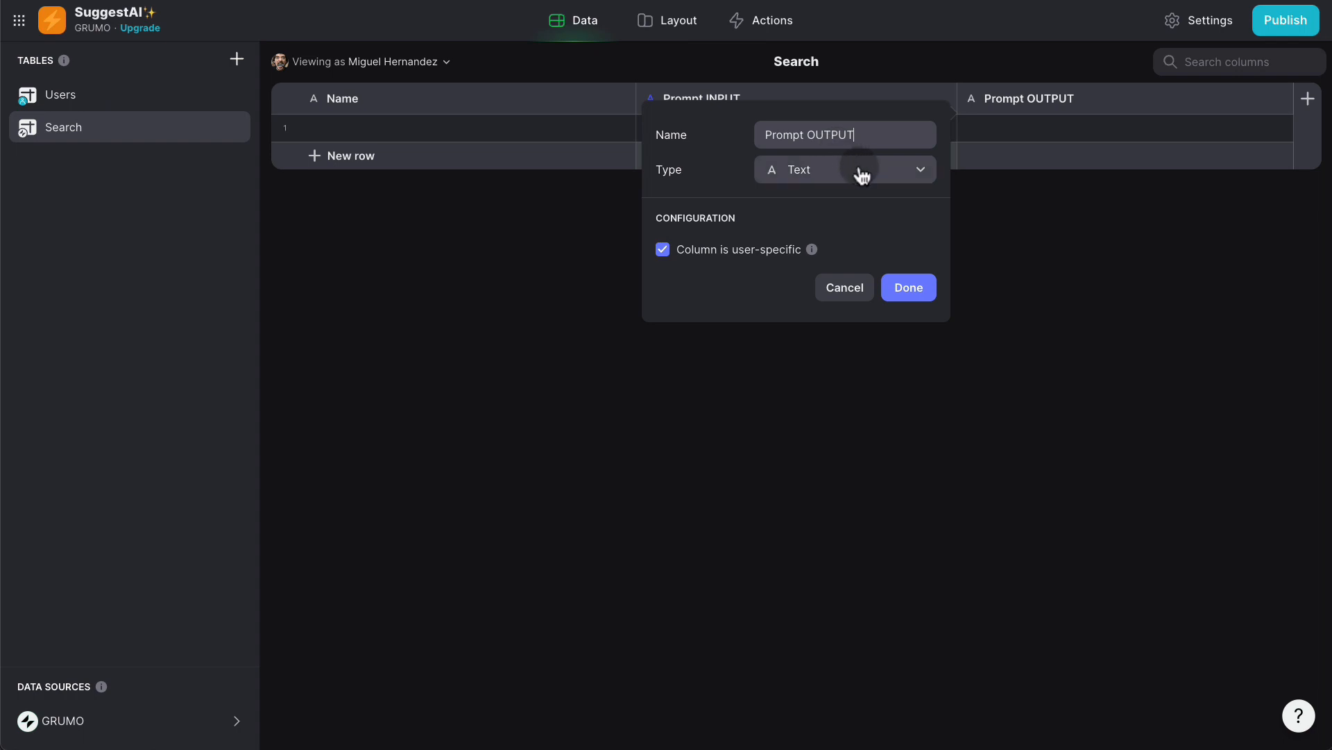
pyautogui.click(915, 288)
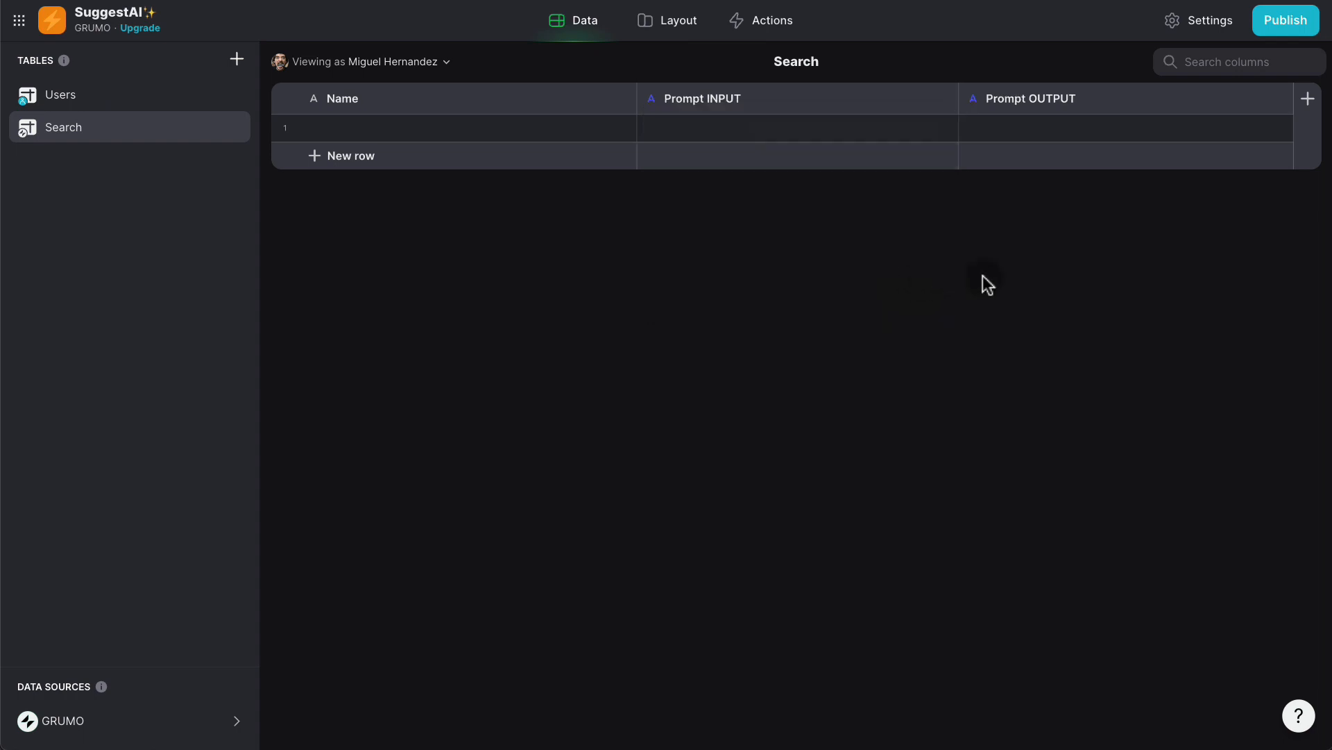
# Add a custom-style navigation screen sourced from the Search table, with no components on it
pyautogui.click(684, 28)
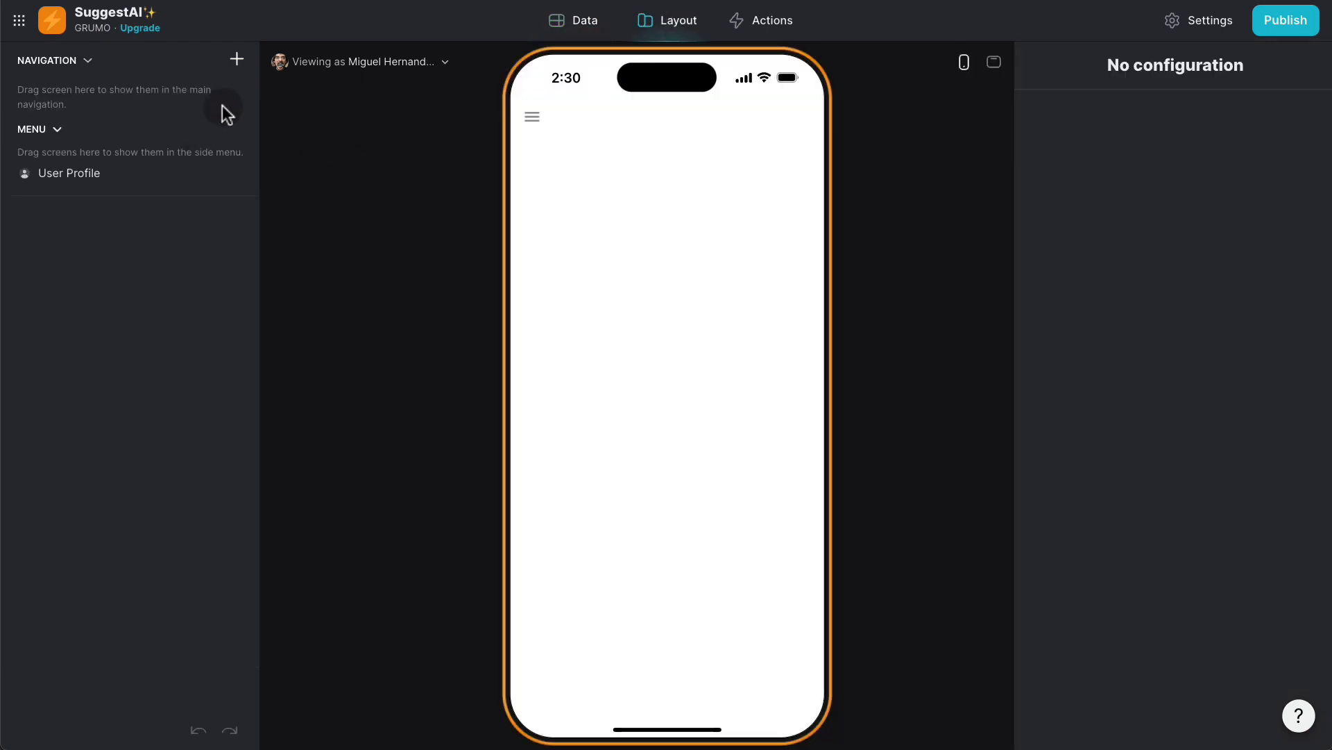
pyautogui.click(237, 61)
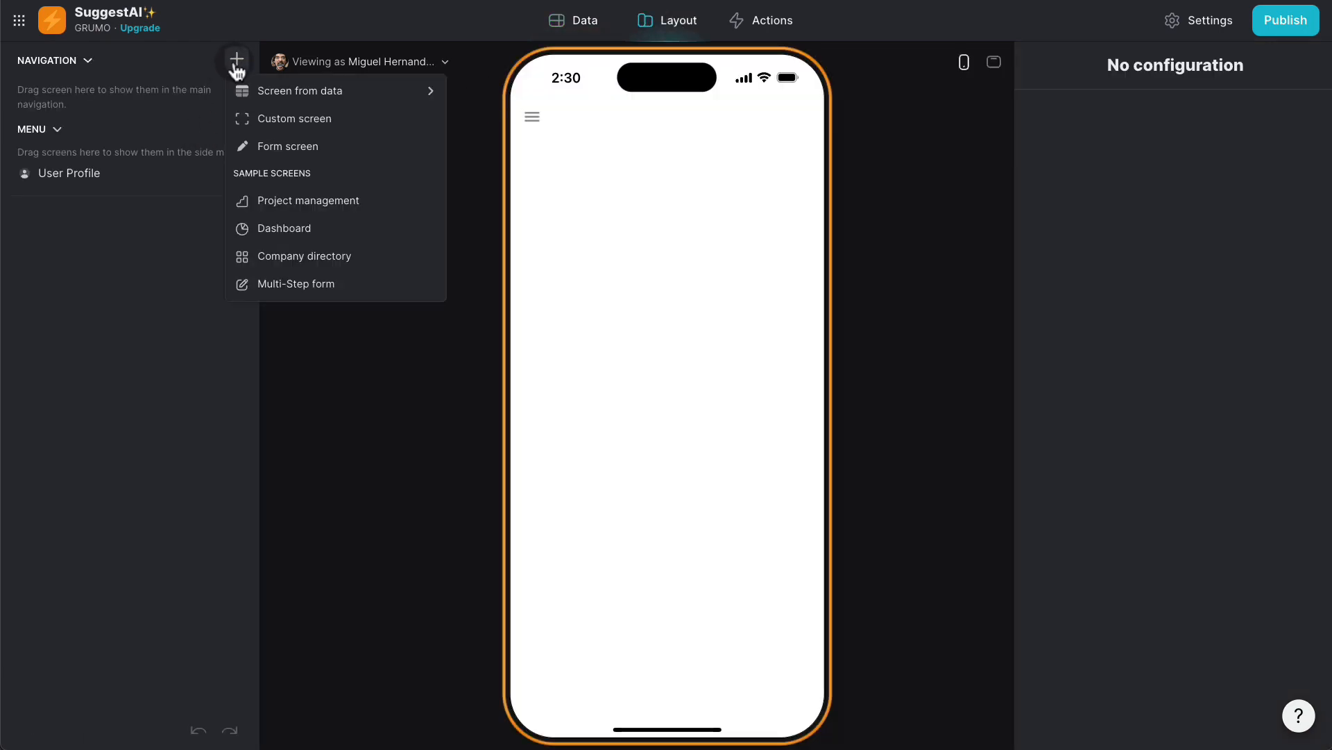
pyautogui.moveTo(425, 98)
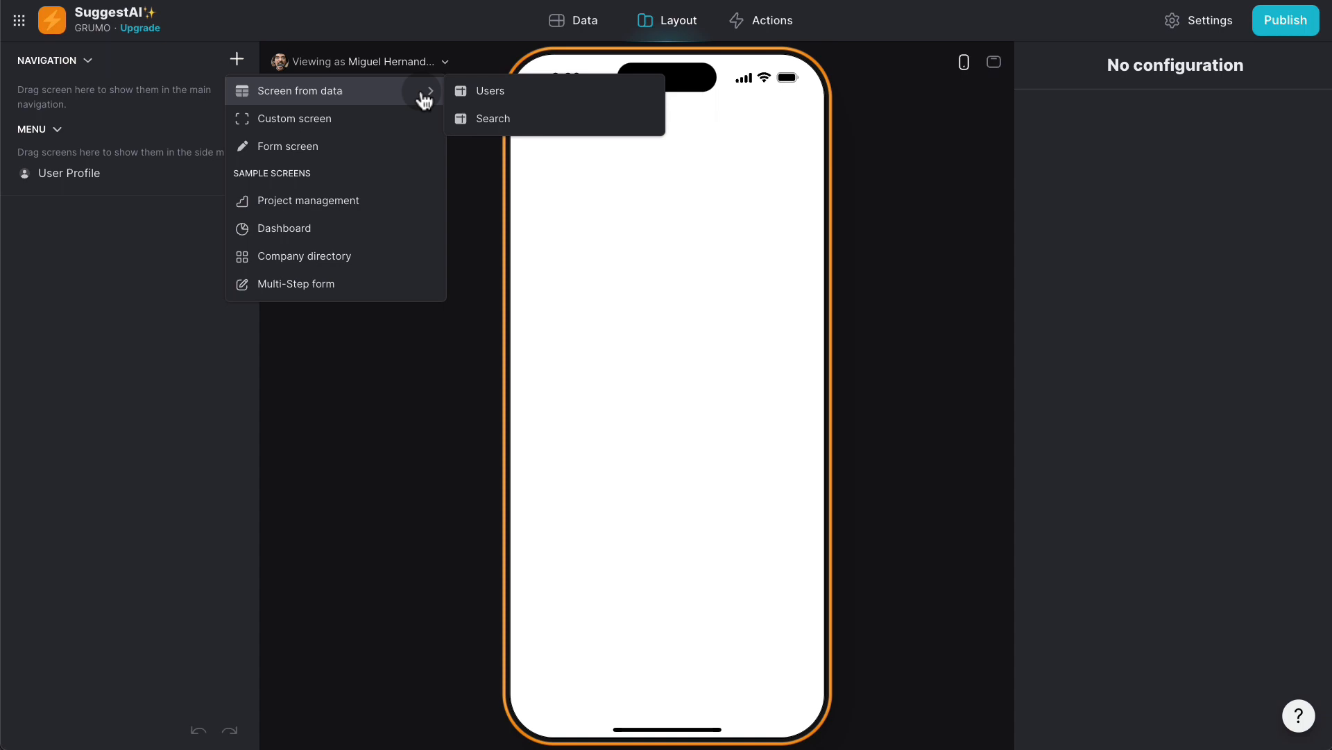
pyautogui.click(540, 119)
pyautogui.click(238, 251)
# Add a Text Entry component to the Search screen, labelled Search and linked to the Prompt INPUT column
pyautogui.click(237, 213)
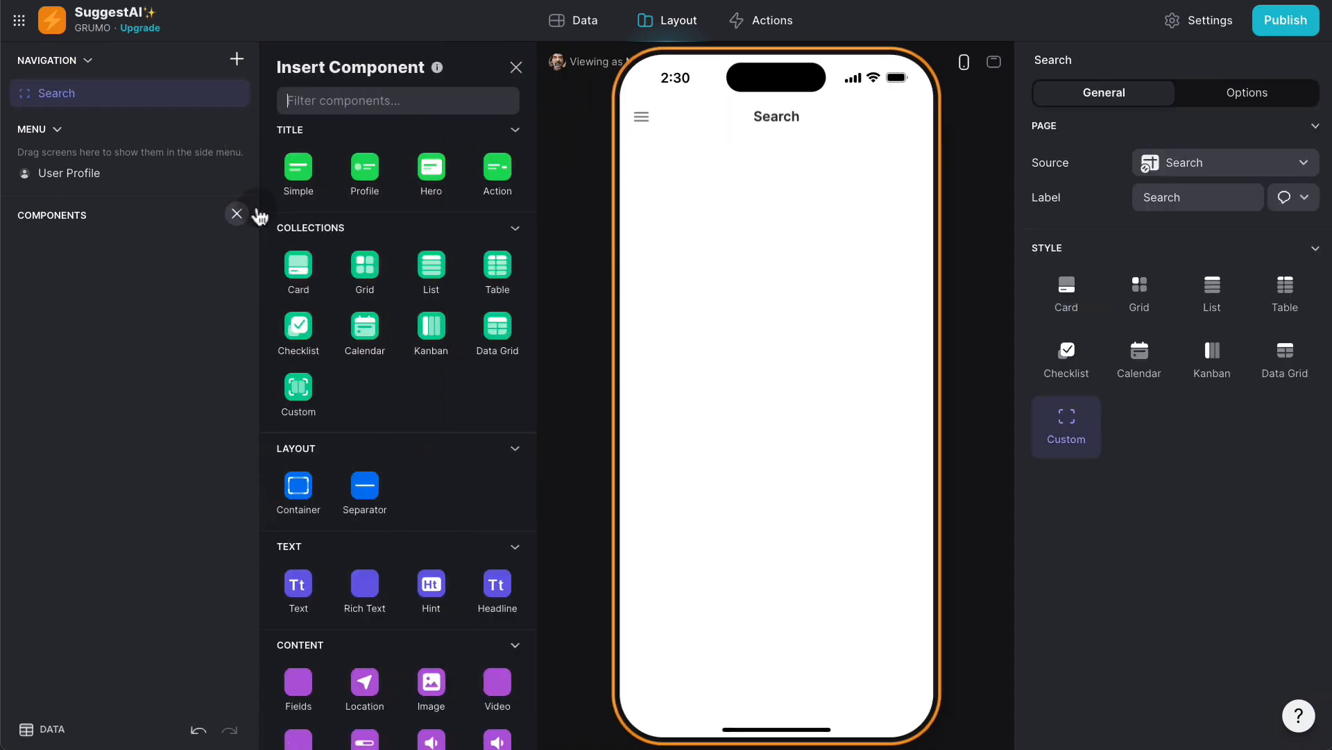
pyautogui.write('text')
pyautogui.click(303, 271)
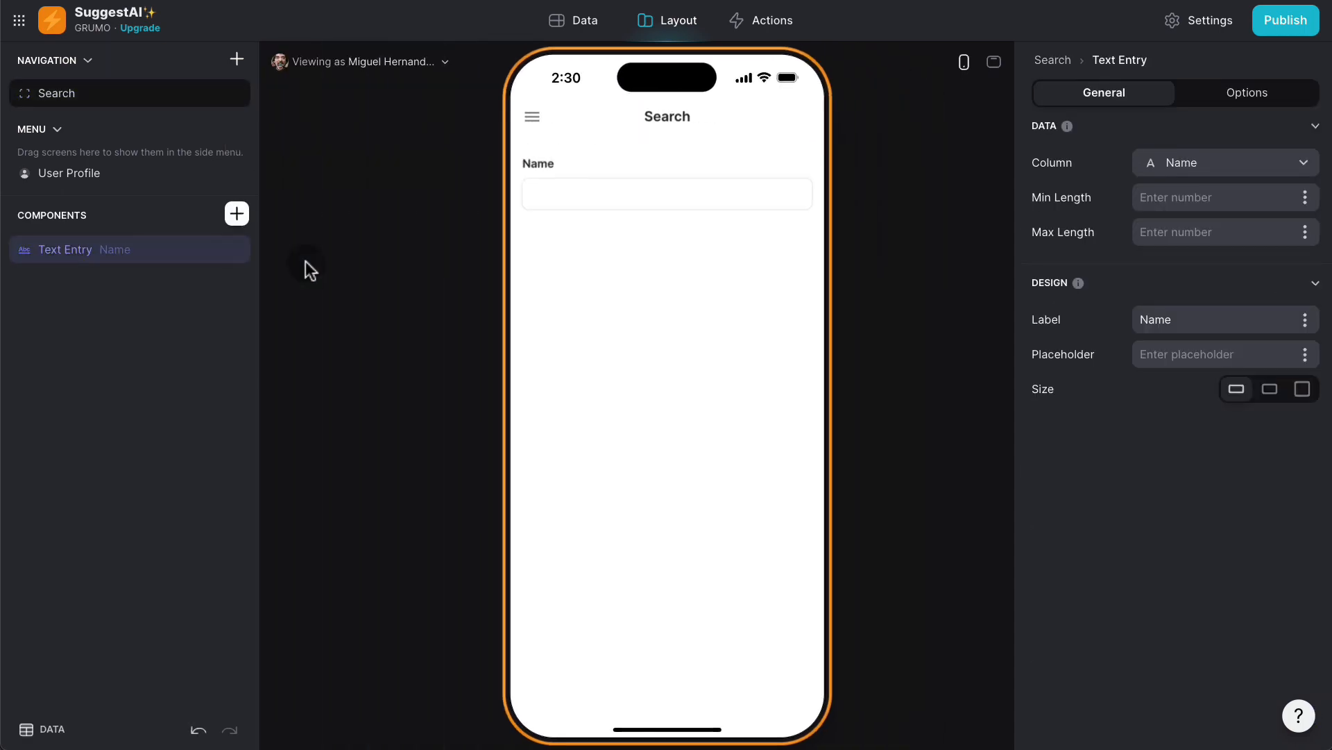
pyautogui.doubleClick(1215, 319)
pyautogui.write('Search')
pyautogui.click(1243, 168)
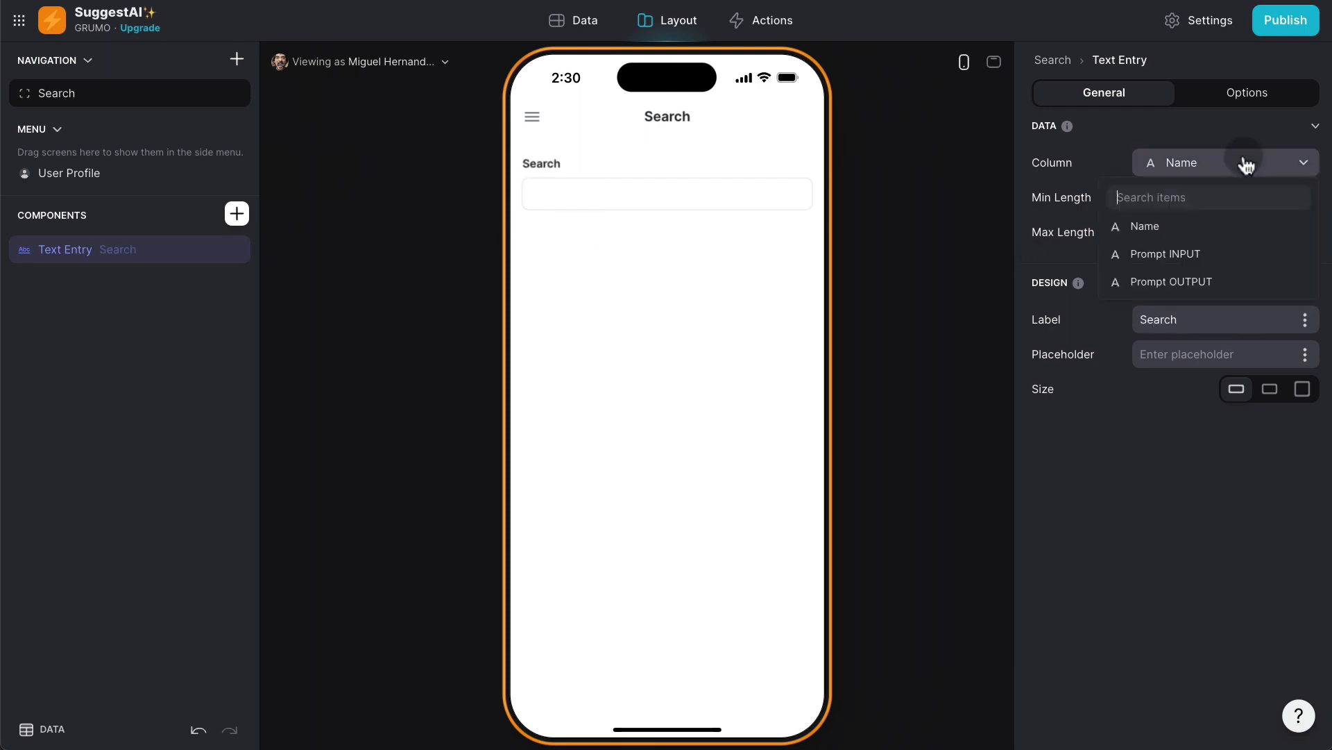
pyautogui.click(1198, 233)
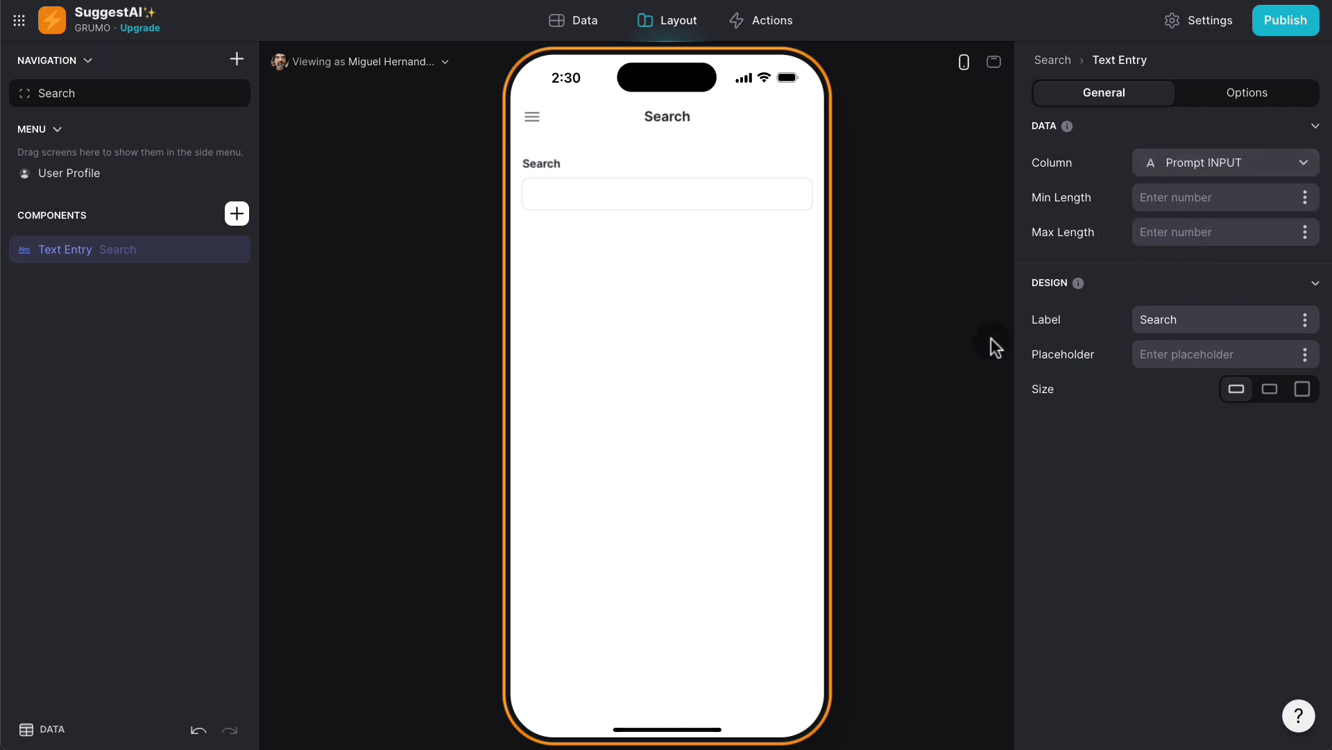
# Add a Button component below the text entry on the Search screen
pyautogui.click(236, 213)
pyautogui.write('button')
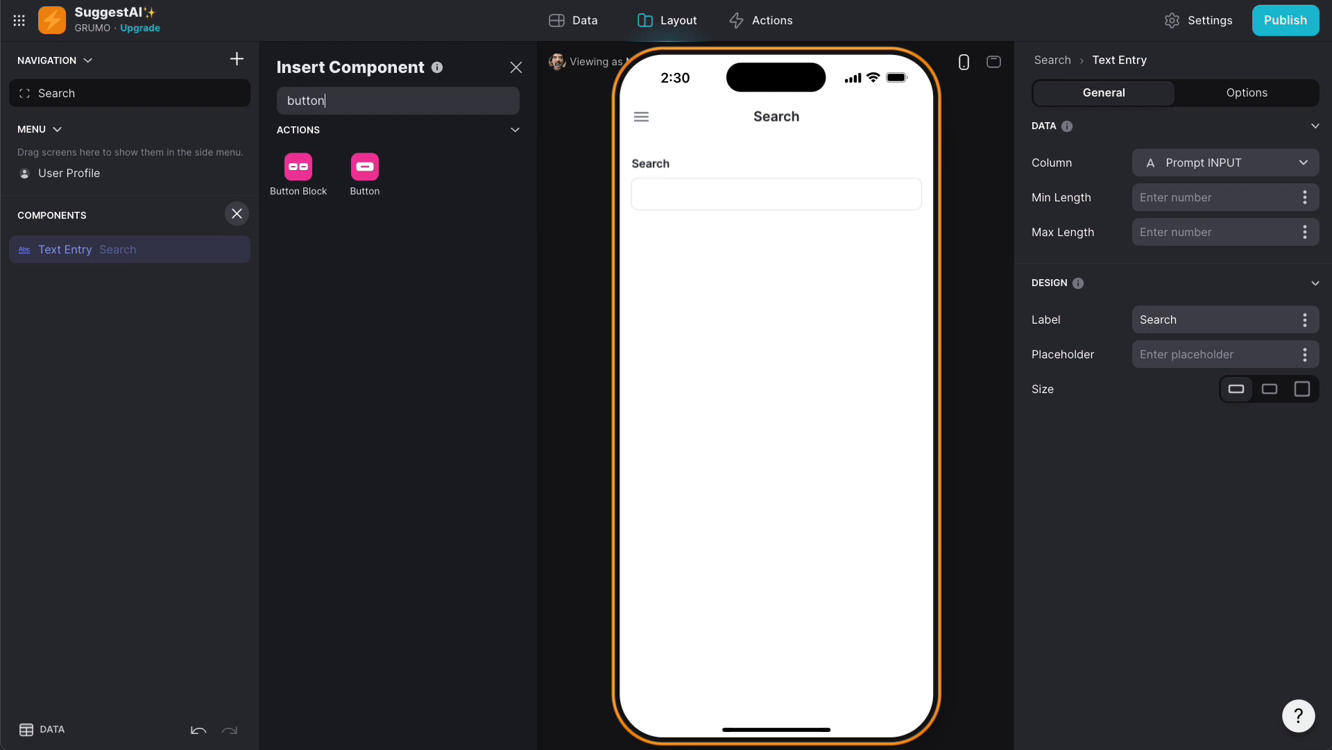
pyautogui.click(365, 169)
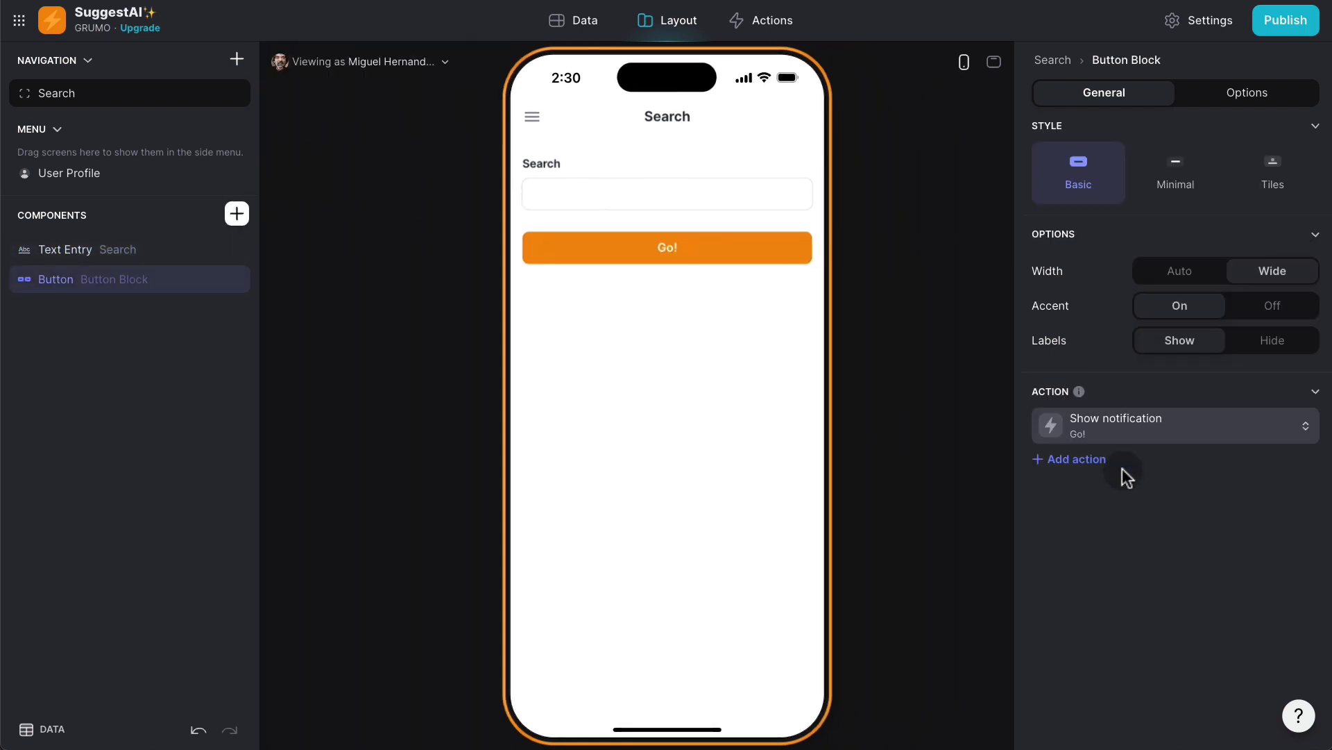
# Replace the Go! button's notification action with a new custom action workflow, keeping Show notification as its step
pyautogui.click(1174, 436)
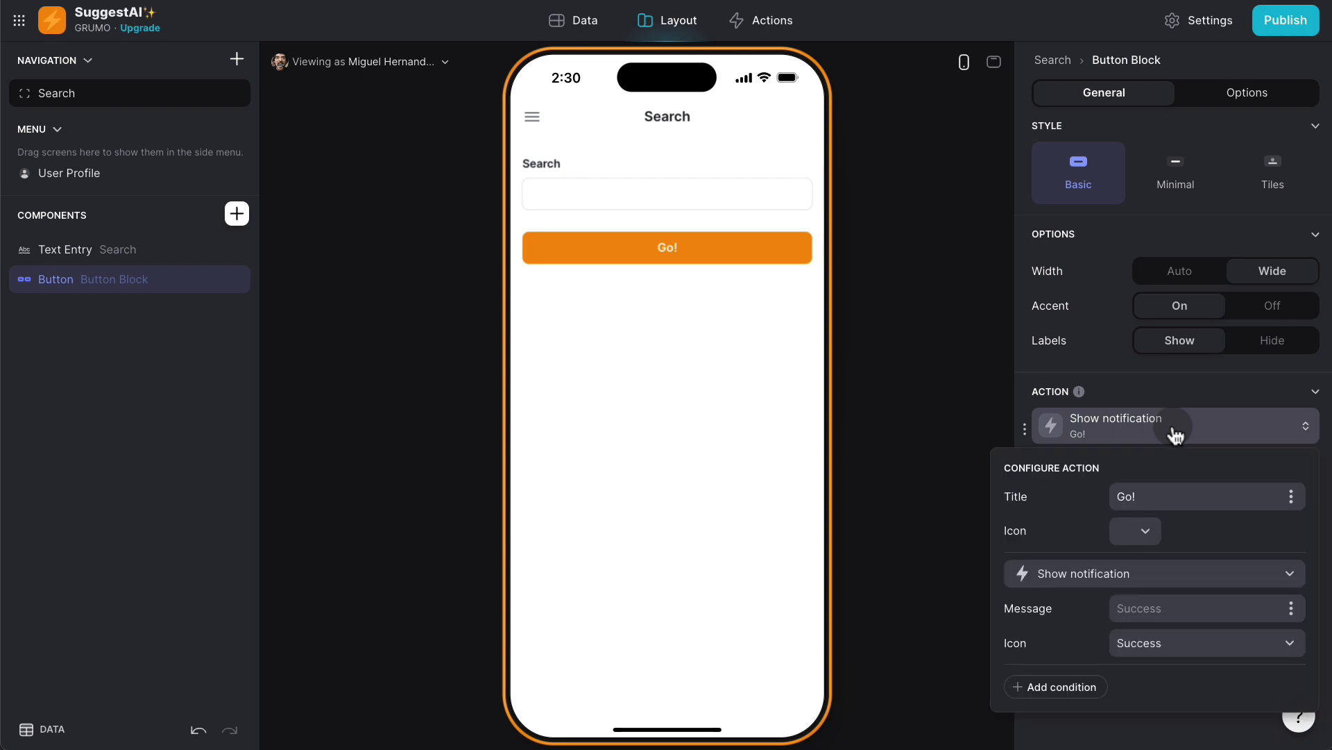
pyautogui.click(1095, 574)
pyautogui.click(1097, 79)
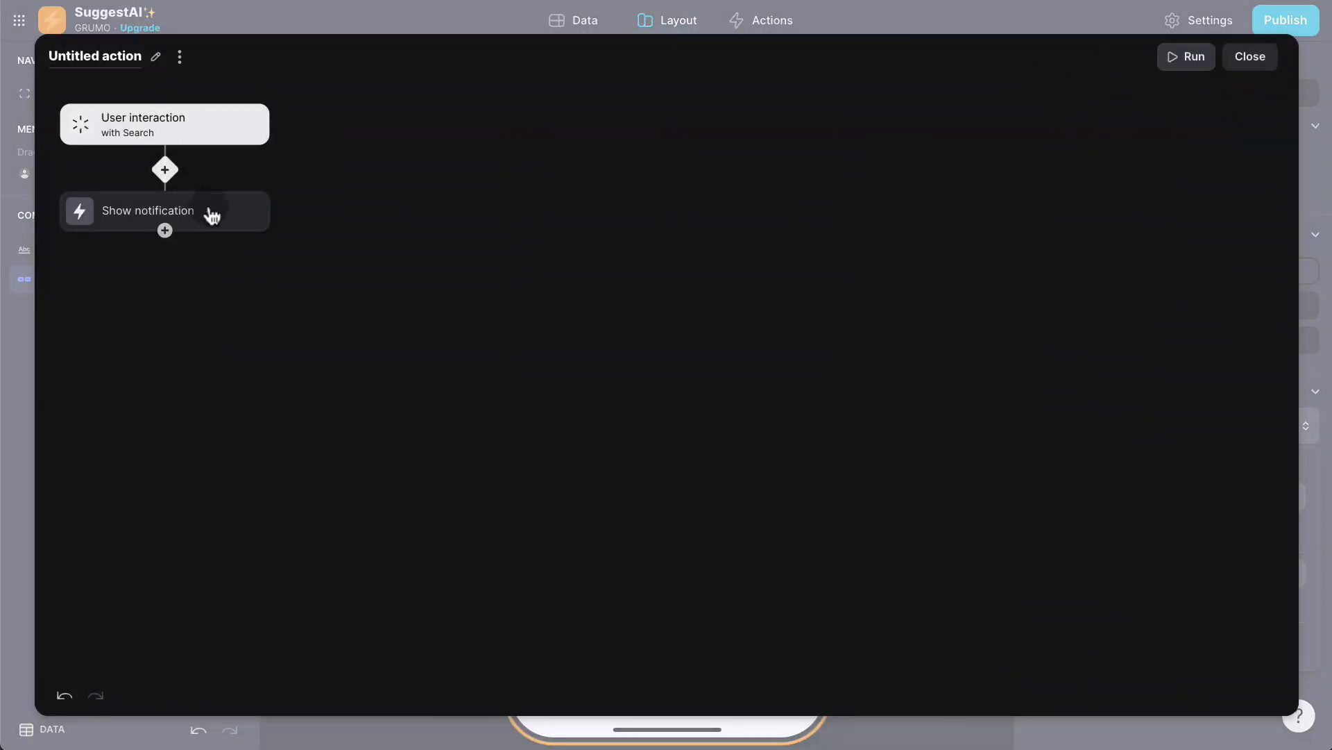
pyautogui.click(212, 217)
pyautogui.click(237, 312)
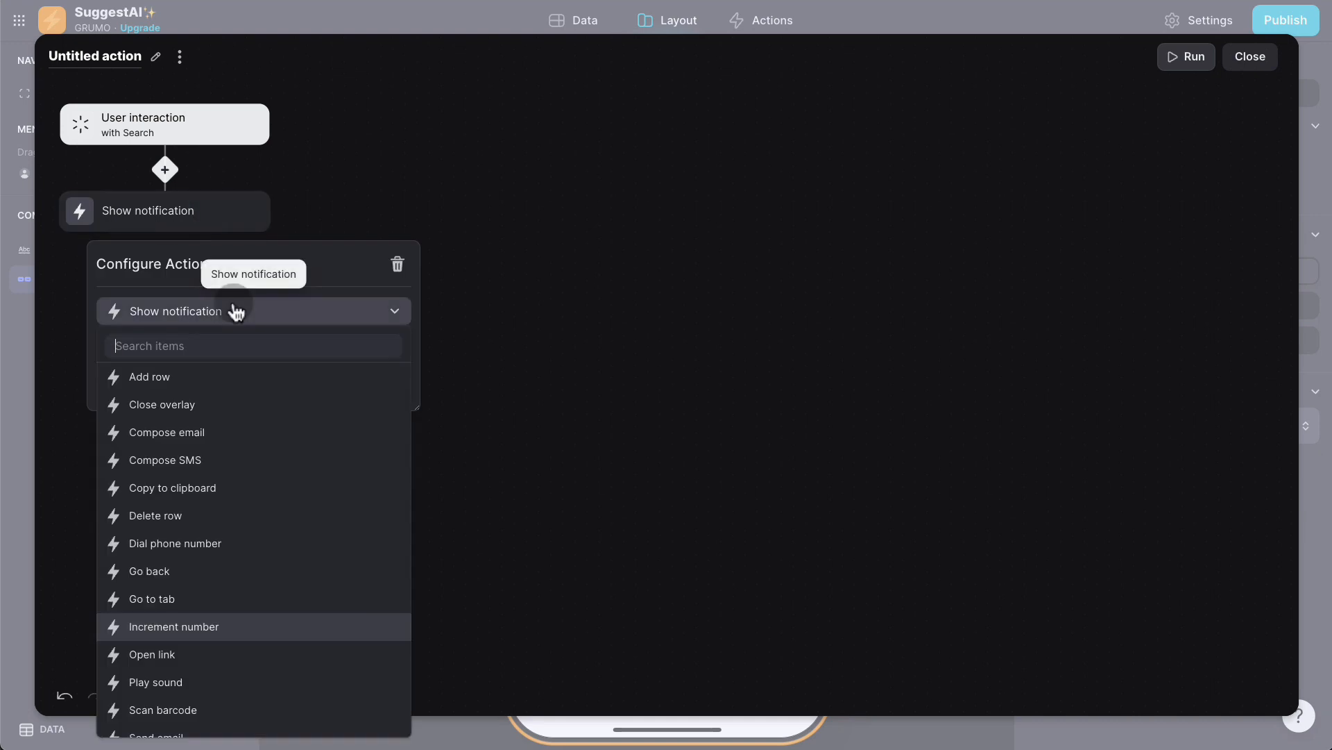
pyautogui.click(761, 200)
pyautogui.click(1264, 62)
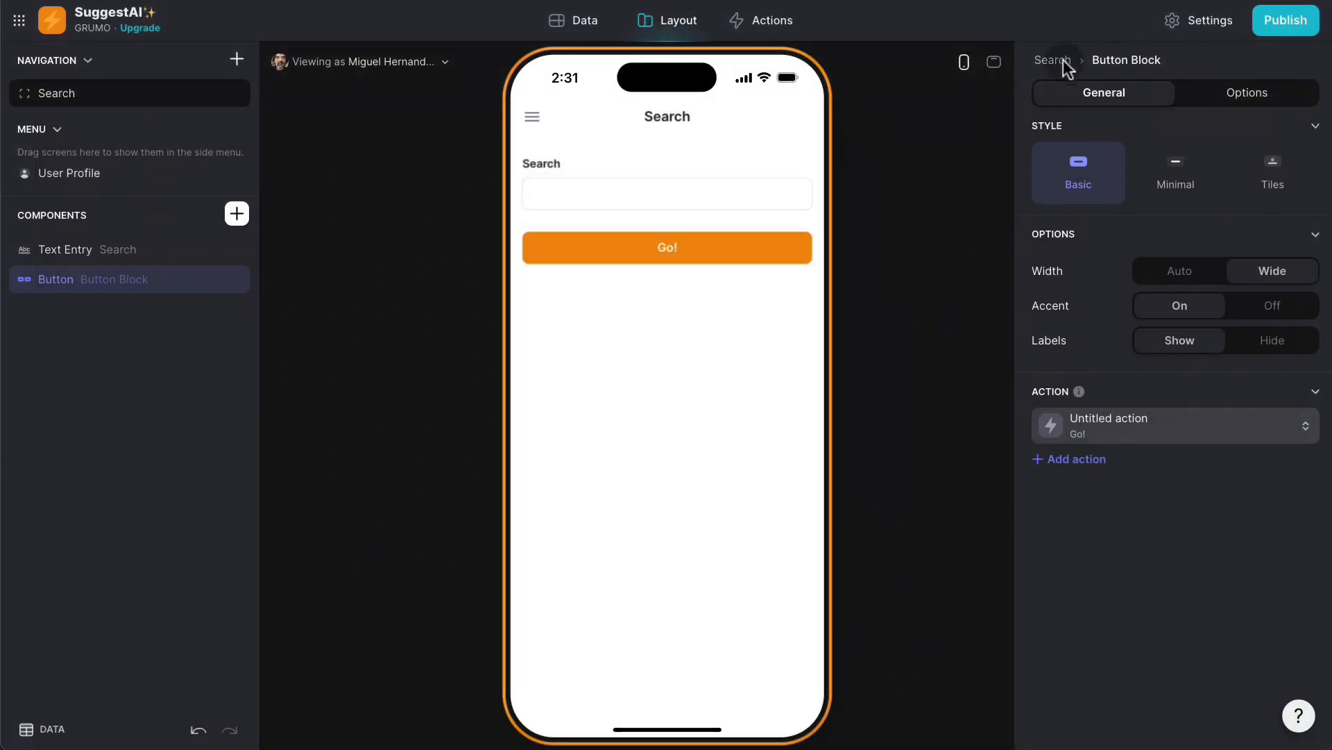
# Add the OpenAI integration to the app and paste the API key into its settings
pyautogui.click(1208, 22)
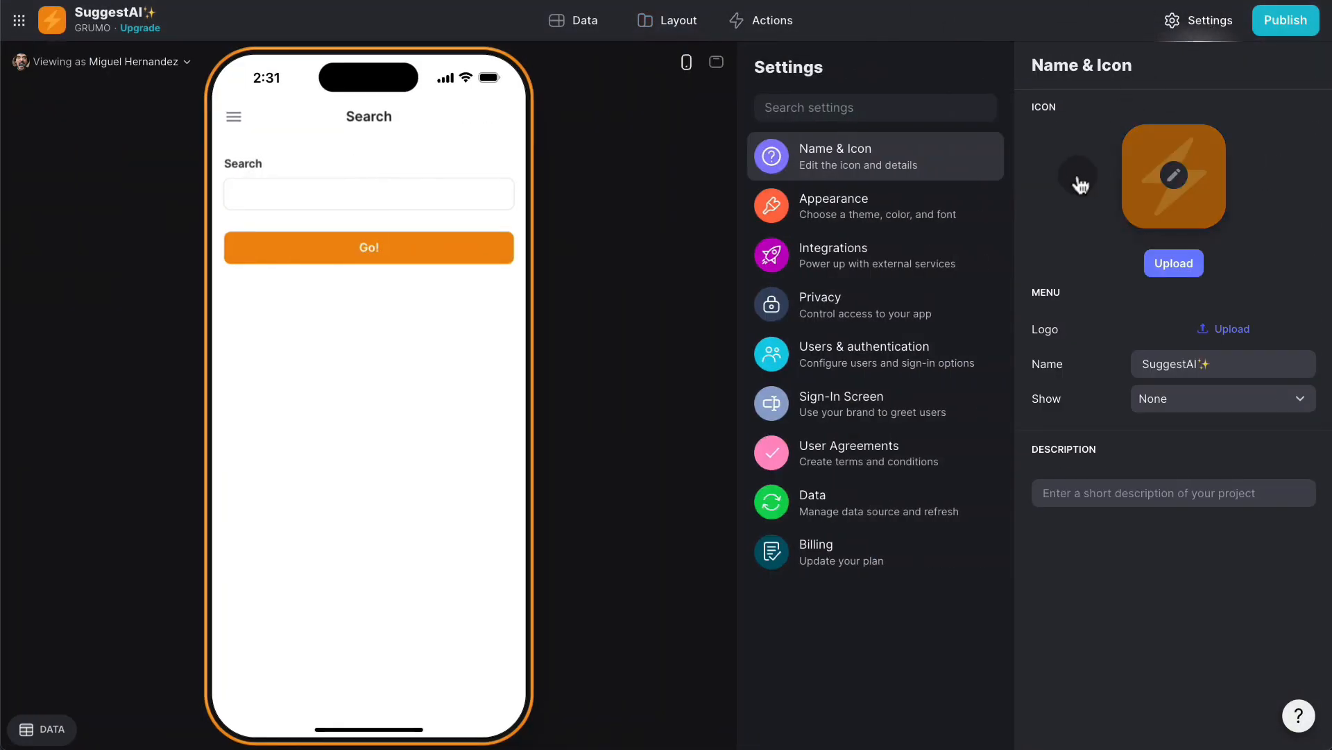
pyautogui.click(887, 258)
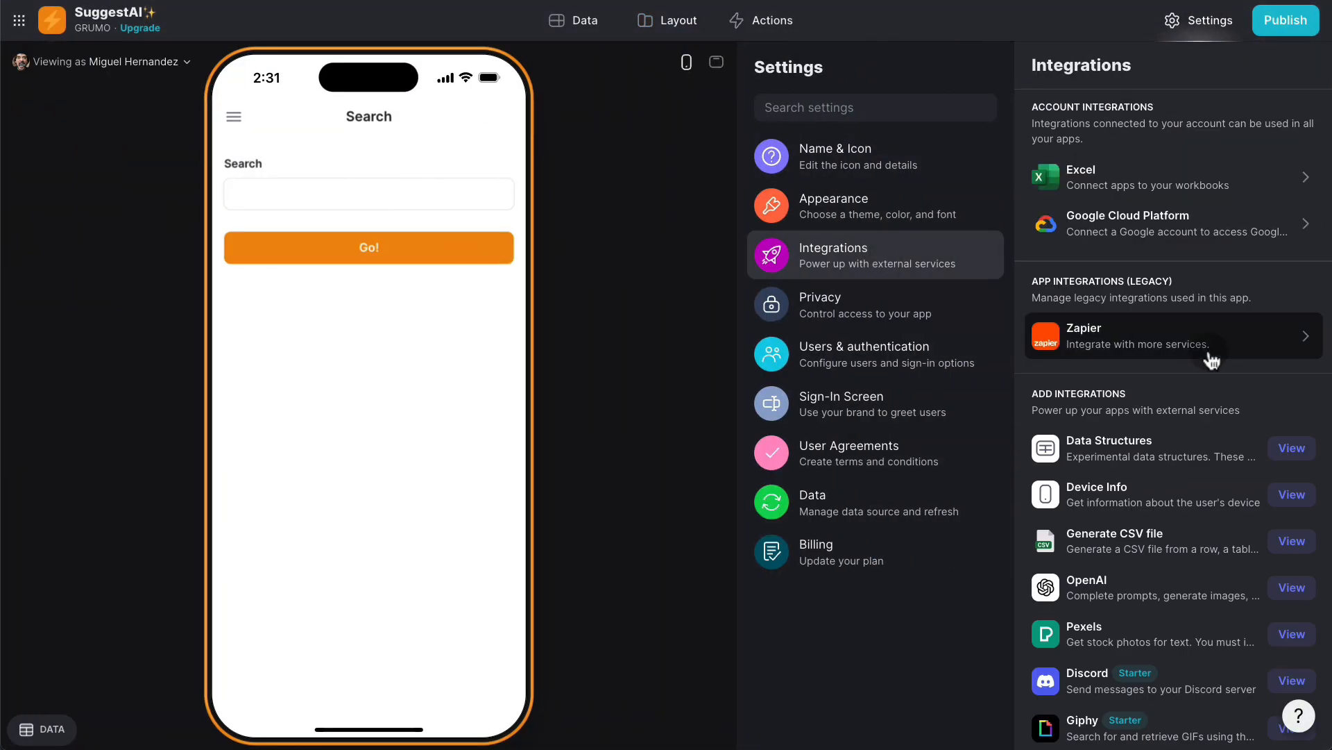
pyautogui.click(1288, 587)
pyautogui.click(1090, 298)
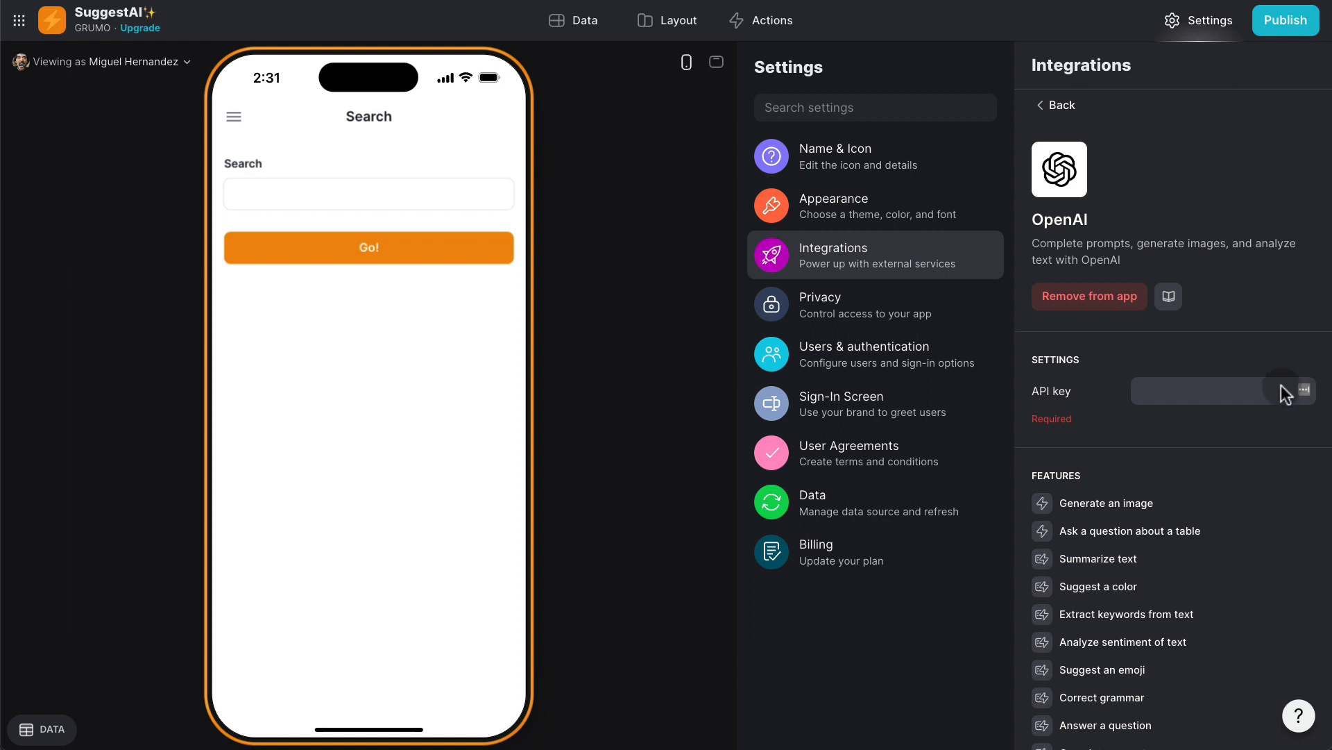
pyautogui.click(1181, 389)
pyautogui.hotkey('ctrl', 'v')
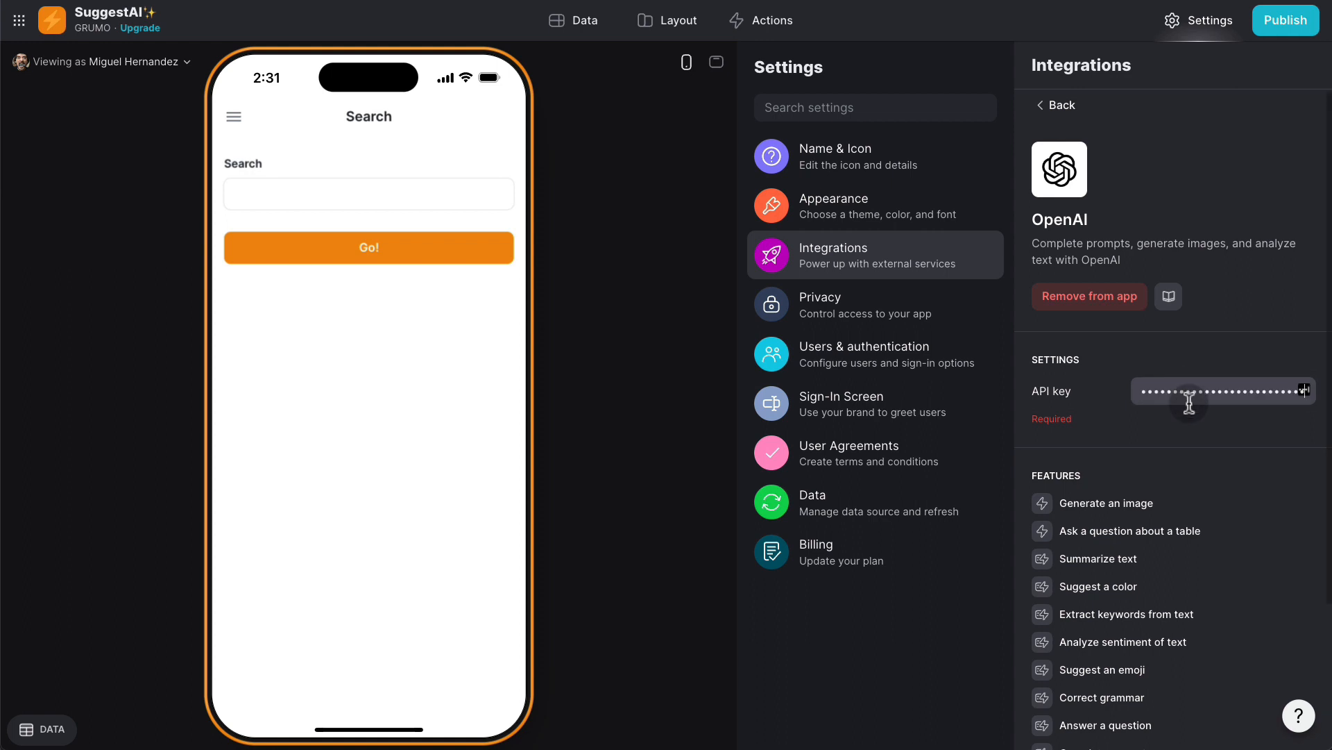
pyautogui.click(1280, 302)
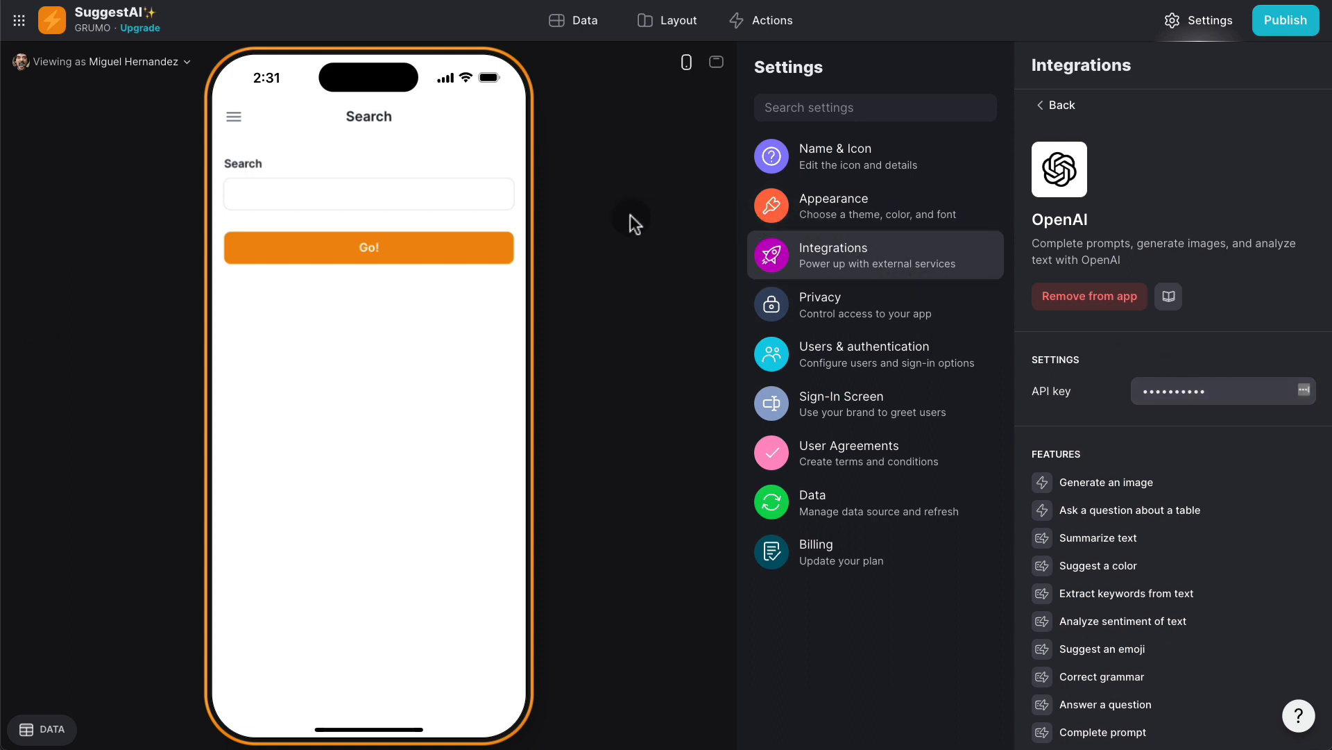
# Rename the untitled custom action as Search
pyautogui.click(766, 28)
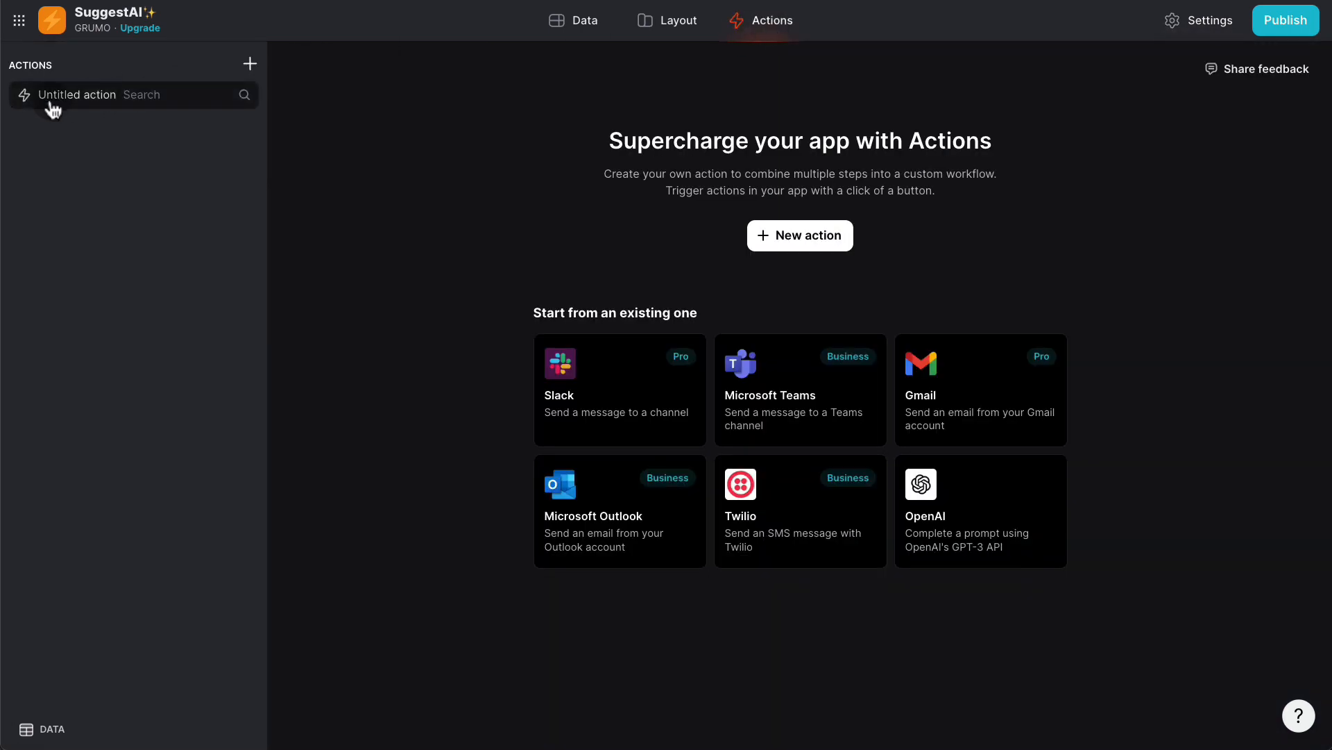
pyautogui.click(137, 102)
pyautogui.click(386, 66)
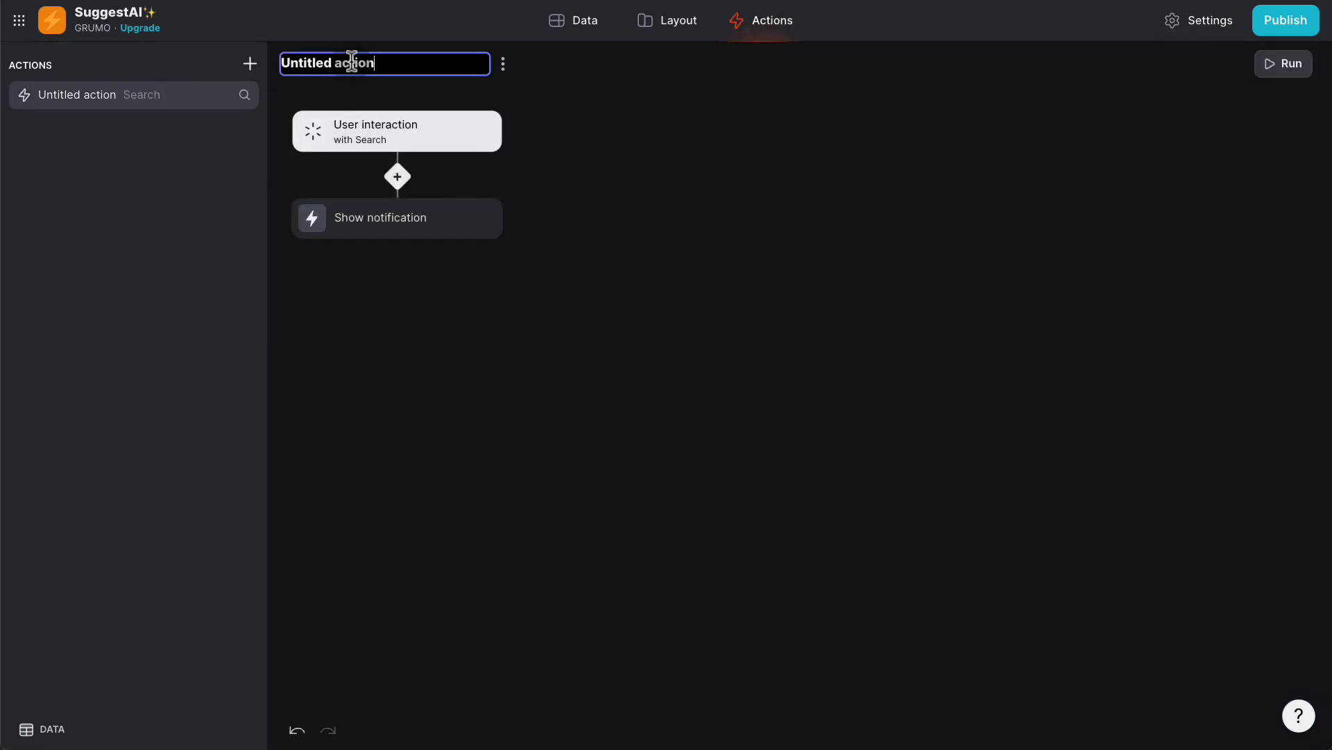
pyautogui.tripleClick(352, 57)
pyautogui.write('Search')
pyautogui.press('Return')
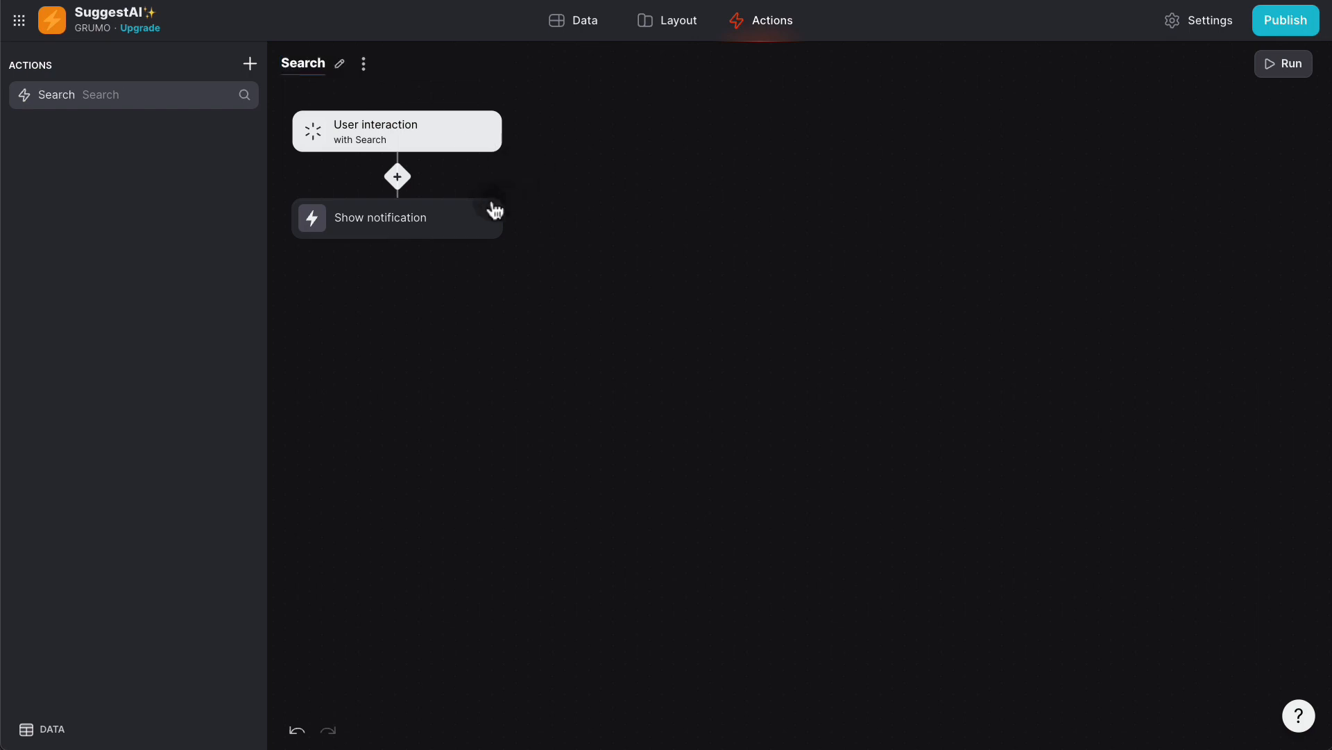
# Change the Search action's Show notification step to OpenAI's Answer a question
pyautogui.click(492, 211)
pyautogui.click(410, 316)
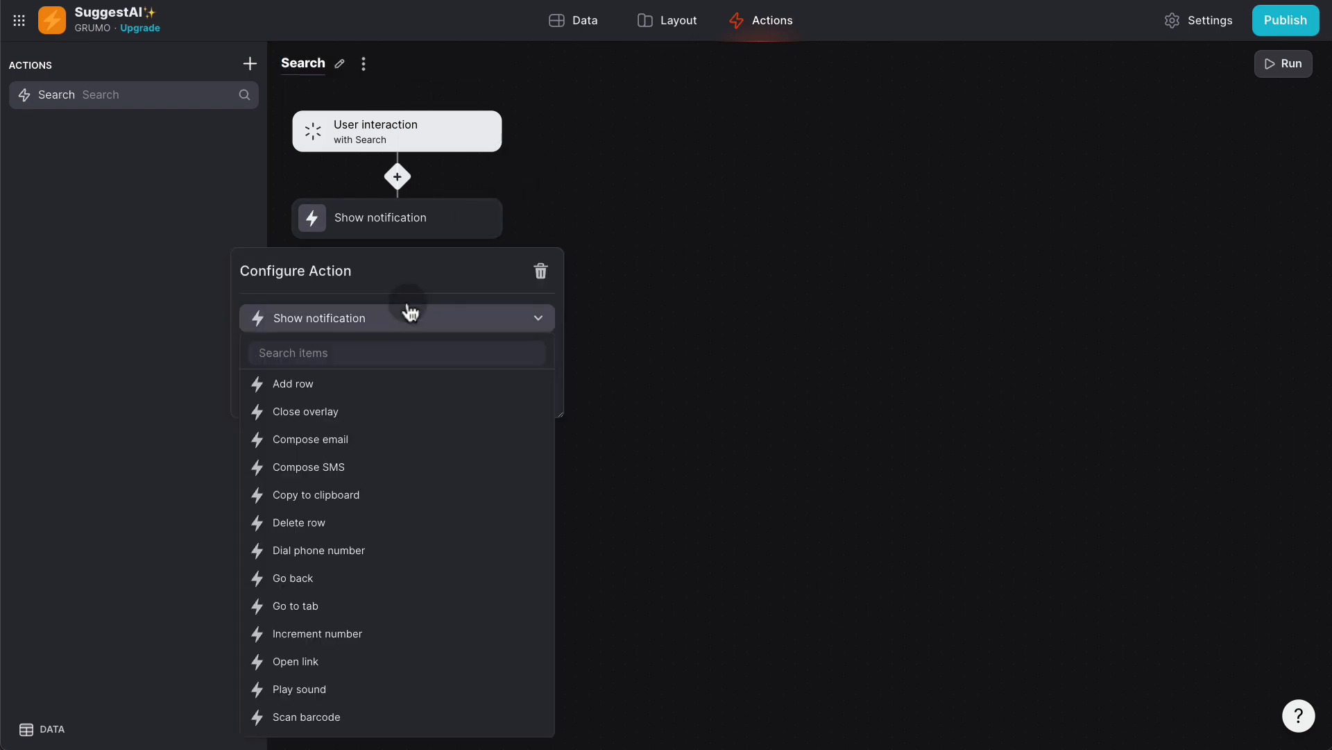
pyautogui.write('que')
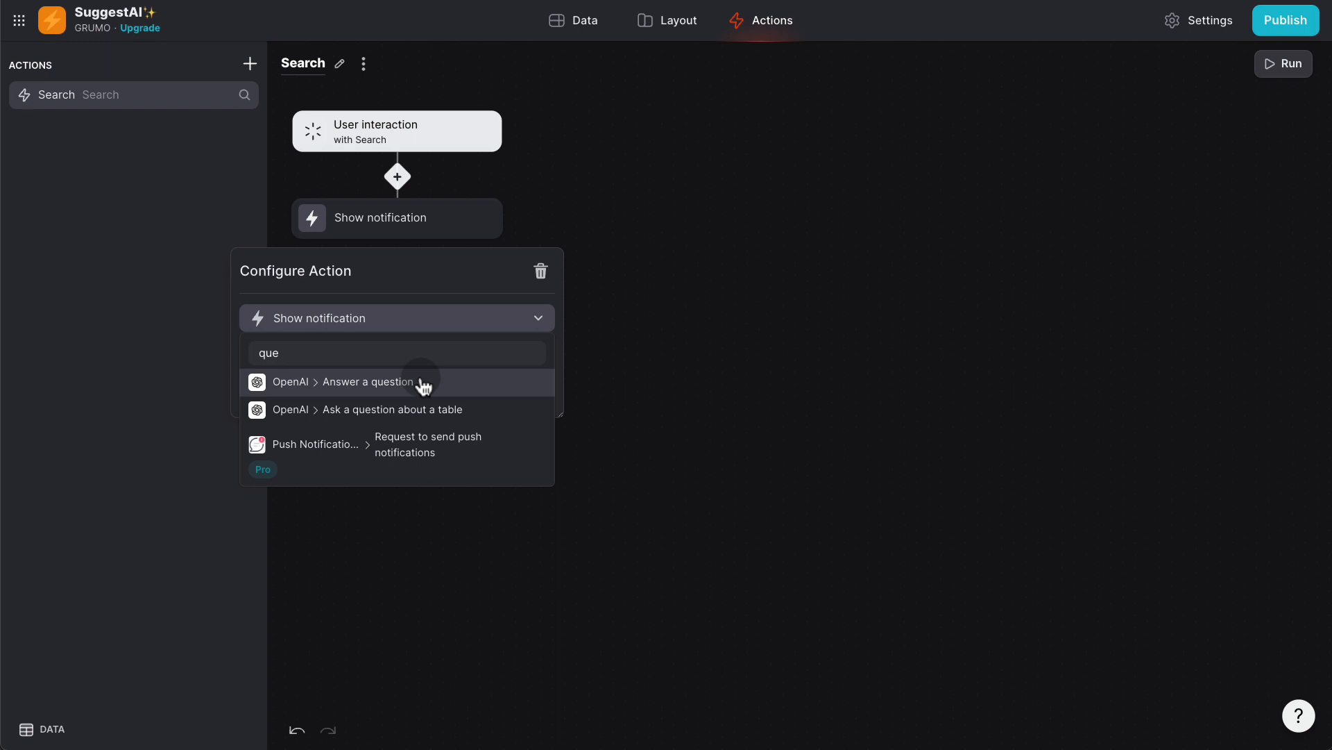
pyautogui.click(423, 383)
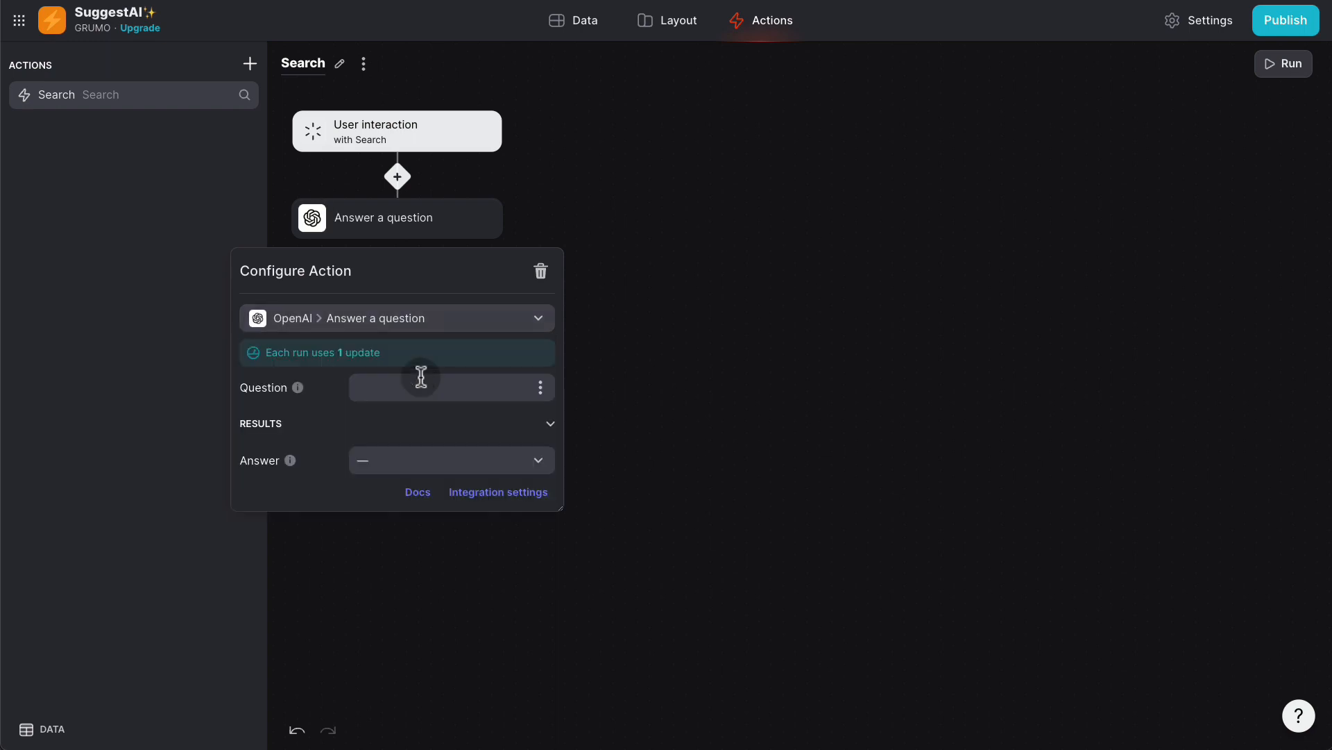
# Set the OpenAI step's question to Prompt INPUT and store its answer in Prompt OUTPUT
pyautogui.click(540, 387)
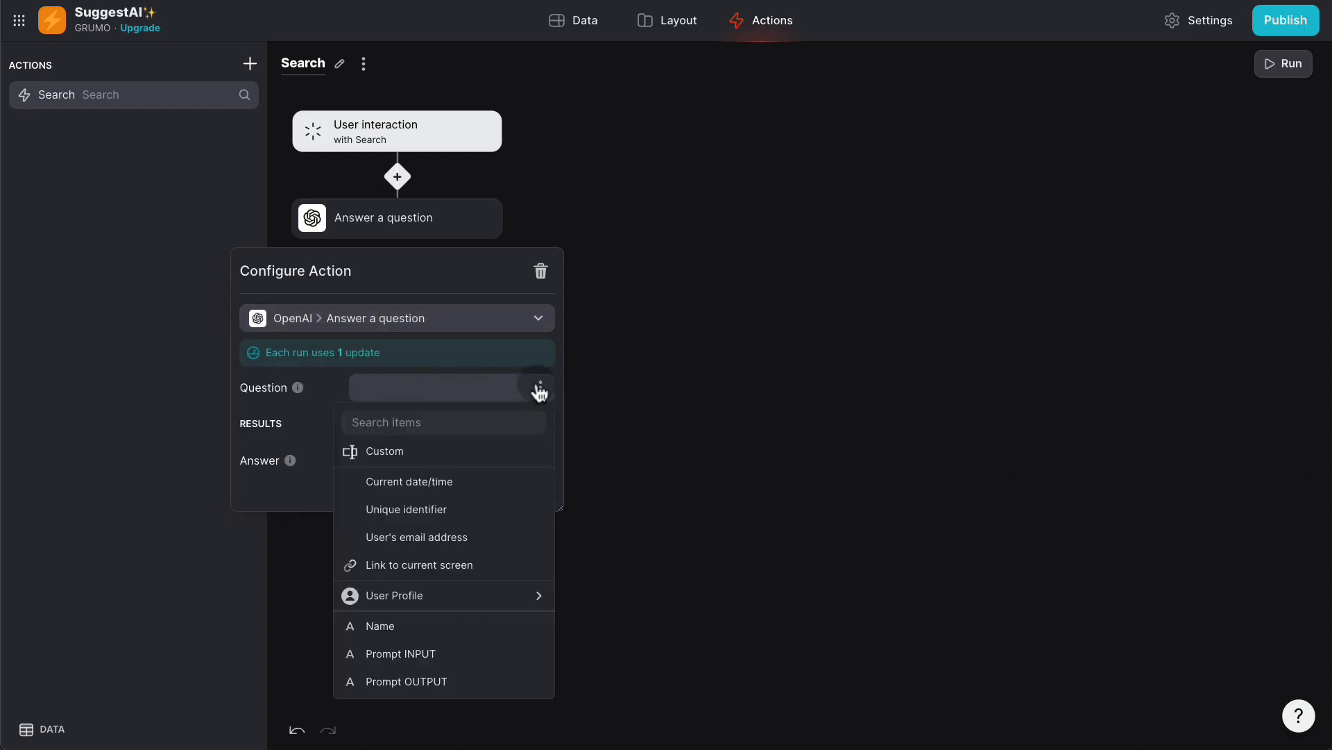
pyautogui.click(420, 653)
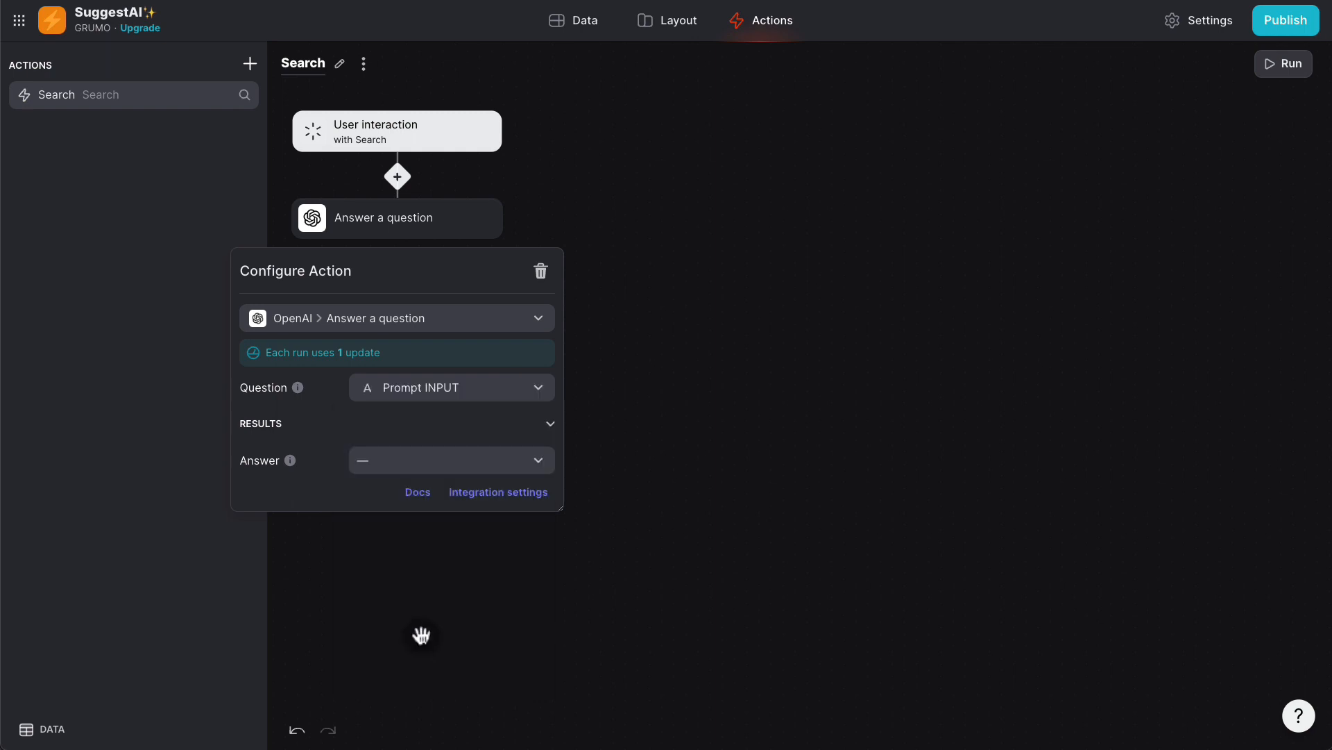
pyautogui.click(533, 462)
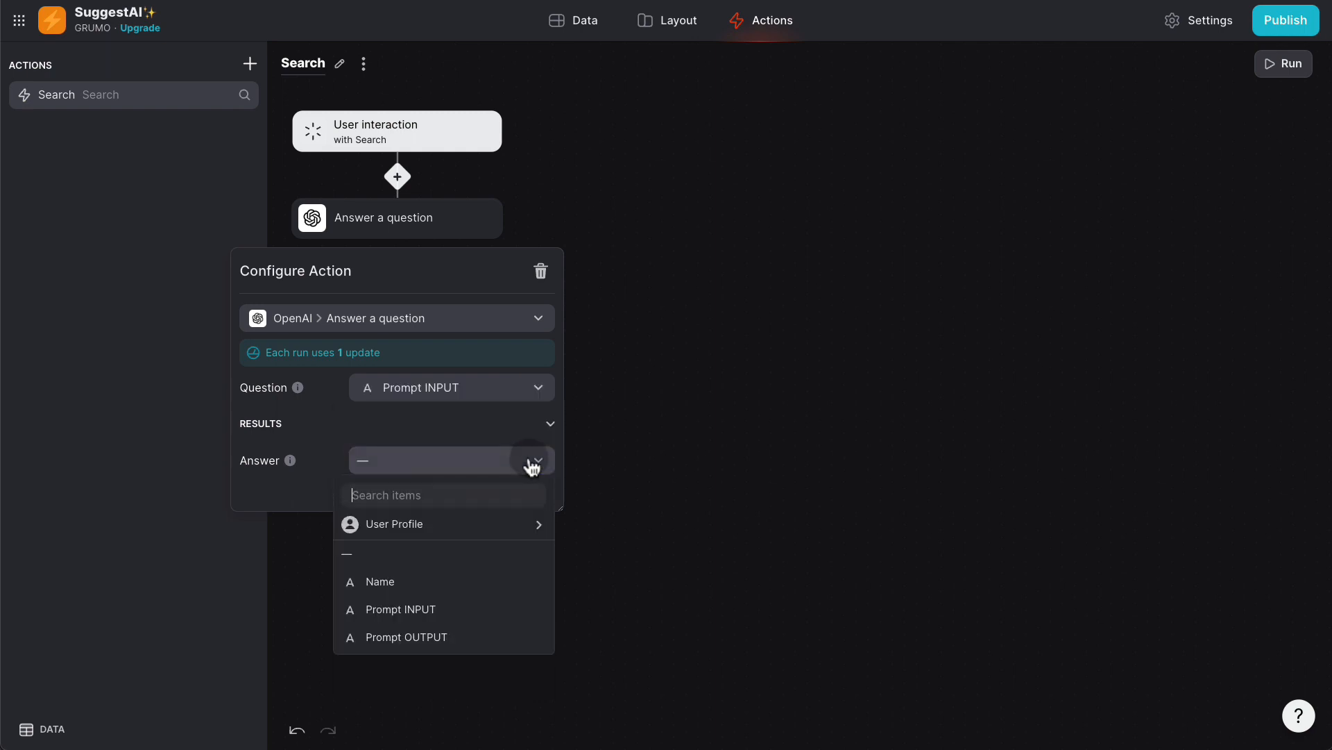
pyautogui.click(444, 638)
pyautogui.click(814, 434)
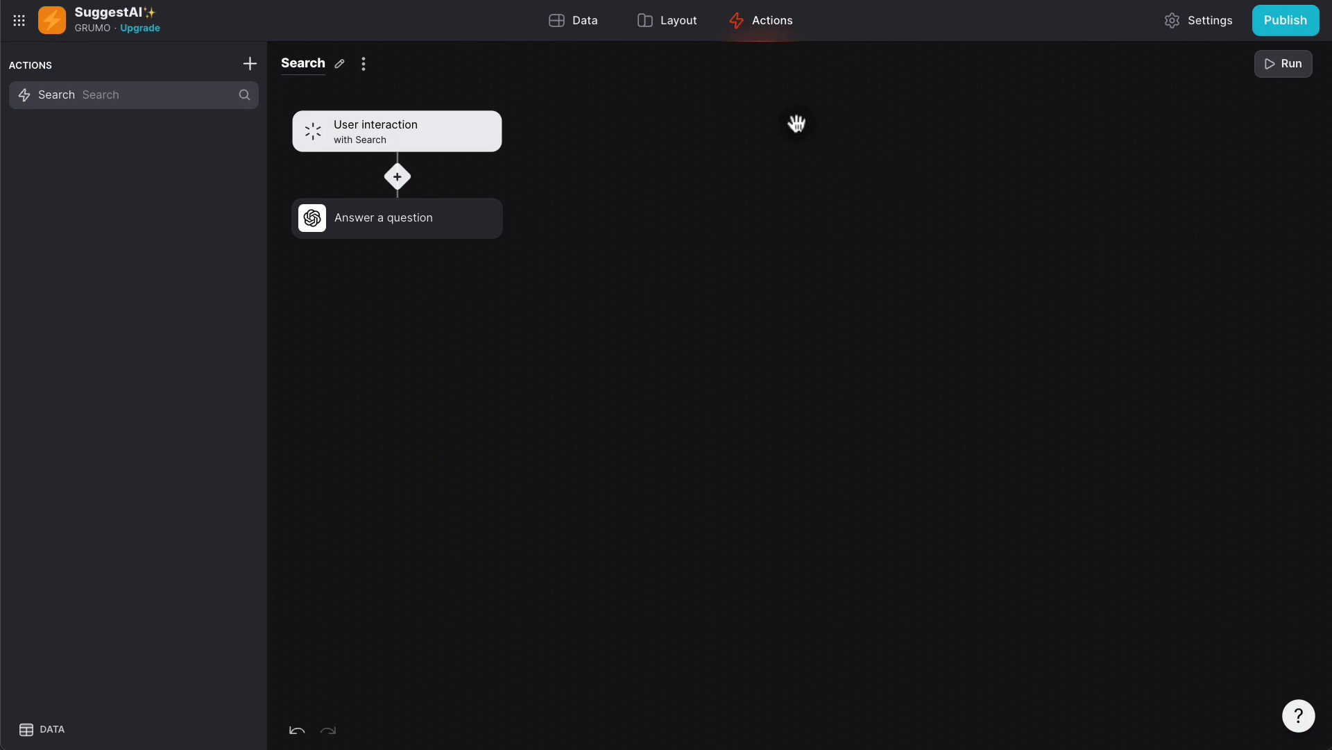
# Add a Text component below the button on the Search screen and link its text to Prompt OUTPUT
pyautogui.click(681, 22)
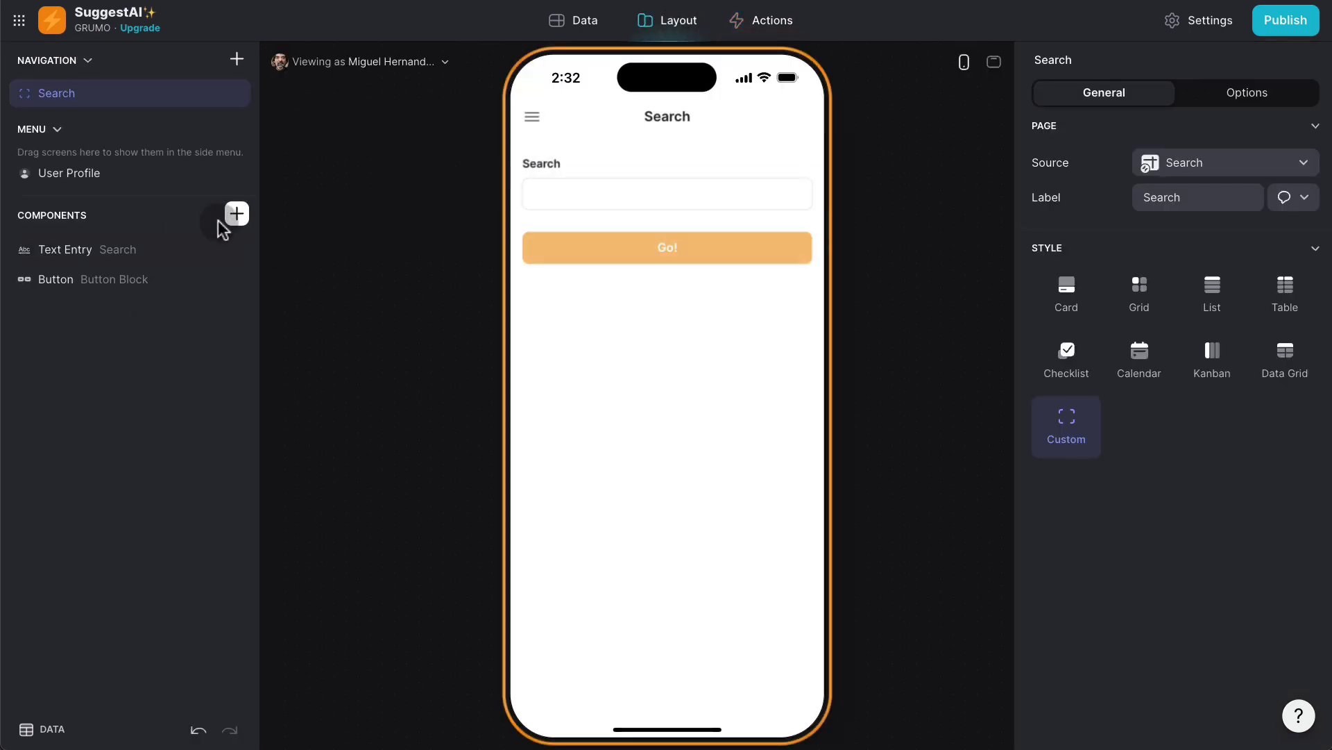
pyautogui.click(236, 215)
pyautogui.write('text')
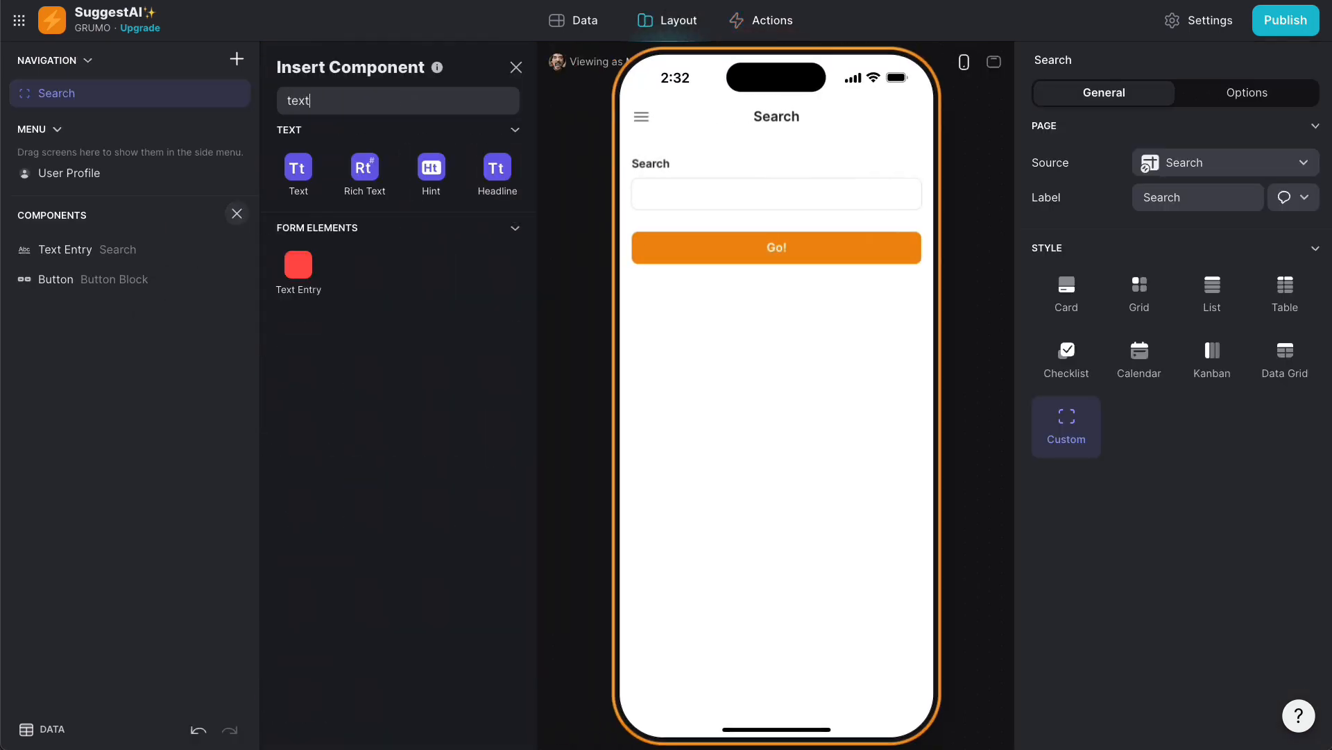
pyautogui.click(308, 178)
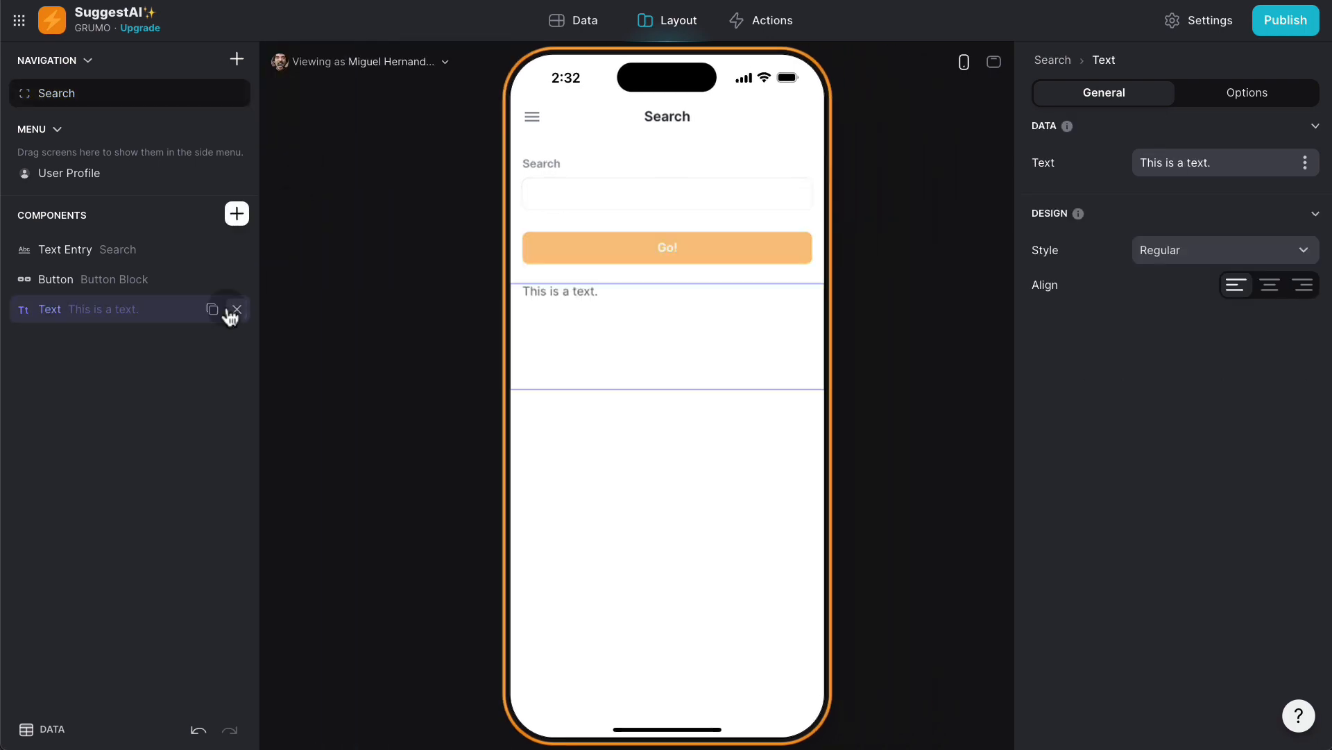
pyautogui.click(1306, 167)
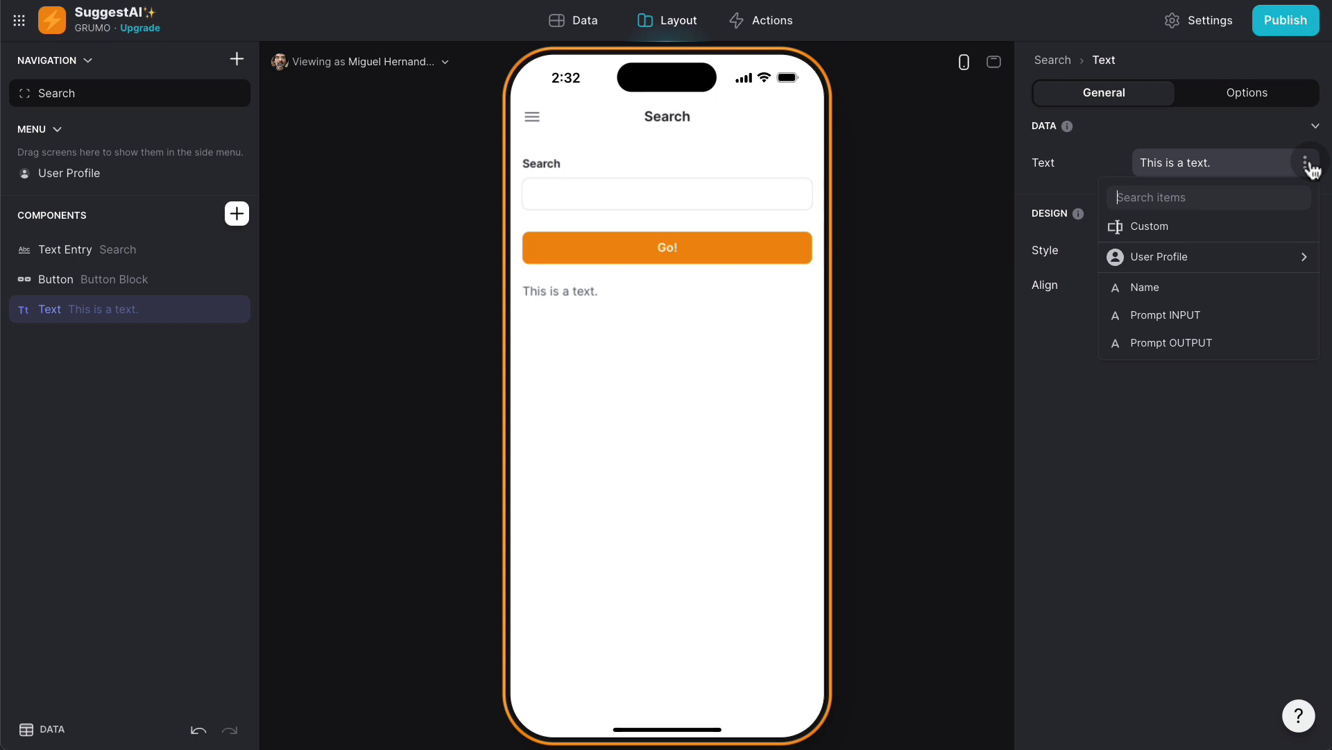
pyautogui.click(1200, 340)
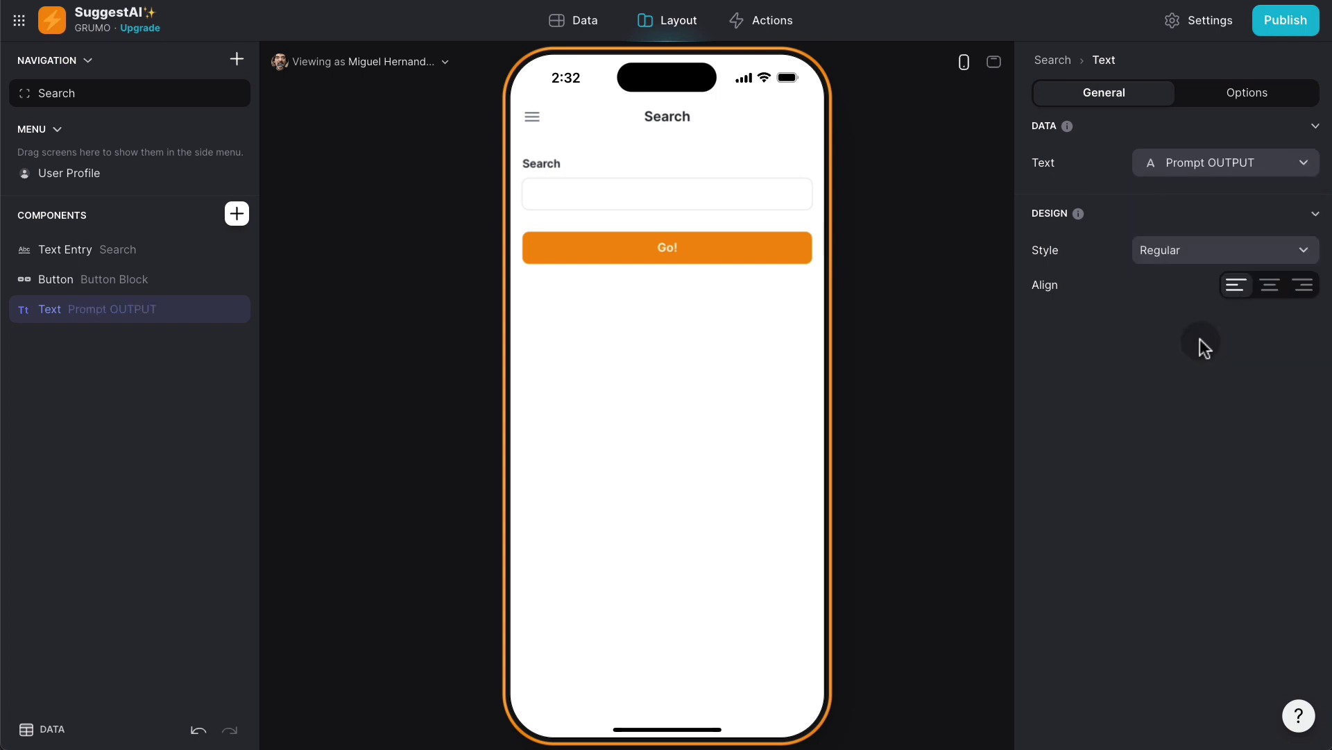
# Test the Search screen in the preview by submitting the prompt "top movies by almodovar"
pyautogui.click(605, 195)
pyautogui.write('top movies by ')
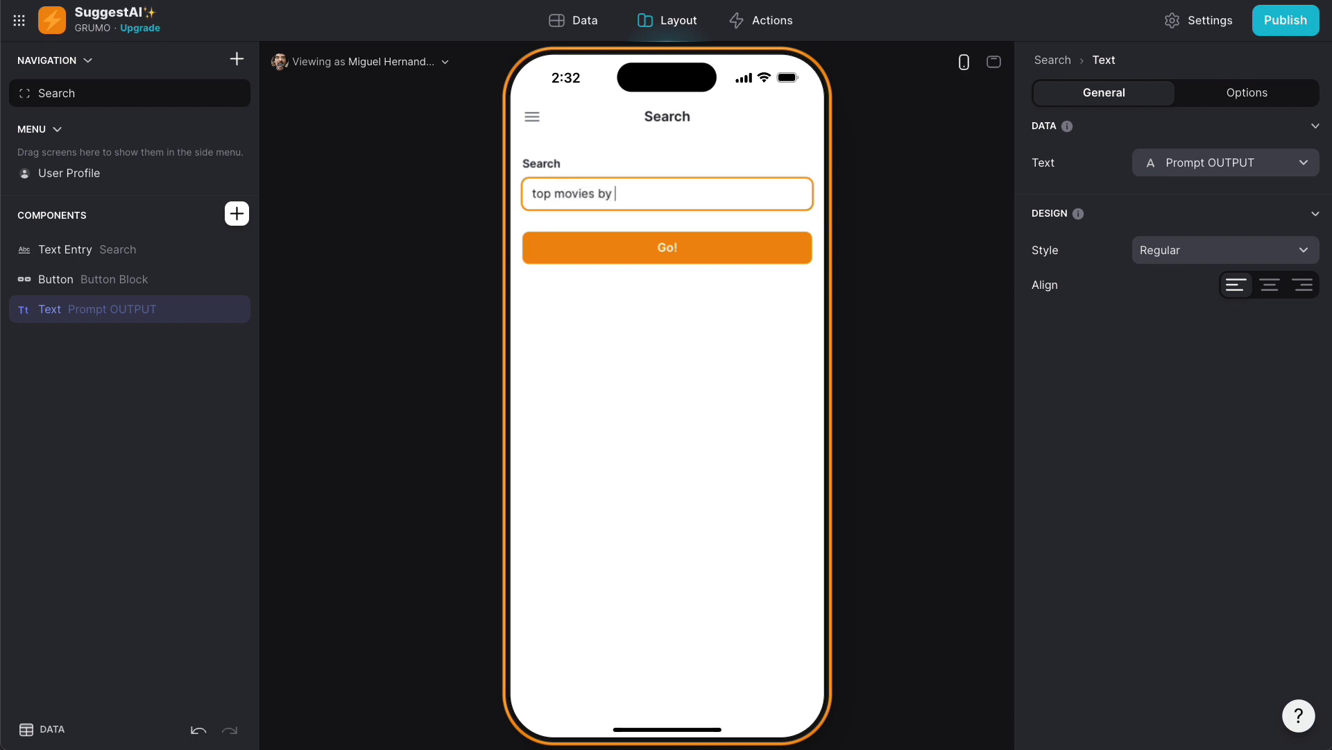
pyautogui.write('almodovar')
pyautogui.click(639, 244)
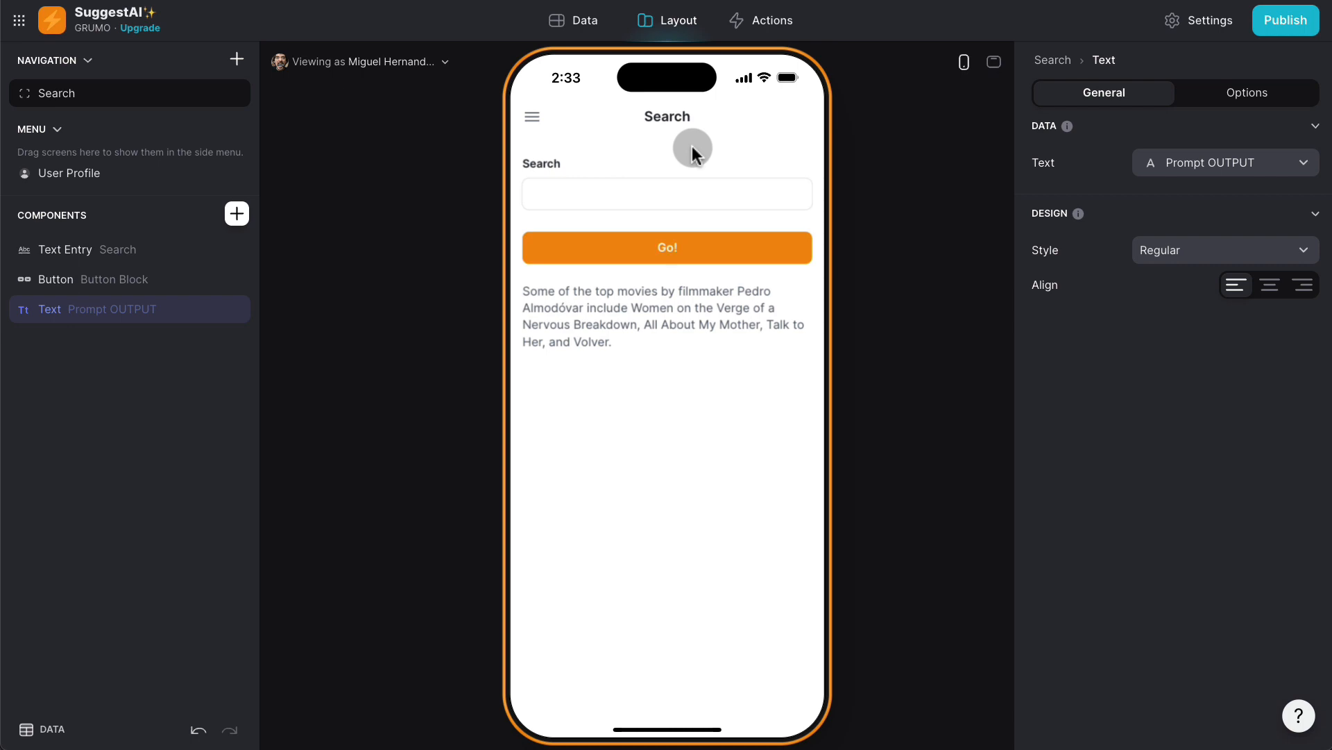
# Duplicate the Search table's Prompt INPUT column as Prompt TEMP, make it not user-specific, and place it before Prompt INPUT
pyautogui.click(585, 21)
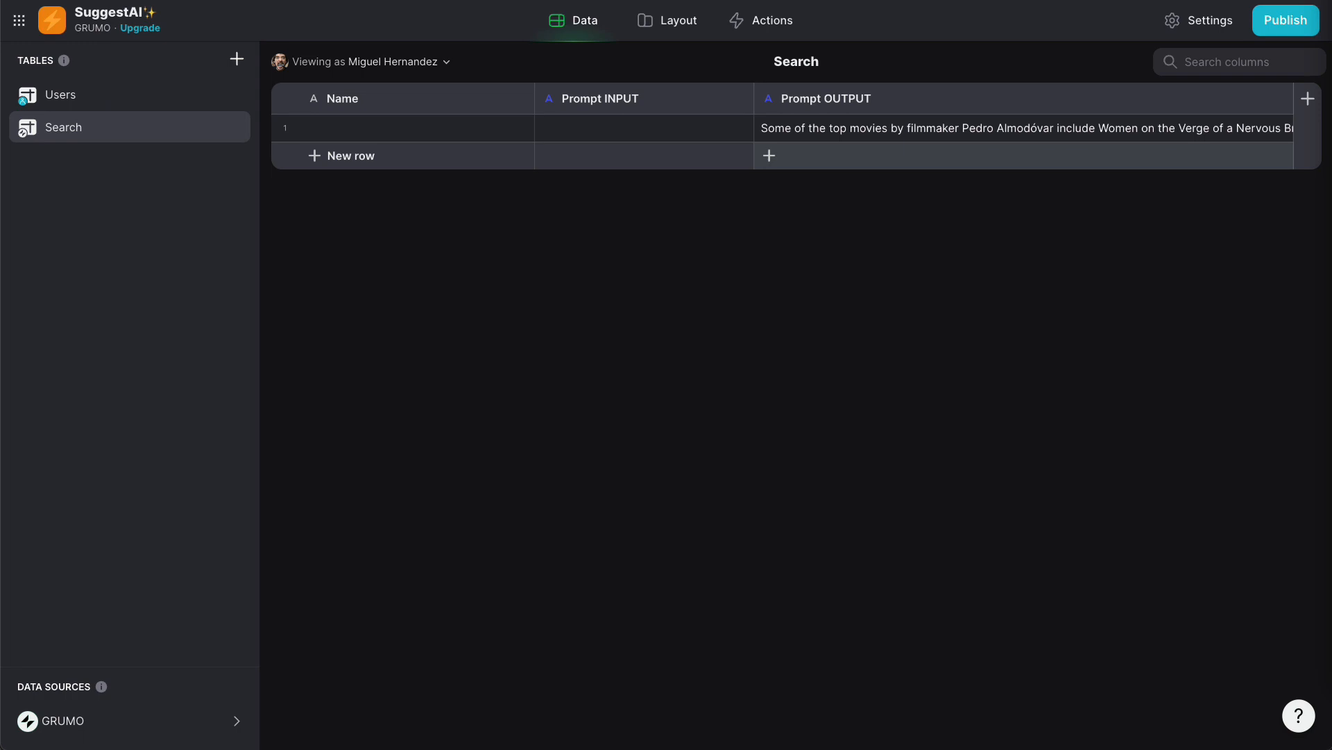
pyautogui.click(741, 101)
pyautogui.click(654, 161)
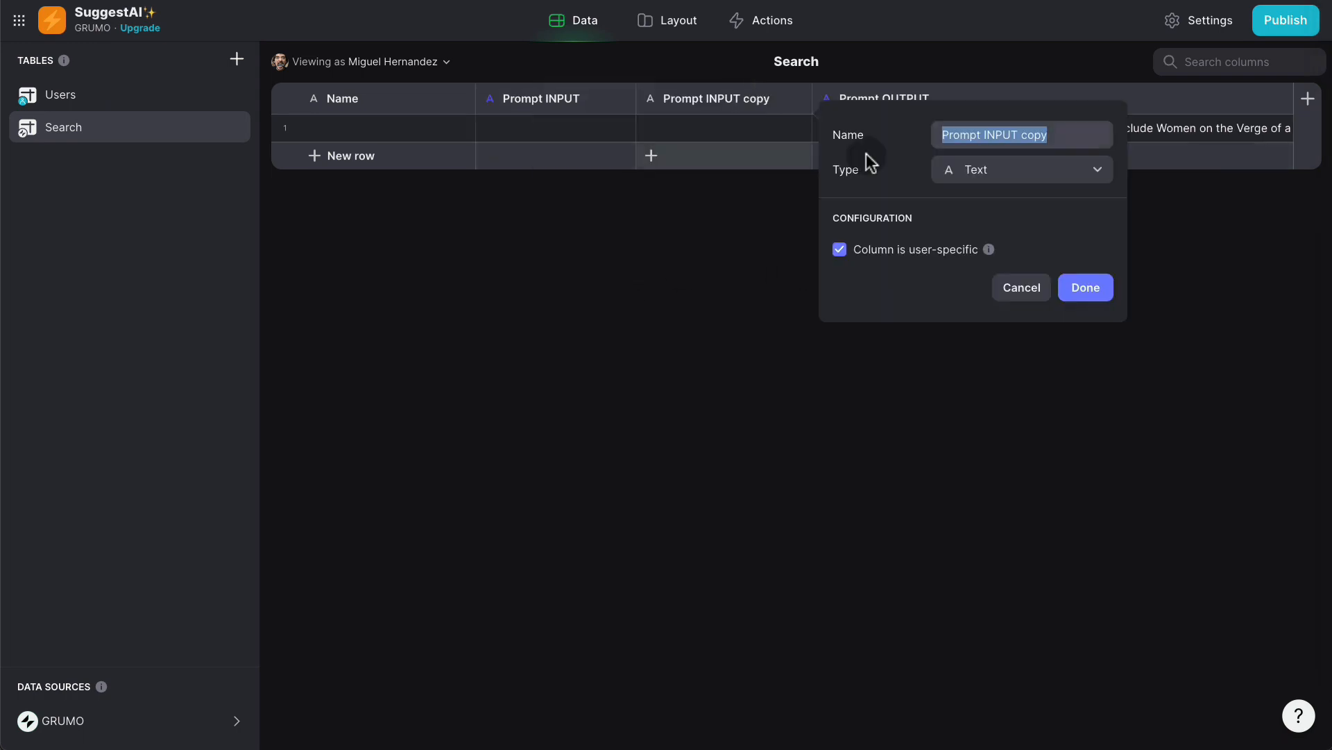
pyautogui.doubleClick(1065, 137)
pyautogui.click(1064, 137)
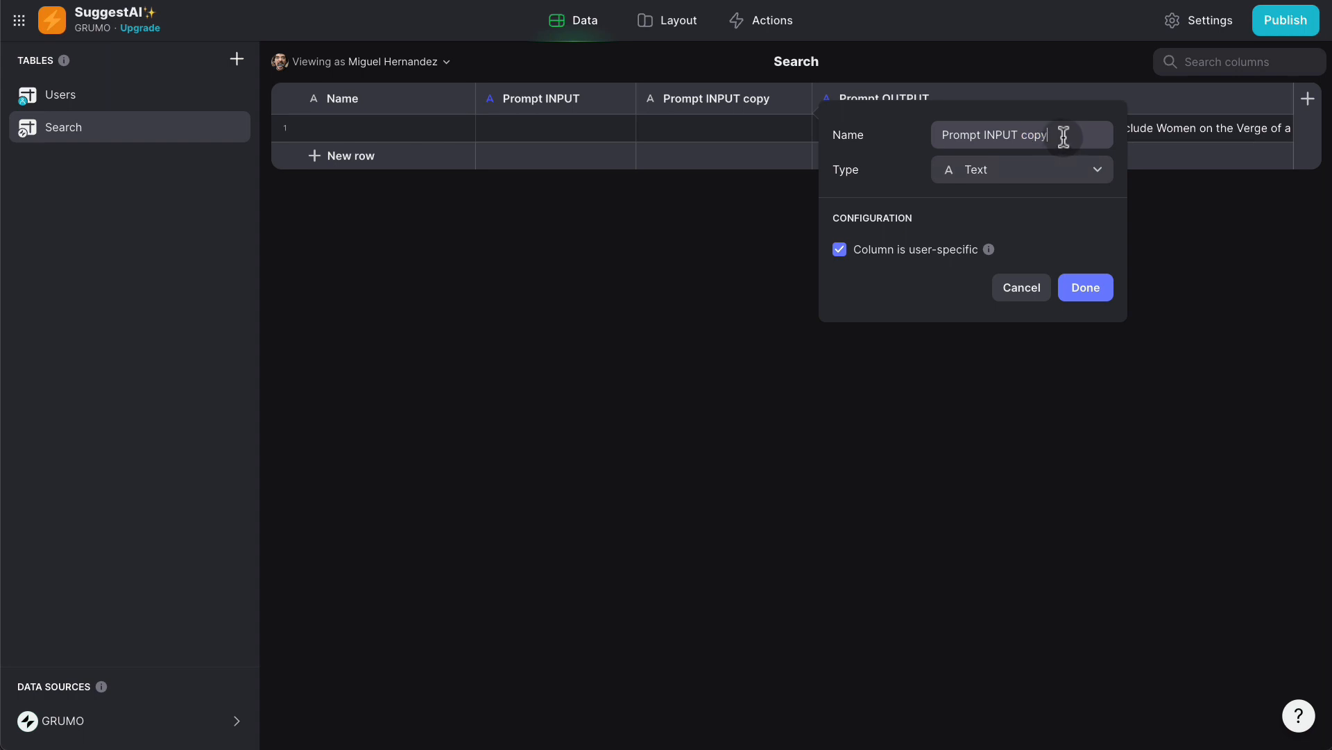
pyautogui.moveTo(1064, 137); pyautogui.dragTo(972, 135)
pyautogui.write('TEMP')
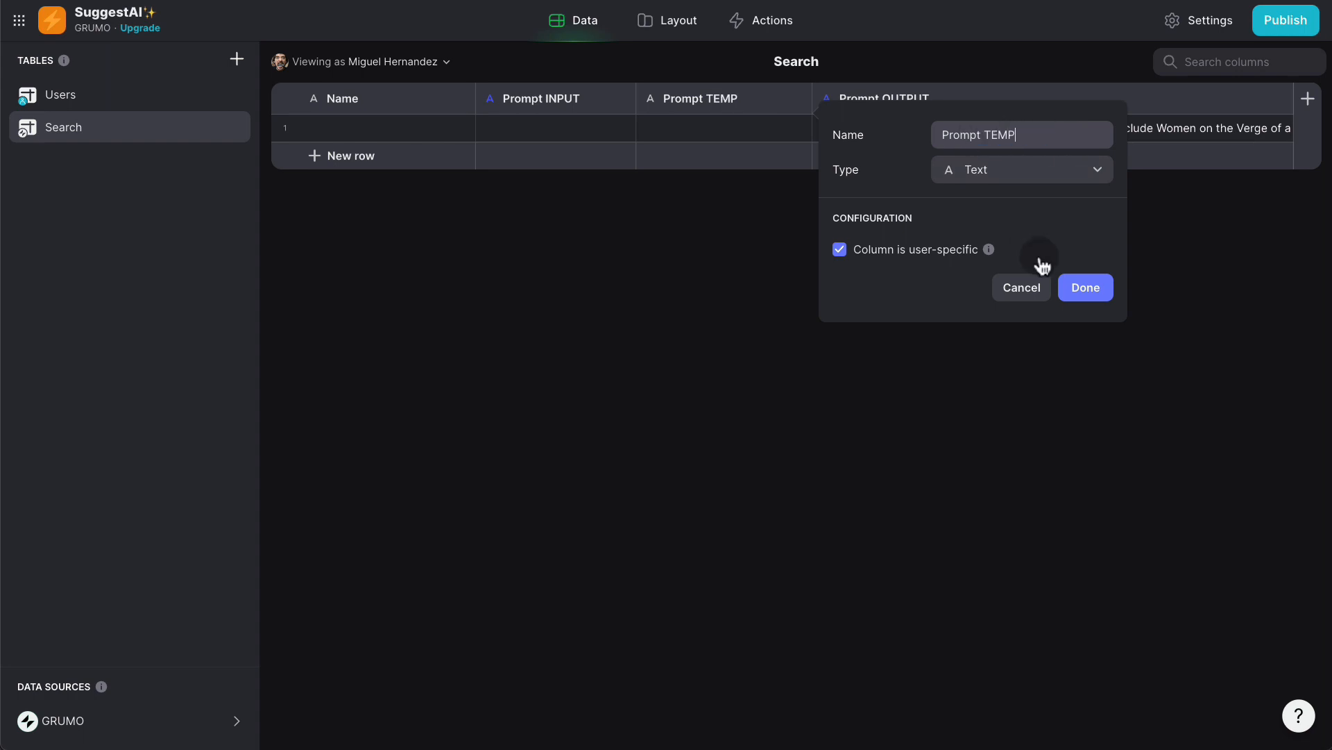
pyautogui.click(871, 250)
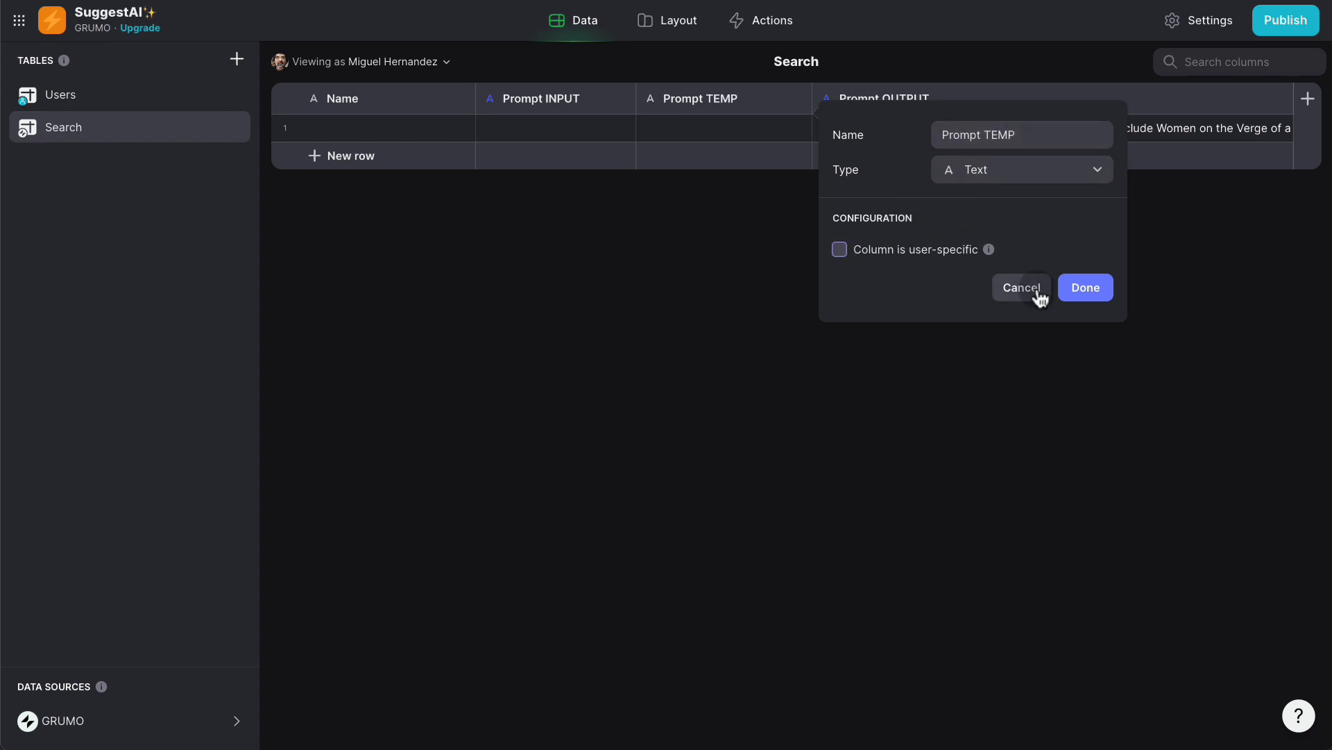
pyautogui.click(1083, 290)
pyautogui.moveTo(665, 98); pyautogui.dragTo(624, 90)
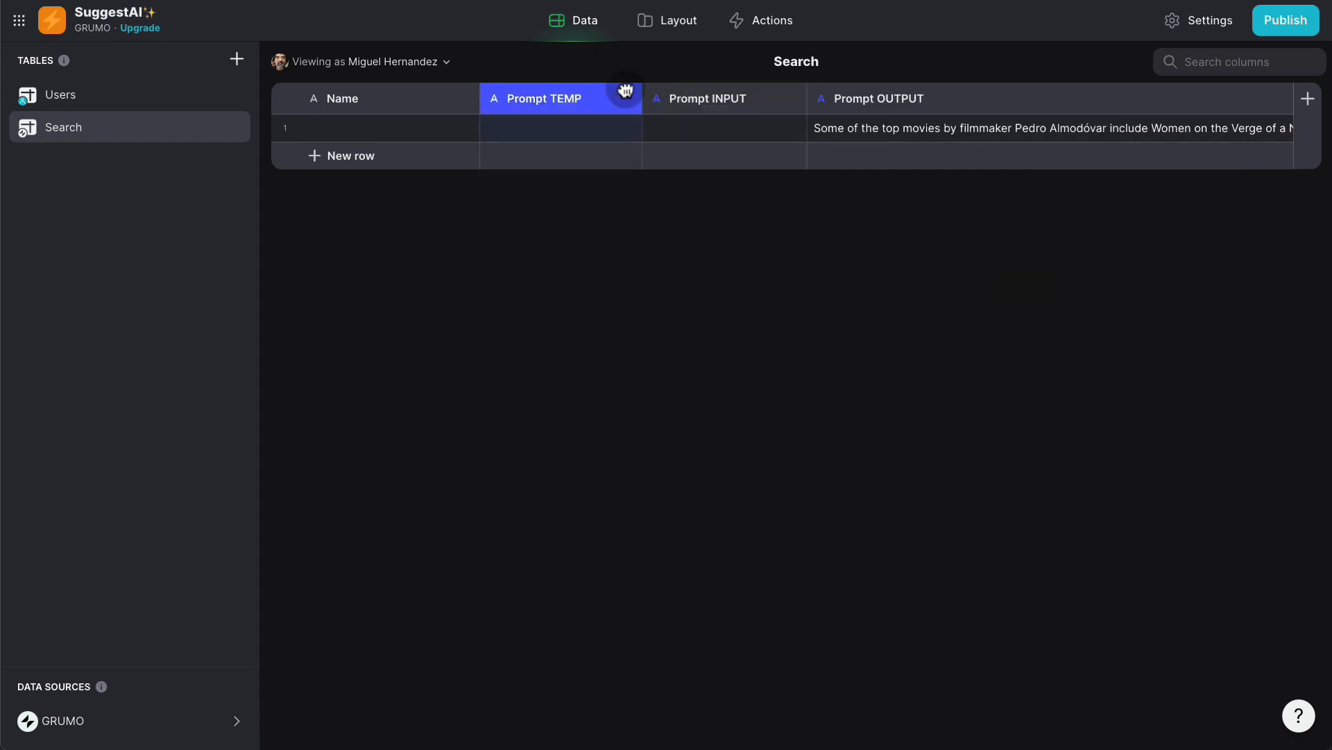
# Paste the JSON prompt template with [X] and [Z] placeholders and a title/explanation schema into the first row's Prompt TEMP cell
pyautogui.doubleClick(582, 137)
pyautogui.hotkey('ctrl', 'v')
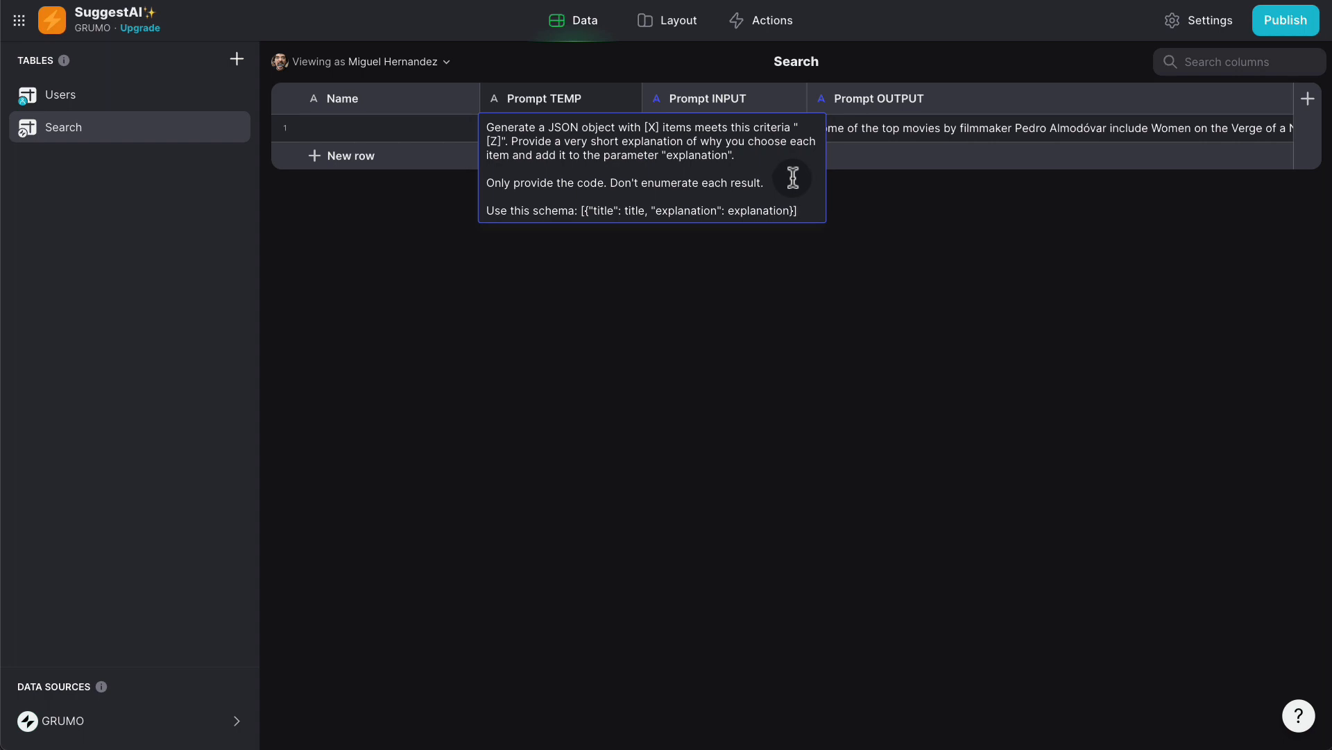
pyautogui.click(898, 203)
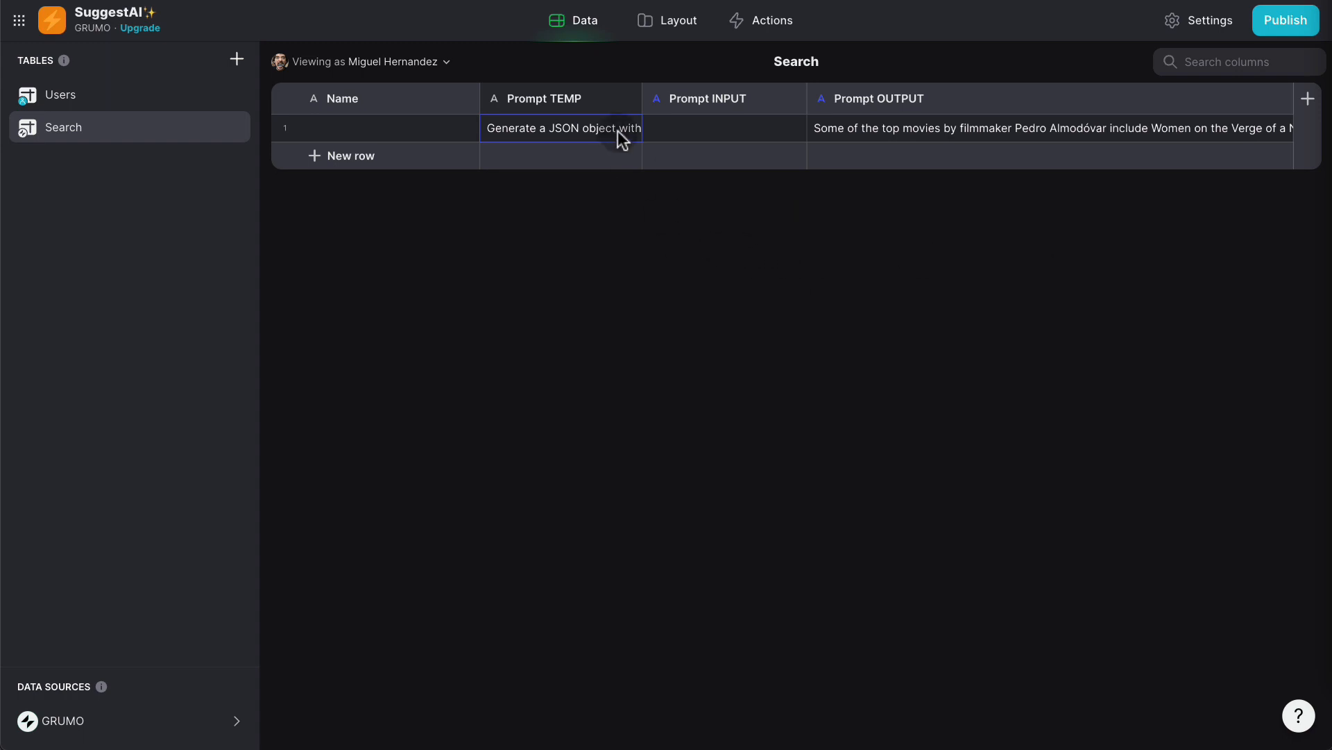
pyautogui.click(628, 101)
pyautogui.click(581, 132)
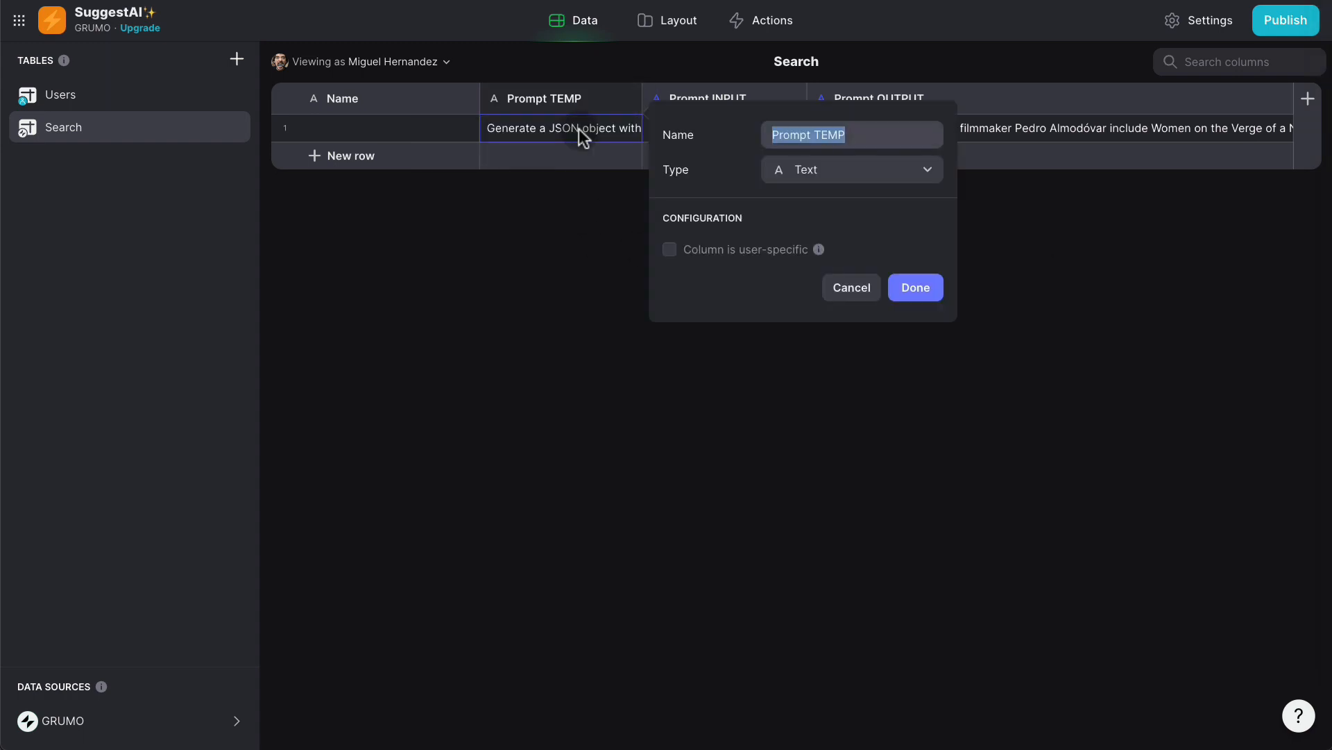
pyautogui.click(864, 290)
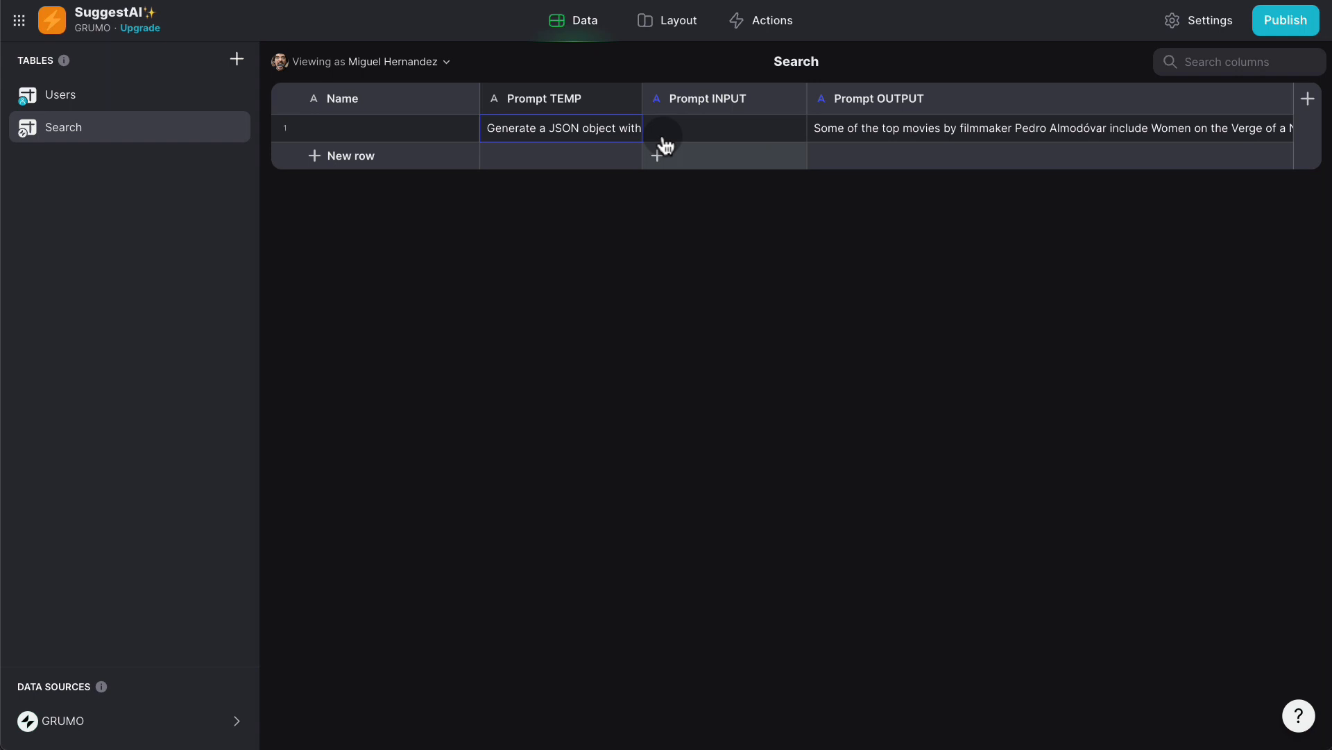
pyautogui.click(630, 99)
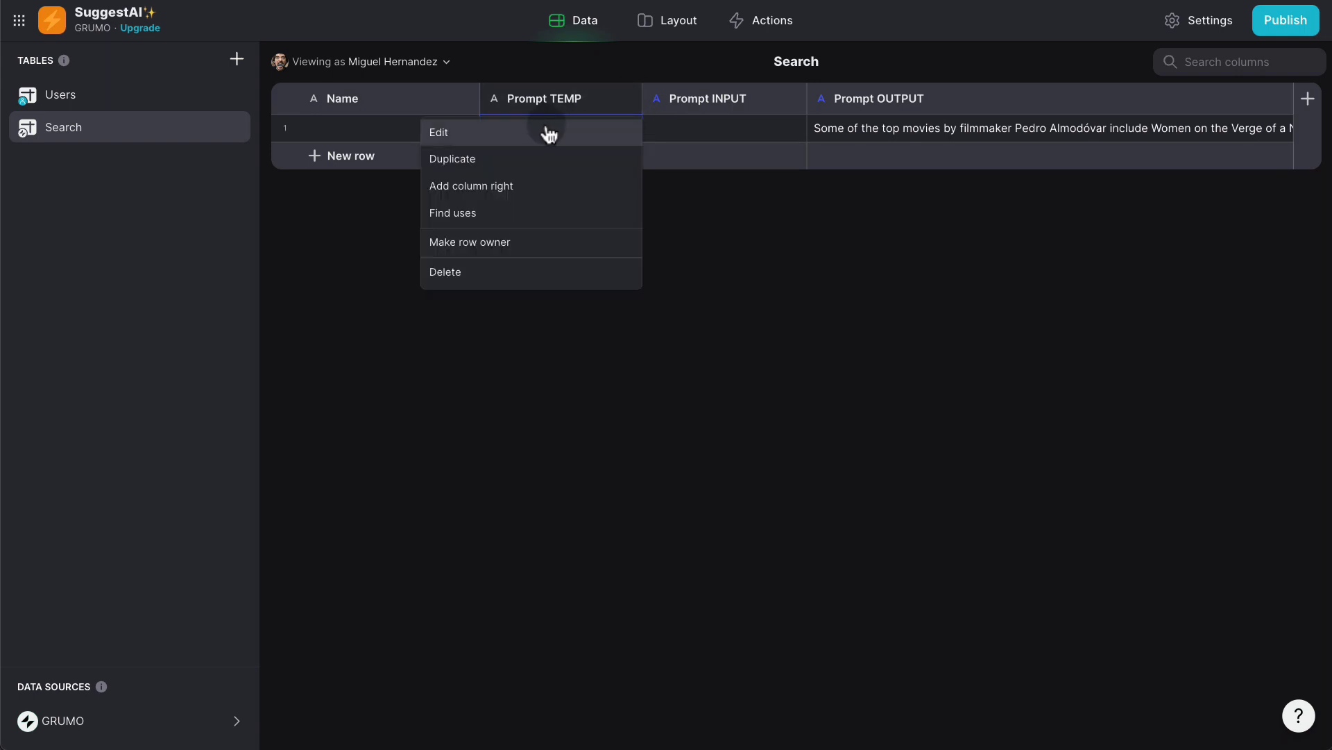
pyautogui.click(761, 142)
# Replace the [X] placeholder with 5 in the first row's Prompt TEMP text
pyautogui.click(569, 132)
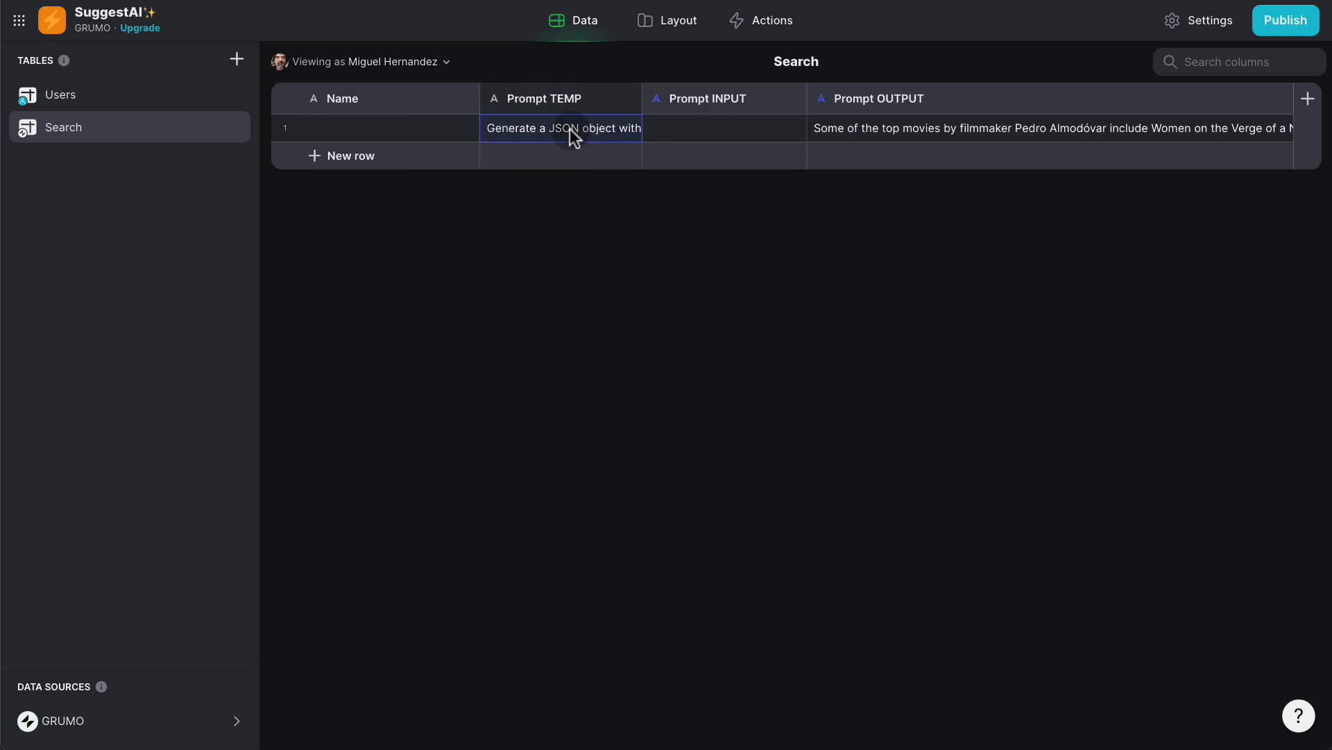
pyautogui.click(569, 132)
pyautogui.click(660, 127)
pyautogui.moveTo(661, 123); pyautogui.dragTo(639, 123)
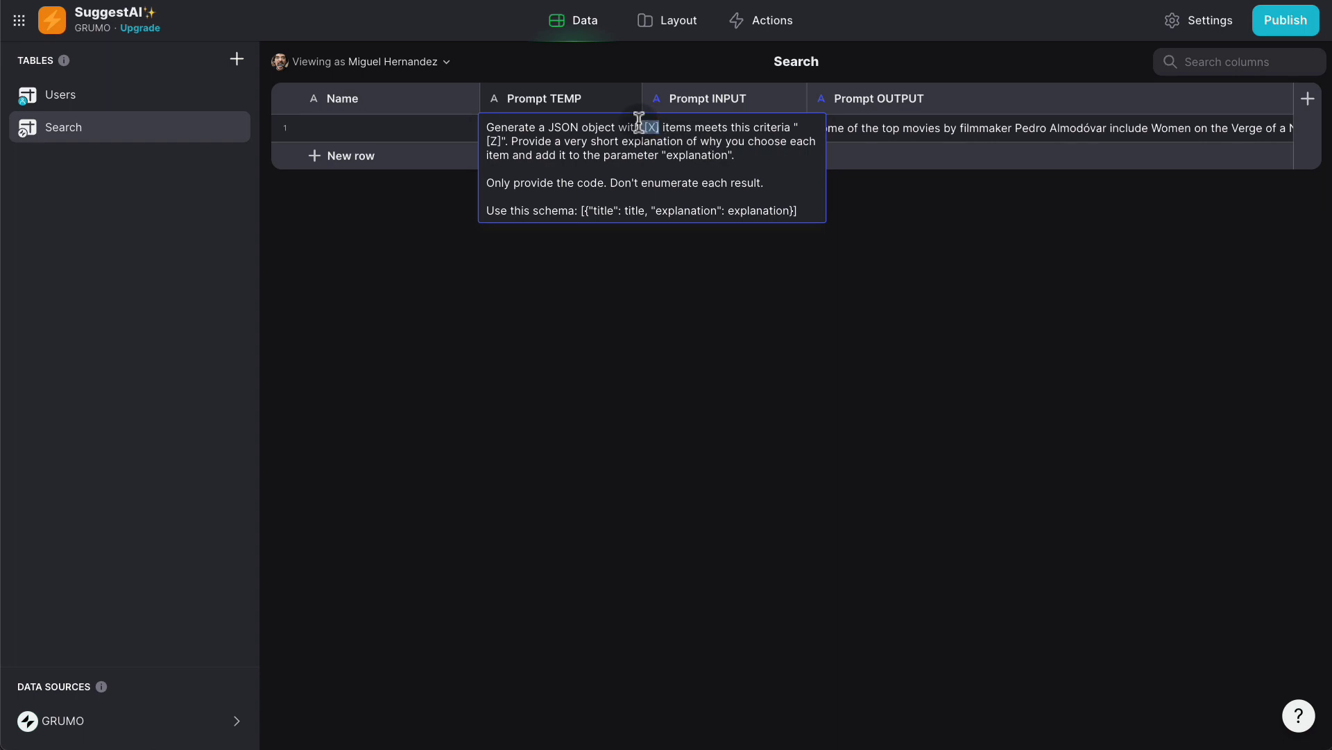
pyautogui.press('BackSpace')
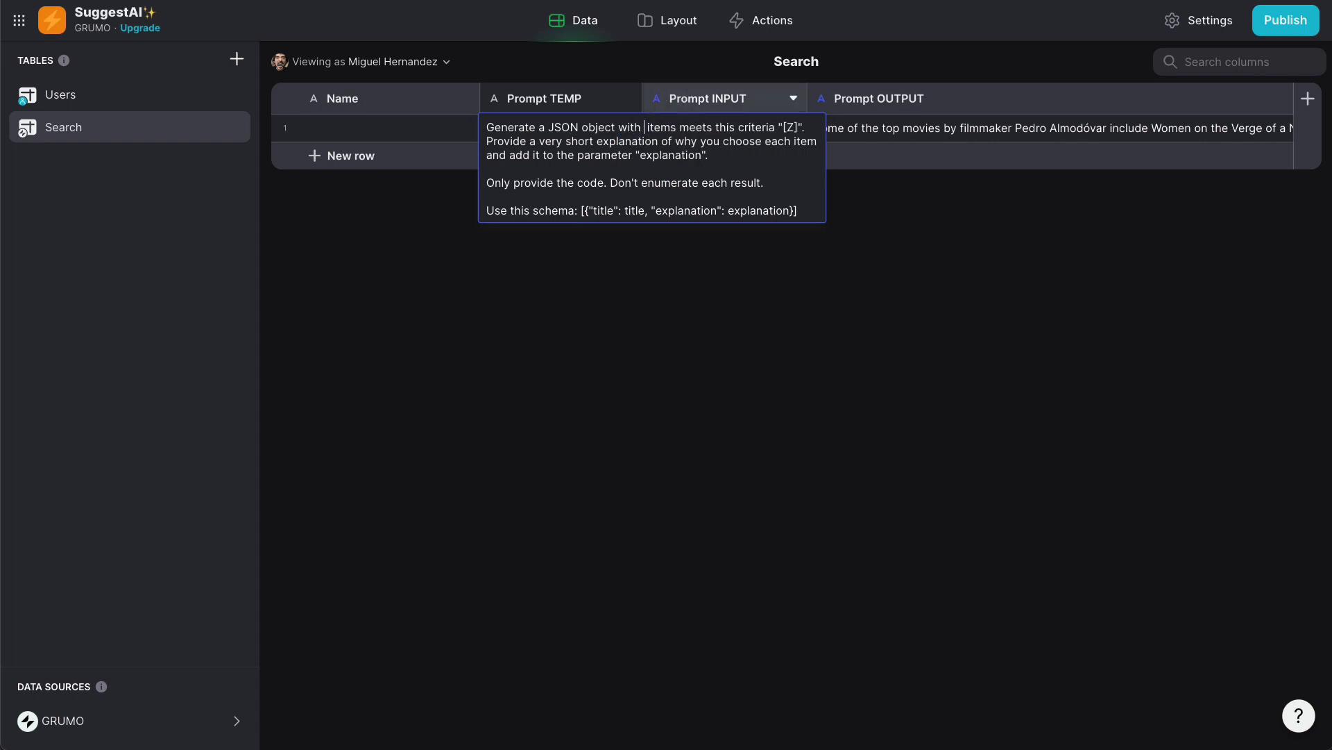
pyautogui.write('5')
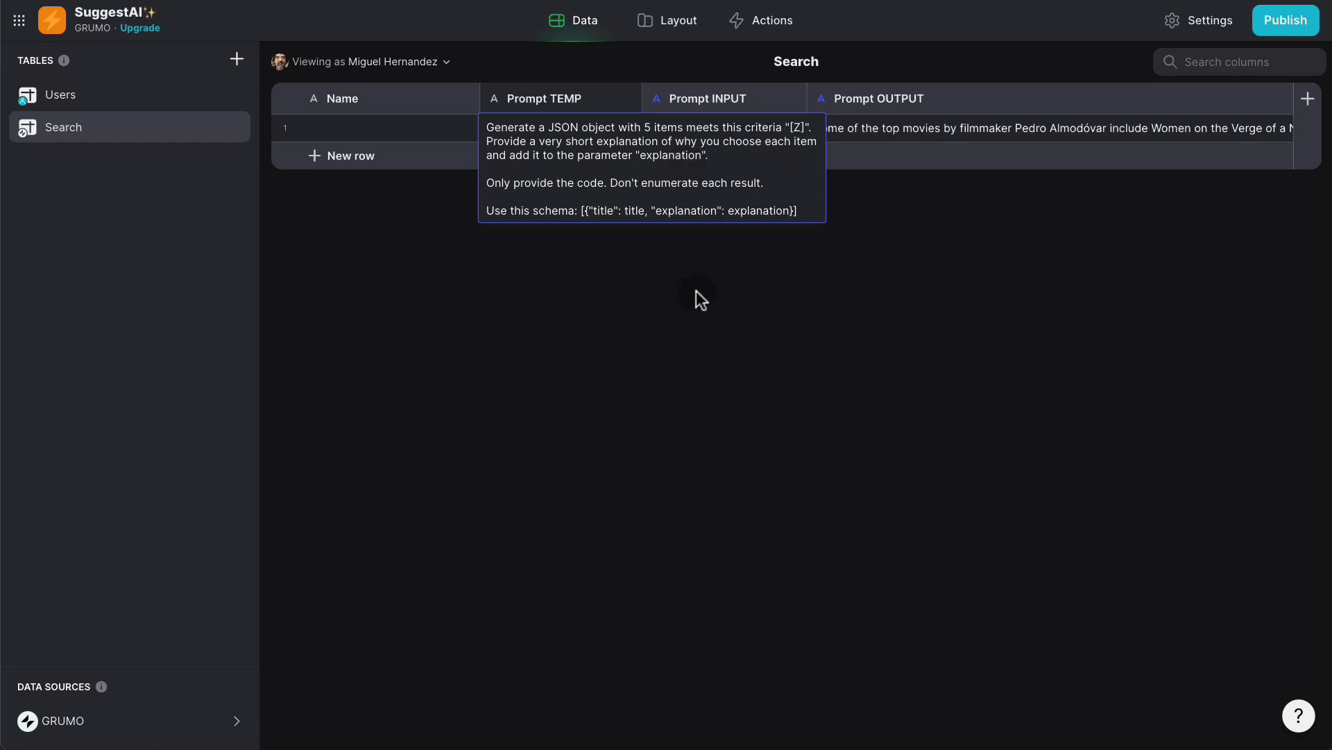
pyautogui.press('Return')
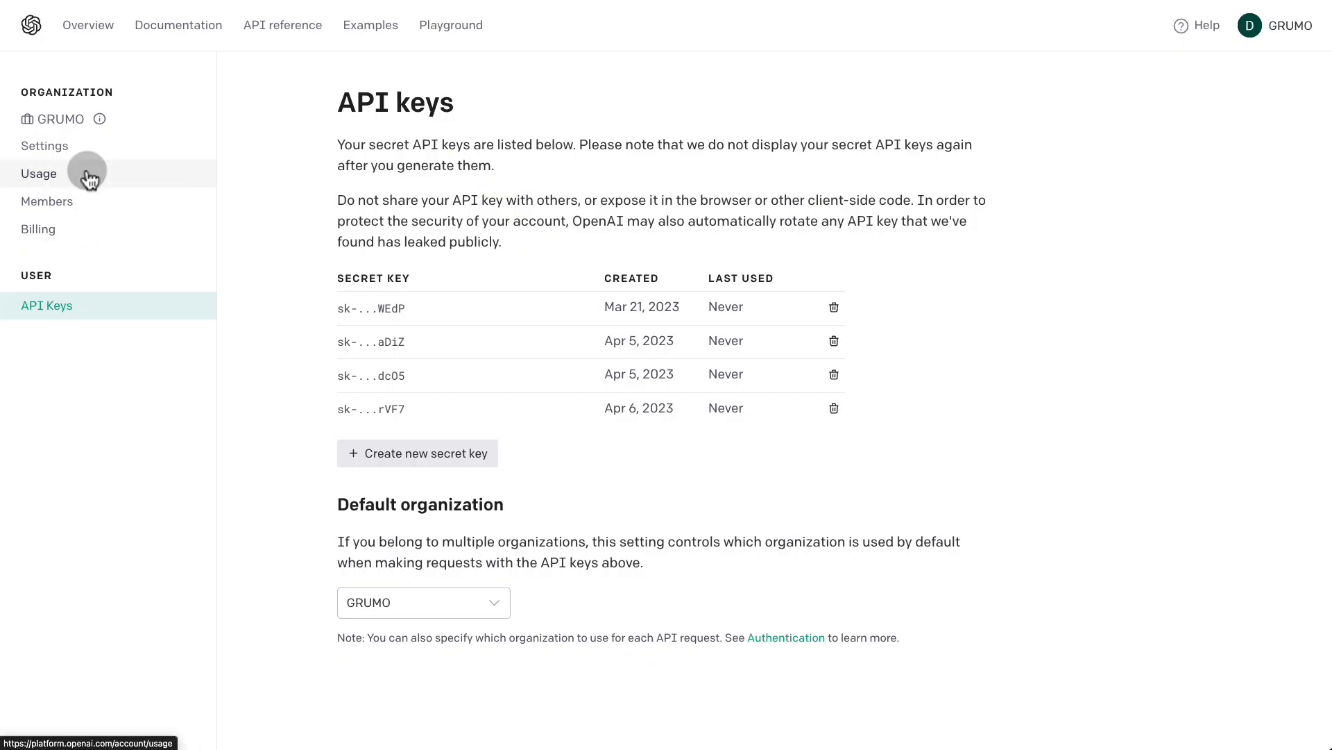
# Switch to the OpenAI platform's Usage page and examine the token counts of the 5:00 AM language model requests for April 6, 2023
pyautogui.click(89, 177)
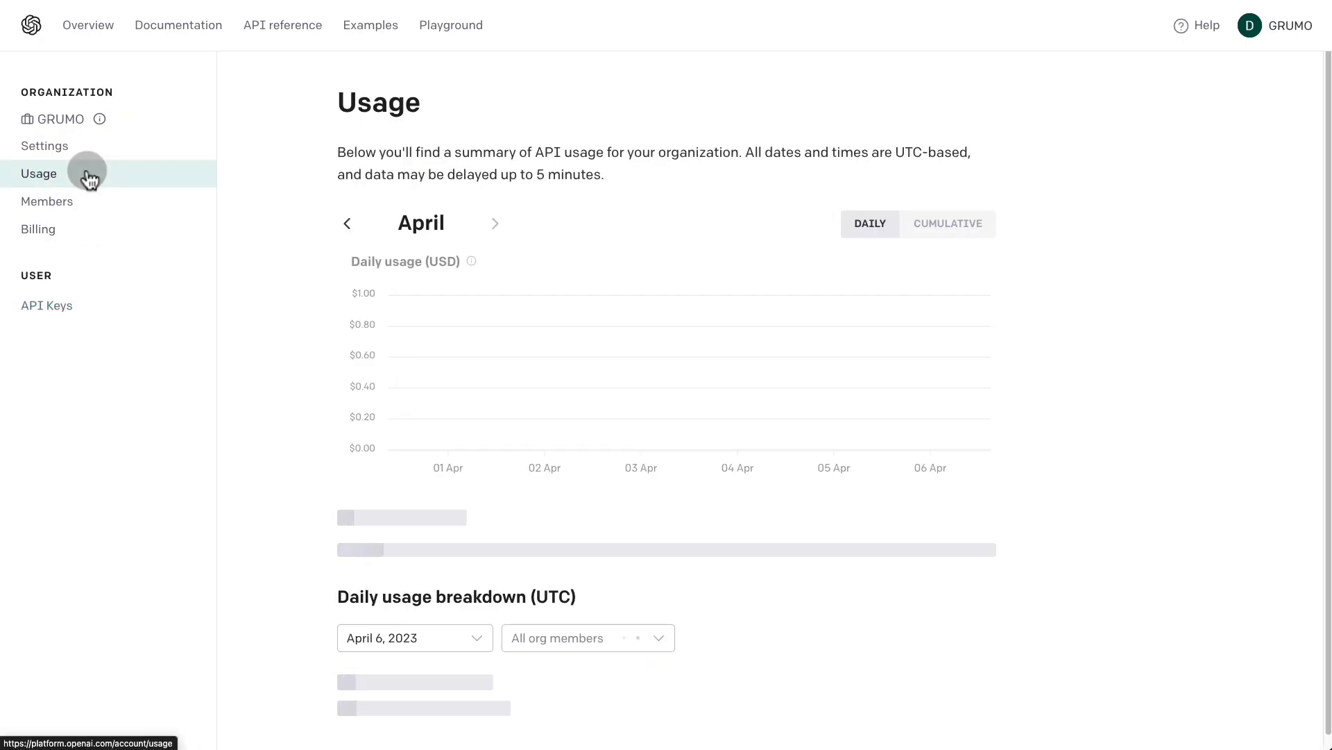
pyautogui.scroll(-1, 1103, 386)
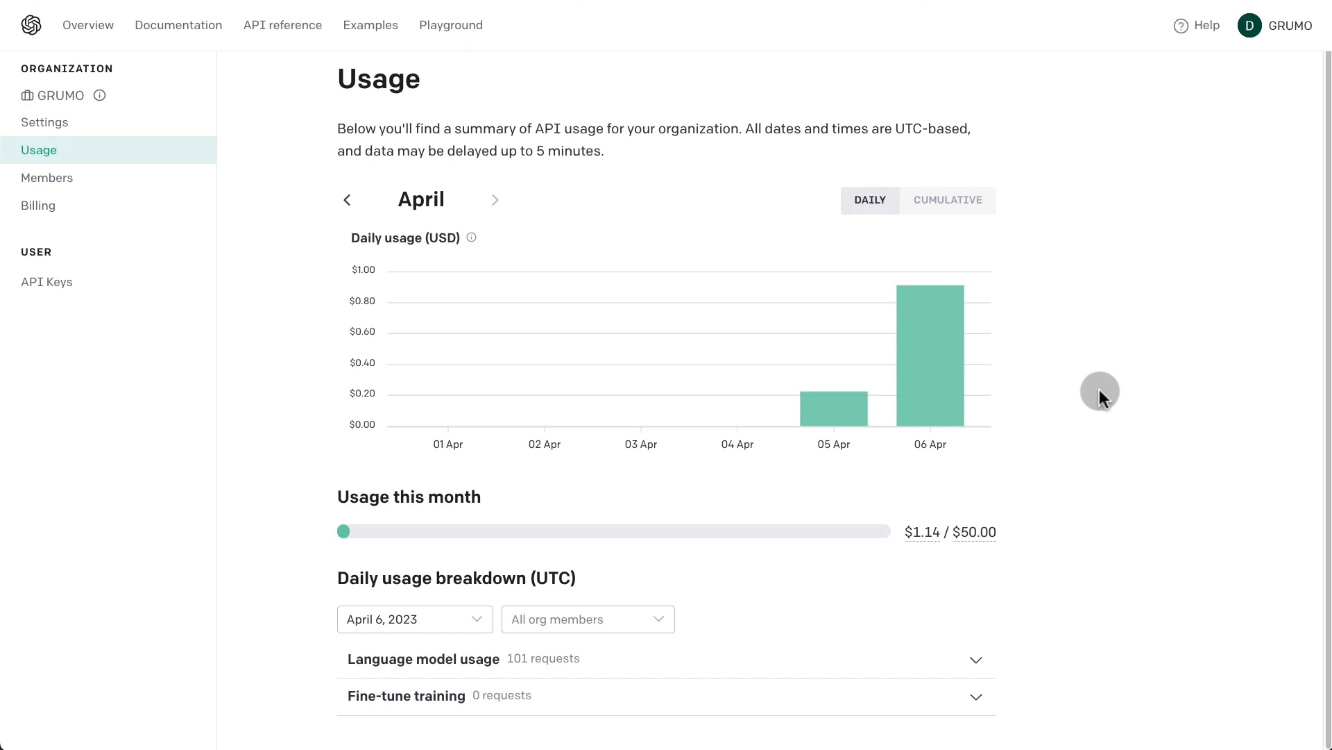
pyautogui.click(664, 653)
pyautogui.scroll(-3, 738, 586)
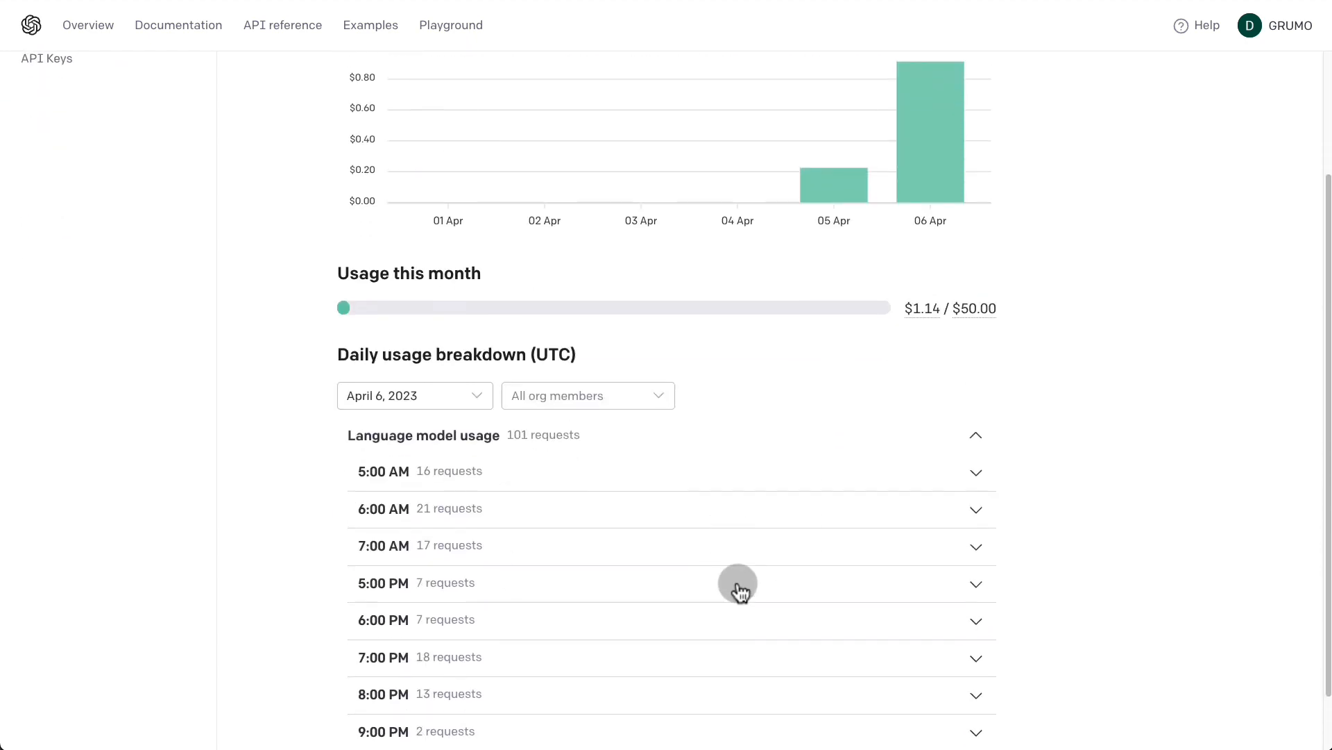
pyautogui.click(976, 471)
pyautogui.scroll(-3, 964, 468)
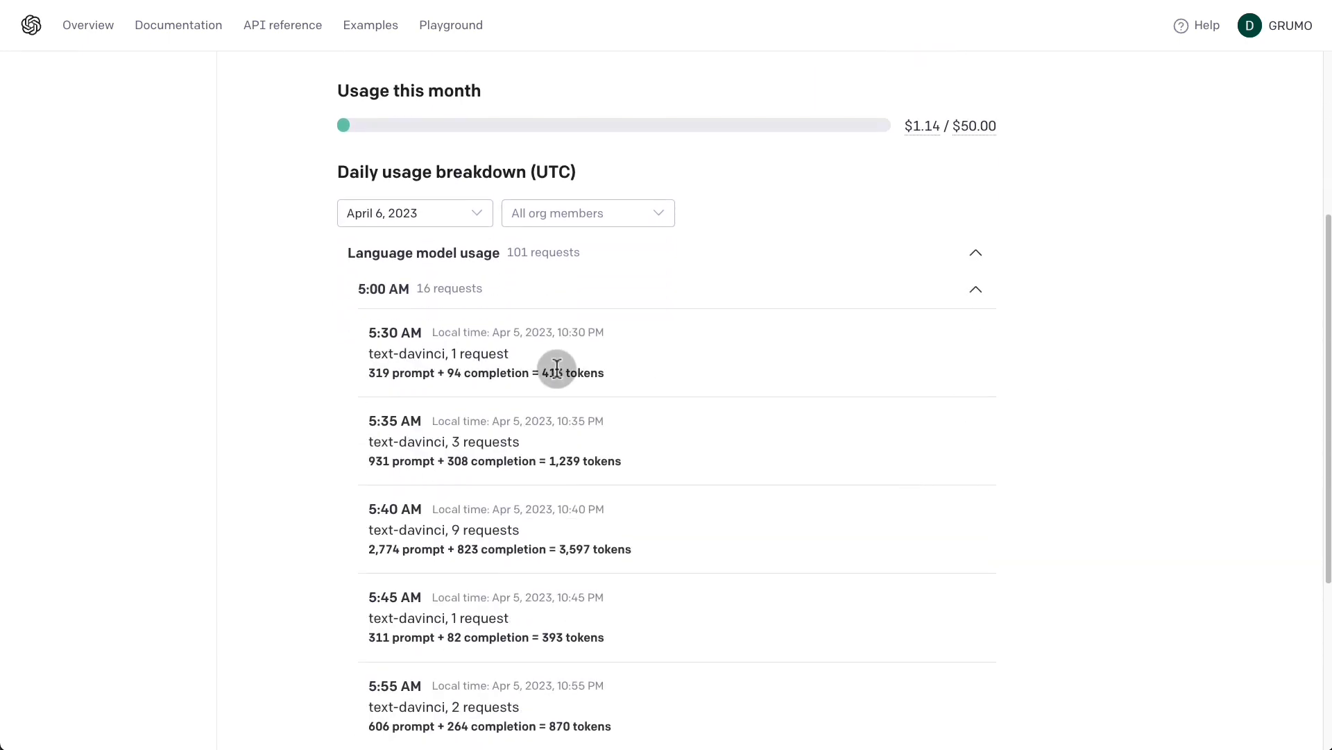
pyautogui.moveTo(547, 370); pyautogui.dragTo(558, 371)
pyautogui.moveTo(580, 373); pyautogui.dragTo(595, 374)
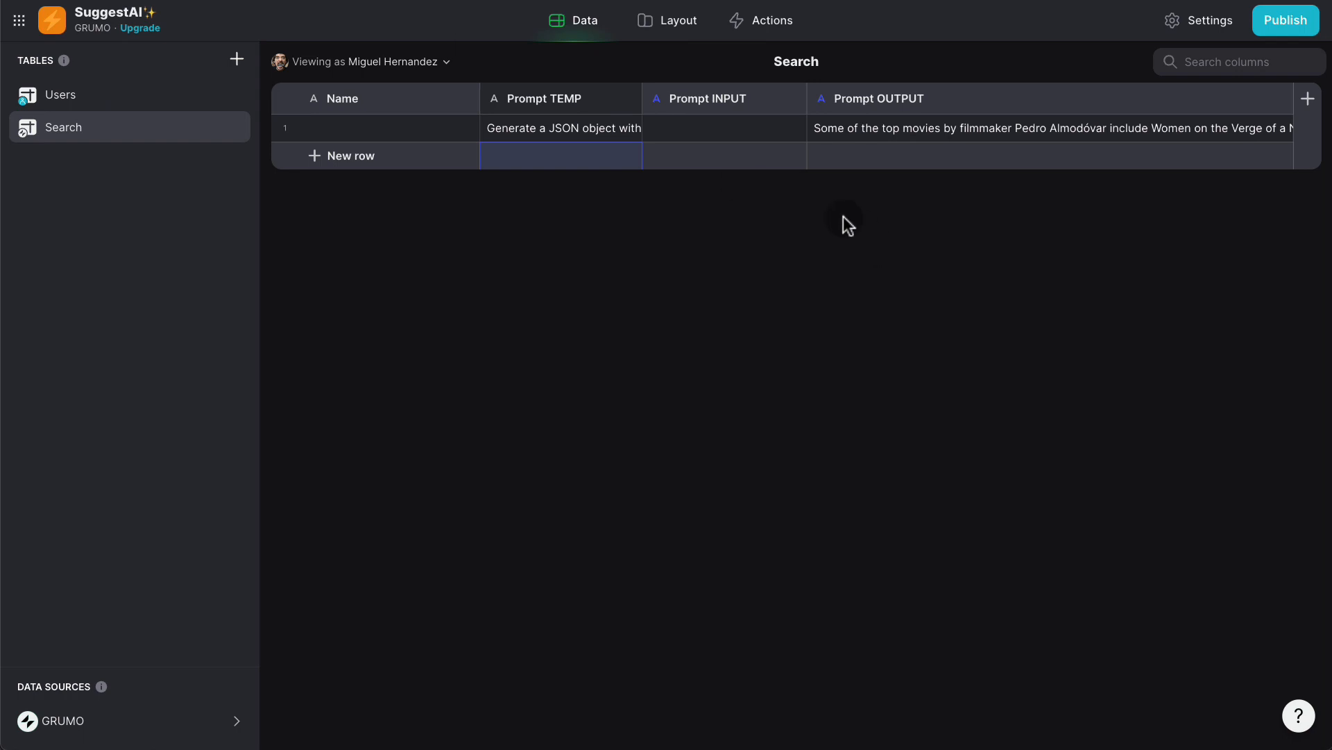
# Switch back to Glide's Search table and review the full prompt text in the first row's Prompt TEMP cell
pyautogui.click(618, 128)
pyautogui.click(618, 129)
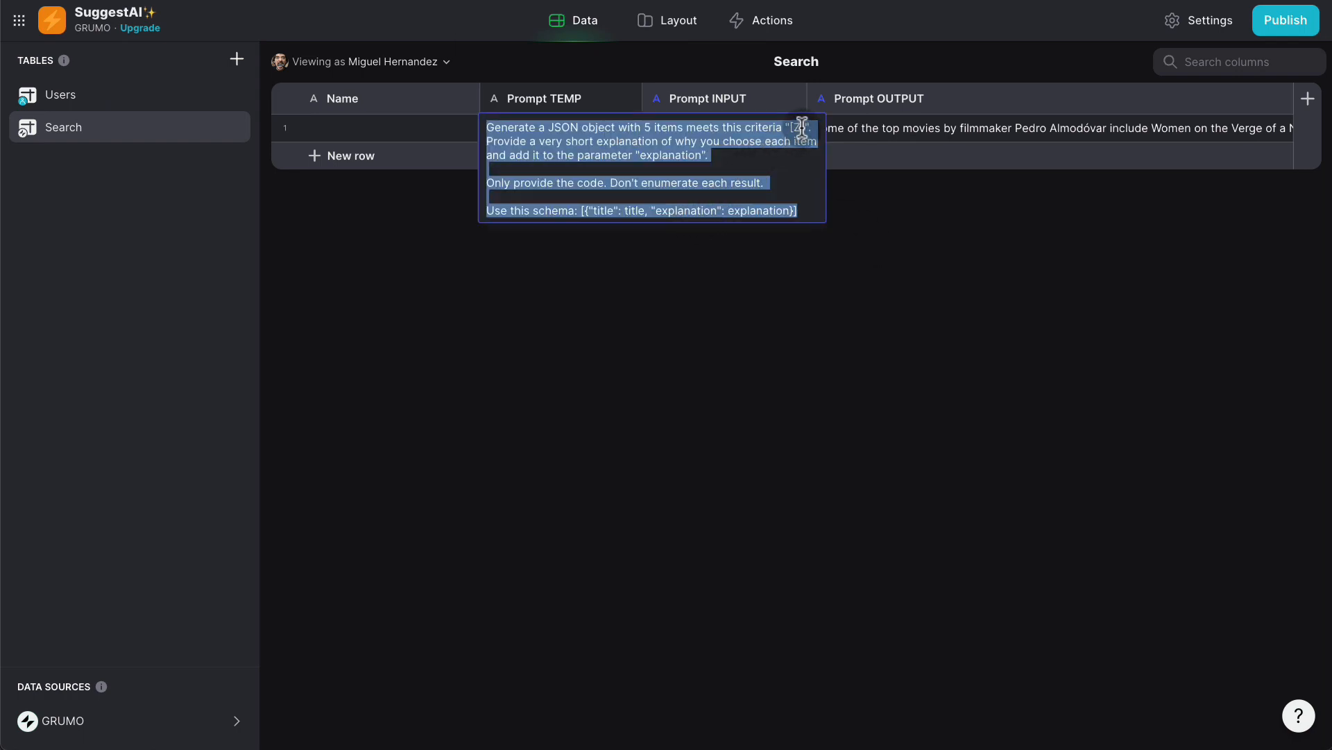
pyautogui.click(865, 197)
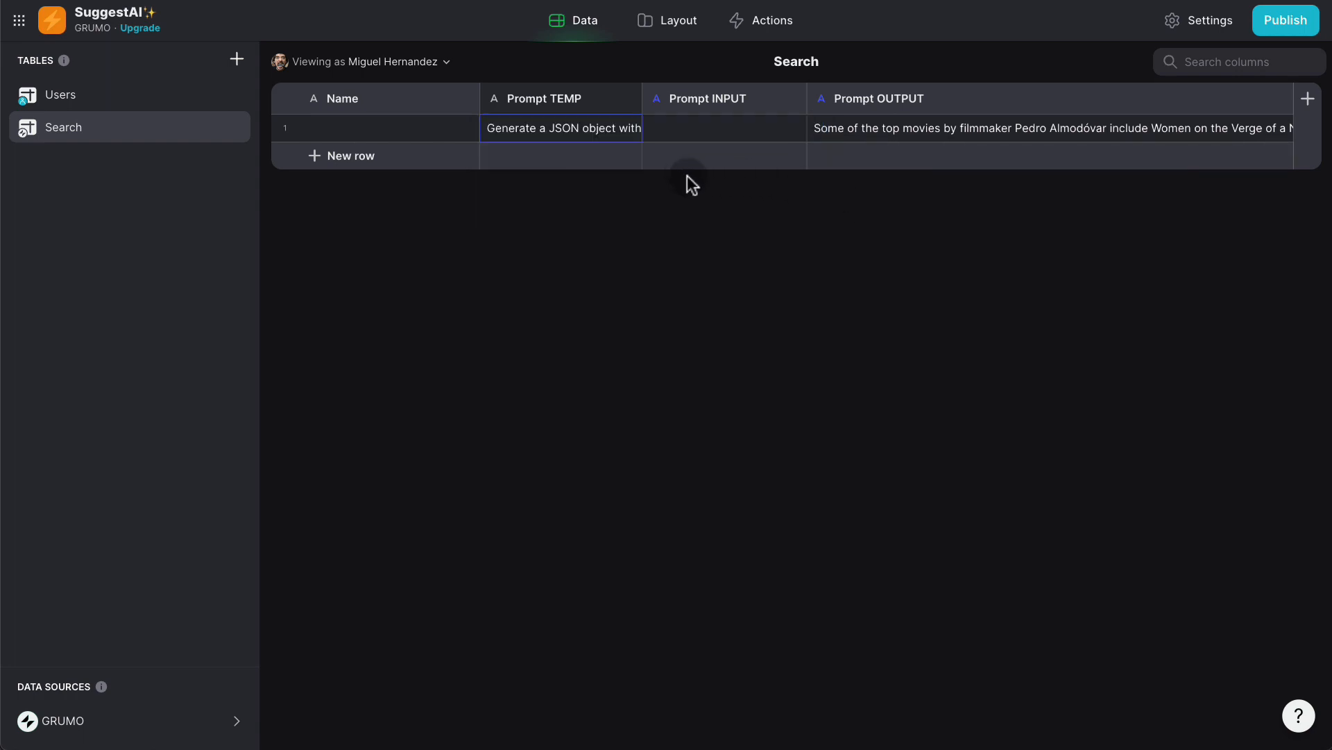
# Add a Template column named Prompt FINAL directly after Prompt INPUT in the Search table
pyautogui.click(792, 100)
pyautogui.click(722, 185)
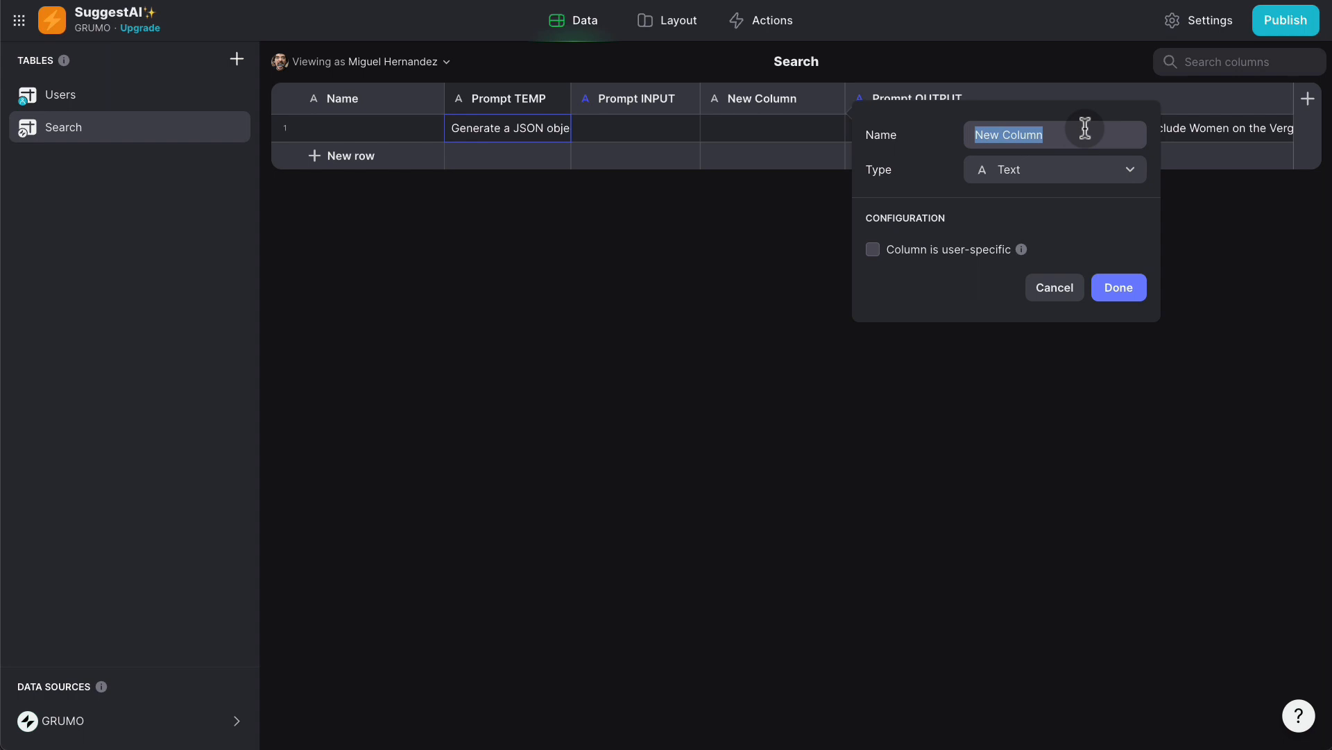
pyautogui.write('Prompt F')
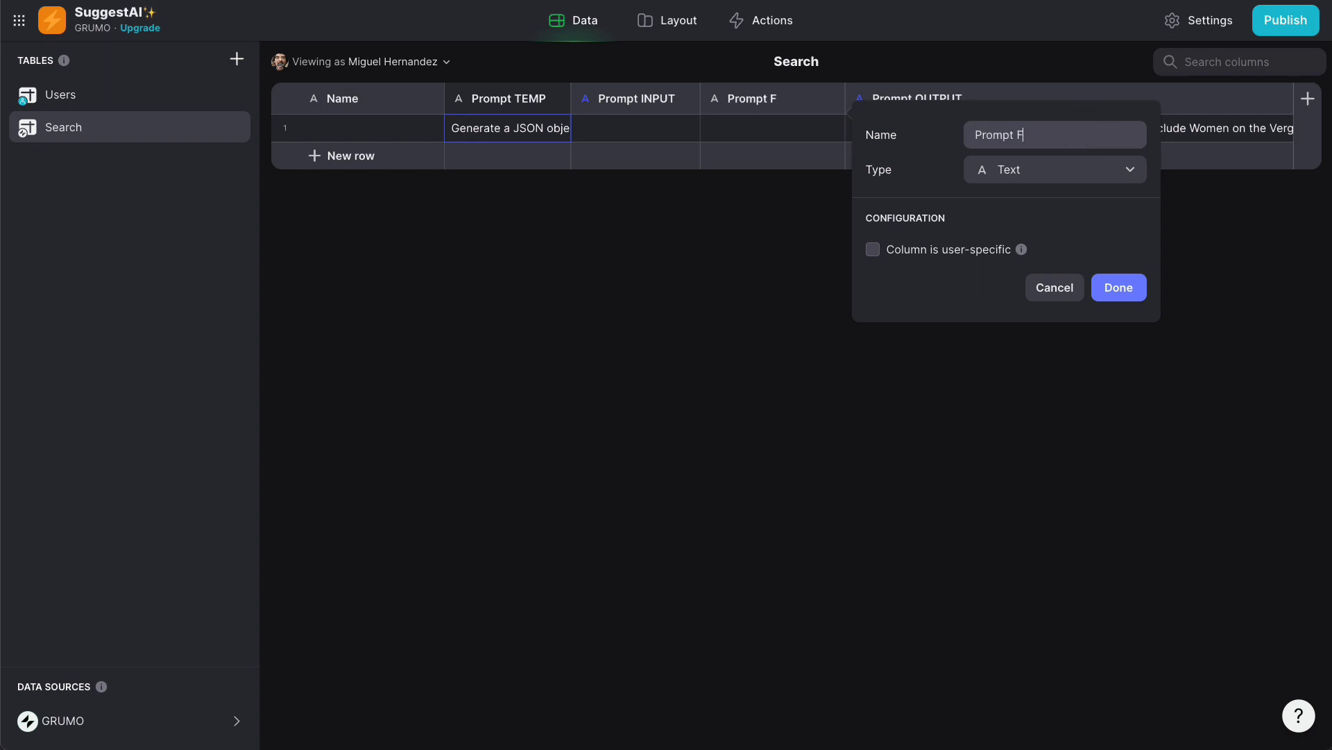
pyautogui.write('INAL')
pyautogui.click(1032, 172)
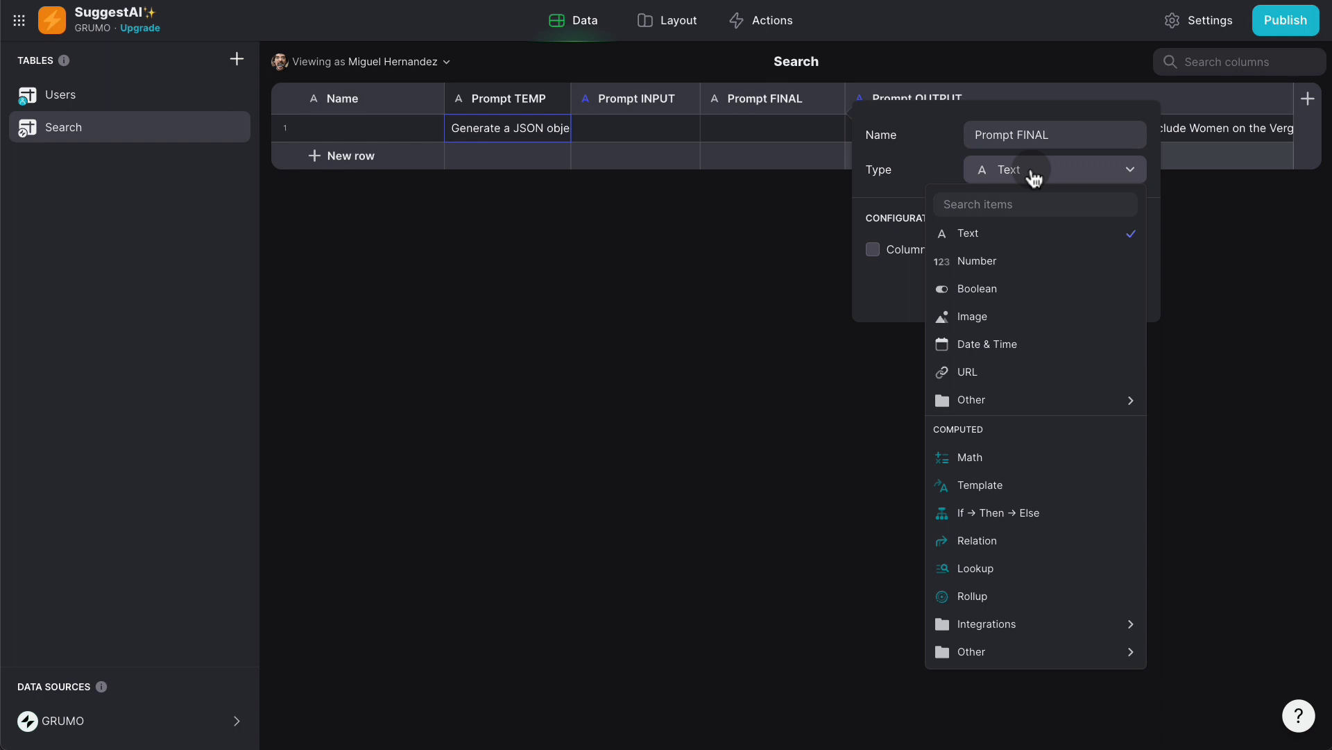
pyautogui.write('temp')
pyautogui.press('Return')
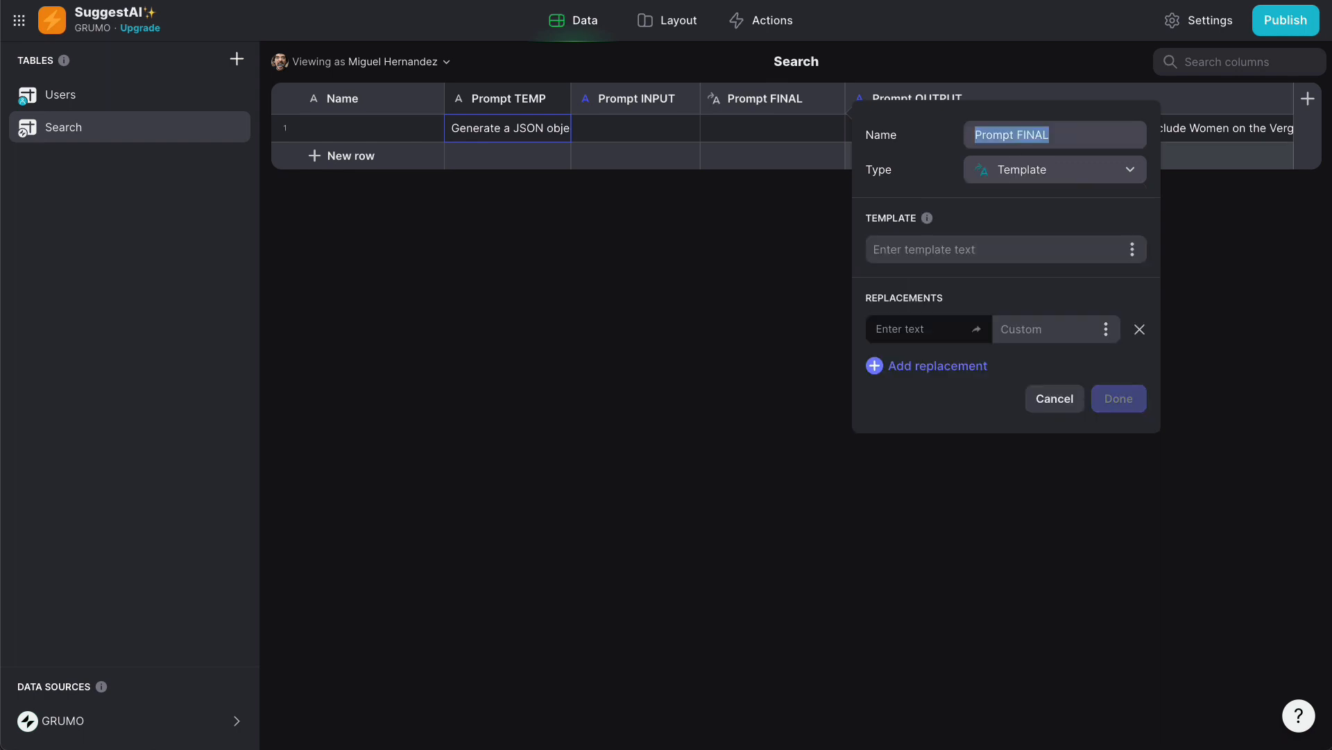
# Base Prompt FINAL's template on Prompt TEMP, replace [Z] with the Prompt INPUT column, and save the column
pyautogui.click(1134, 249)
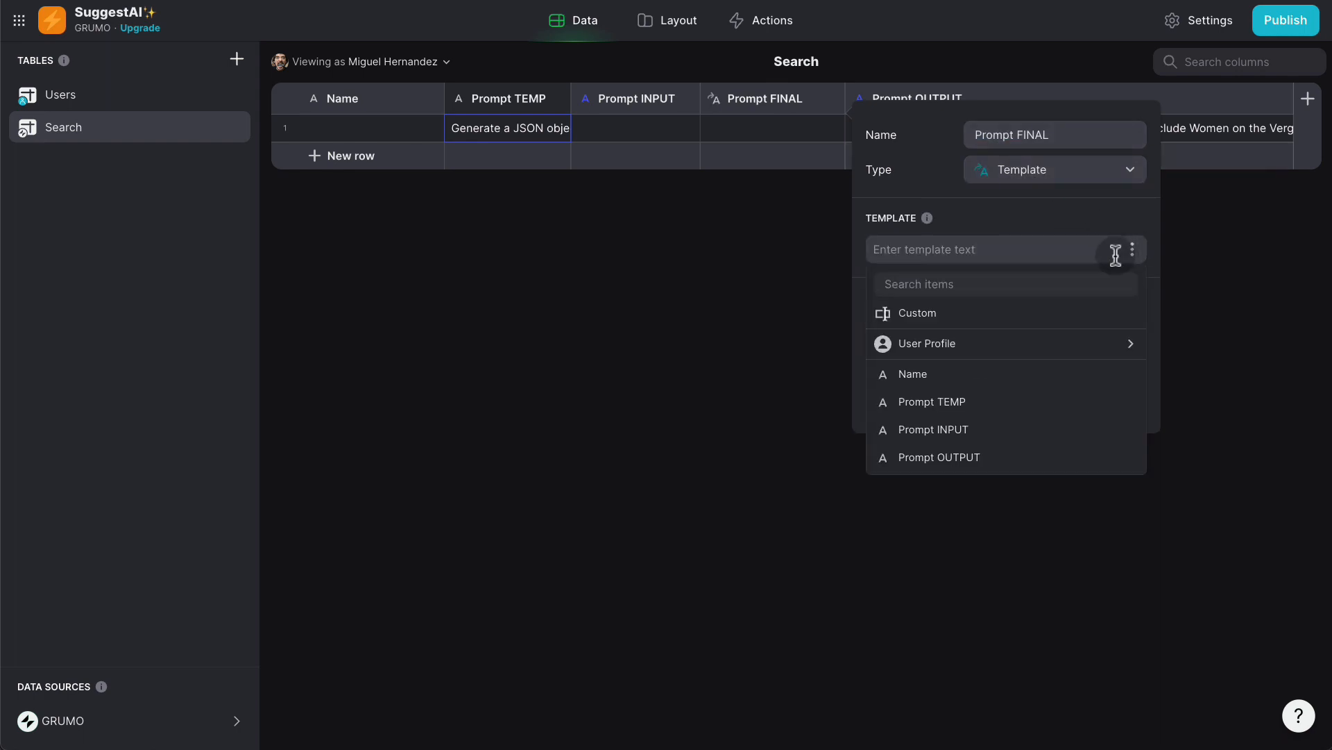
pyautogui.click(979, 397)
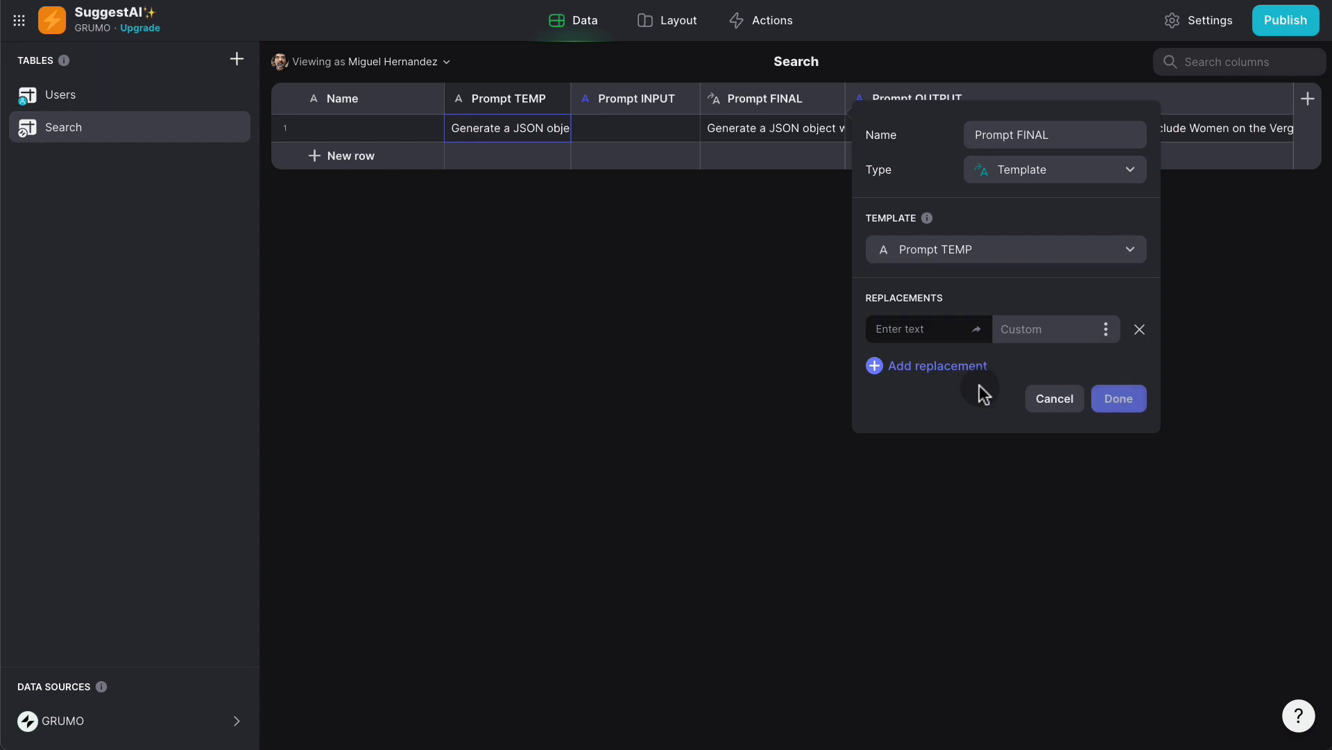
pyautogui.click(944, 331)
pyautogui.write('[Z]')
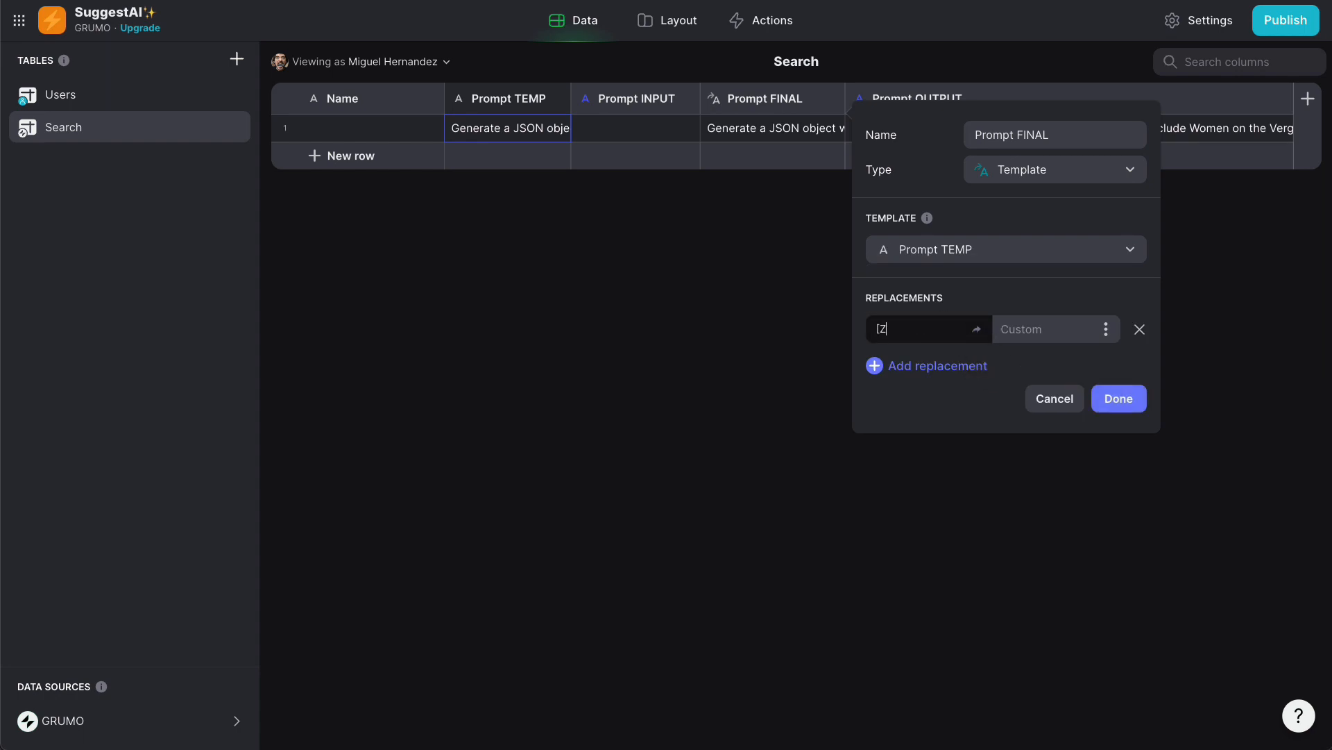
pyautogui.click(1108, 330)
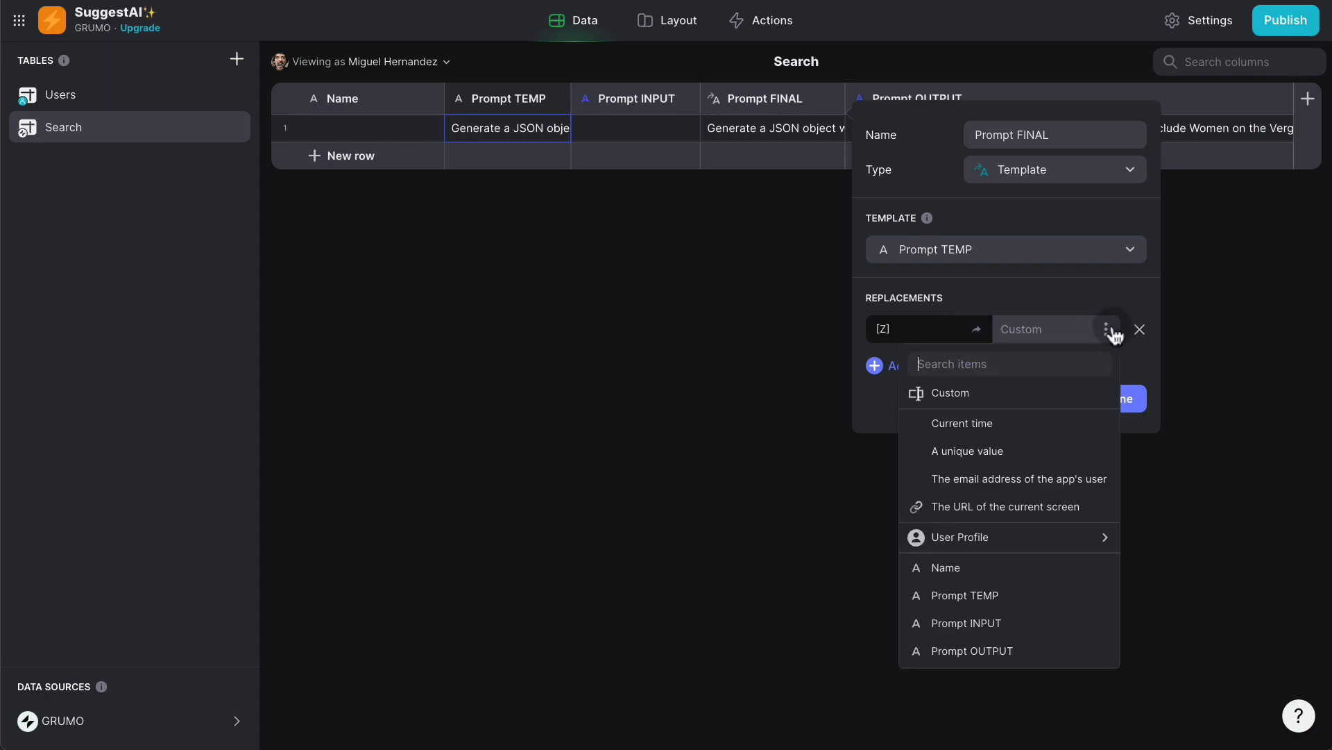
pyautogui.click(1012, 612)
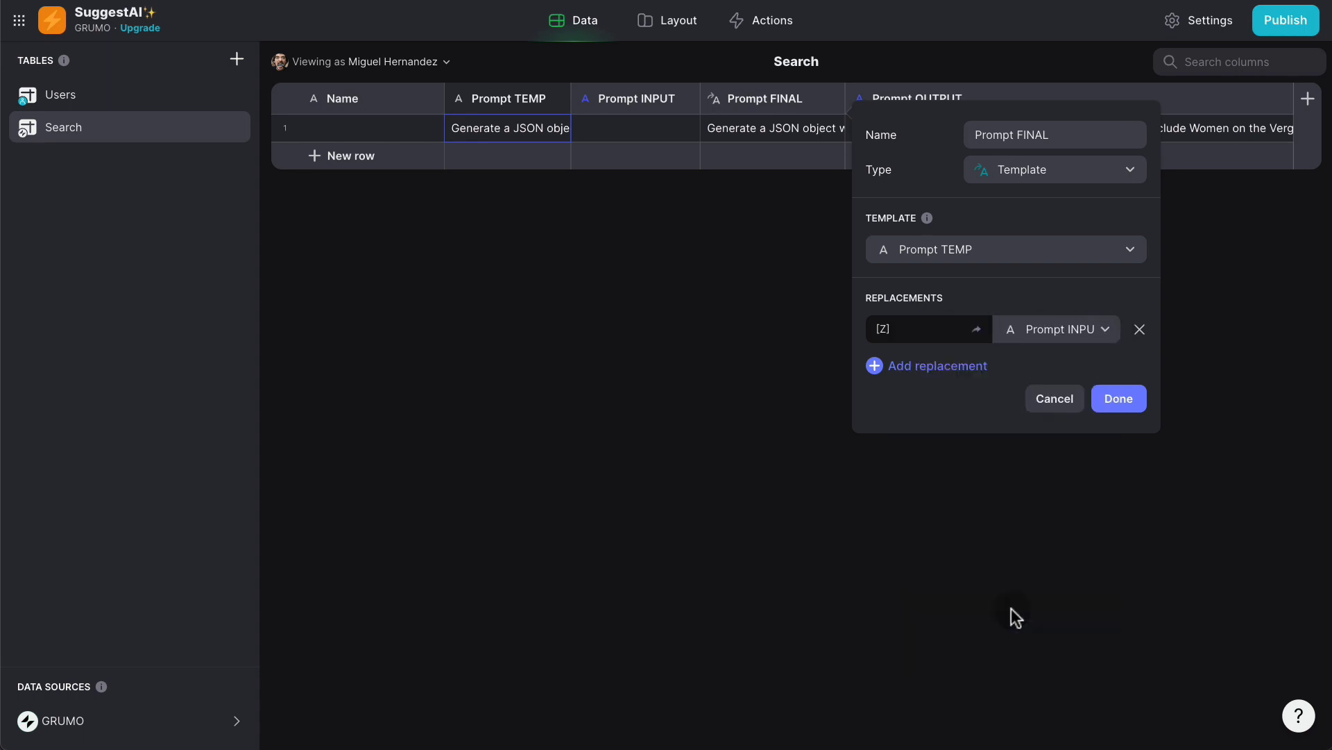
pyautogui.click(1119, 399)
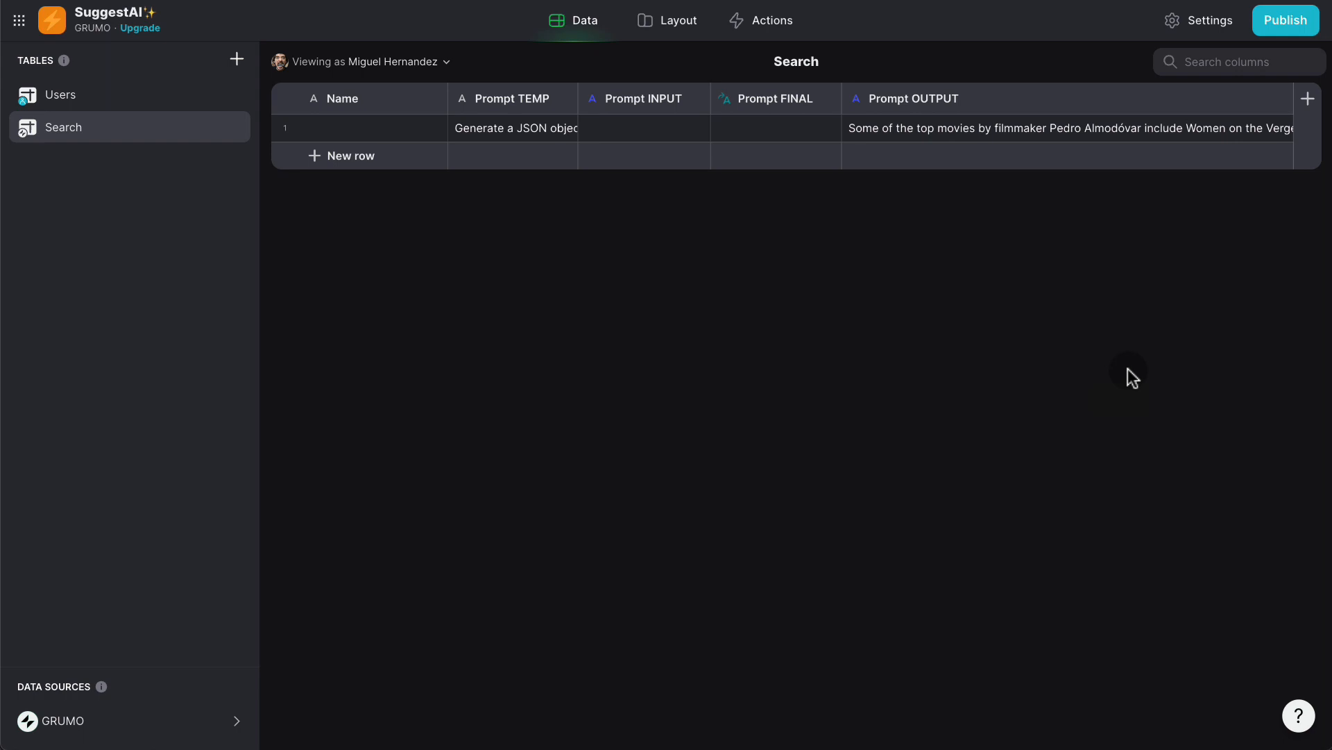
# Review the Prompt TEMP text in the first row and clear that row's Prompt OUTPUT cell
pyautogui.doubleClick(538, 124)
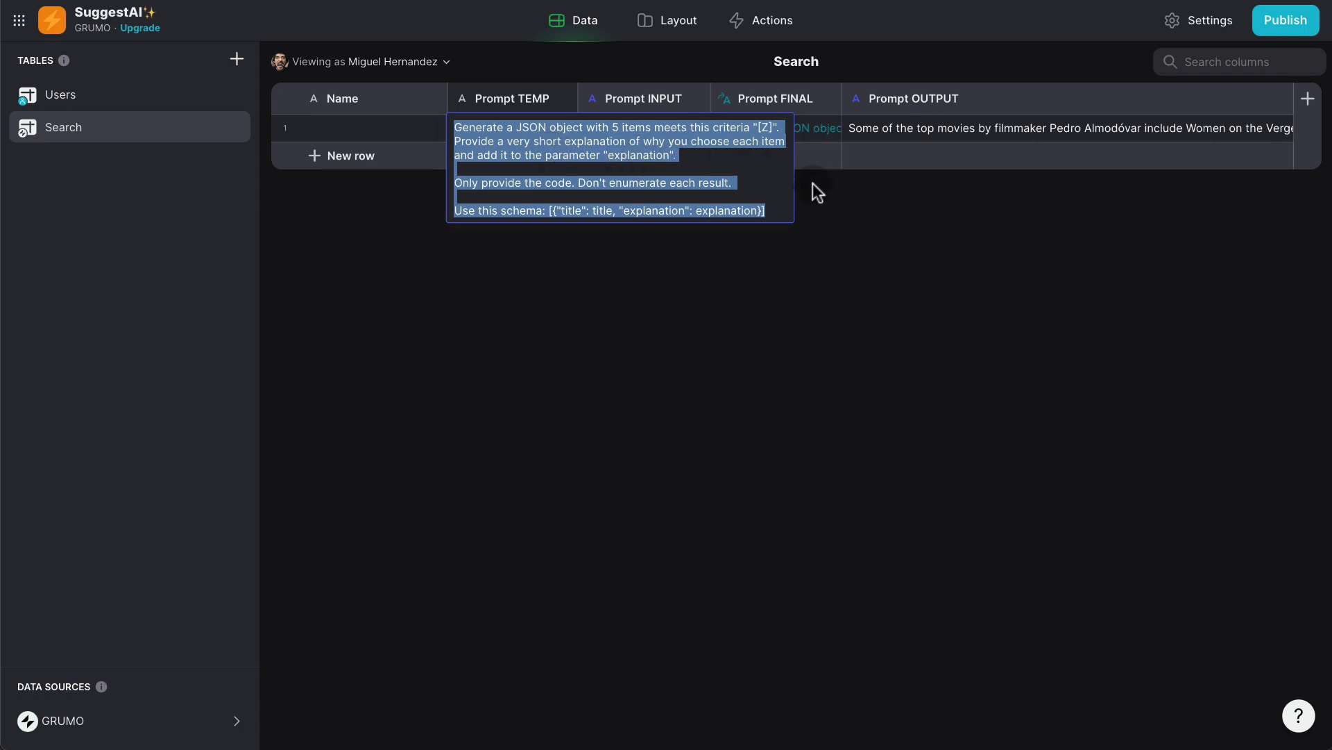
pyautogui.click(876, 210)
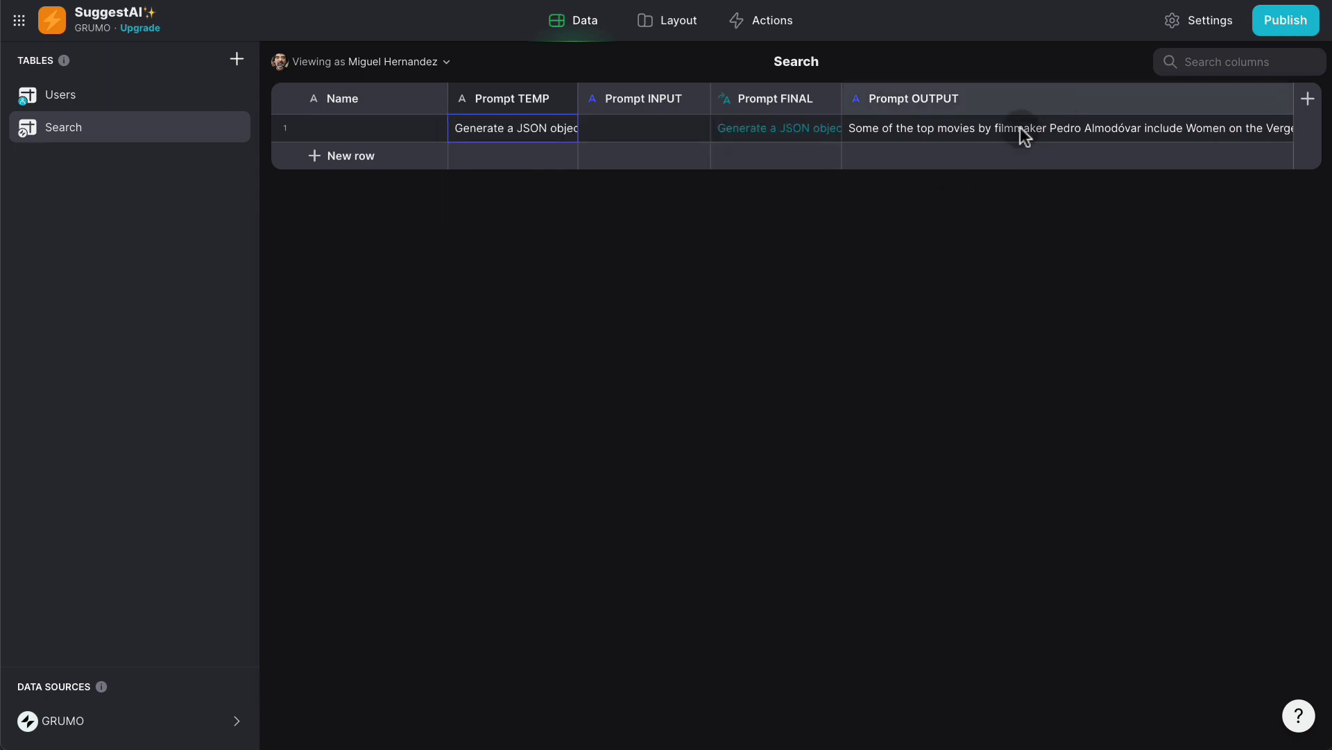
pyautogui.doubleClick(998, 130)
pyautogui.press('BackSpace')
pyautogui.click(1091, 285)
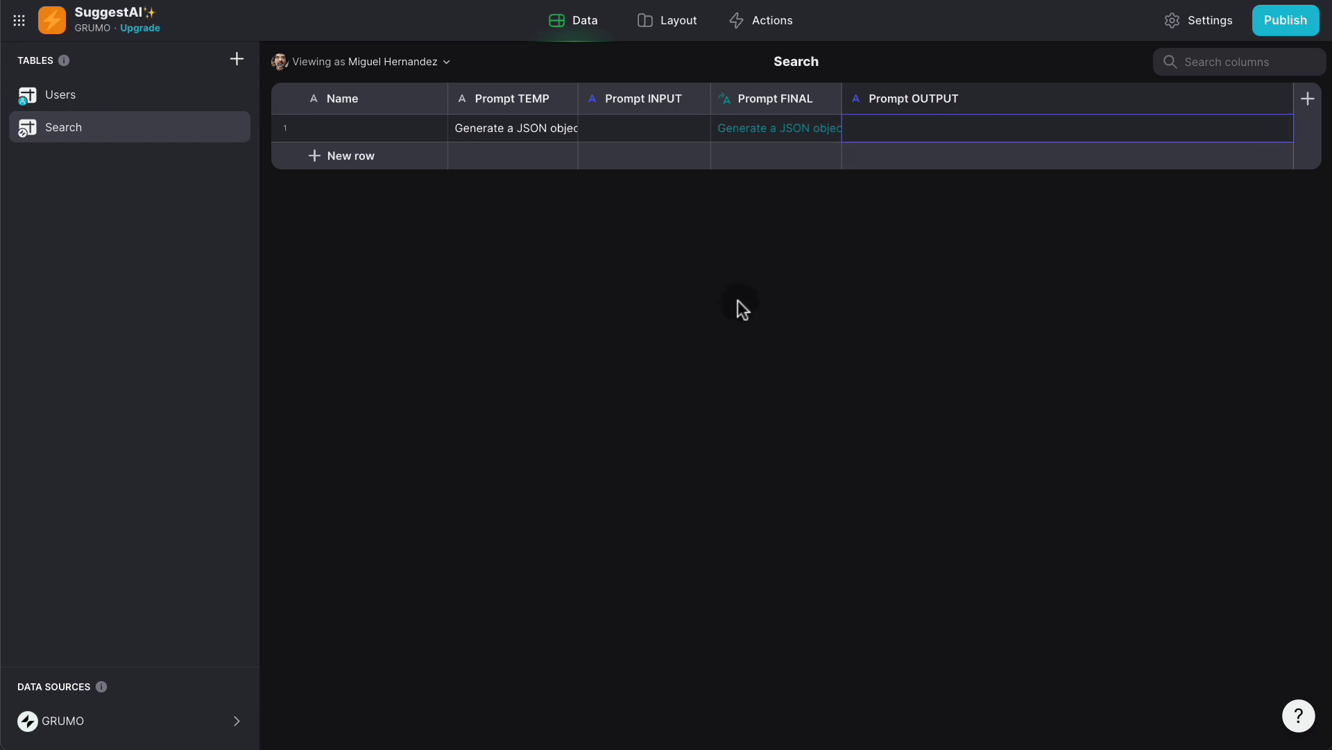
# Set the Question of the Search action's OpenAI "Answer a question" step to the Prompt FINAL column
pyautogui.click(769, 21)
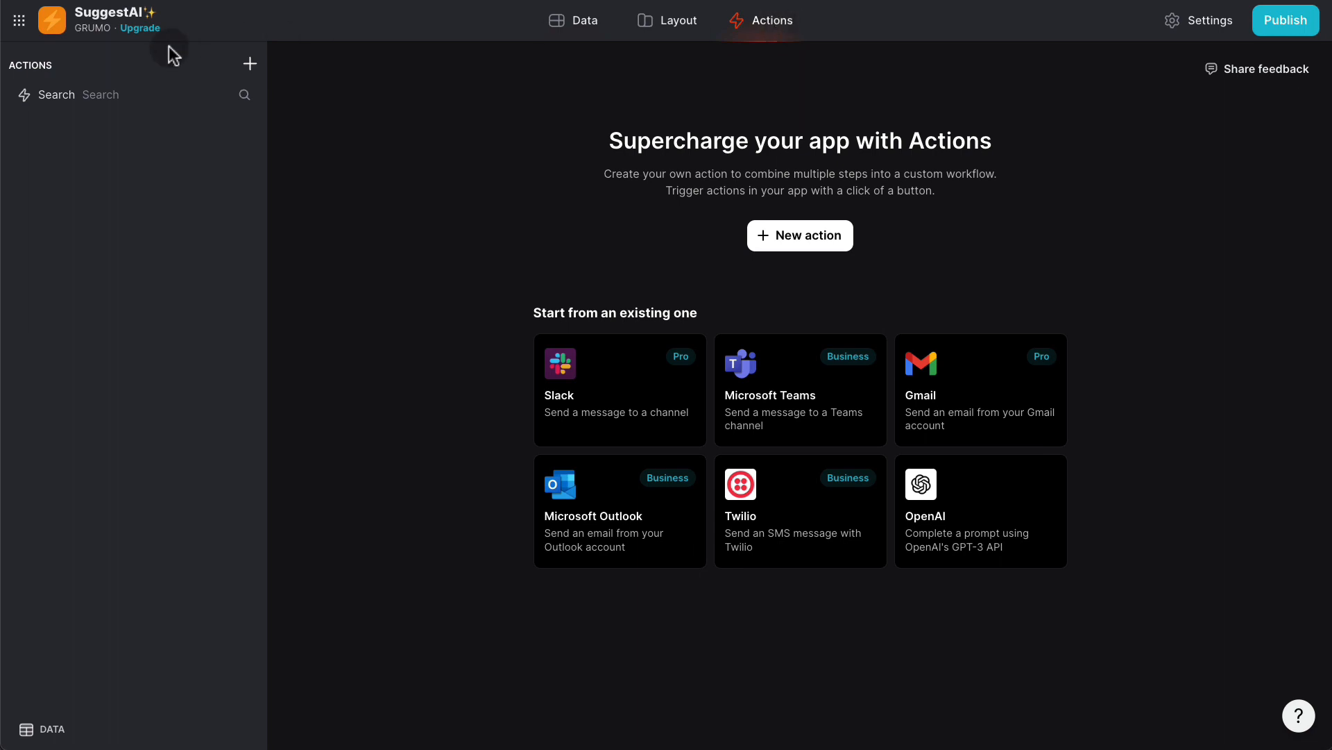
pyautogui.click(78, 96)
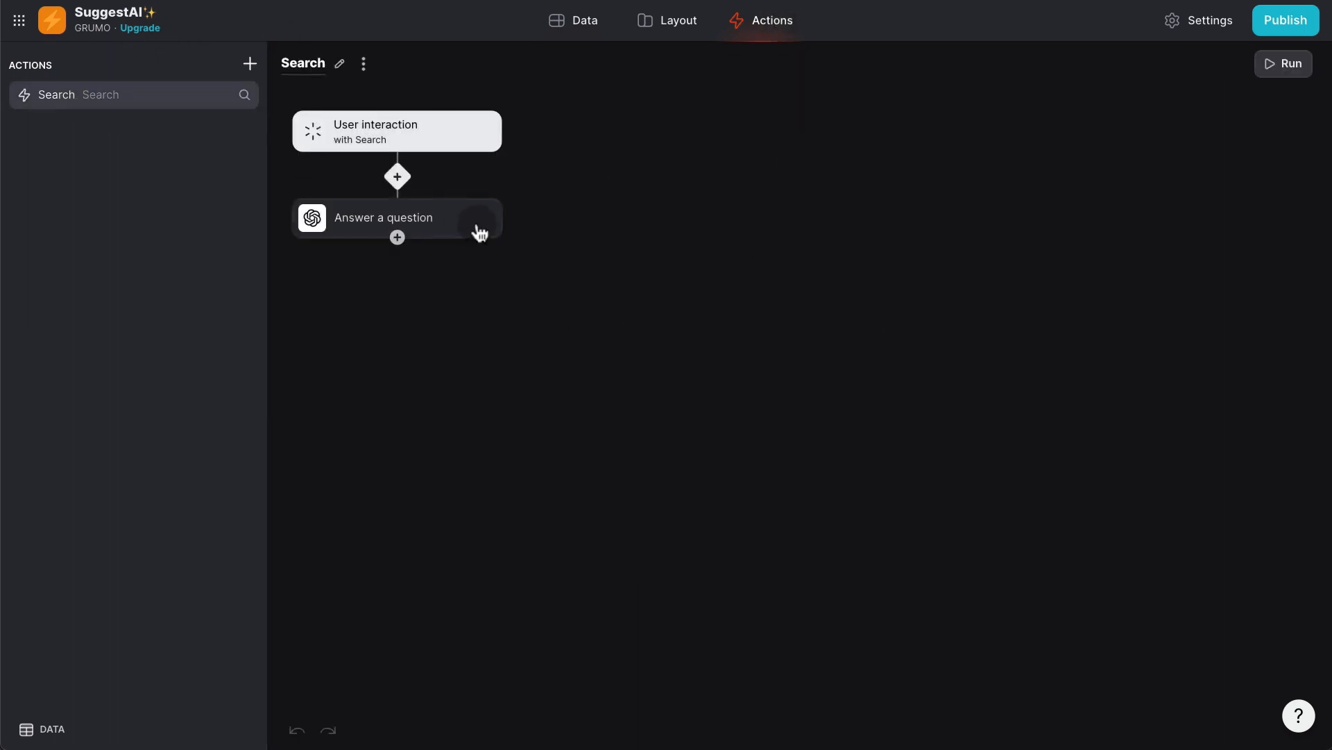
pyautogui.click(478, 230)
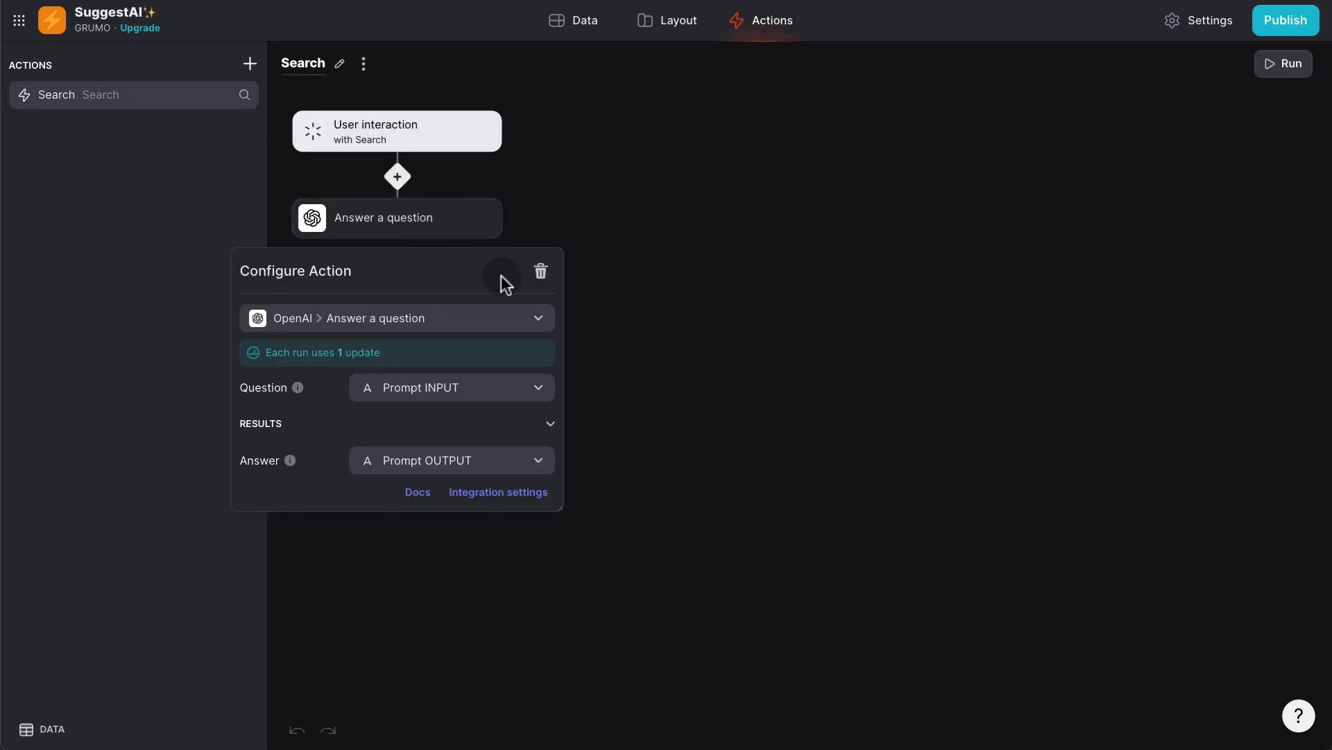
pyautogui.click(485, 386)
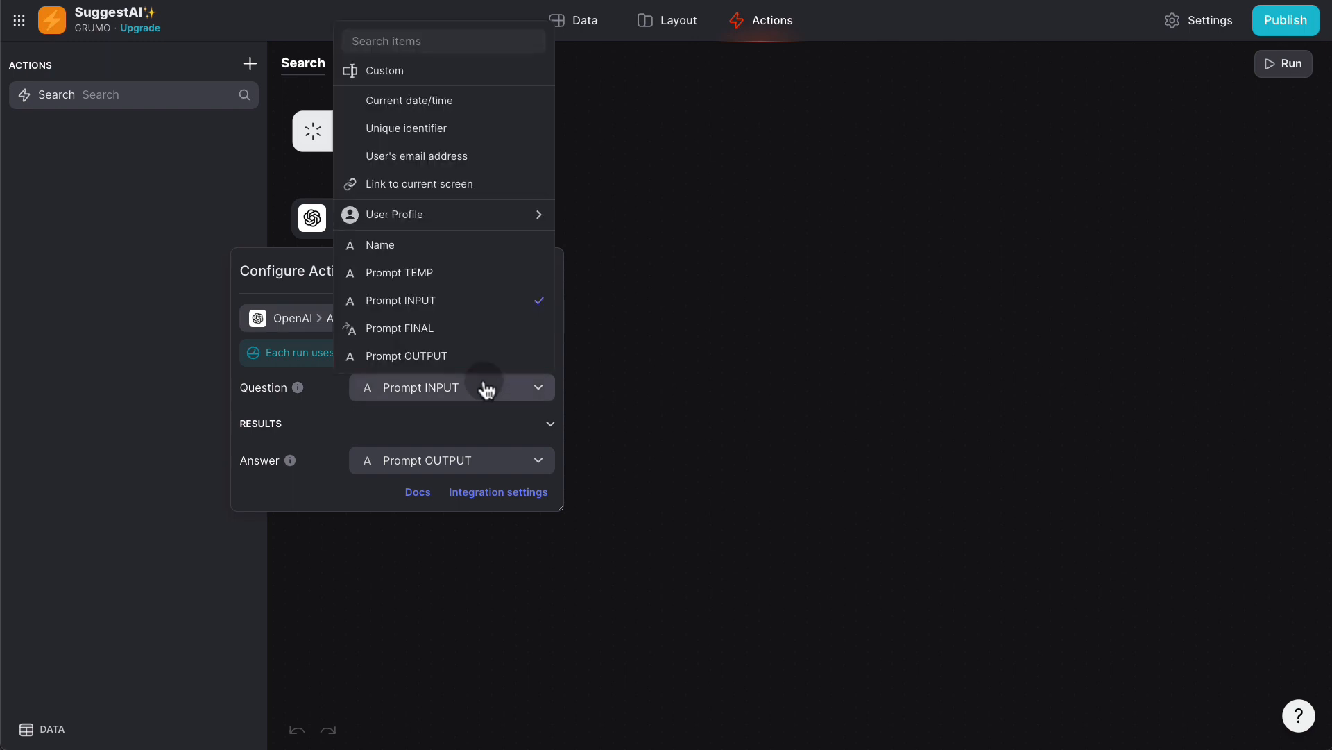
pyautogui.click(452, 334)
pyautogui.click(663, 342)
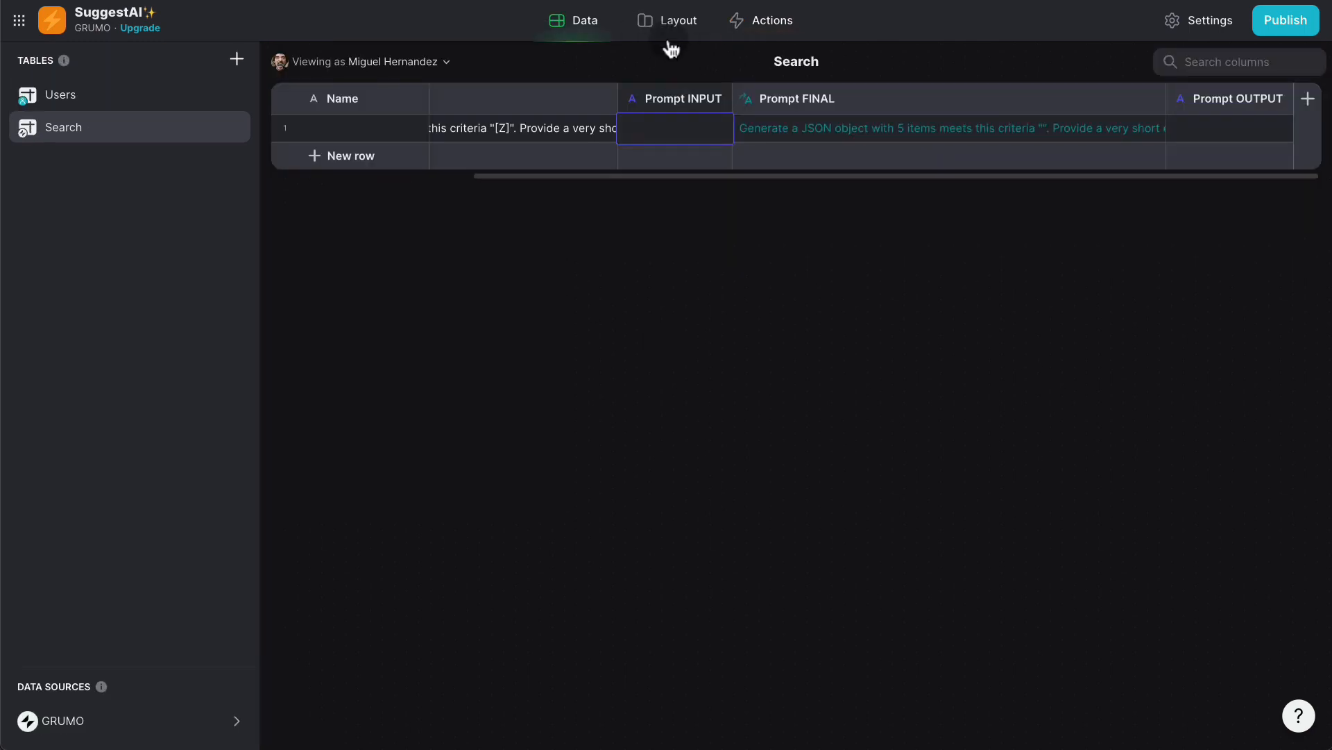
# Run a search for "top movies by pedro almodovar" in the app preview and examine the JSON text it returns
pyautogui.click(671, 36)
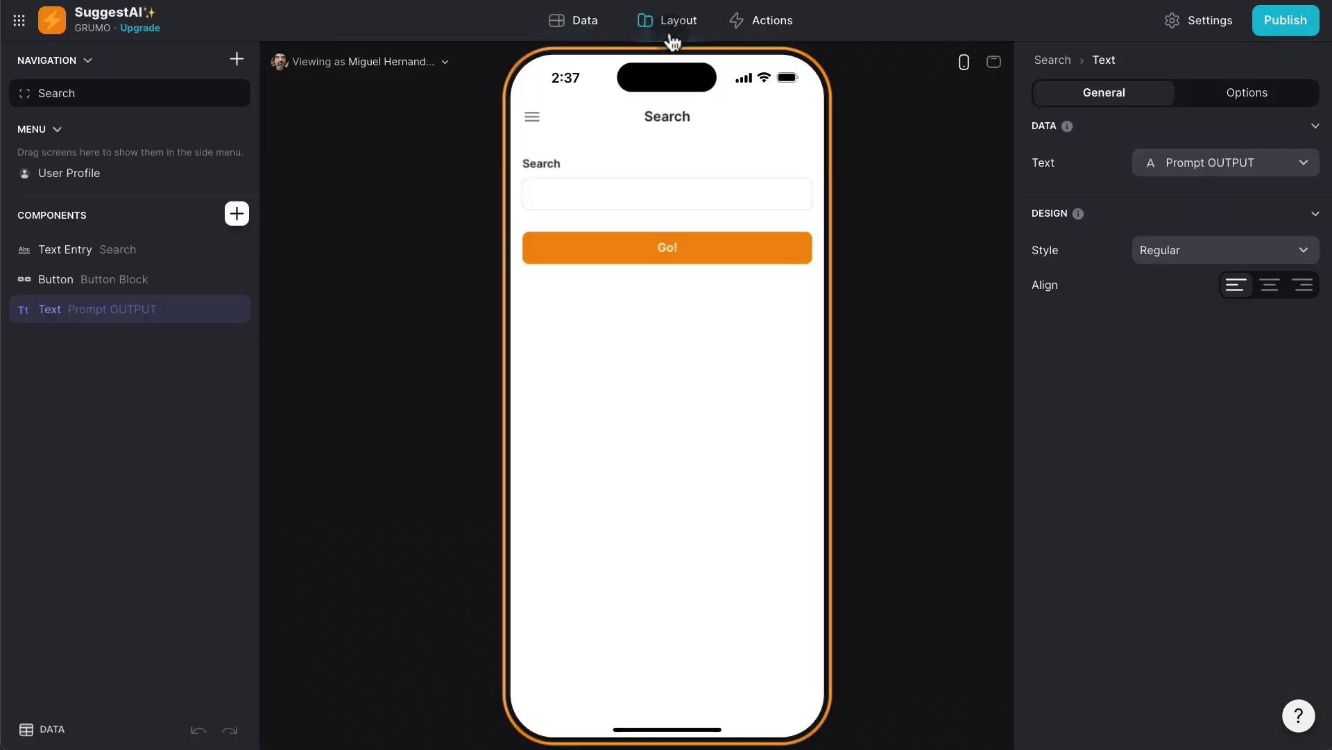
pyautogui.click(625, 188)
pyautogui.write('top ')
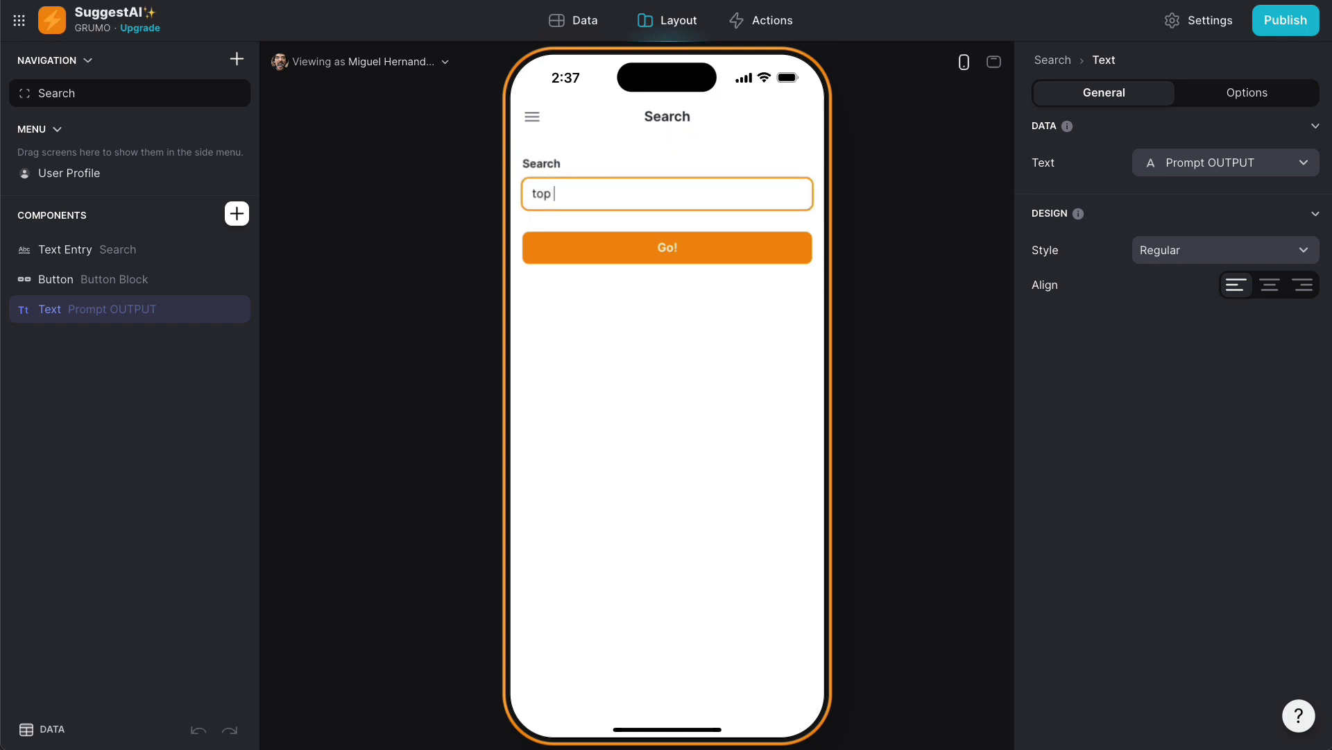
pyautogui.write('movies by pedro almod')
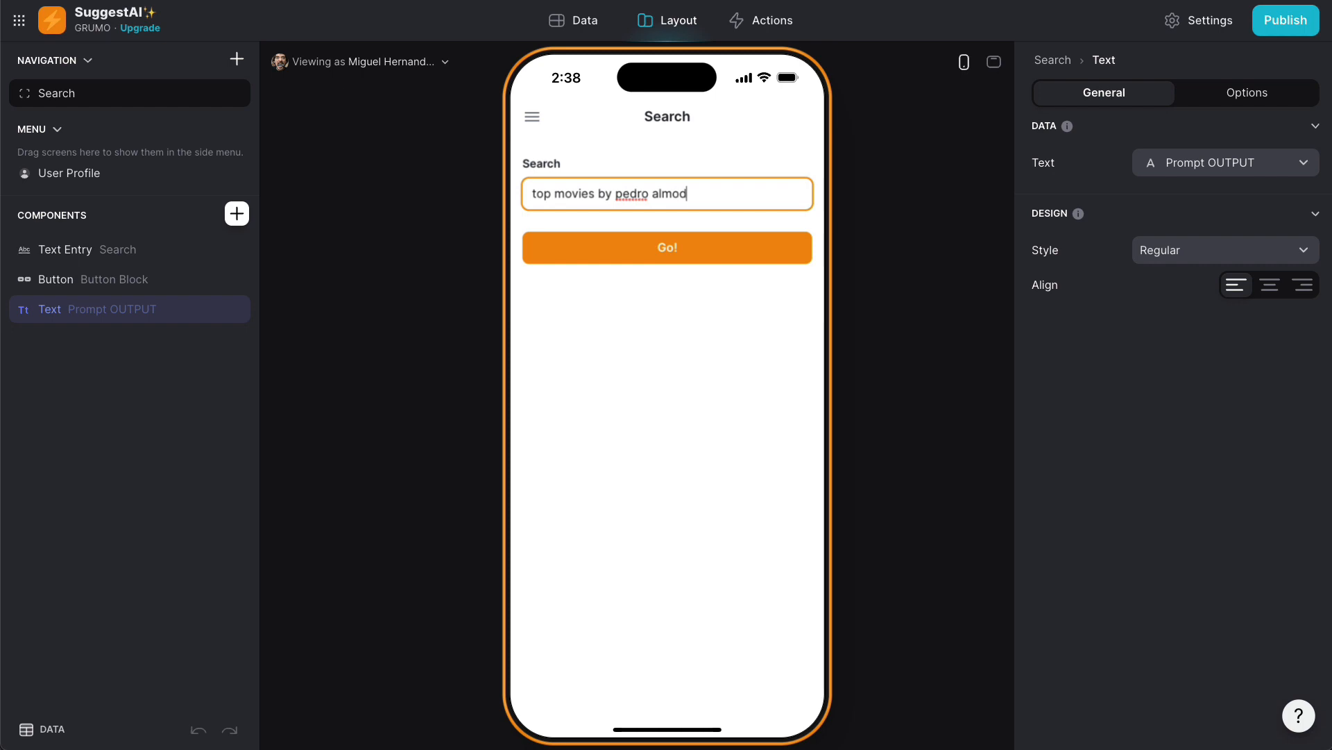
pyautogui.write('ovar')
pyautogui.click(652, 245)
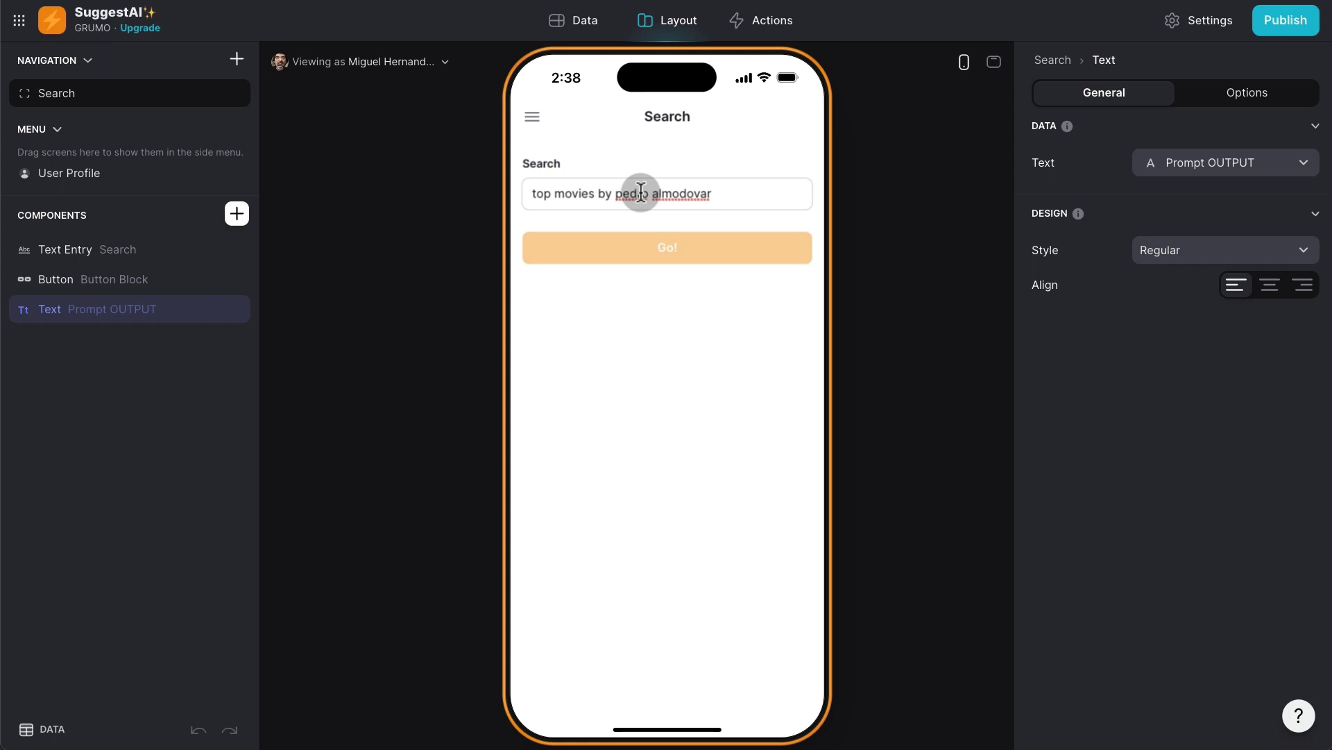
pyautogui.moveTo(527, 290); pyautogui.dragTo(574, 455)
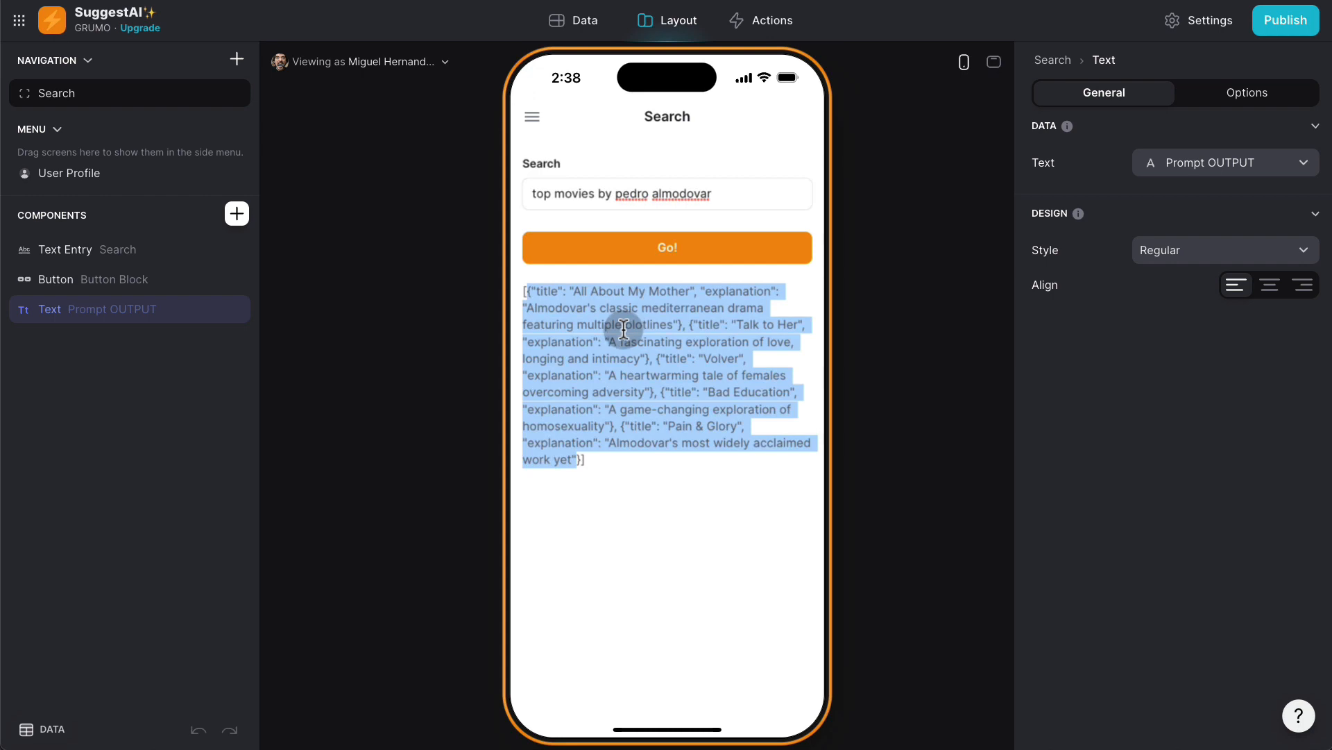
pyautogui.click(616, 297)
pyautogui.moveTo(573, 291); pyautogui.dragTo(691, 291)
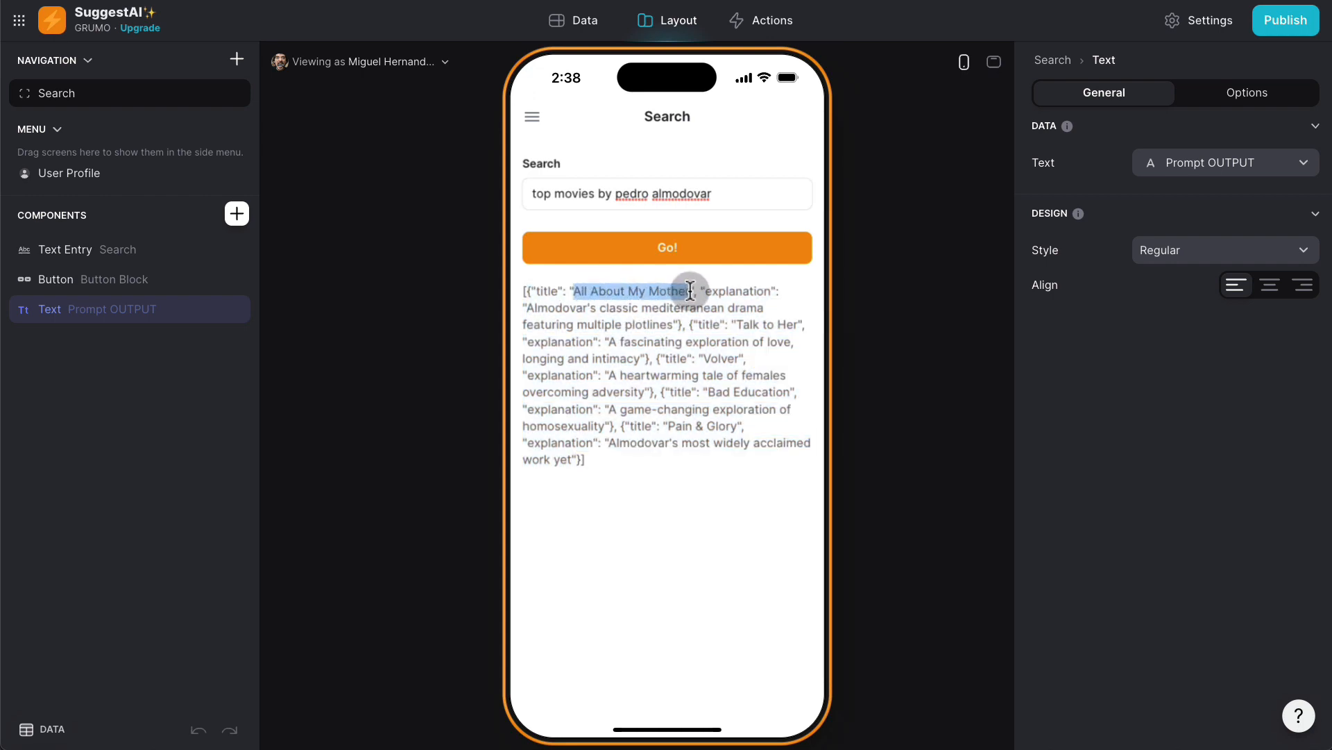
pyautogui.click(937, 201)
# Create a new empty data table and name it Results
pyautogui.click(597, 25)
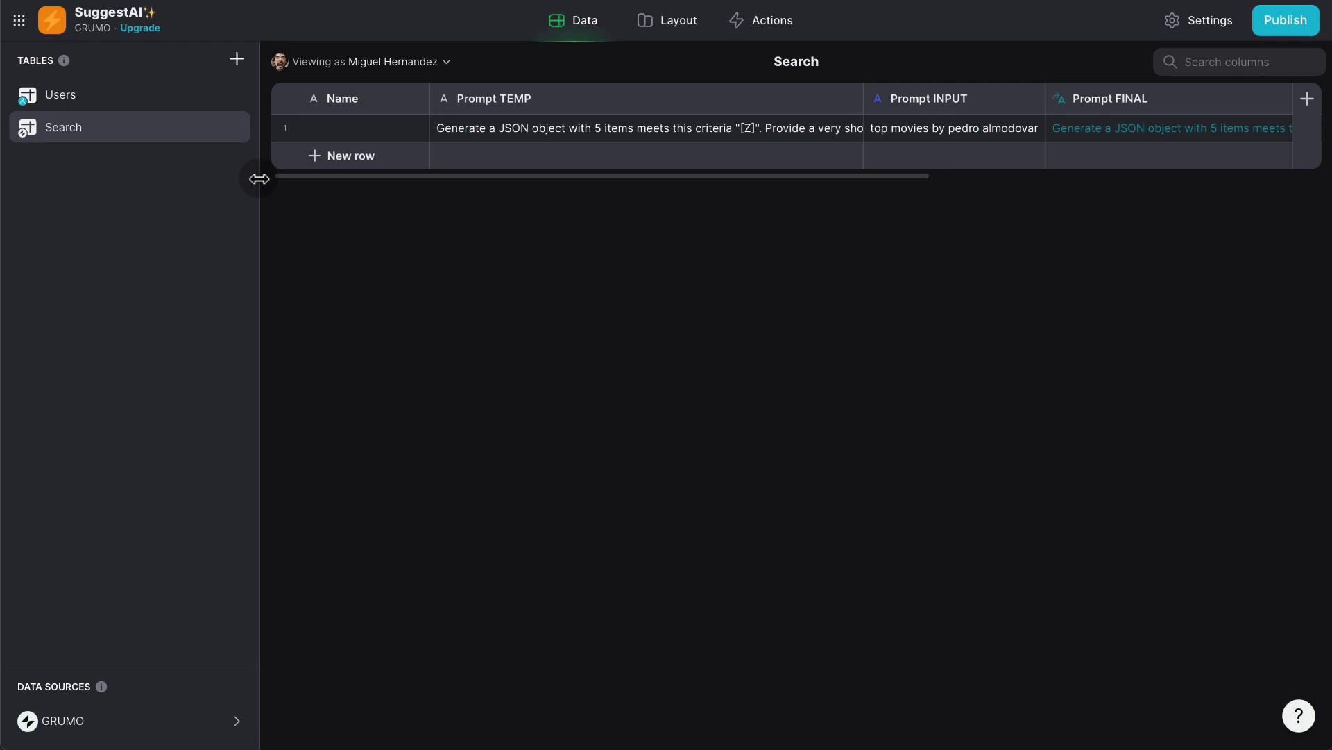
pyautogui.click(236, 58)
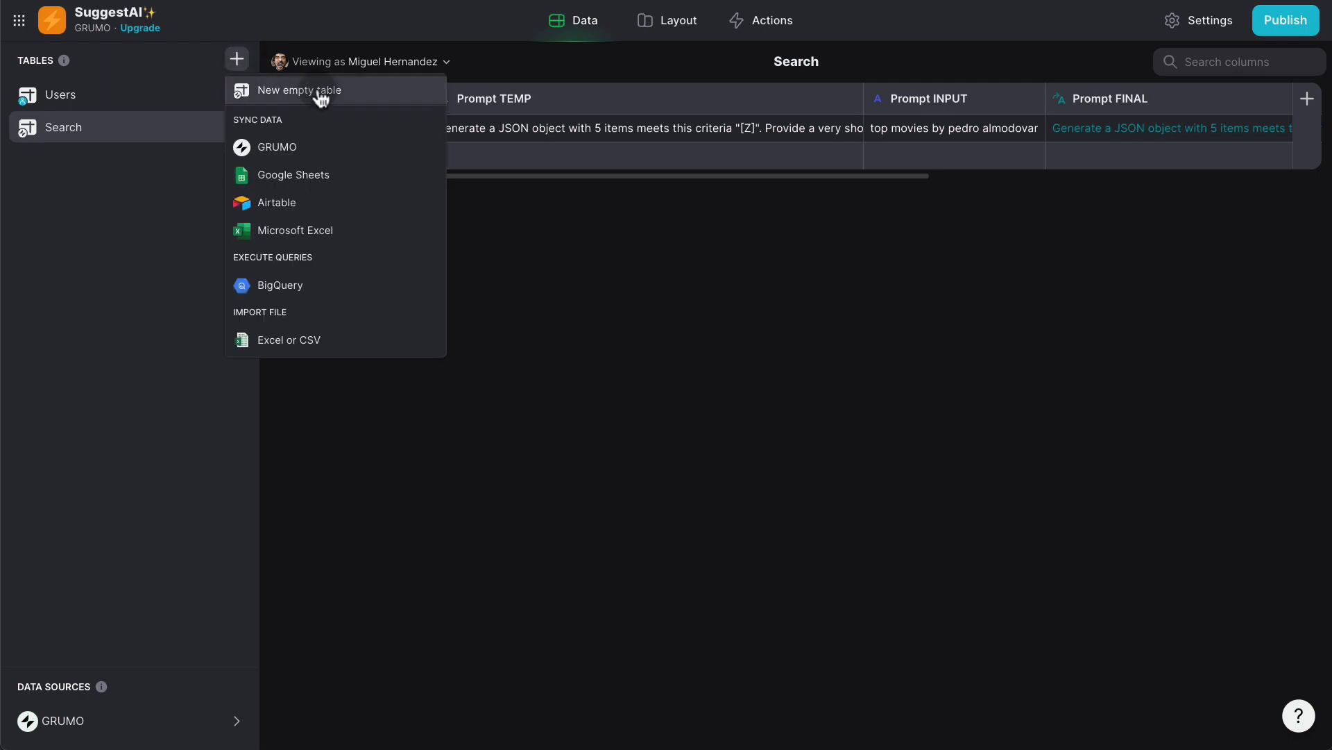
pyautogui.click(328, 91)
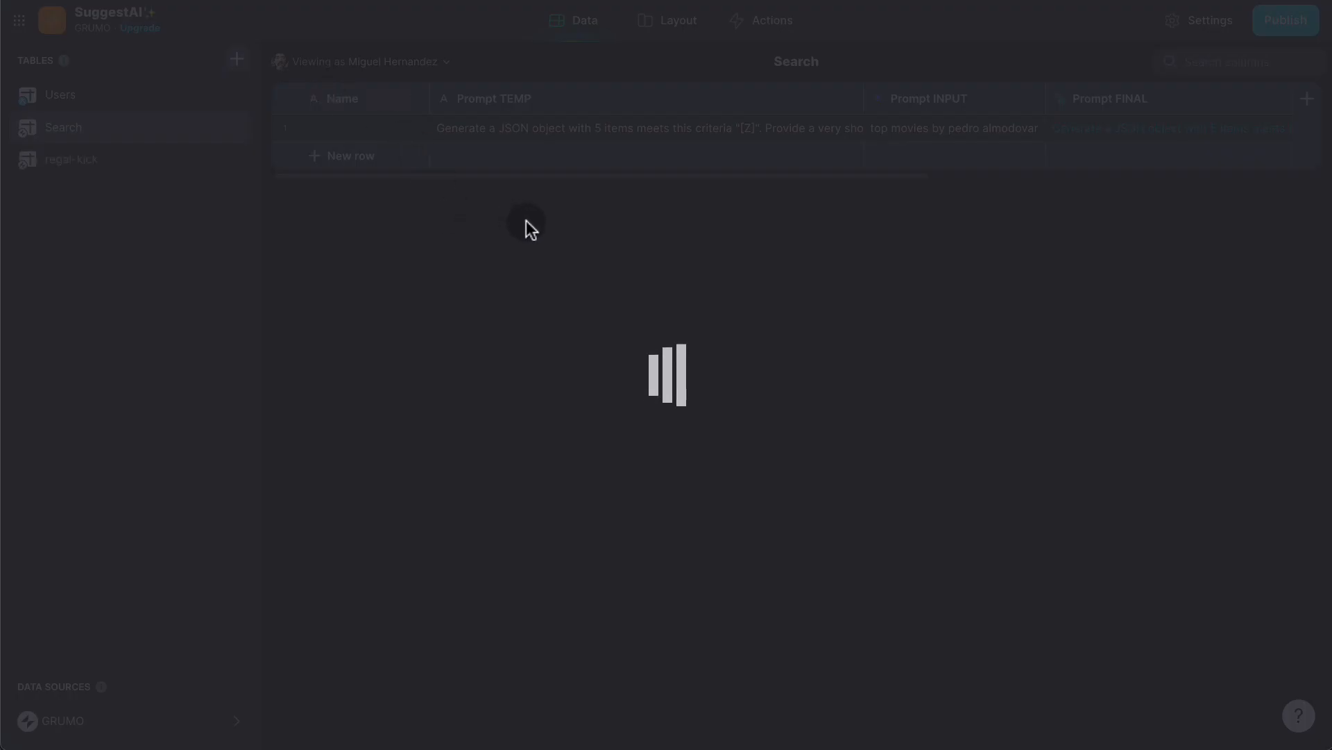
pyautogui.write('Results')
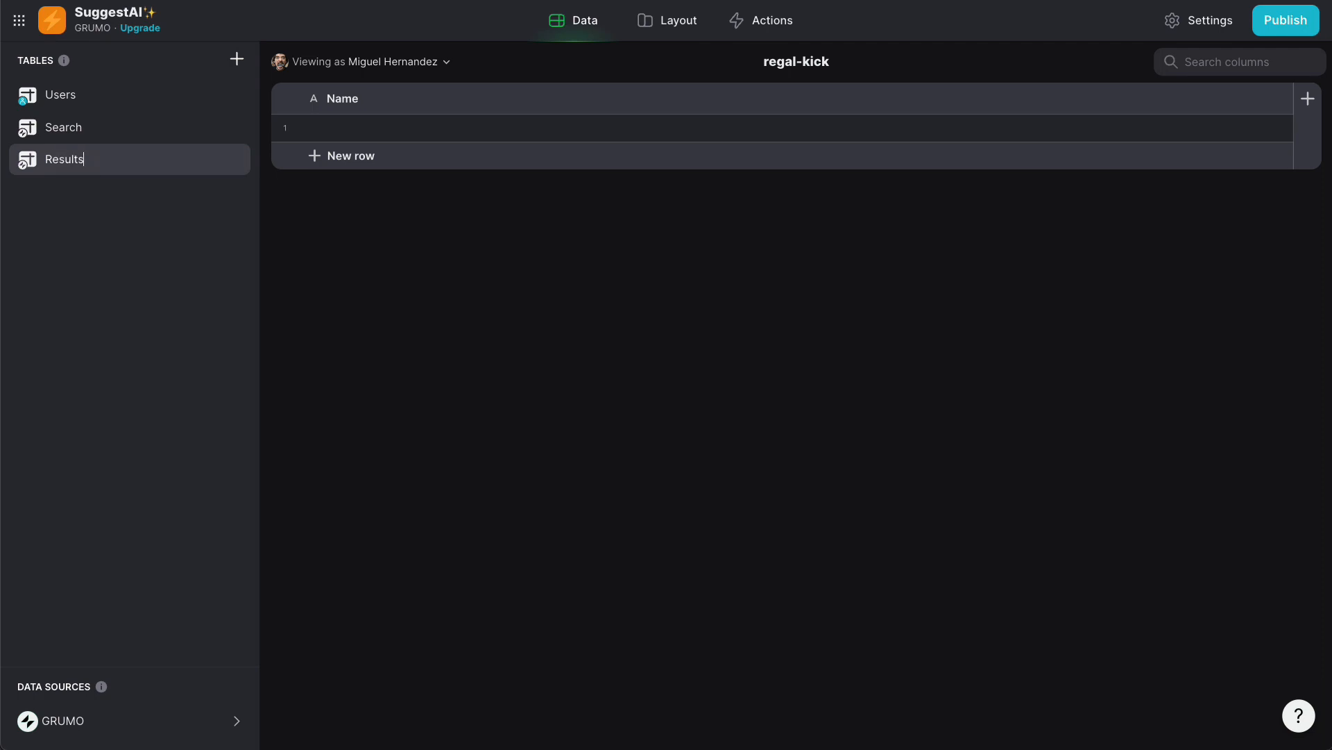
pyautogui.click(708, 357)
# Change the Results table's Name column to a Number column named Result ID with precision 1
pyautogui.doubleClick(371, 127)
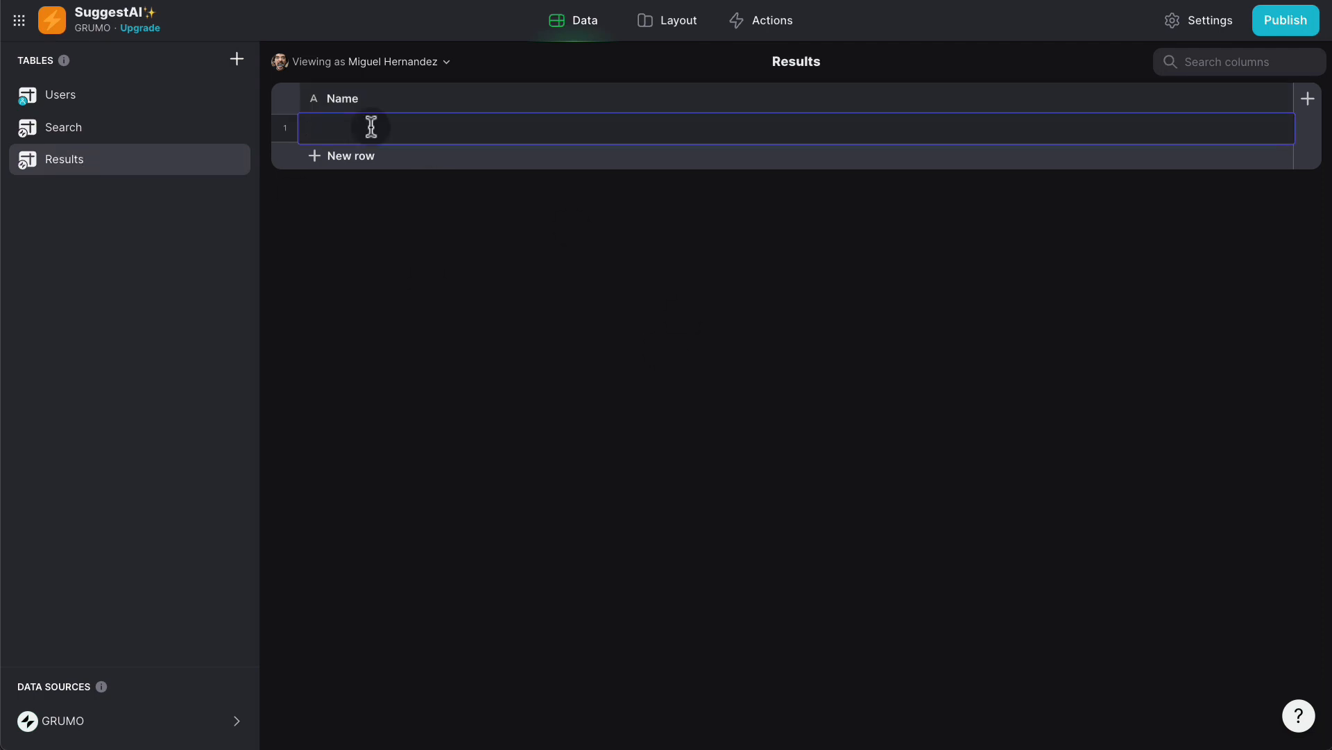
pyautogui.click(1281, 98)
pyautogui.click(1235, 131)
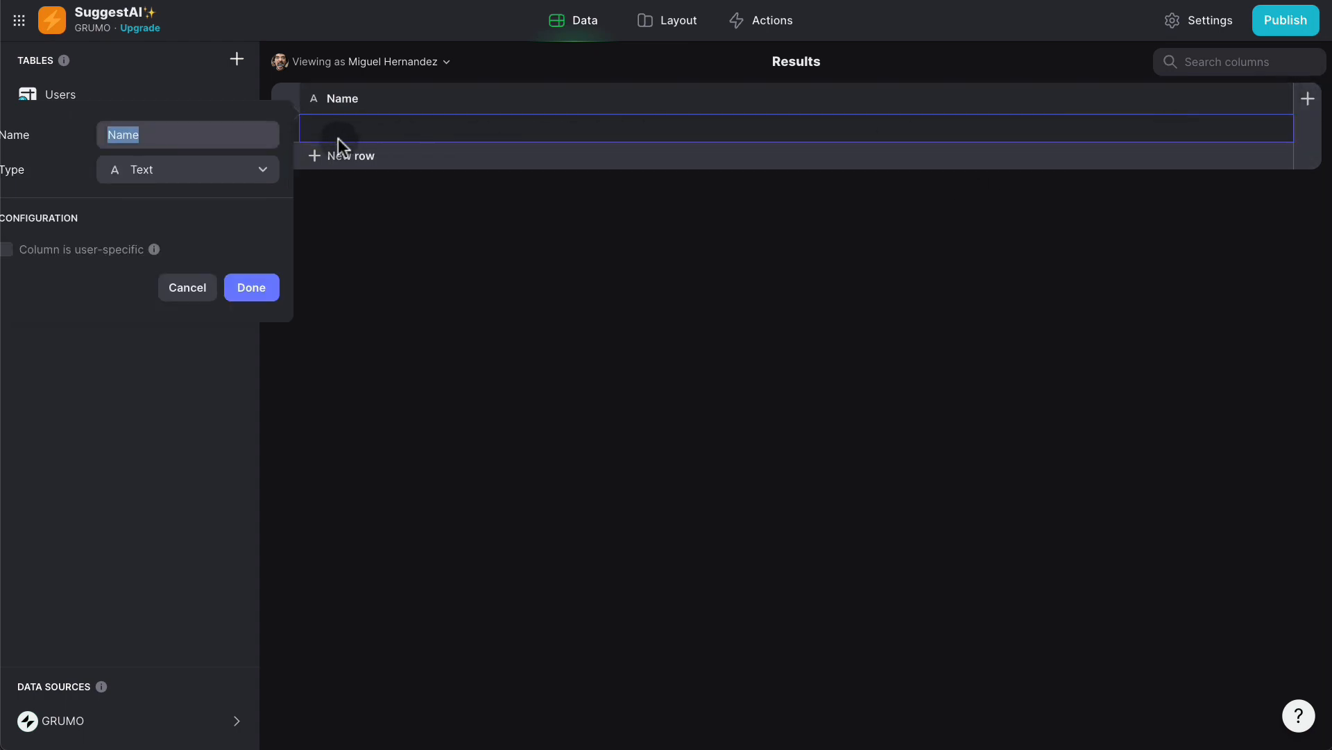
pyautogui.write('Result ID')
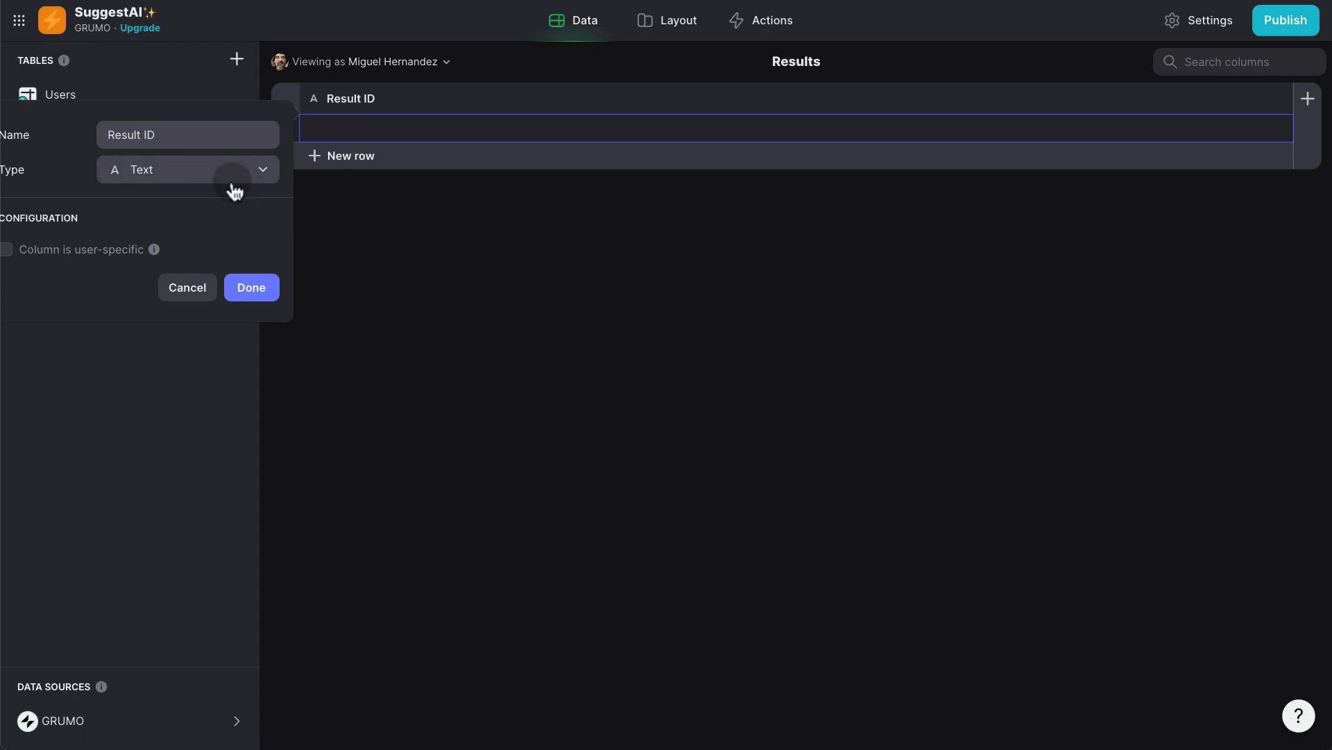
pyautogui.click(234, 187)
pyautogui.click(160, 261)
pyautogui.click(197, 340)
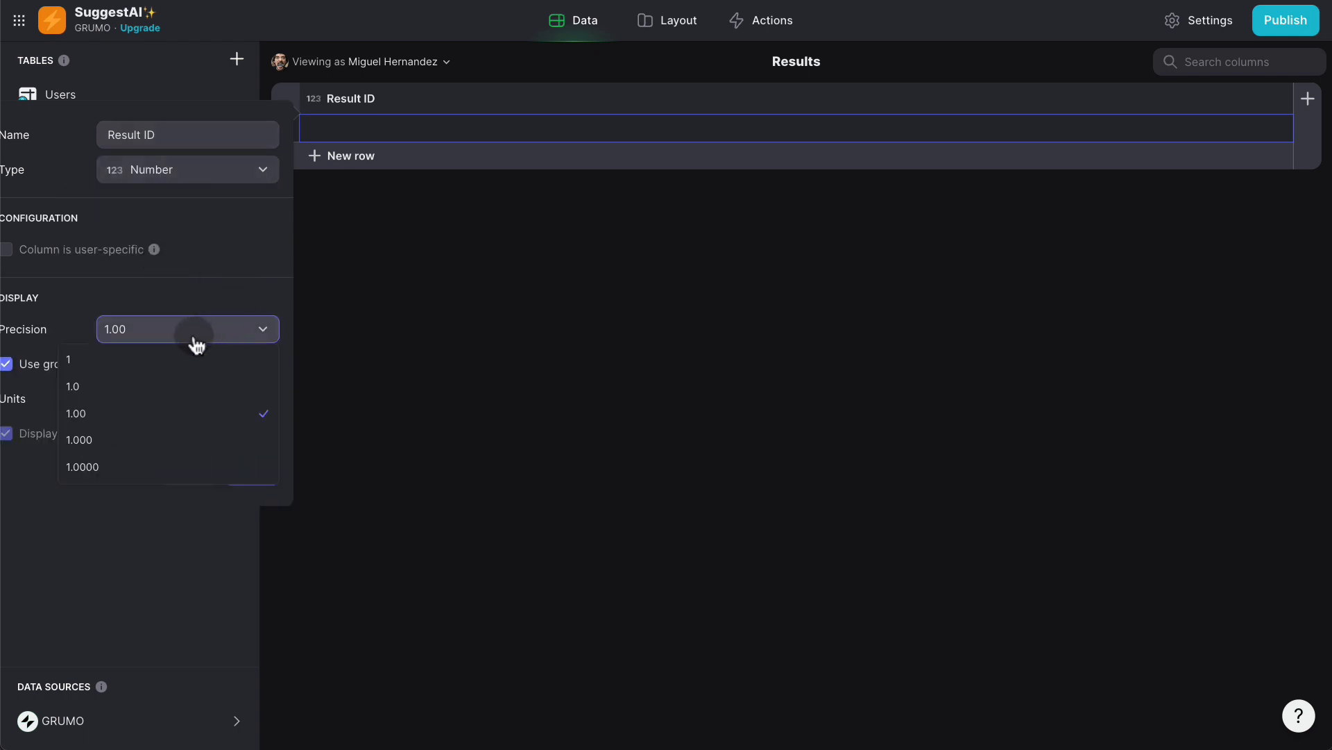
pyautogui.click(148, 361)
pyautogui.click(258, 470)
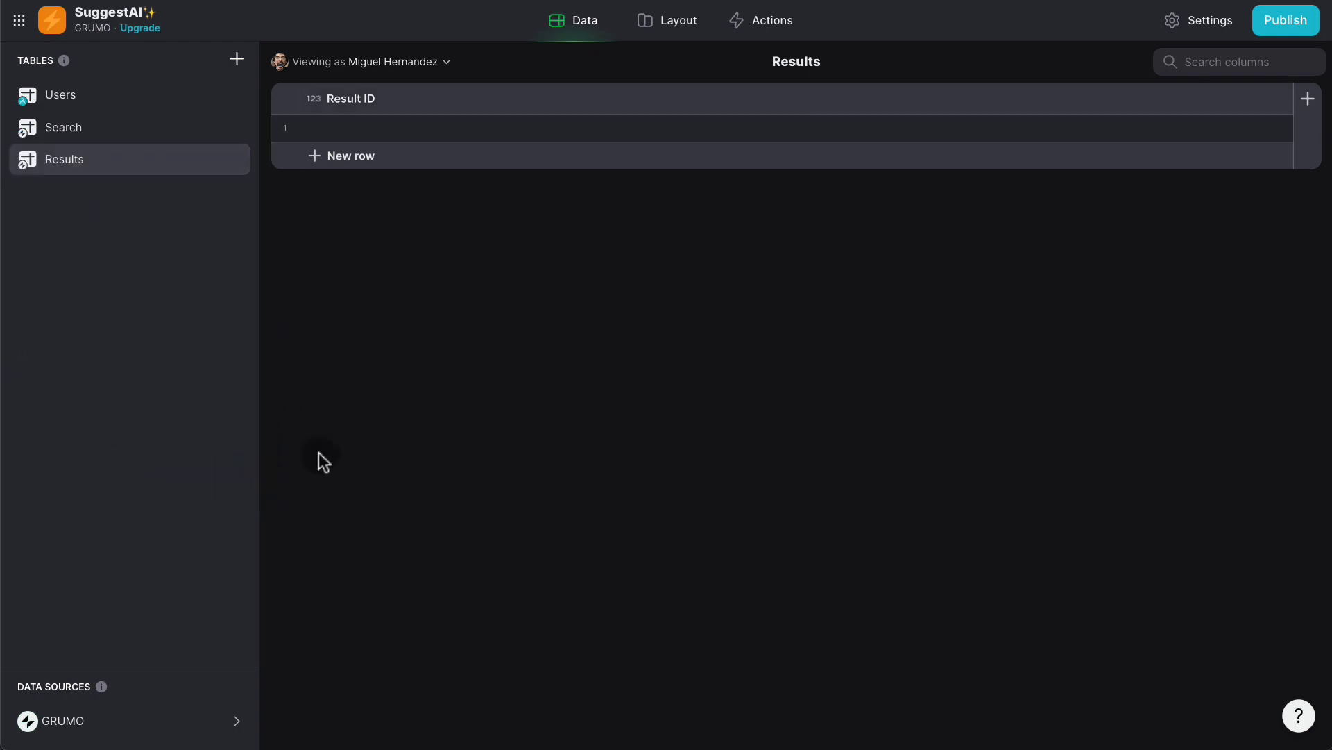
# Fill the Result ID column with the values 0, 1, 2, 3 and 4 in five rows
pyautogui.click(403, 126)
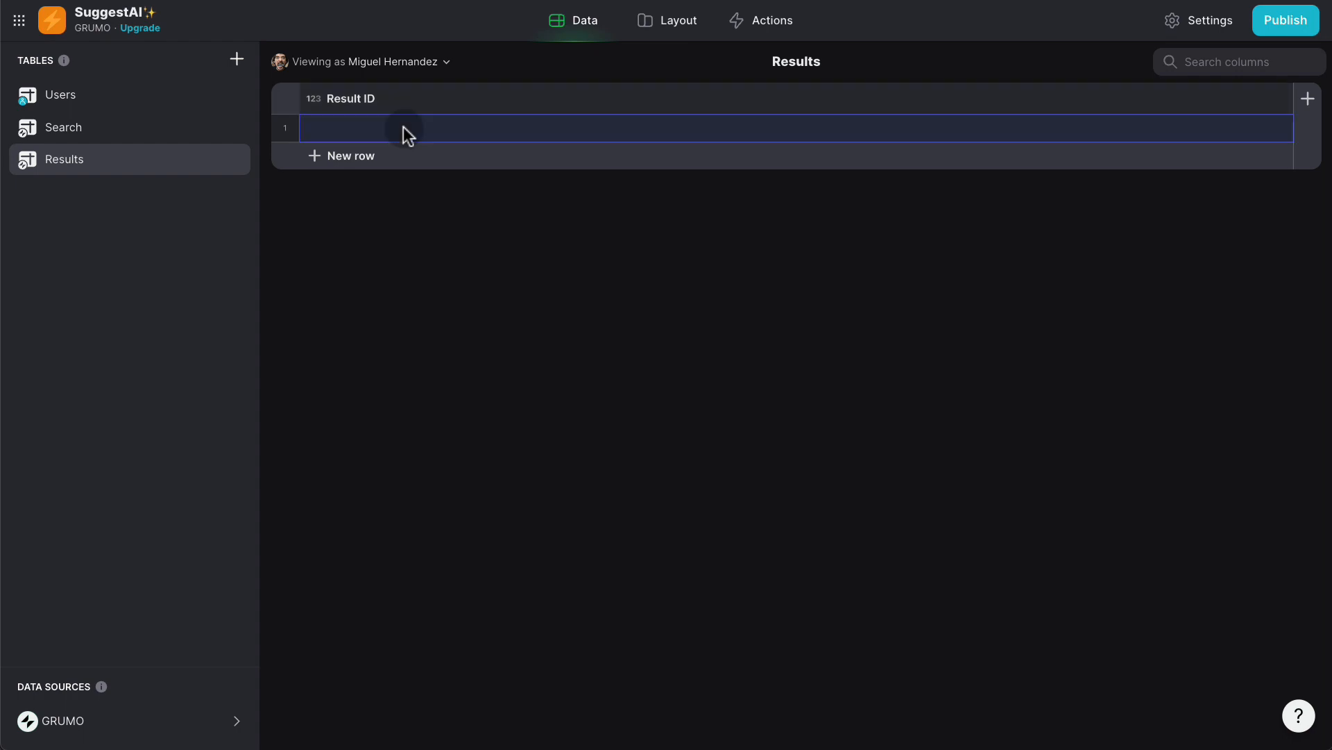
pyautogui.click(403, 126)
pyautogui.write('0')
pyautogui.press('Return')
pyautogui.write('1')
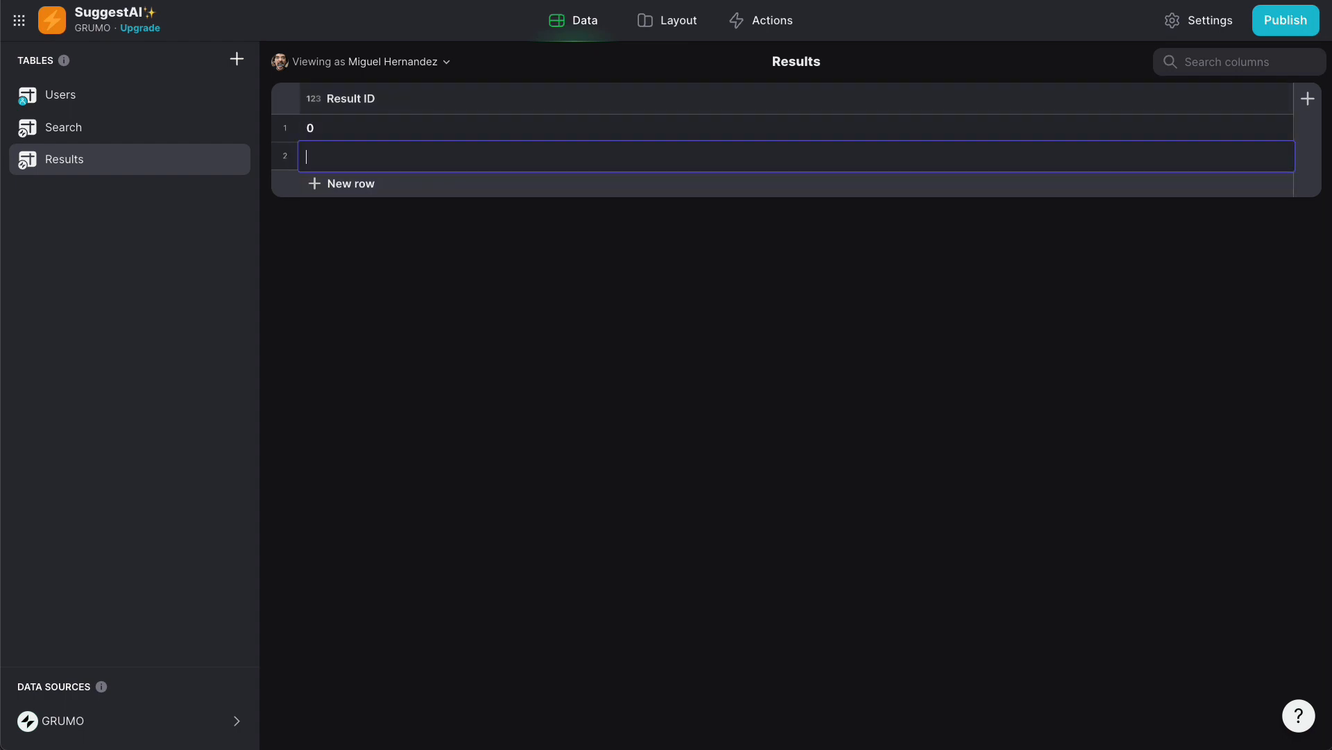
pyautogui.press('Return')
pyautogui.write('23')
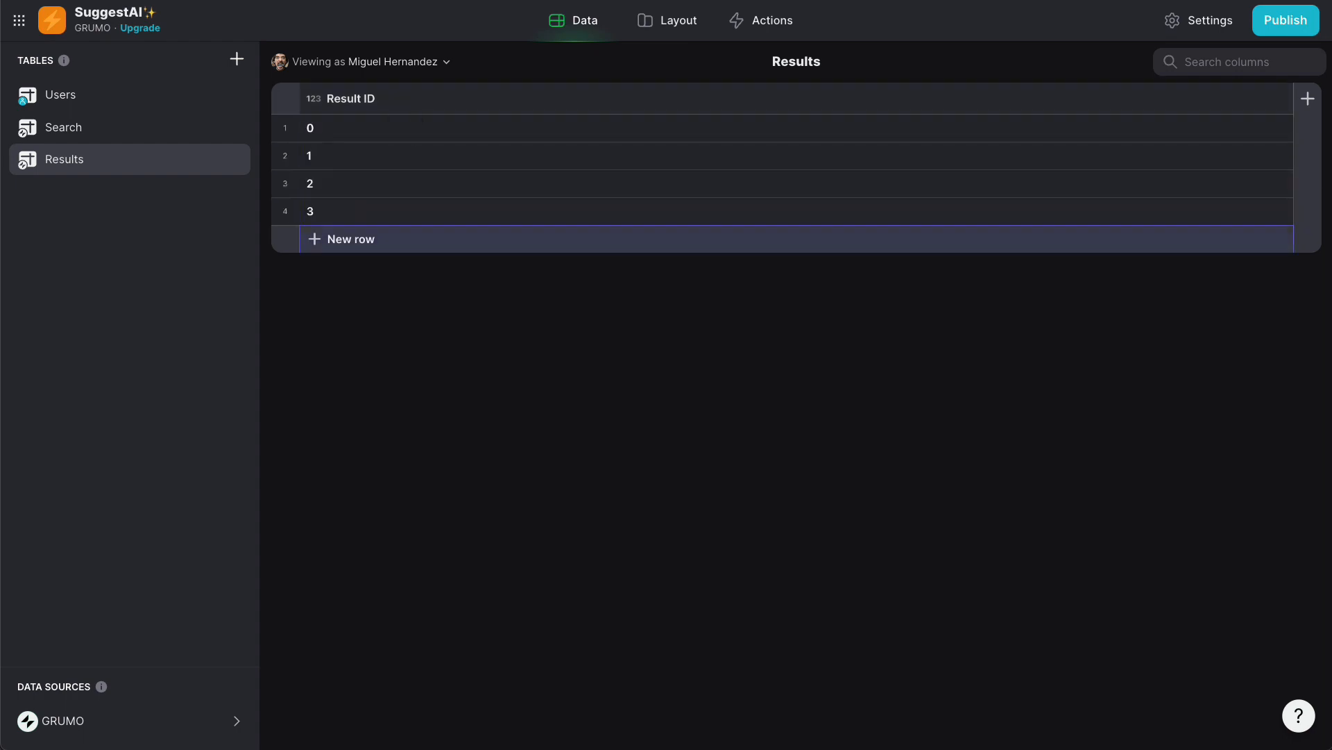
pyautogui.press('Return')
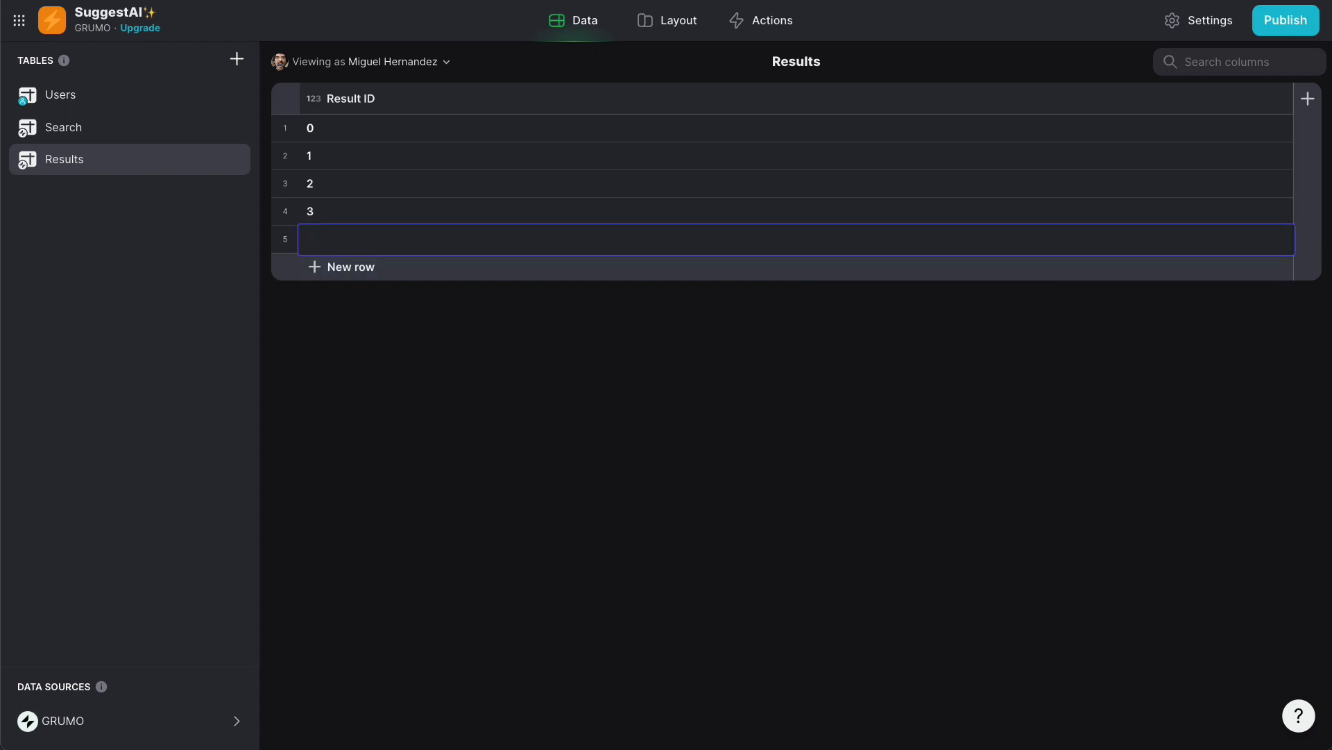
pyautogui.write('4')
pyautogui.click(384, 304)
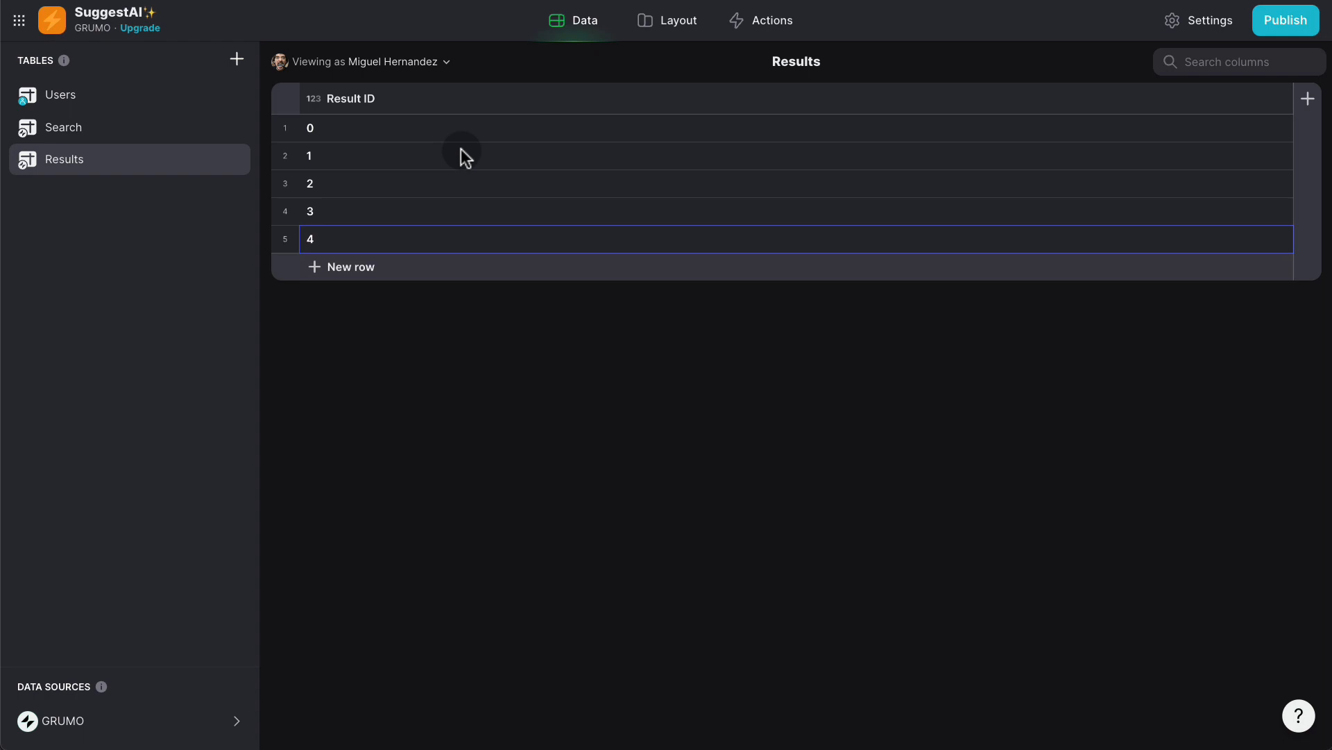
# Add a Single Value column named Prompt OUTPUT to the Results table, getting the First value from the Search table's Prompt OUTPUT
pyautogui.click(1311, 104)
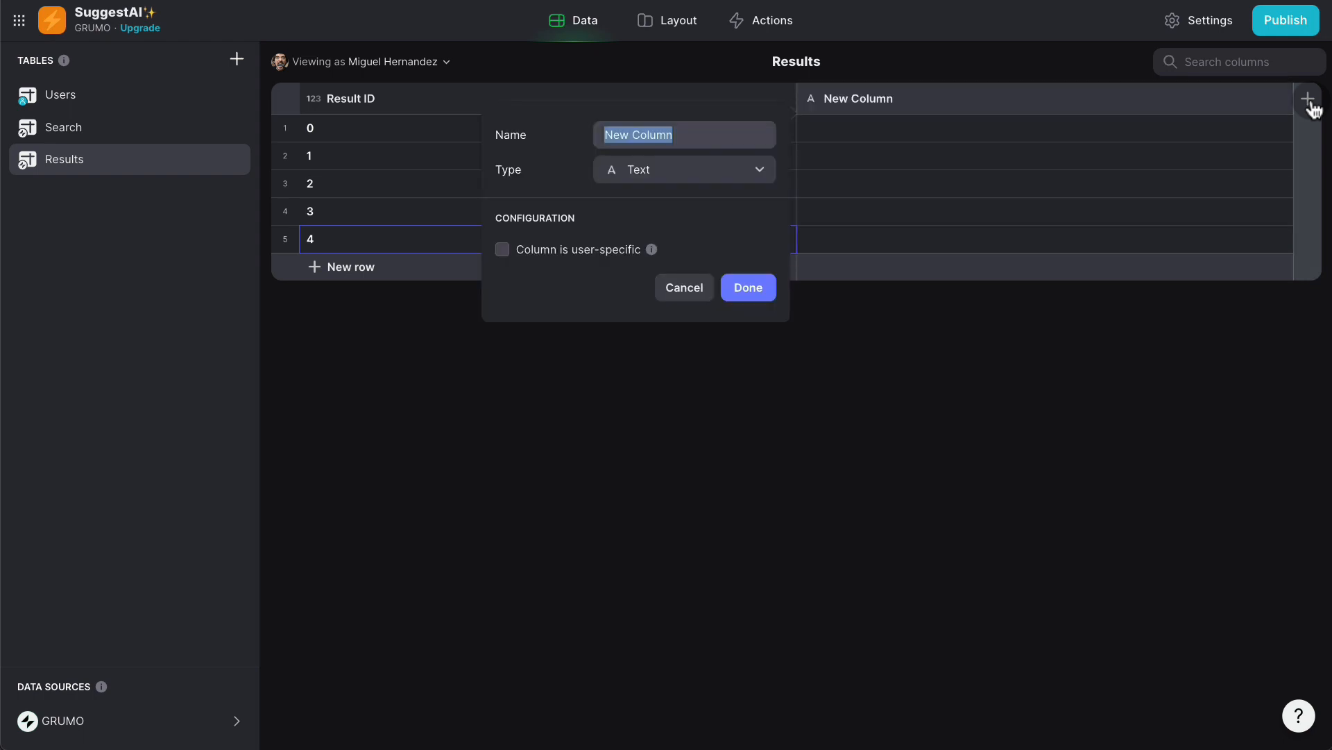
pyautogui.write('Prompt OUTPUT')
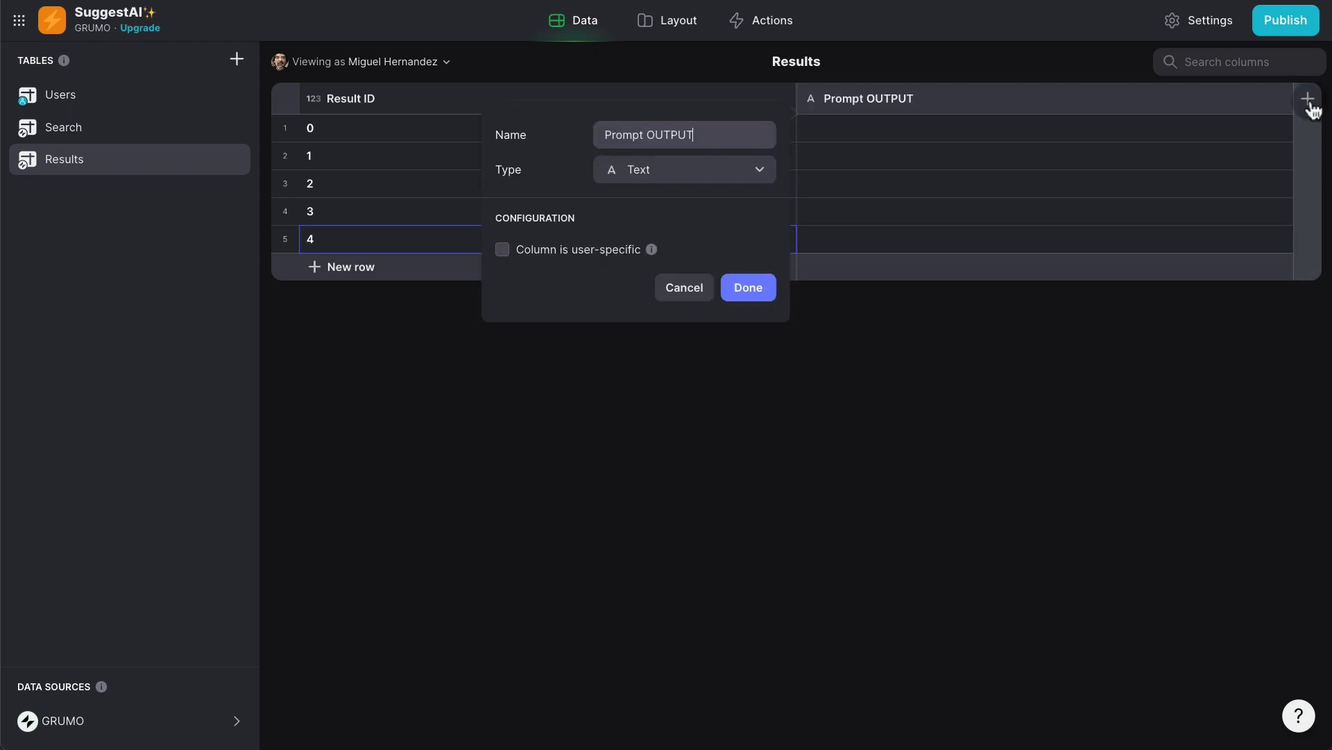
pyautogui.click(678, 173)
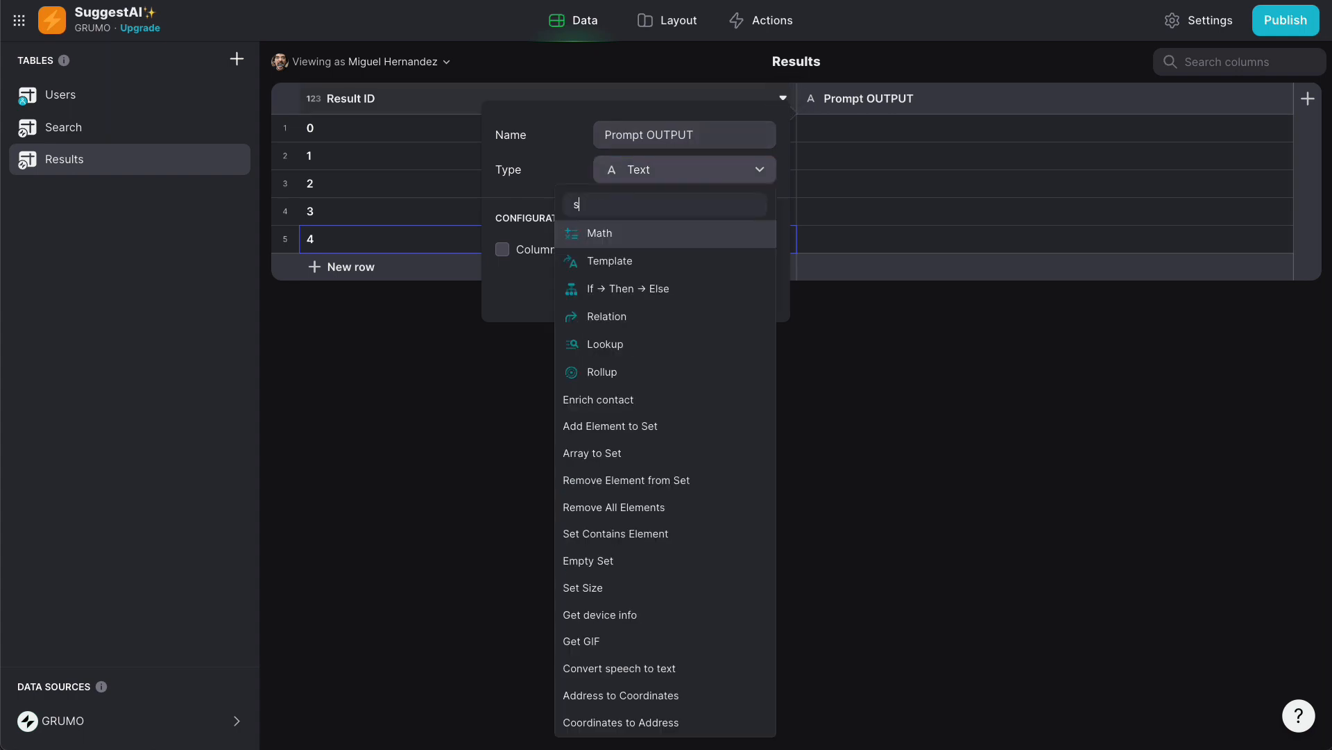
pyautogui.write('singl')
pyautogui.click(676, 237)
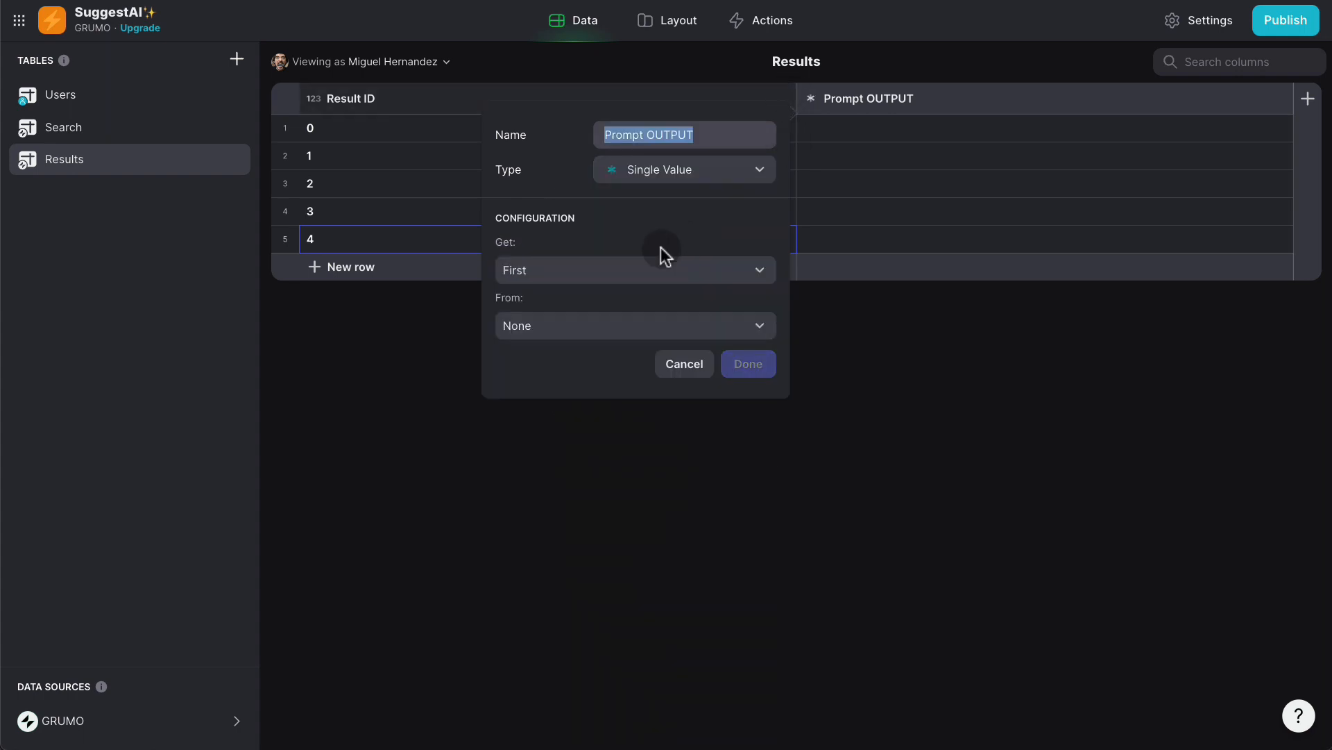
pyautogui.click(608, 322)
pyautogui.moveTo(595, 416)
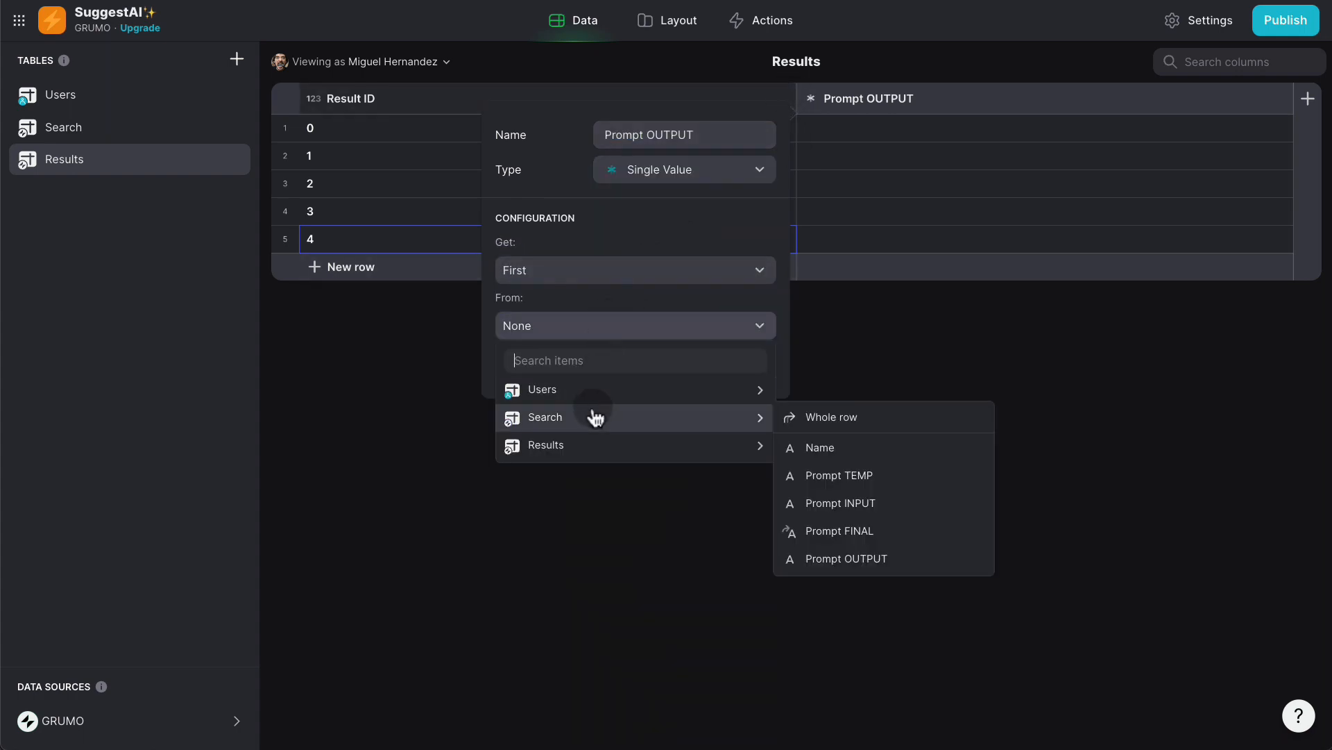
pyautogui.click(830, 557)
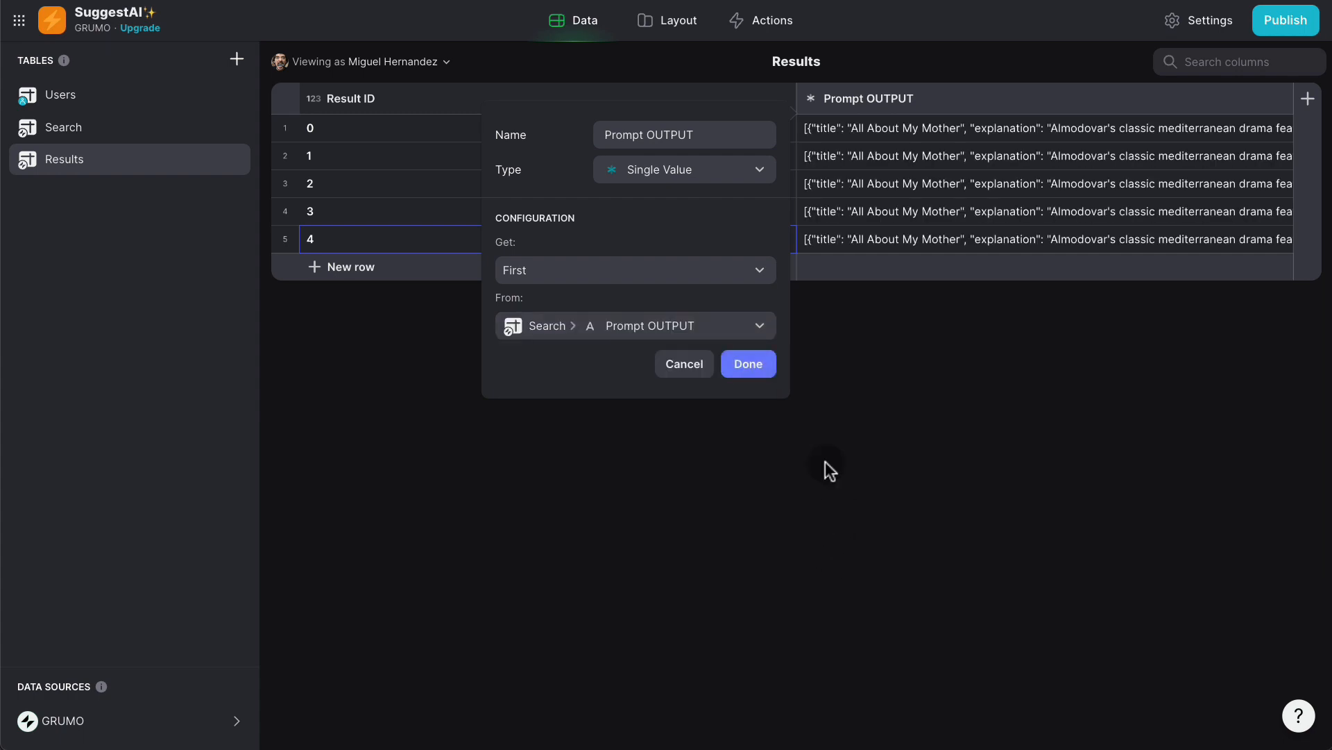
pyautogui.click(767, 365)
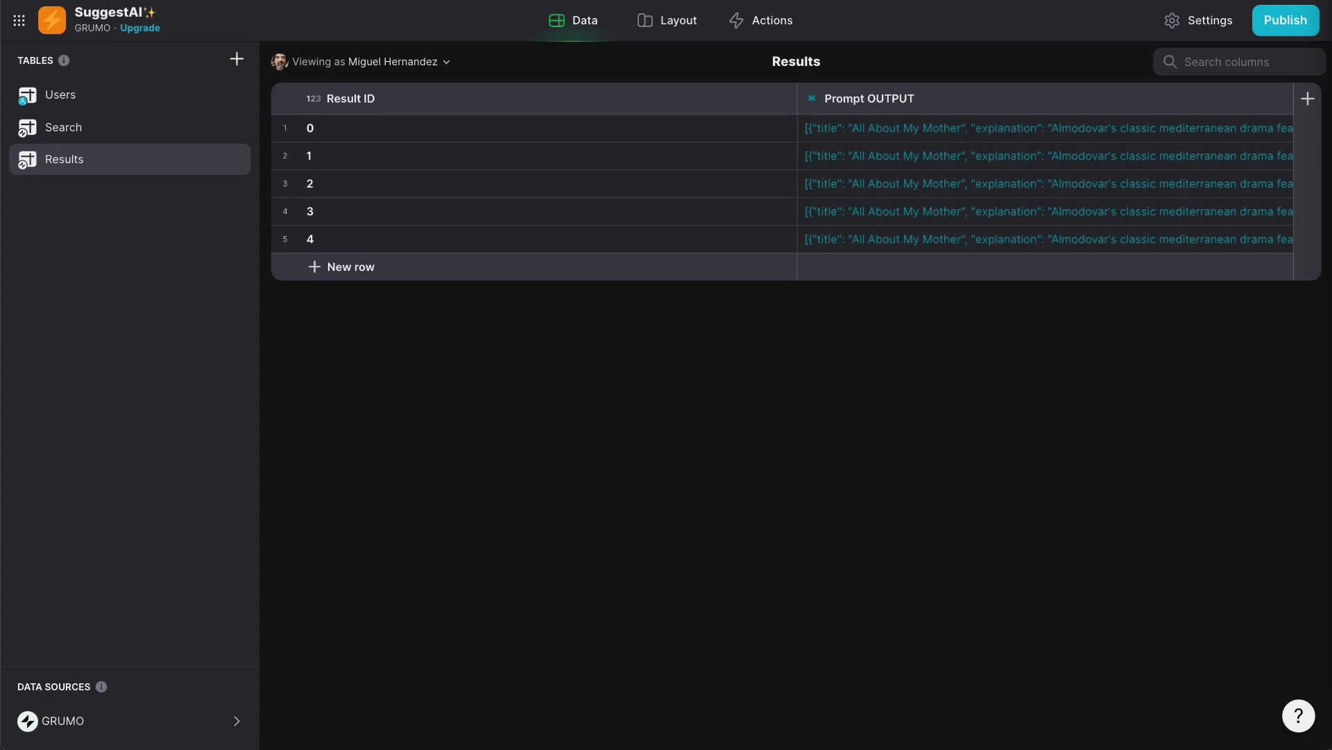
# Add another column named Title to the Results table with the type JavaScript
pyautogui.click(1308, 98)
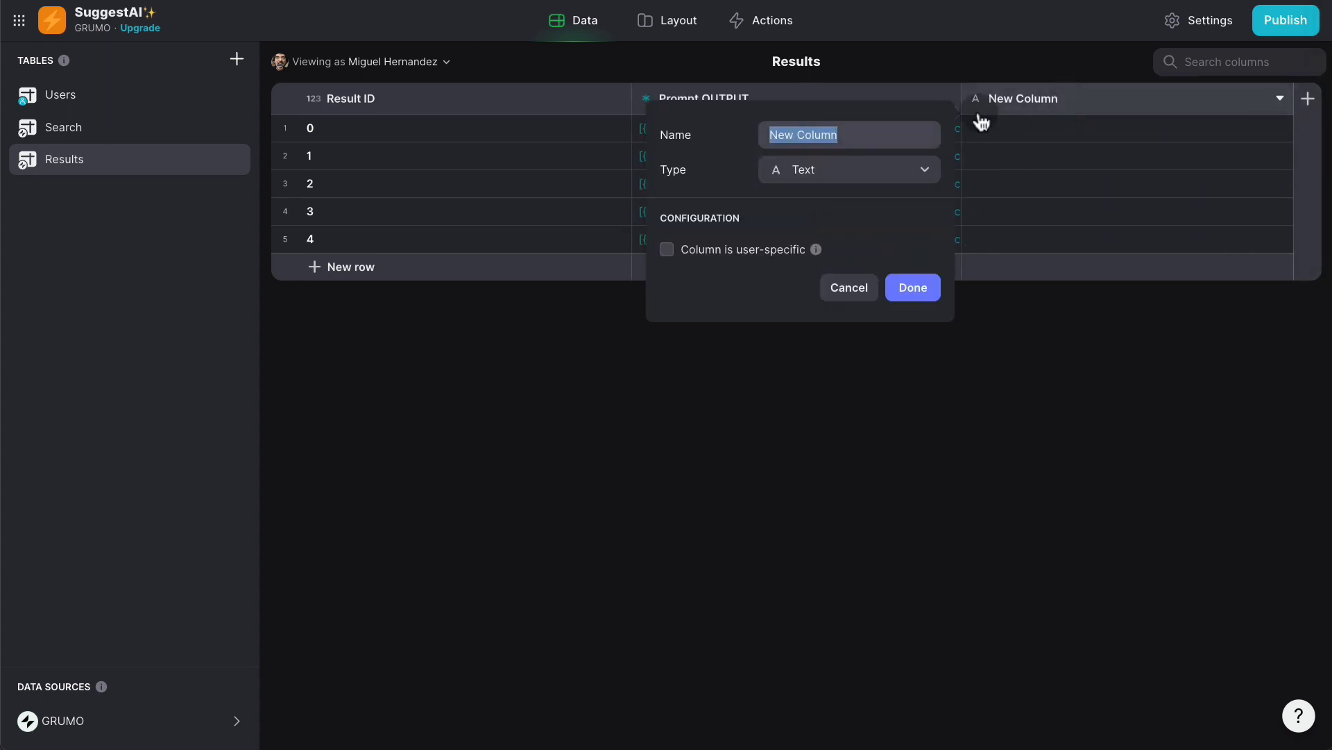
pyautogui.tripleClick(897, 131)
pyautogui.write('Title')
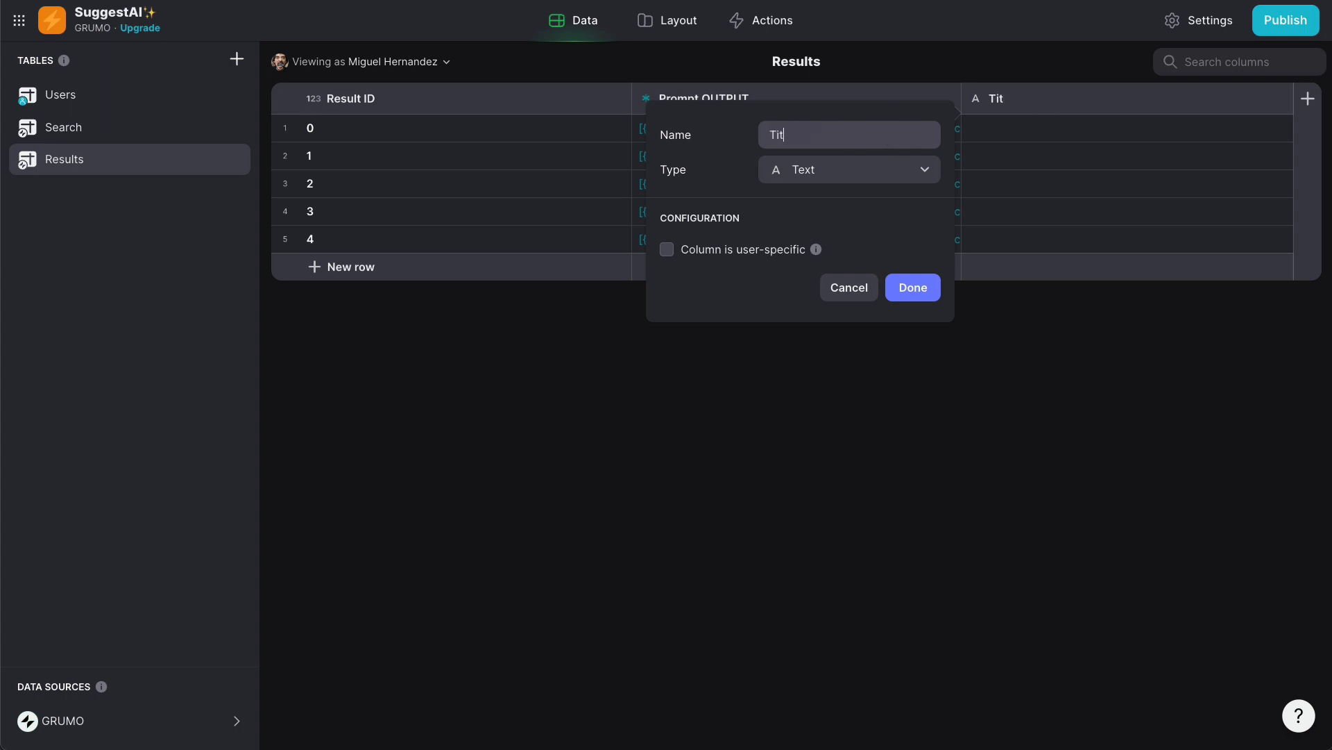
pyautogui.click(794, 172)
pyautogui.write('java')
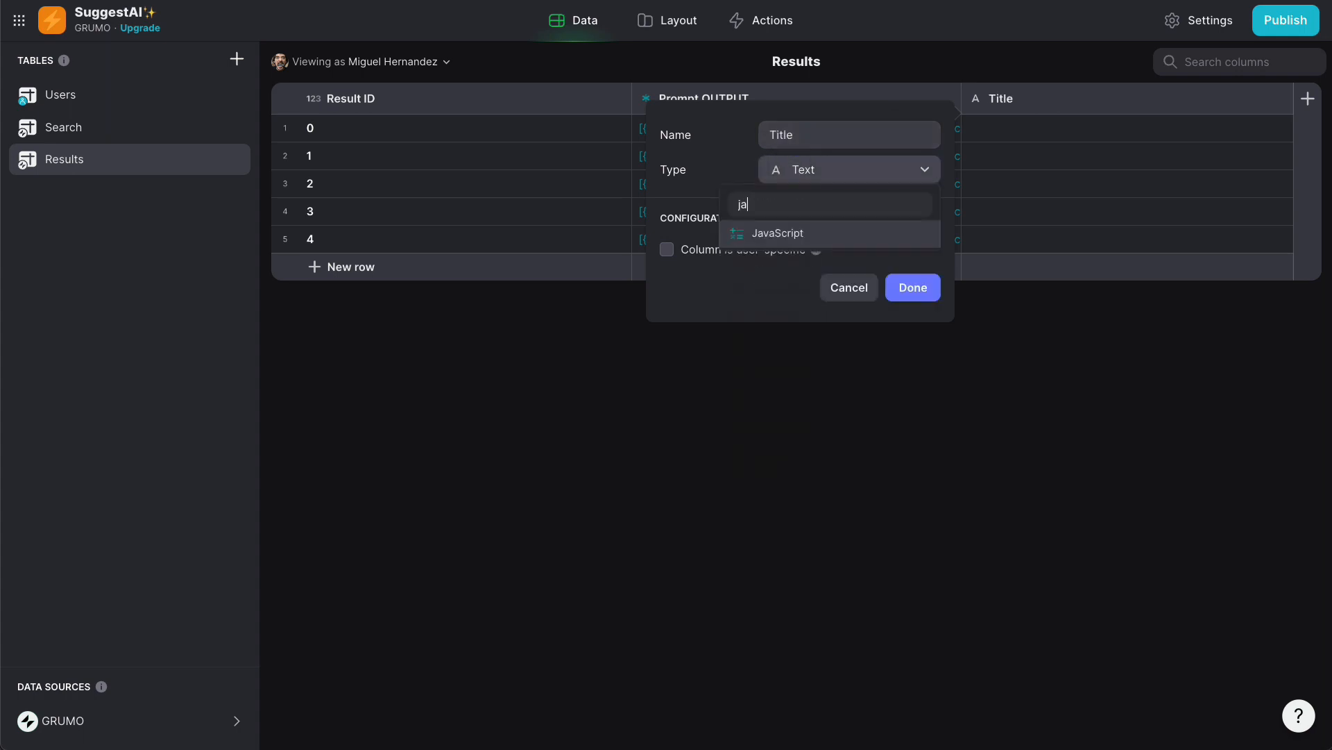
pyautogui.click(769, 232)
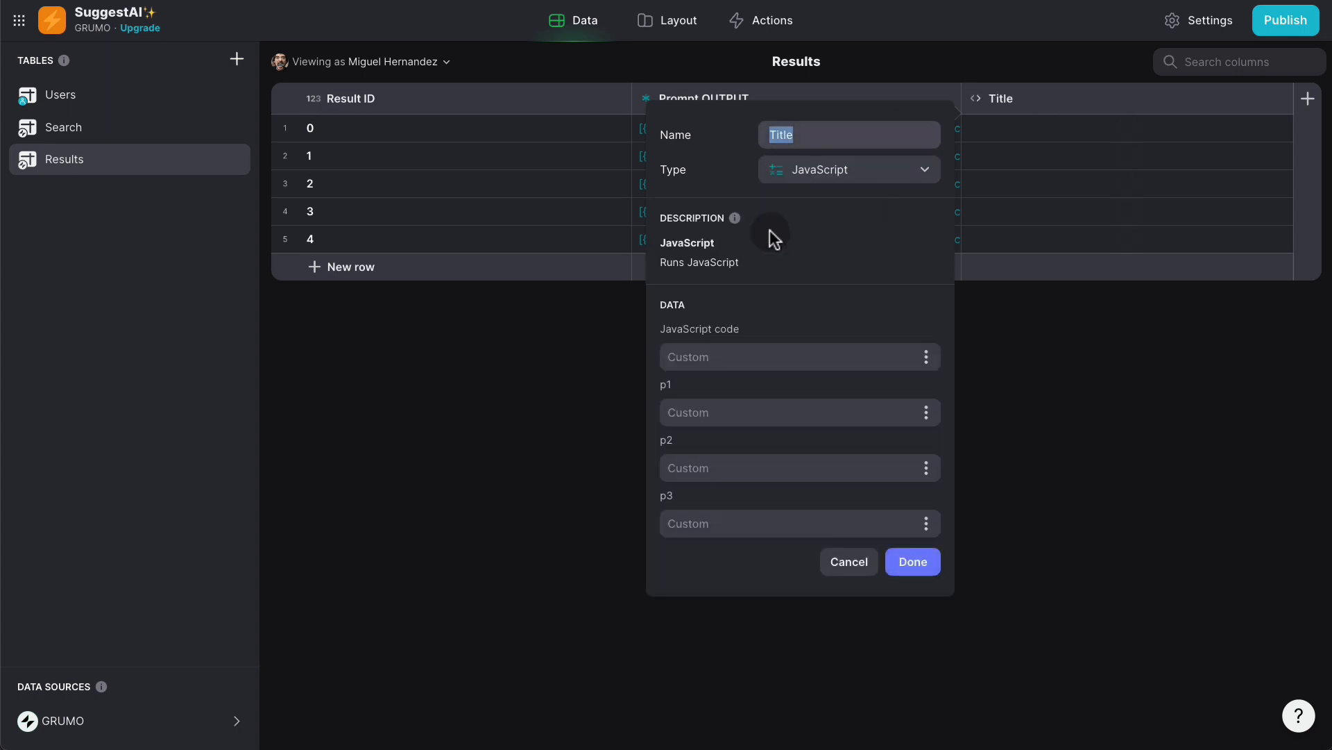
# Set the Title column's JavaScript parameters p1 to Prompt OUTPUT and p2 to Result ID
pyautogui.click(927, 415)
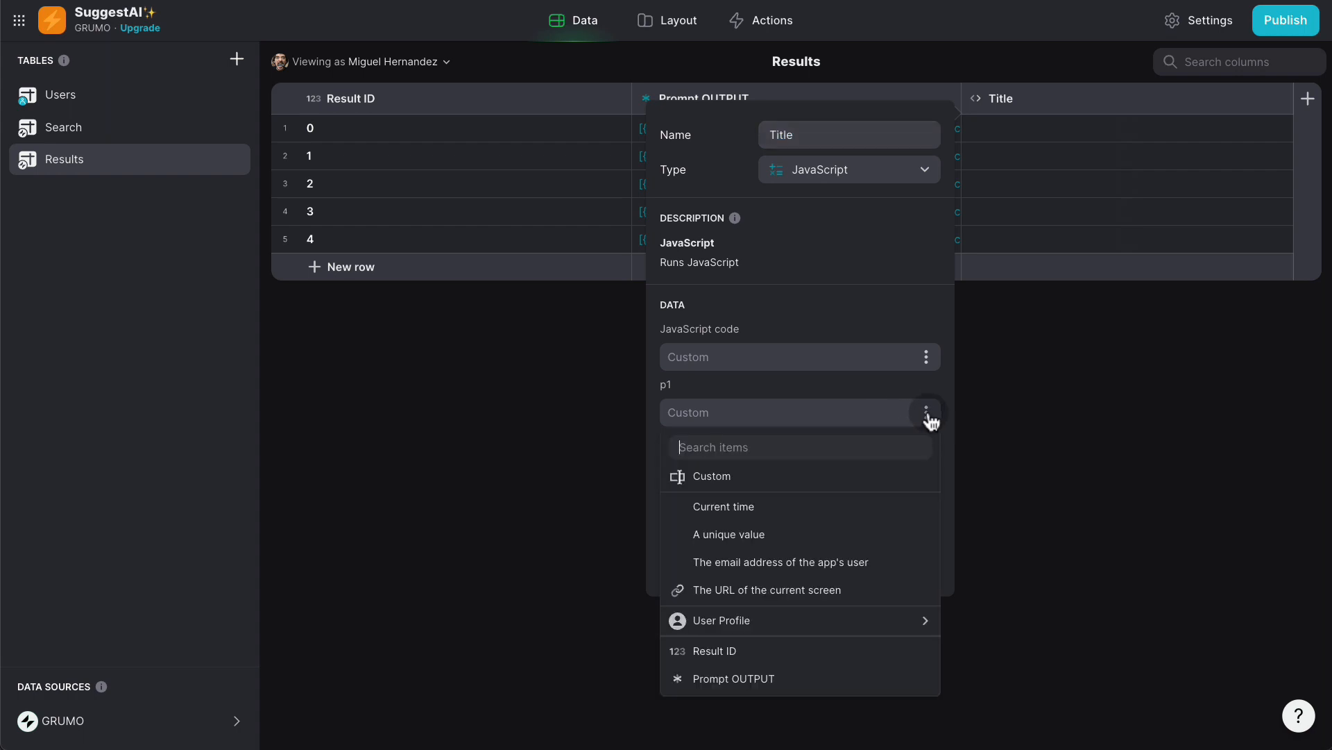
pyautogui.click(798, 673)
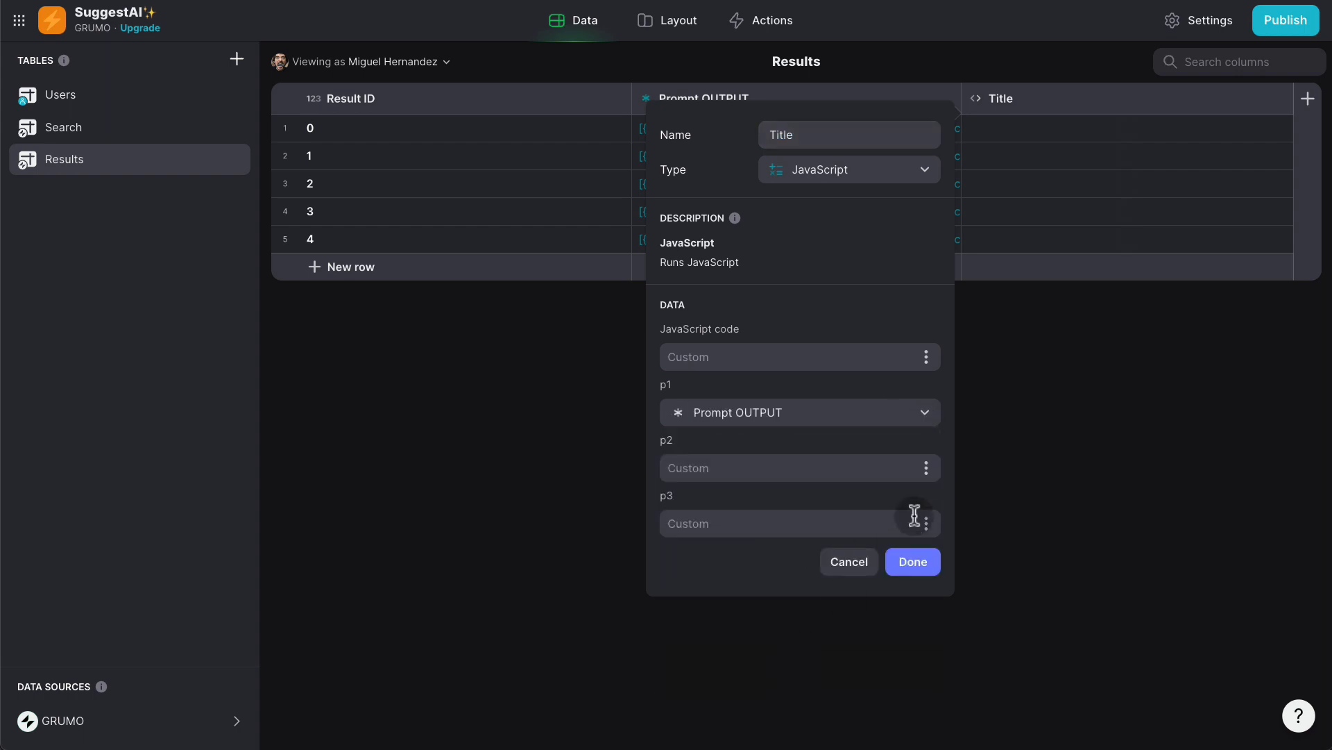
pyautogui.click(927, 468)
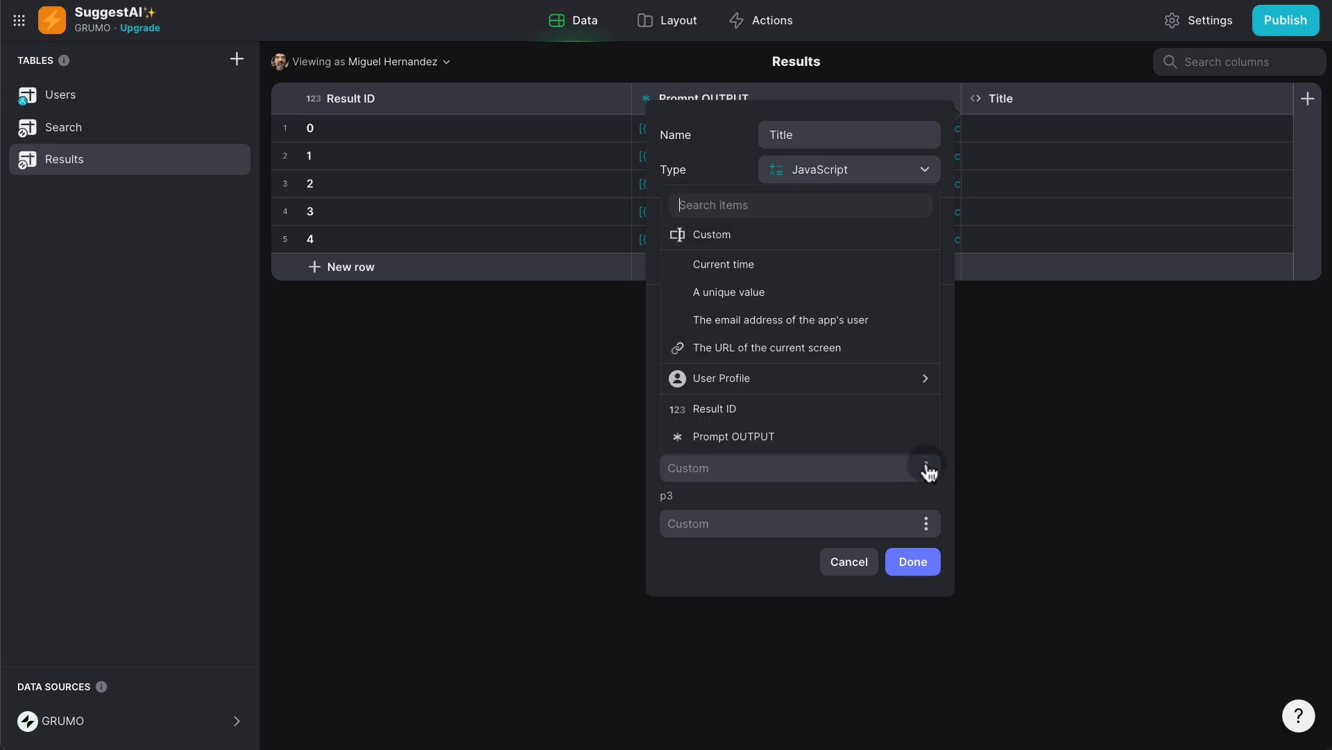
pyautogui.click(798, 413)
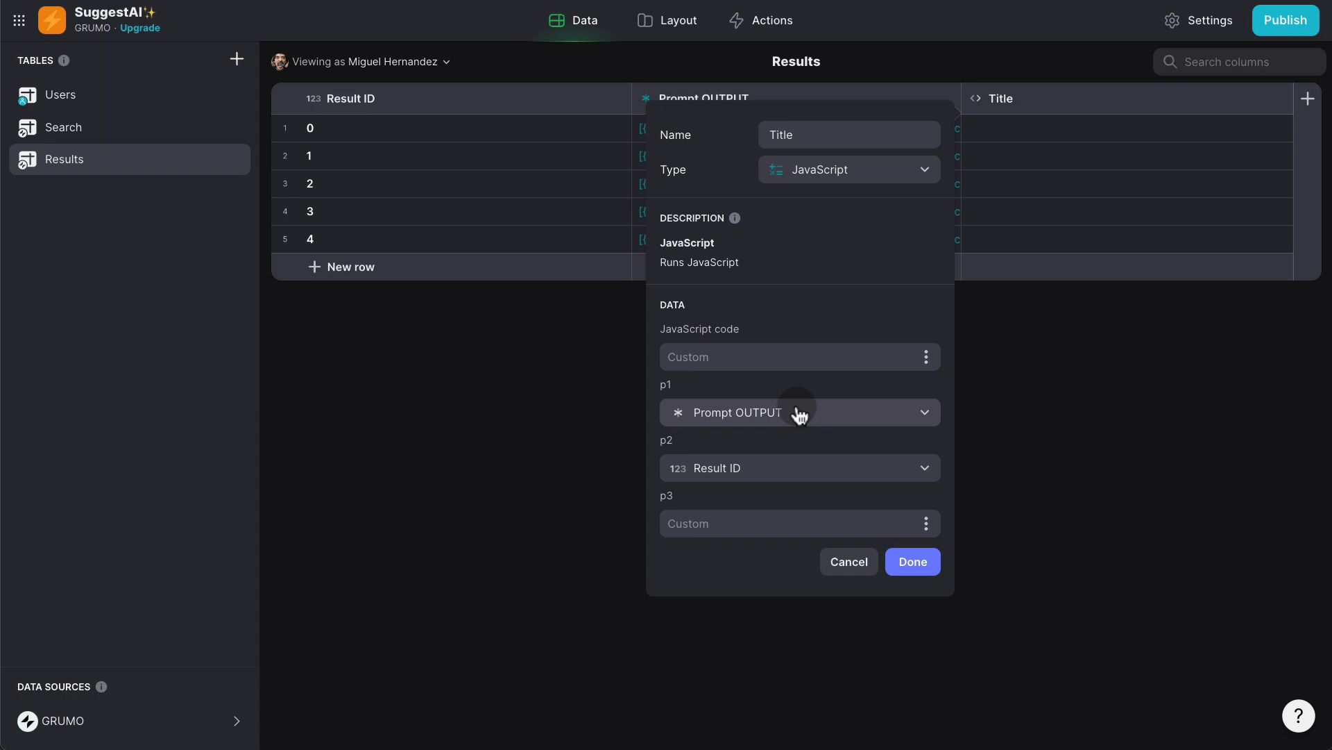
# Set the Title column's JavaScript code to 'const jsonString = p1; const javascriptObject = JSON.parse(jsonString); return javascriptObject[p2].title;' and save the column
pyautogui.click(800, 352)
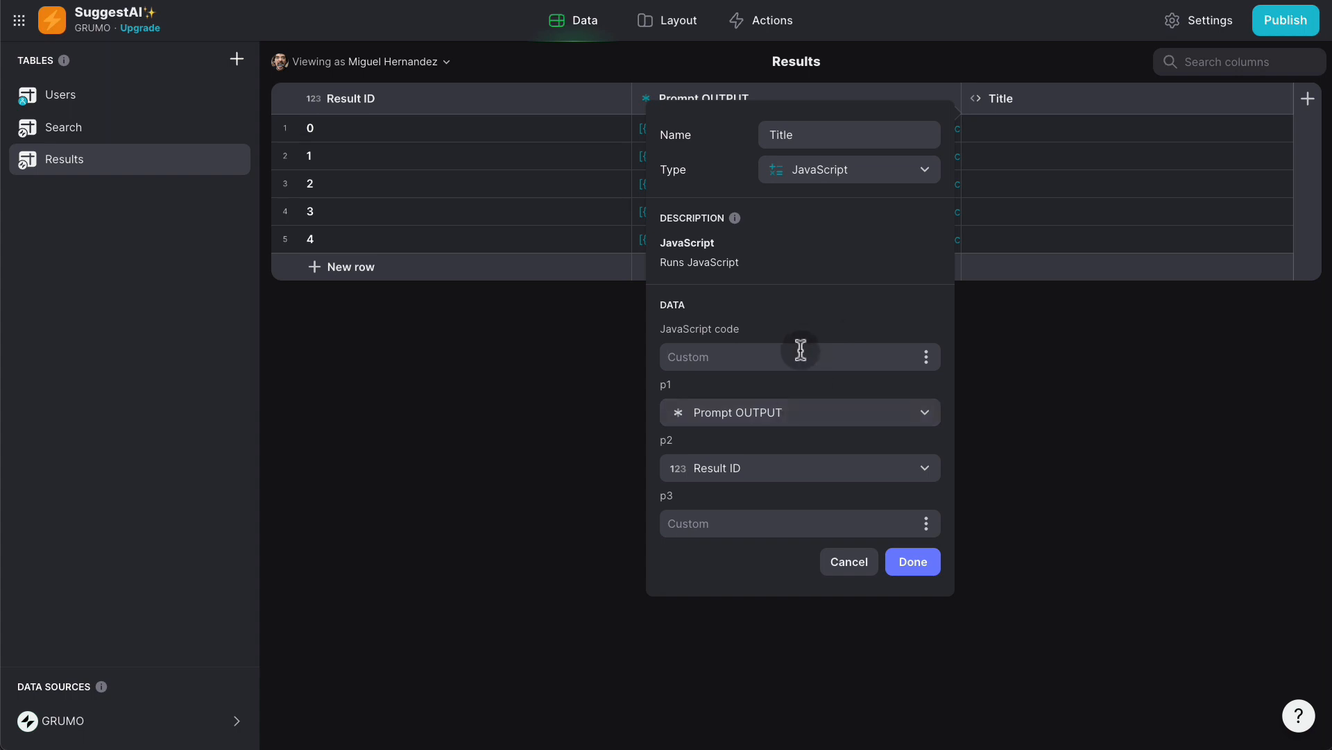
pyautogui.write('const jsonString = p1;  const javascriptObject = JSON.parse(jsonString);  return javascriptObject[p2].title;')
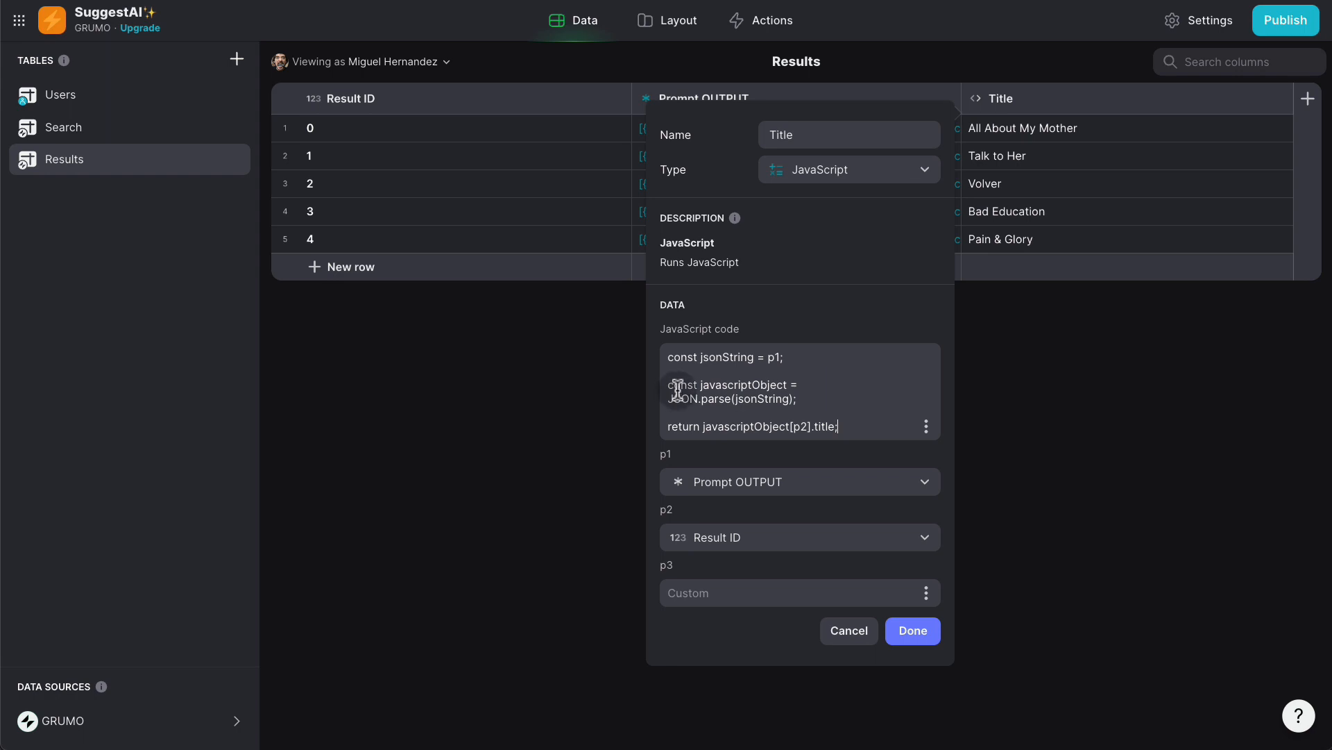
pyautogui.doubleClick(716, 397)
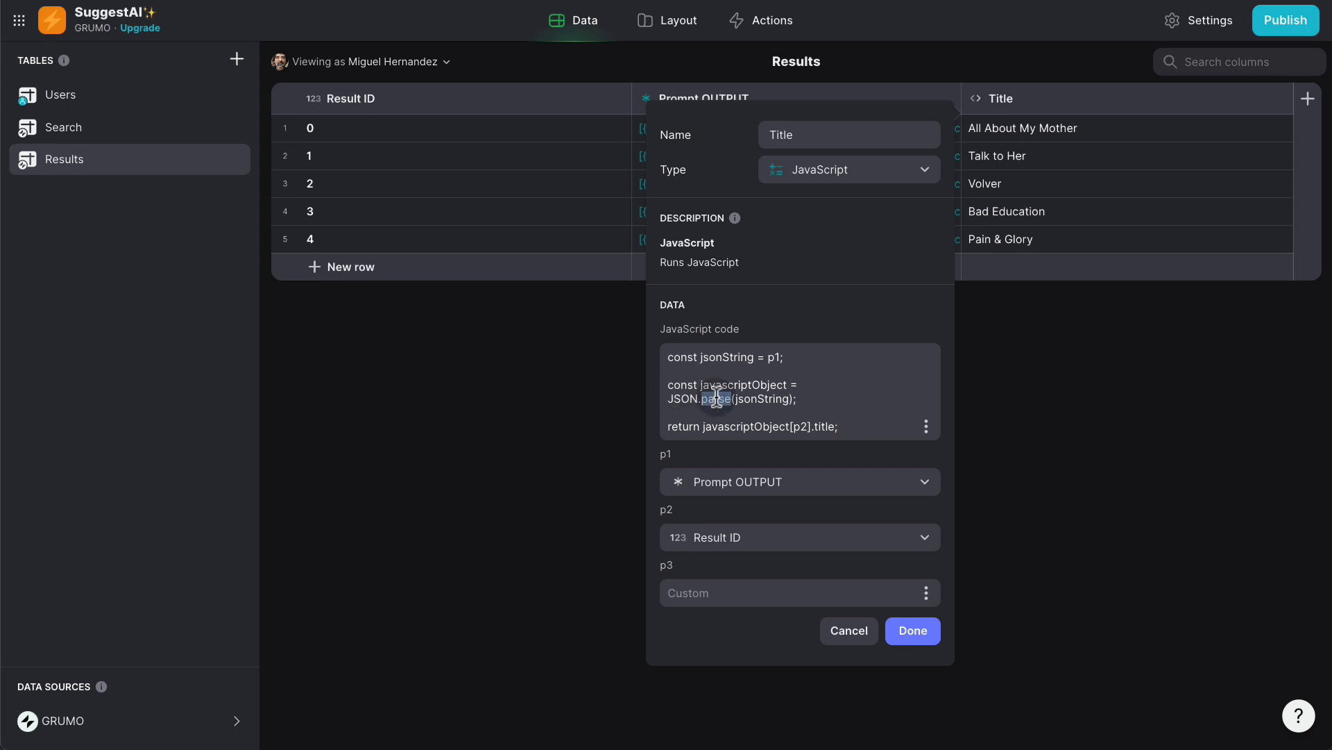
pyautogui.click(819, 395)
pyautogui.click(923, 629)
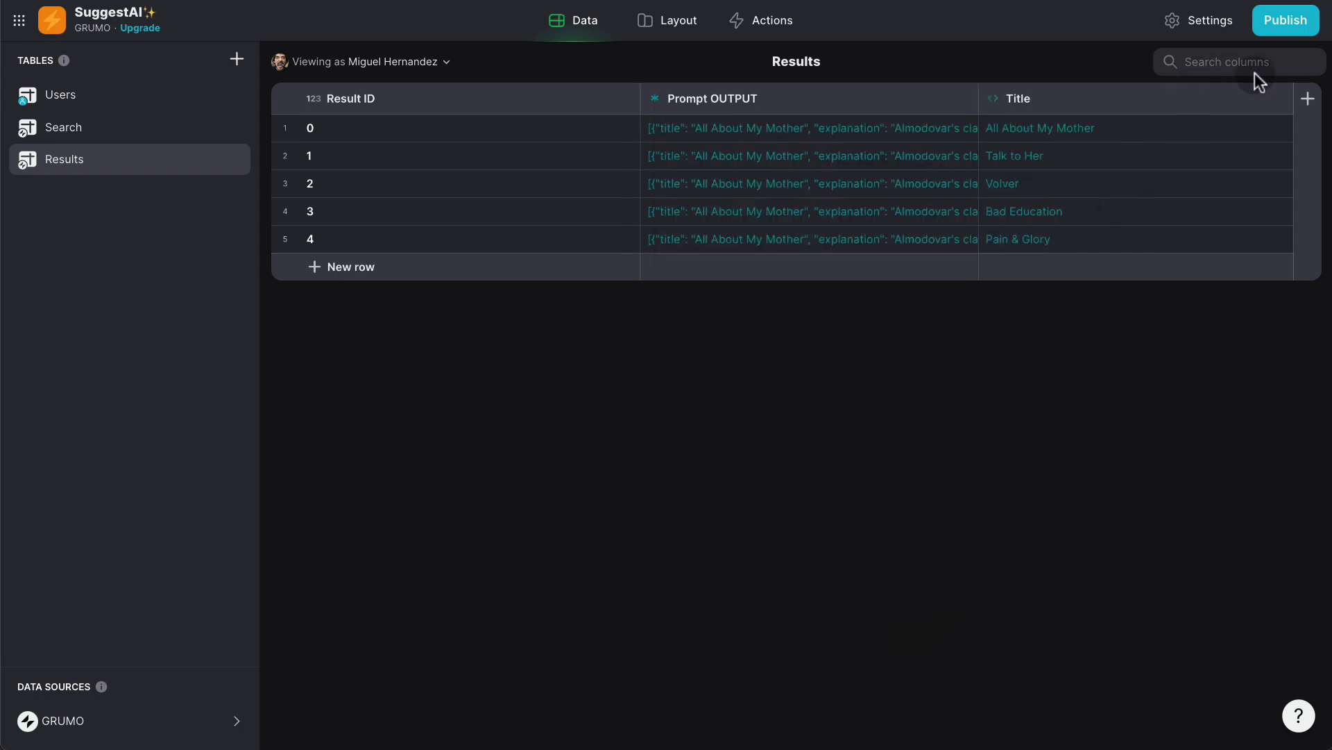
# Duplicate the Title column as Explanation, changing its JavaScript code to return javascriptObject[p2].explanation
pyautogui.click(1281, 98)
pyautogui.click(1199, 157)
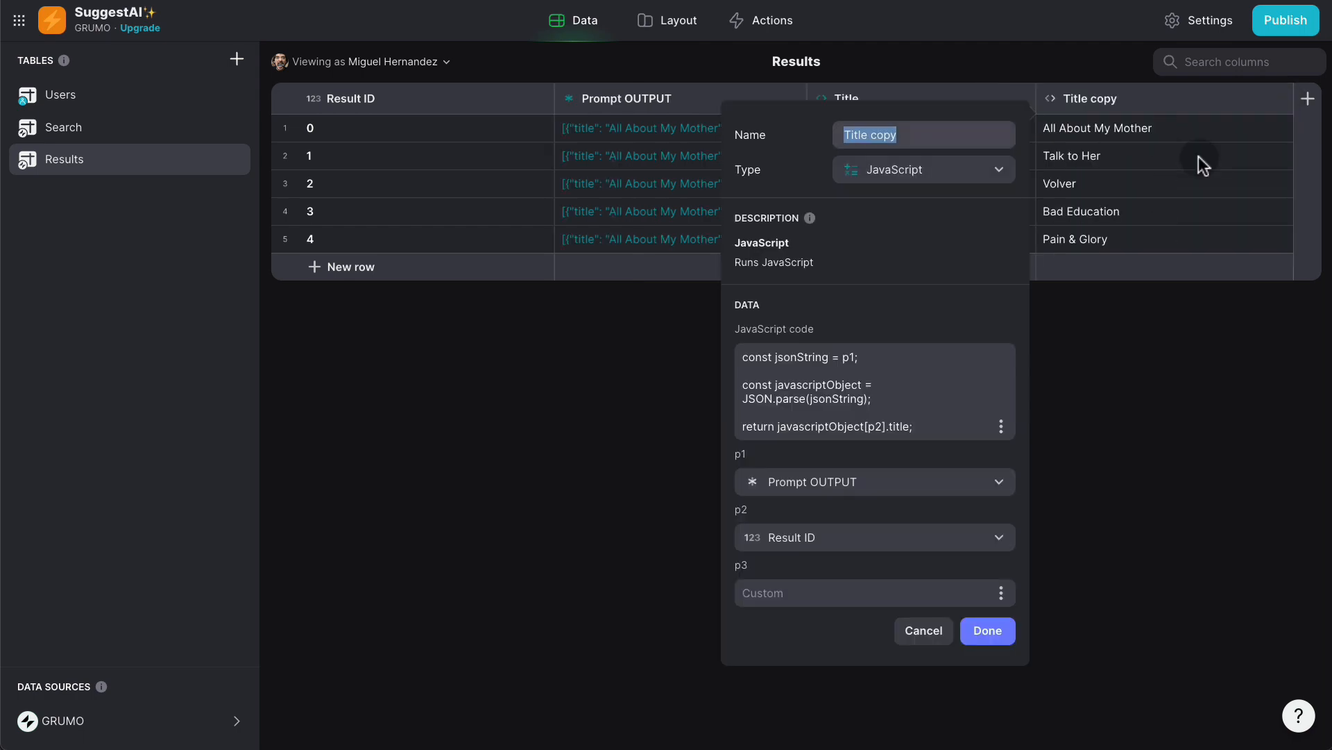
pyautogui.write('Explanation')
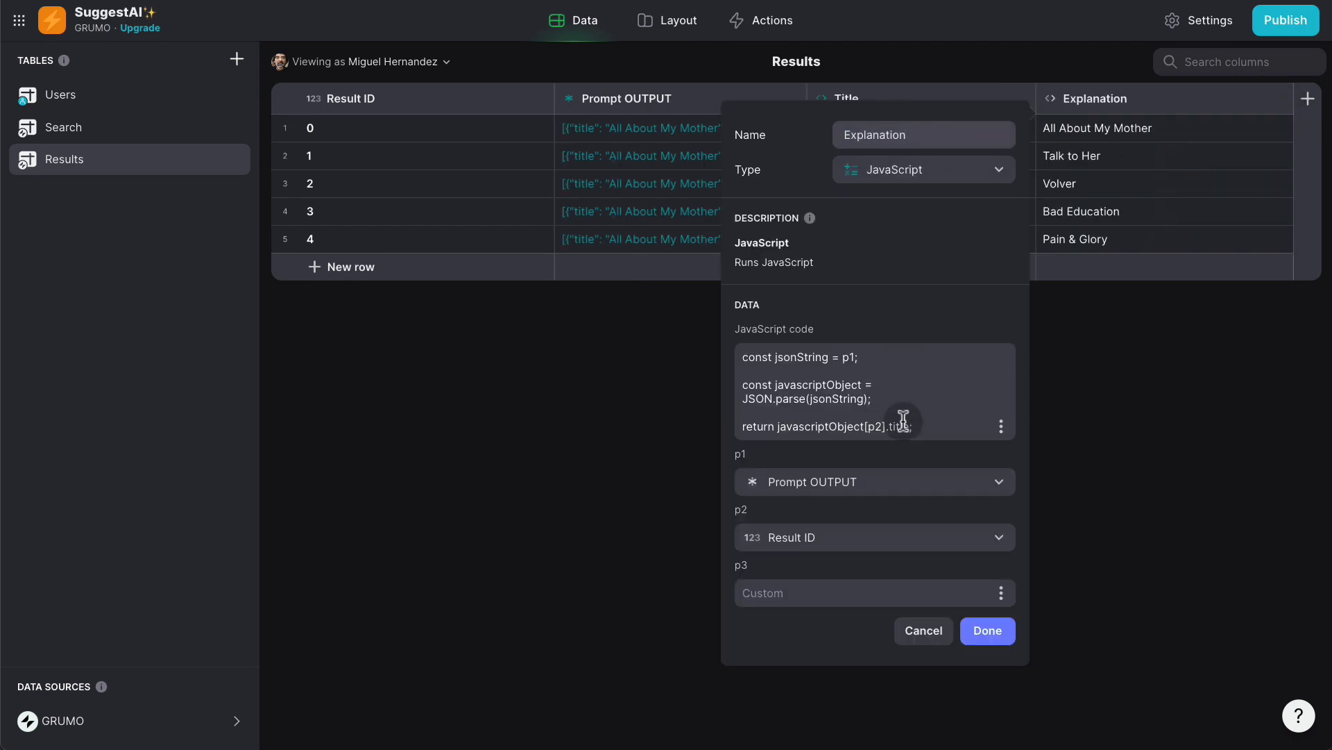
pyautogui.doubleClick(900, 425)
pyautogui.write('explanation')
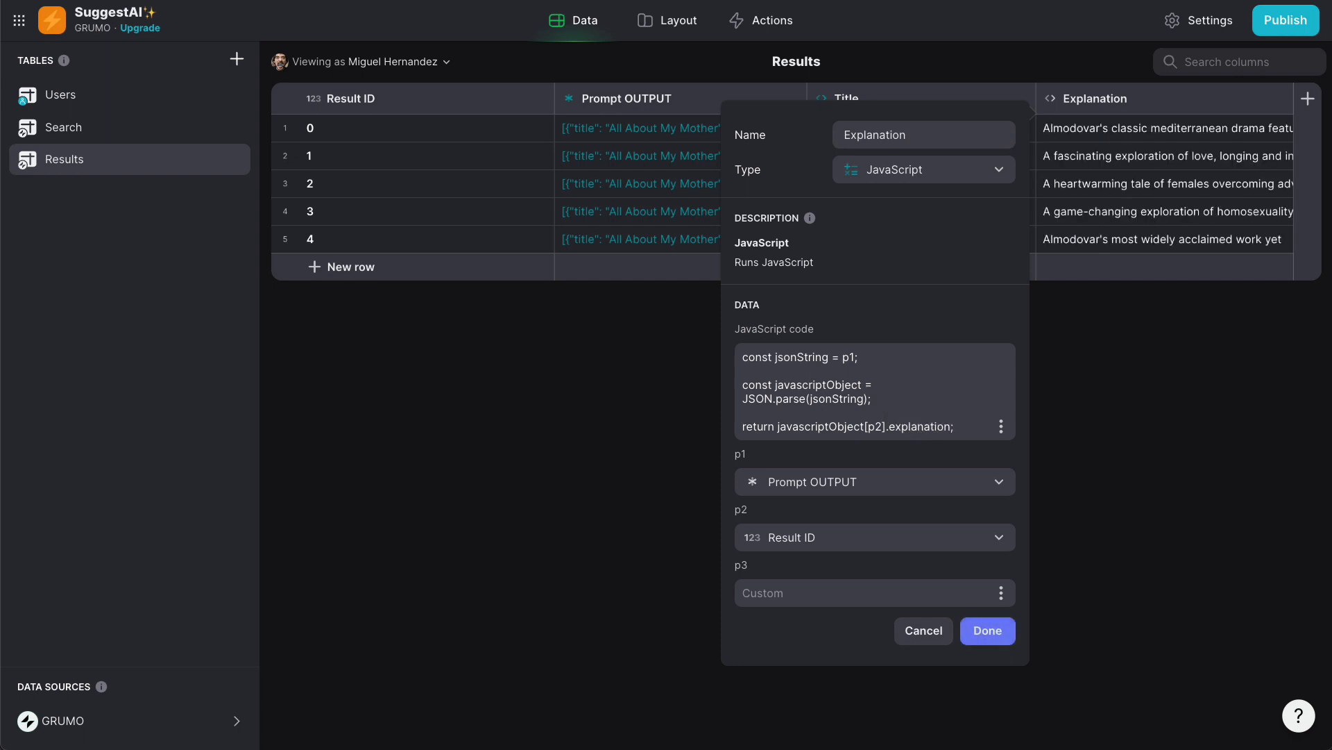
pyautogui.click(988, 630)
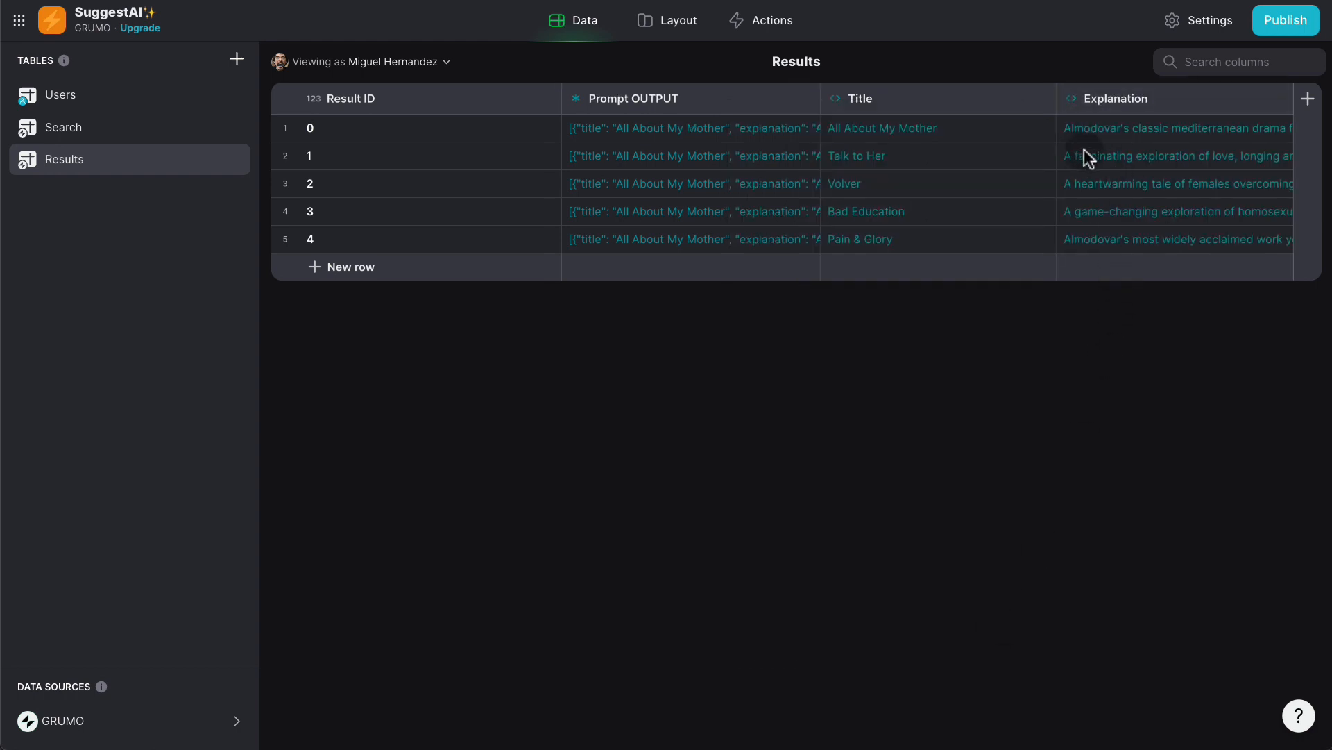
# On the Search screen's layout, replace the Prompt OUTPUT text with a List collection that uses the Results table as source
pyautogui.click(676, 25)
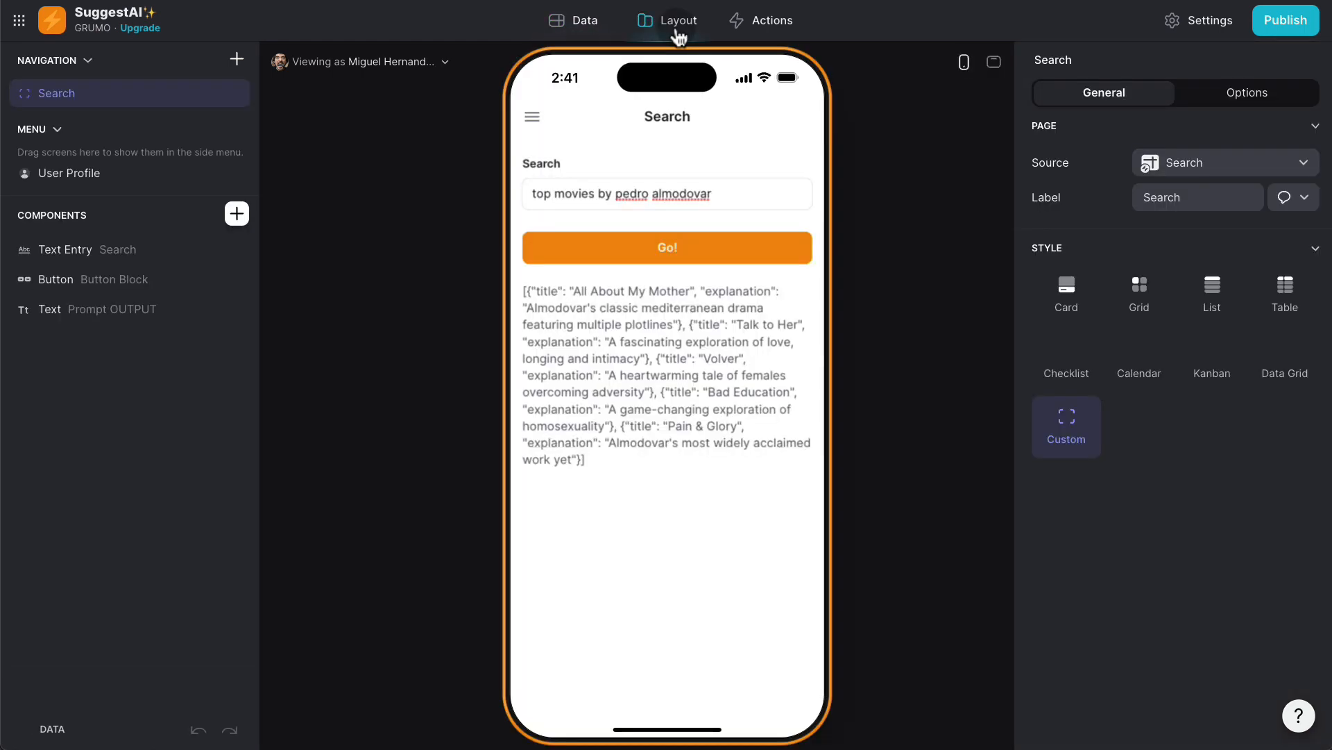
pyautogui.click(237, 308)
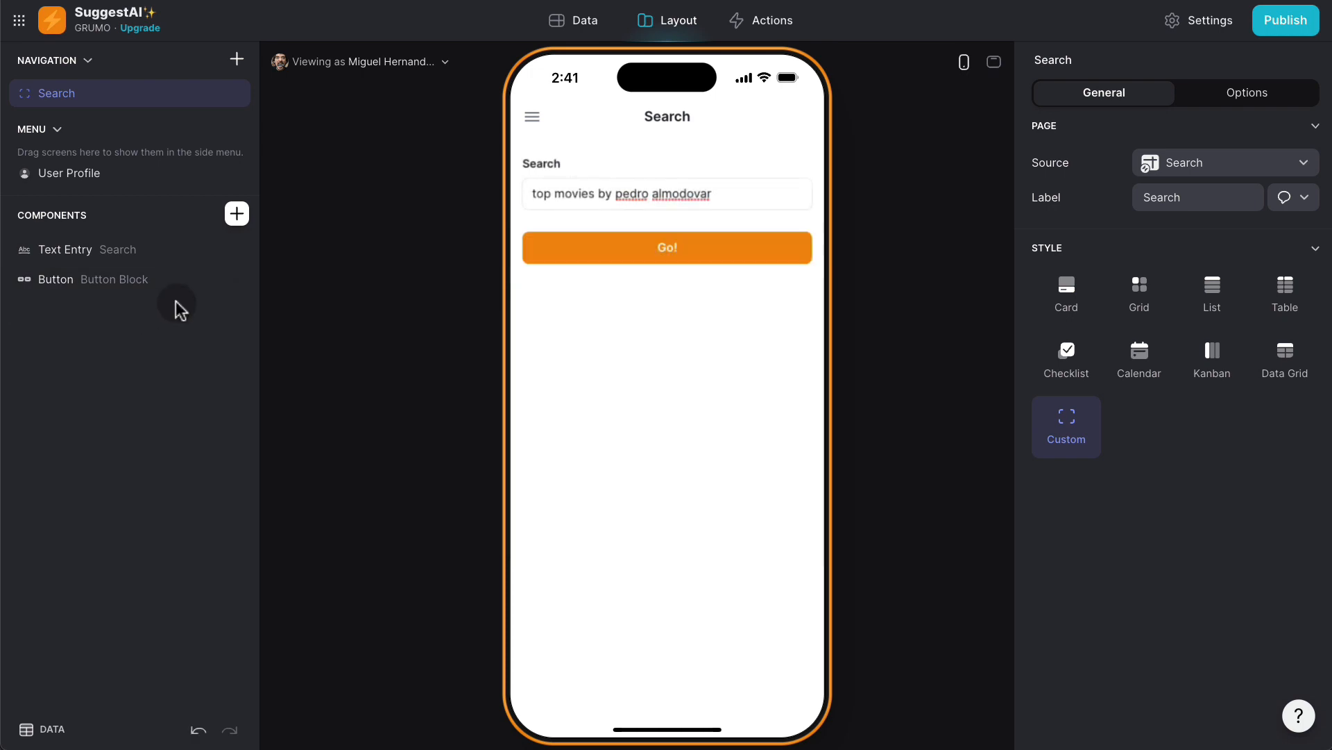
pyautogui.click(236, 213)
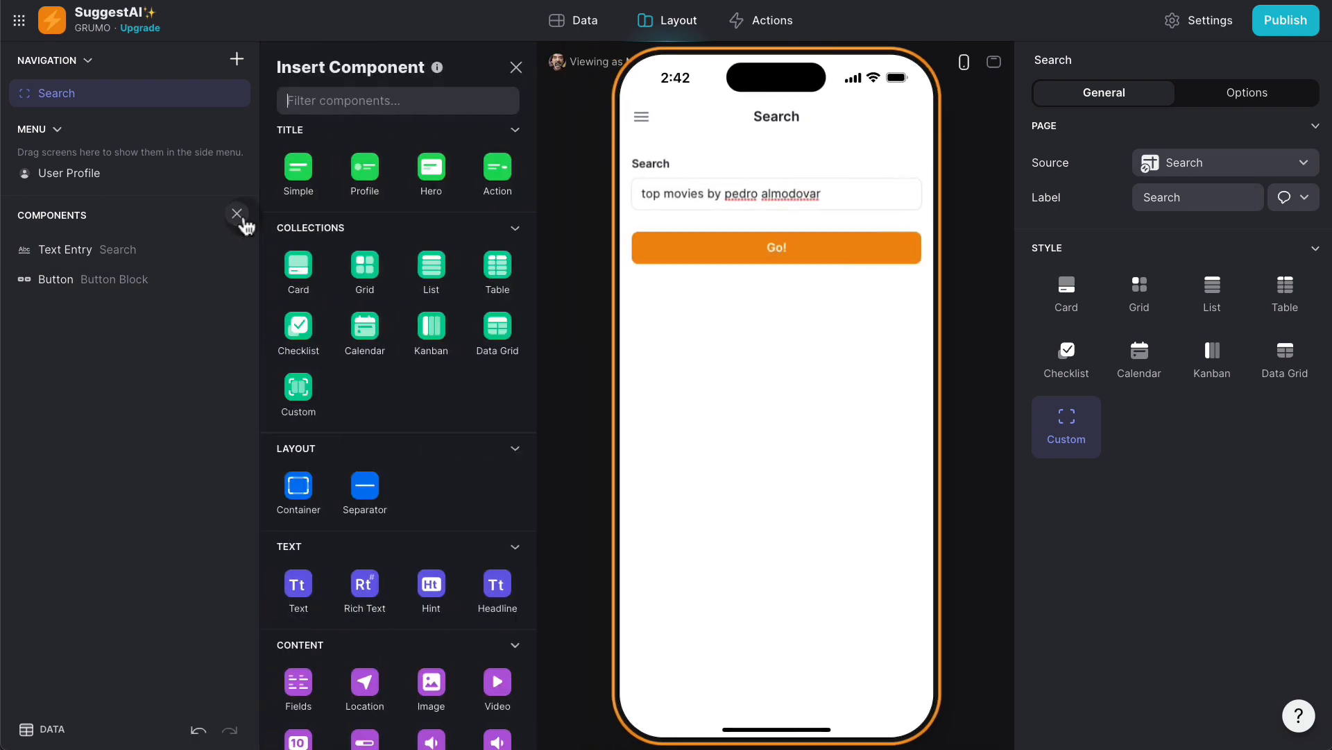
pyautogui.write('co')
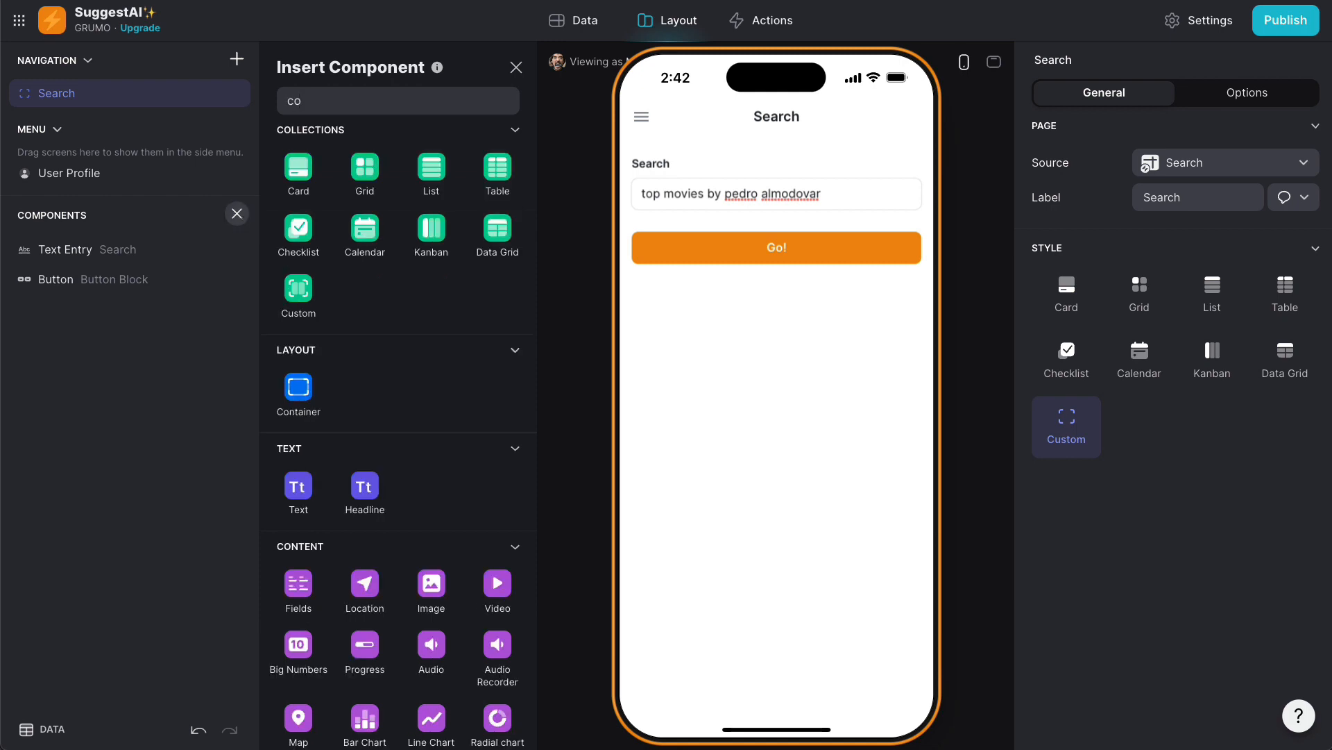
pyautogui.click(420, 179)
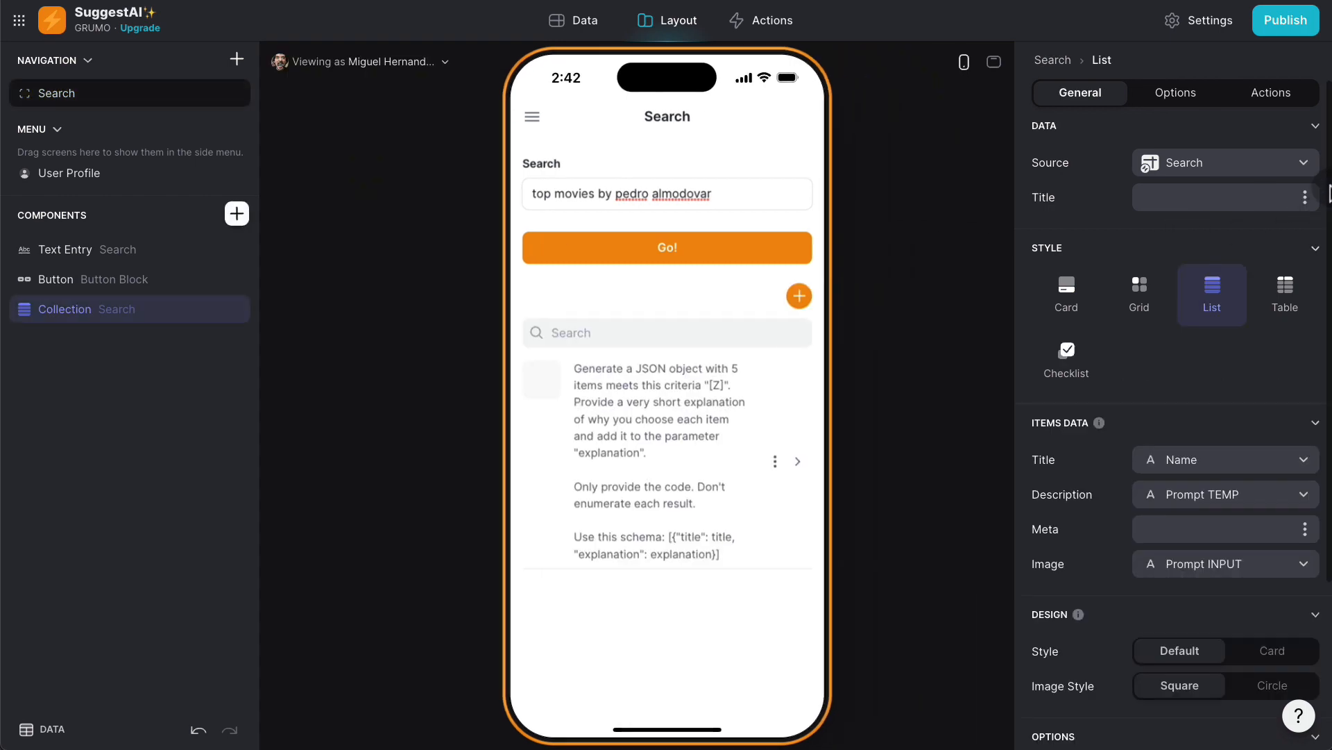
pyautogui.click(1279, 170)
pyautogui.click(1110, 282)
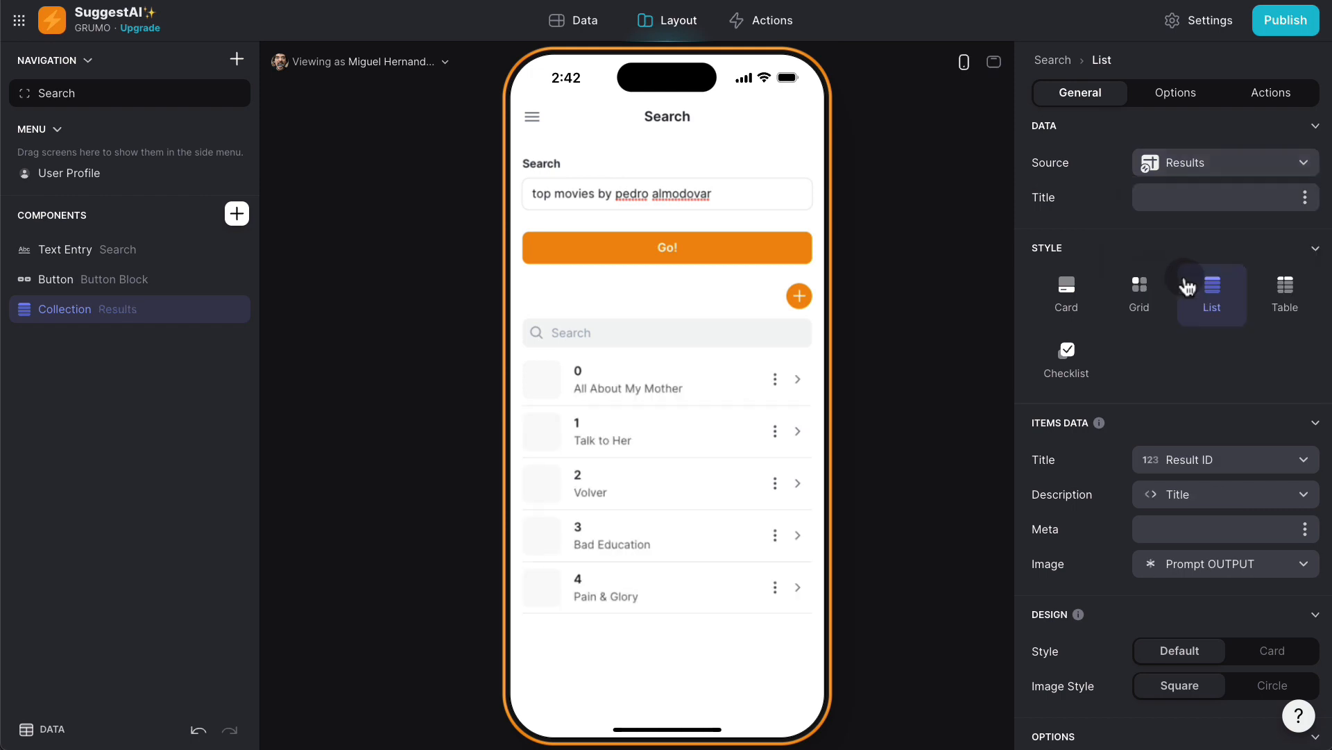
# Clear the list's item image and map the item title to Title and the description to Explanation
pyautogui.click(1214, 567)
pyautogui.click(1204, 388)
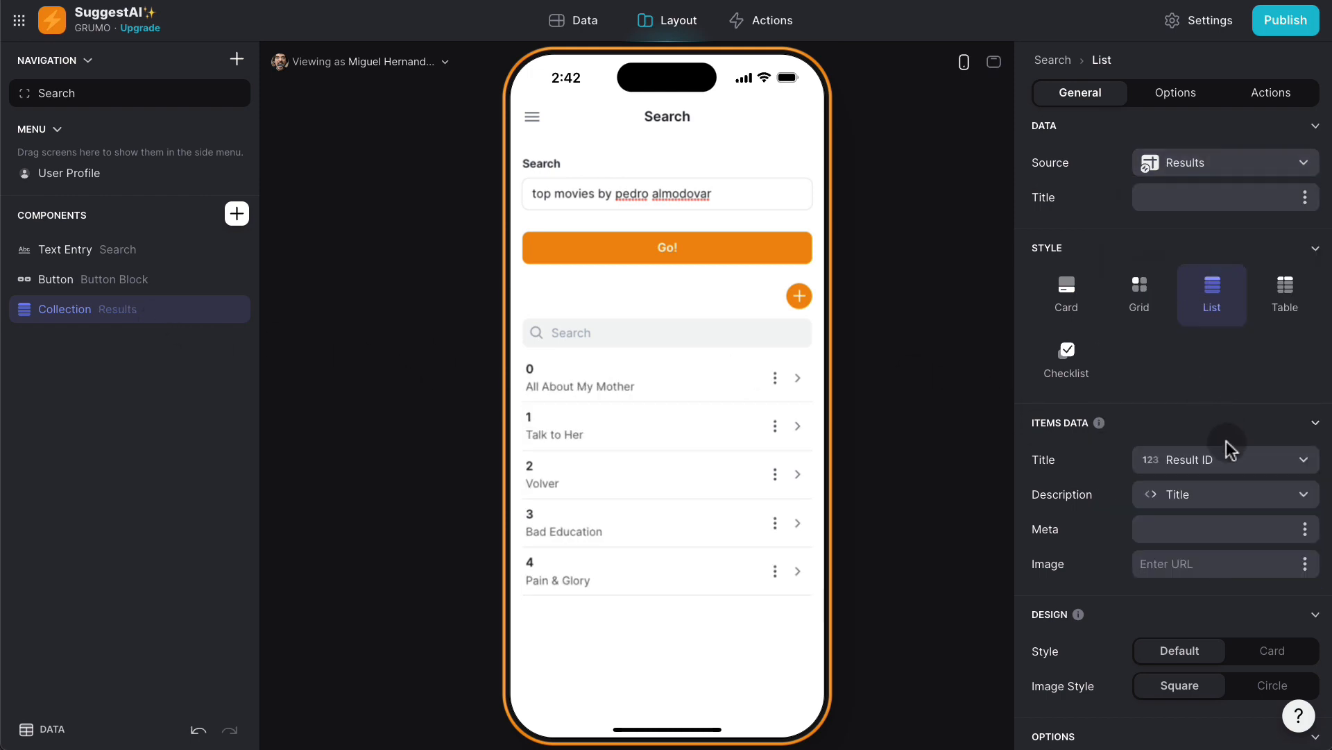
pyautogui.click(1249, 457)
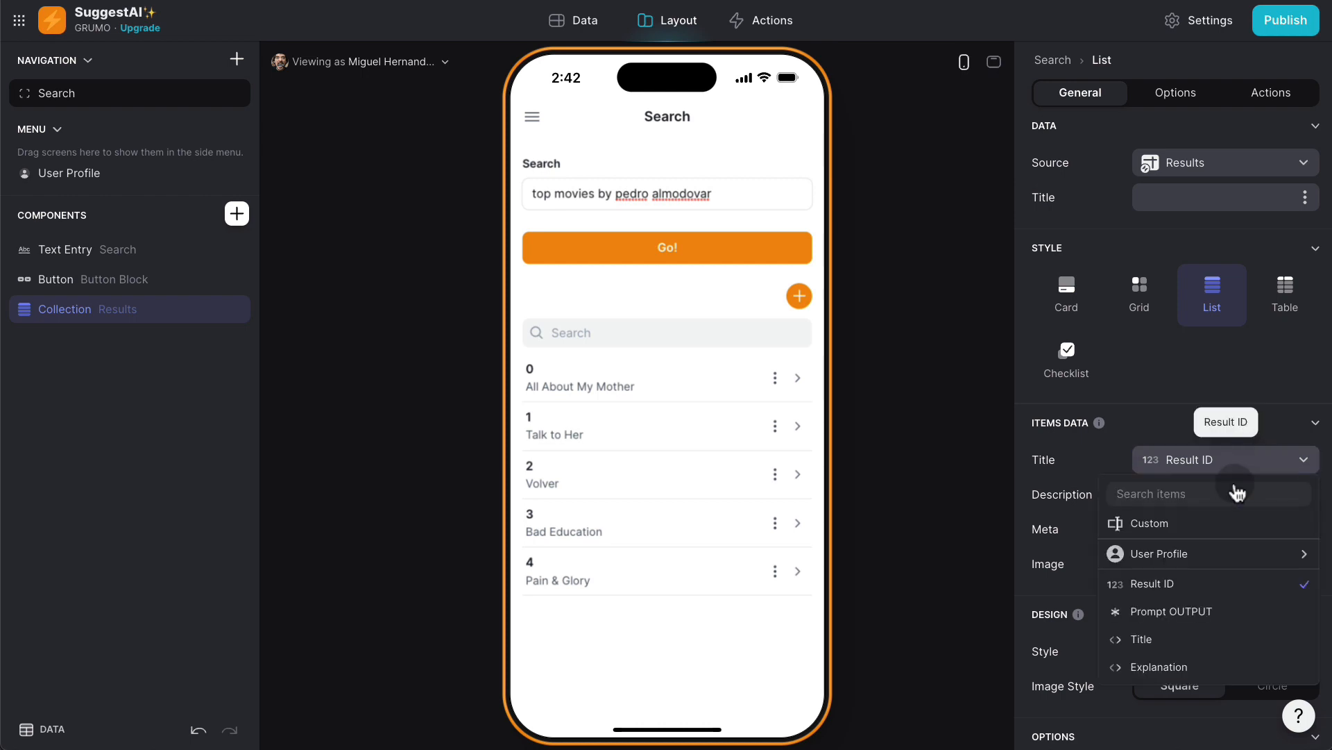
pyautogui.click(1166, 639)
pyautogui.click(1214, 497)
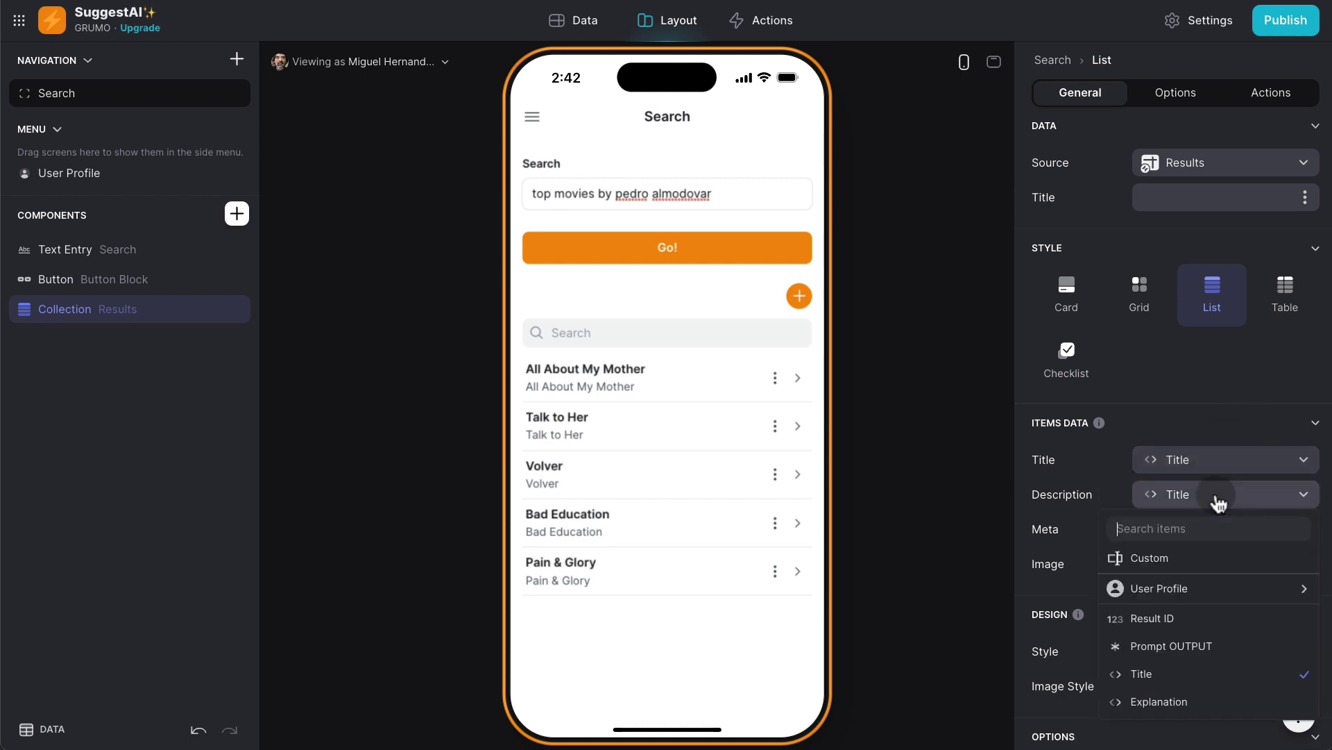
pyautogui.click(1156, 701)
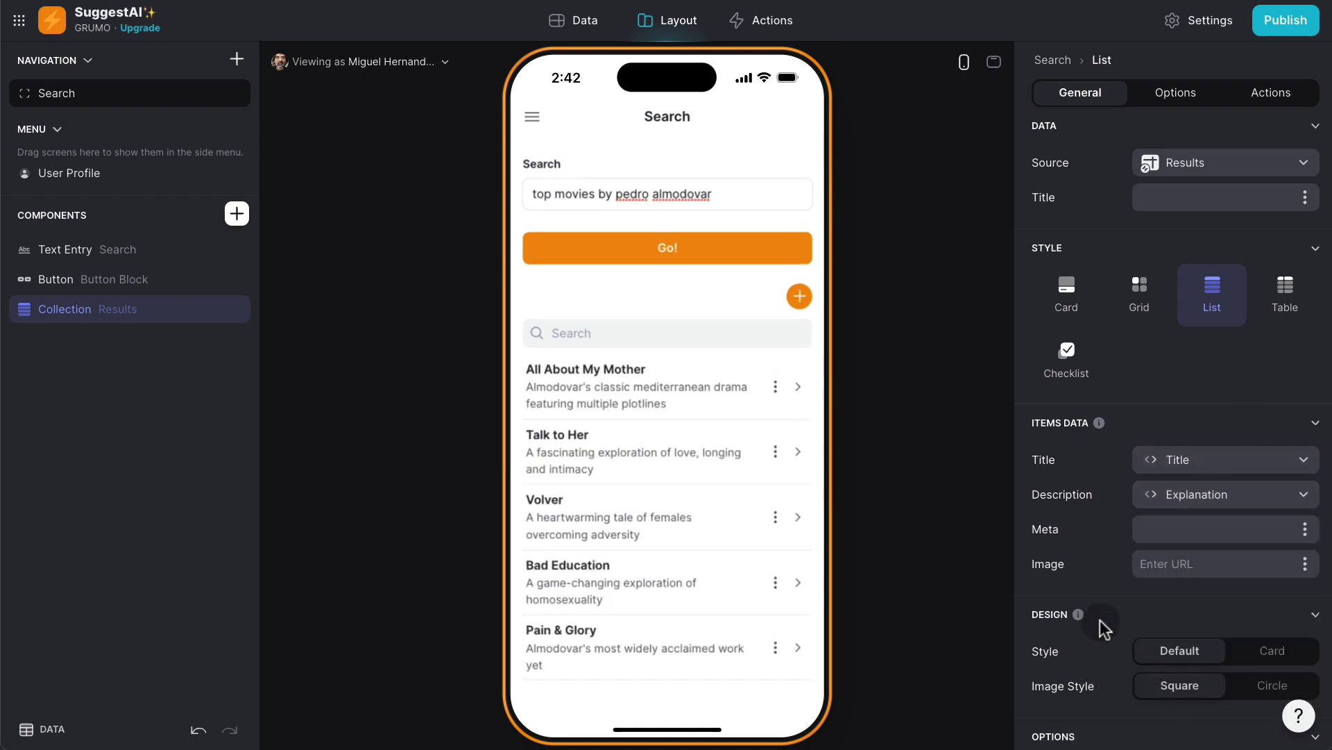
# Disallow adding and editing items in the Results list and hide its search bar
pyautogui.click(1267, 95)
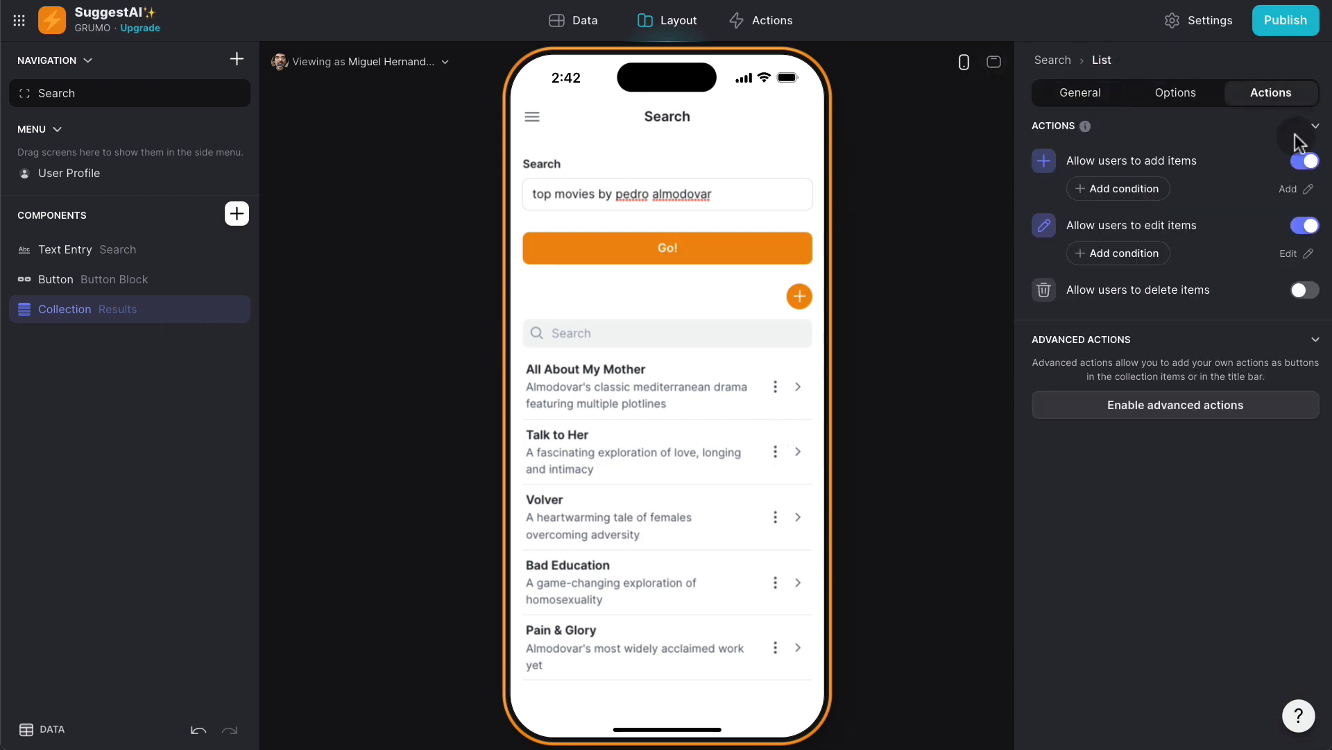
pyautogui.click(1305, 161)
pyautogui.click(1305, 199)
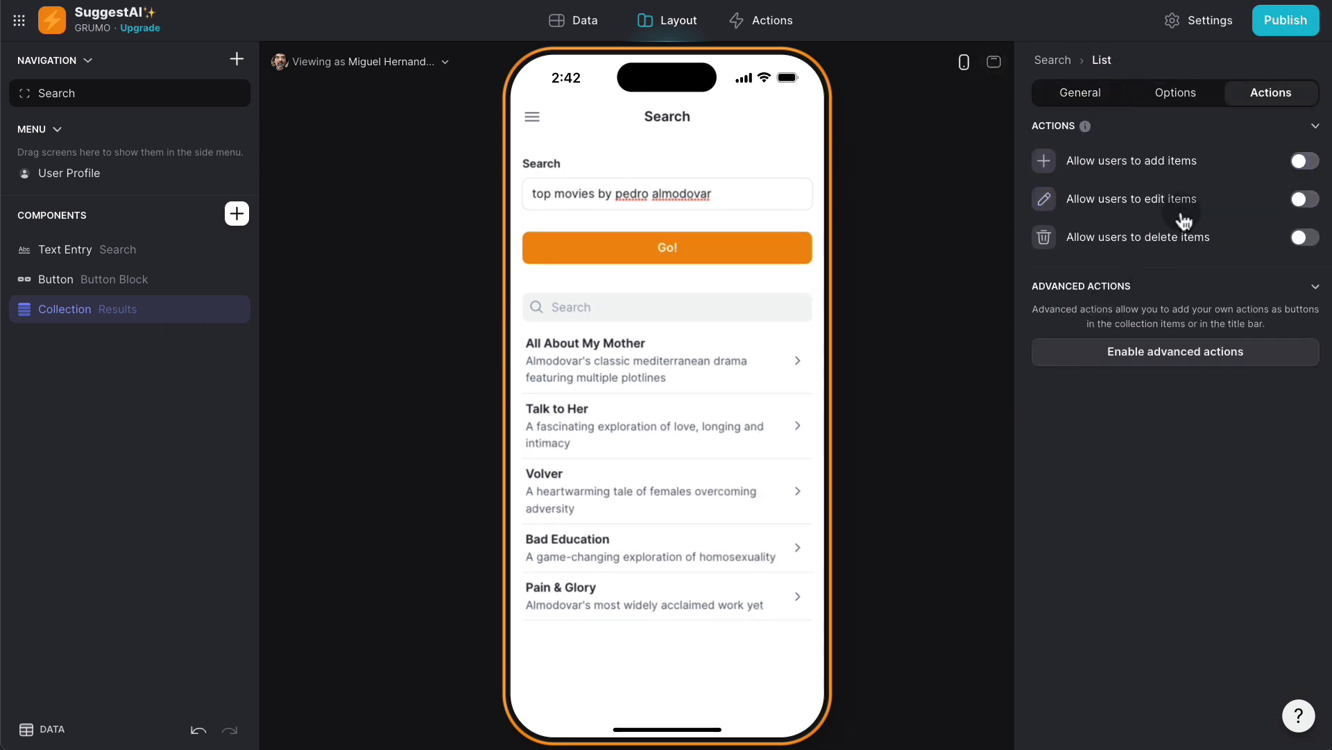
pyautogui.click(1173, 94)
pyautogui.click(1069, 498)
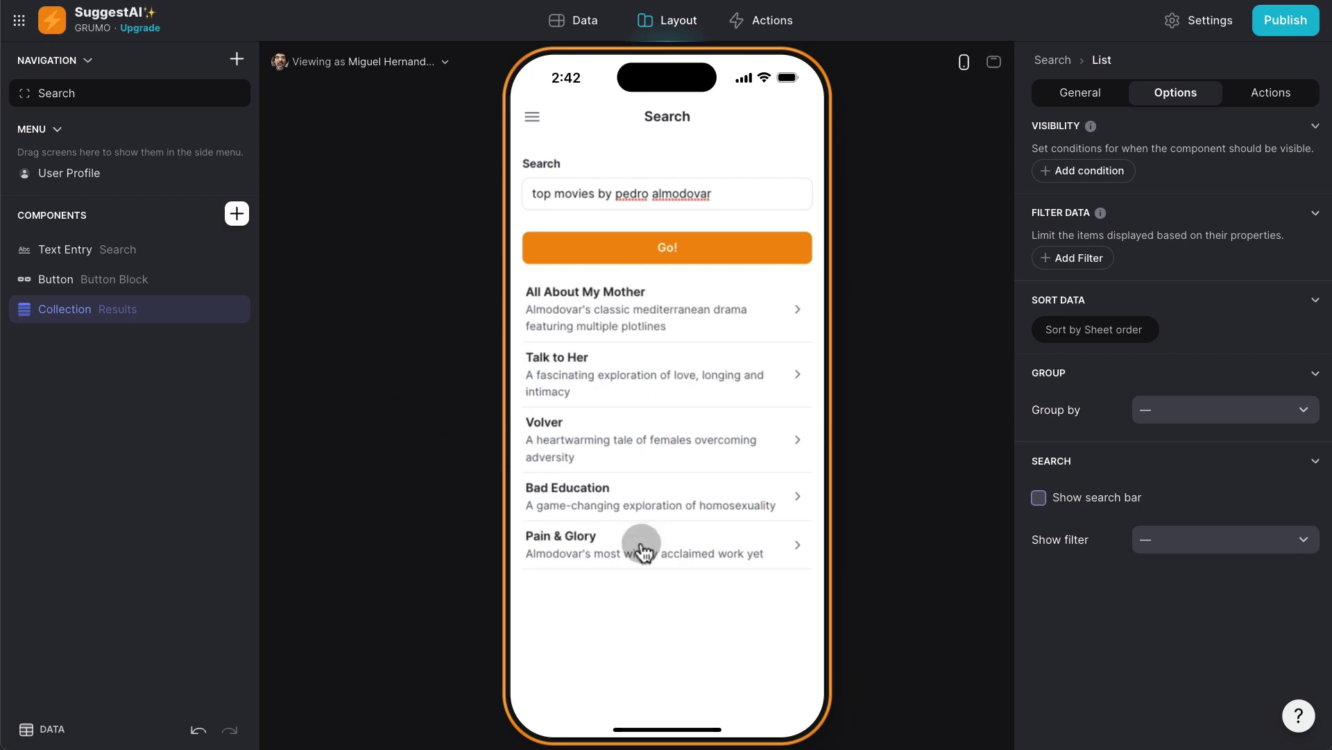
# Test the app preview by running a search for "top books about space"
pyautogui.tripleClick(750, 193)
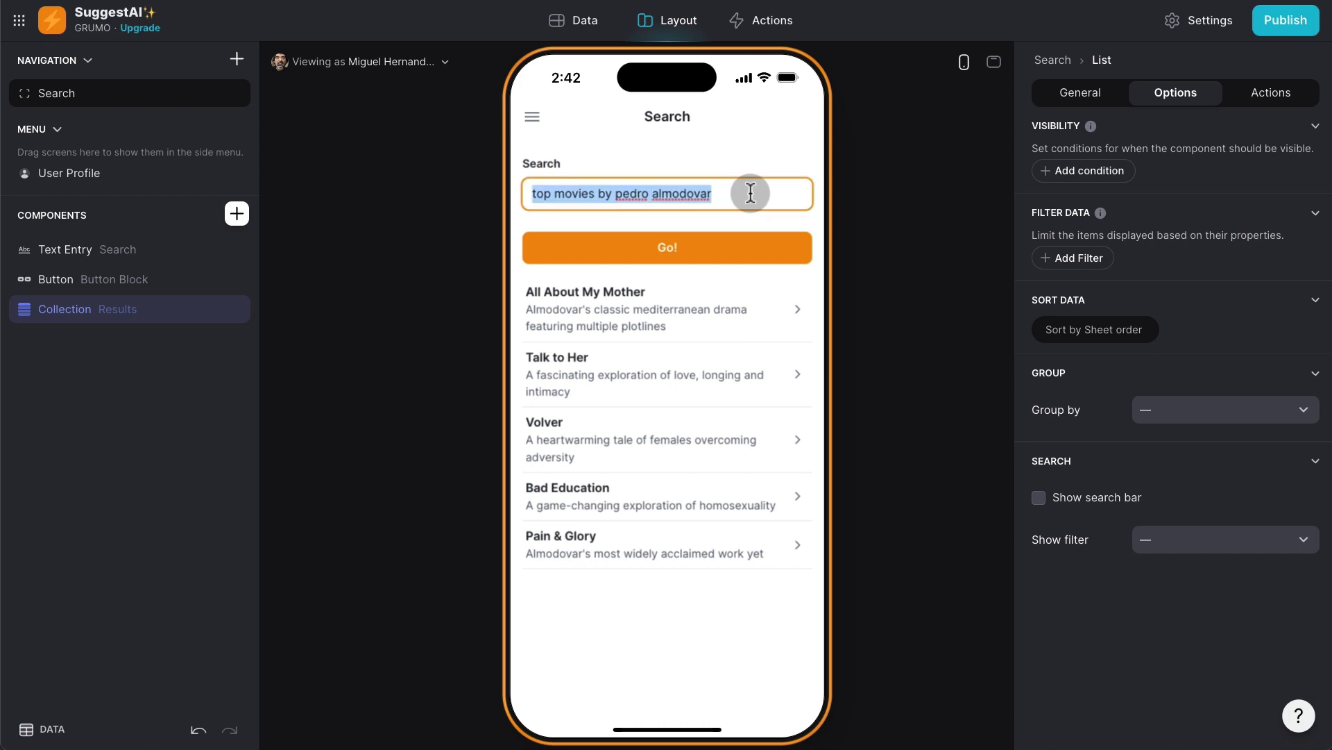
pyautogui.write('top ')
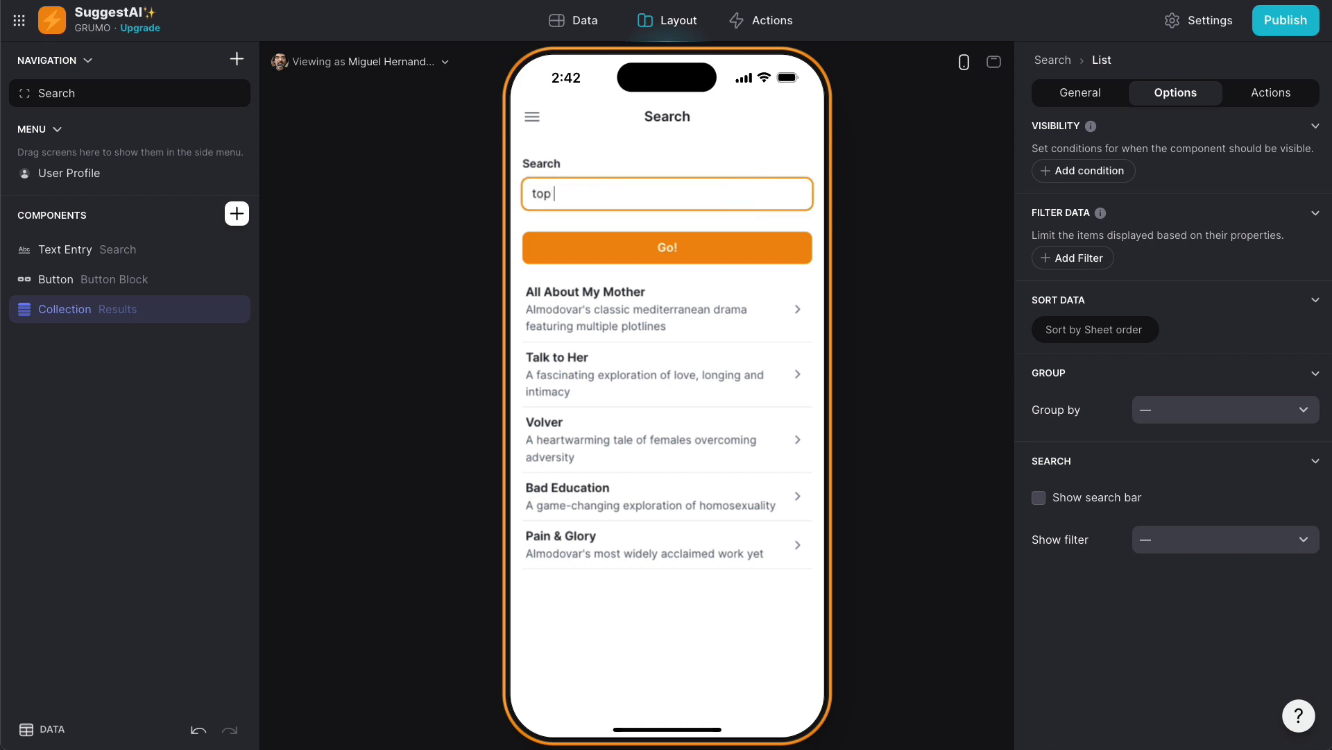
pyautogui.write('books about space')
pyautogui.click(733, 246)
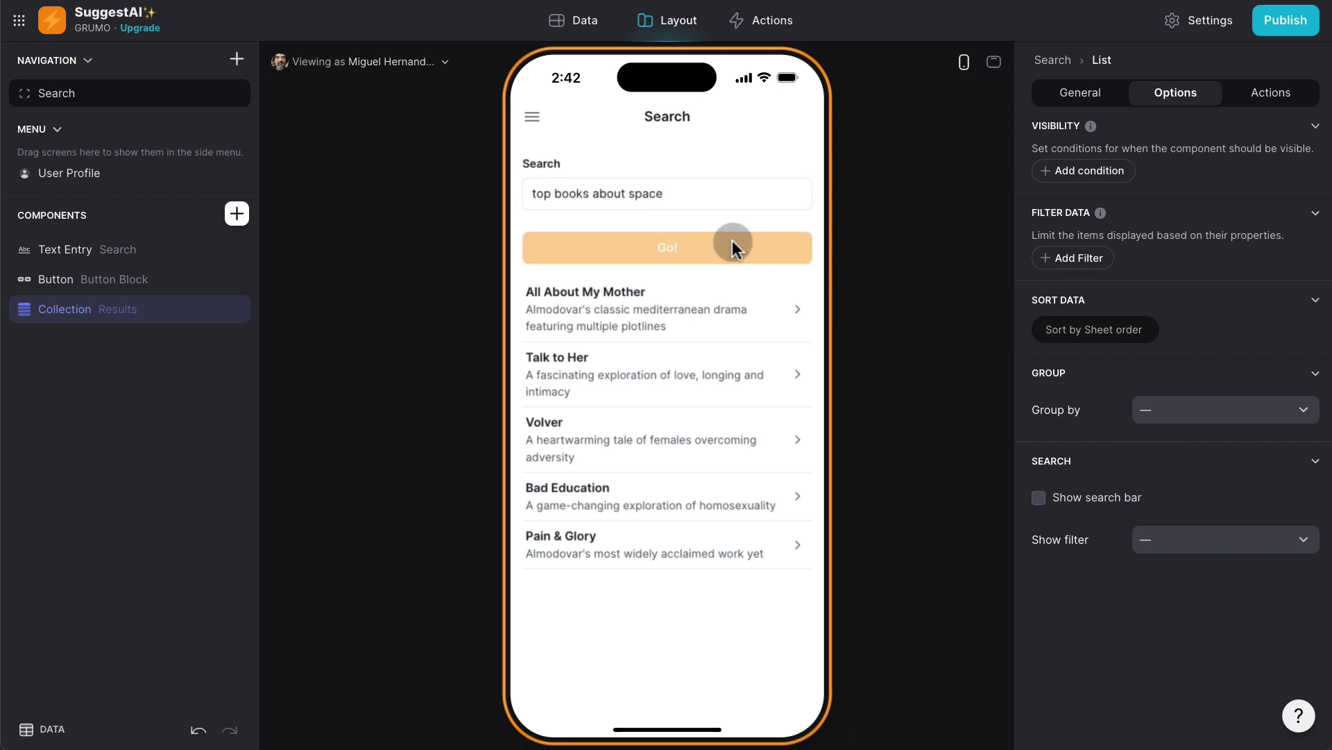
# Run another test search in the preview for "top comedy movies from the 90s" and review the whole results list
pyautogui.click(696, 184)
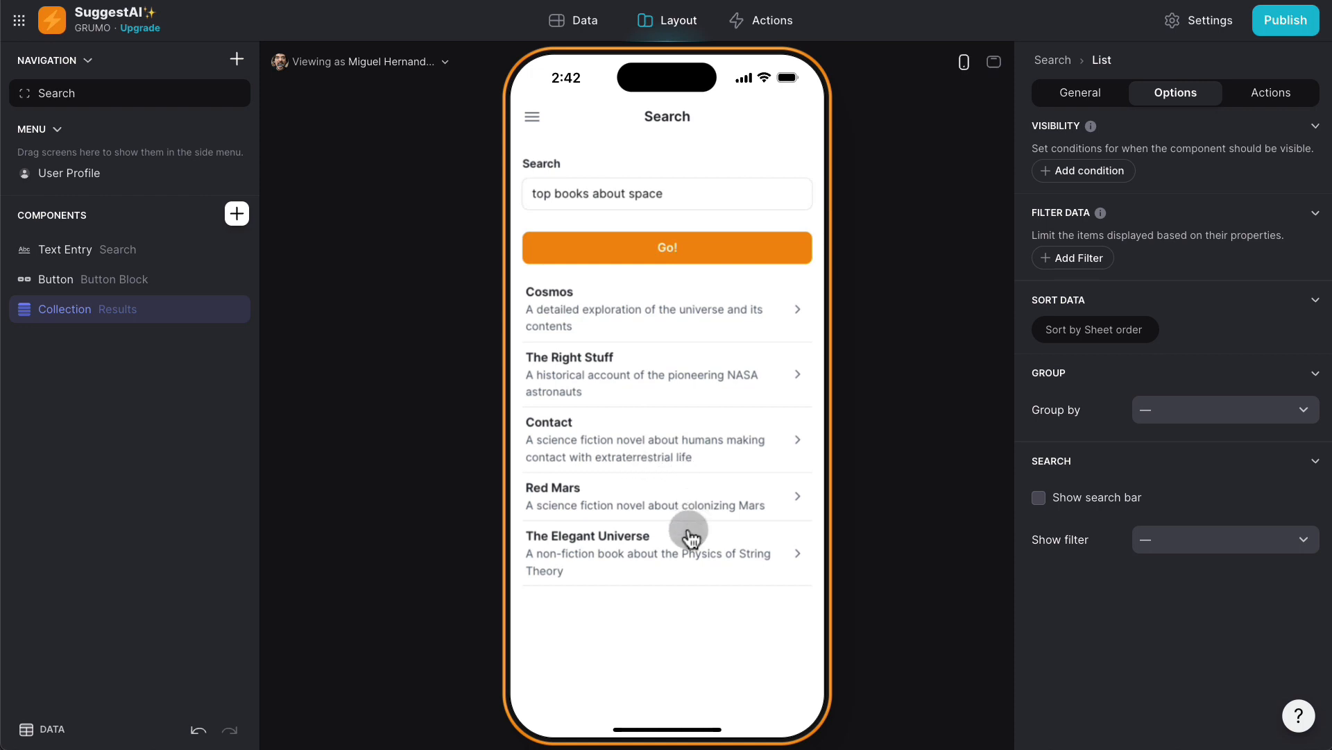
pyautogui.tripleClick(686, 195)
pyautogui.write('top c')
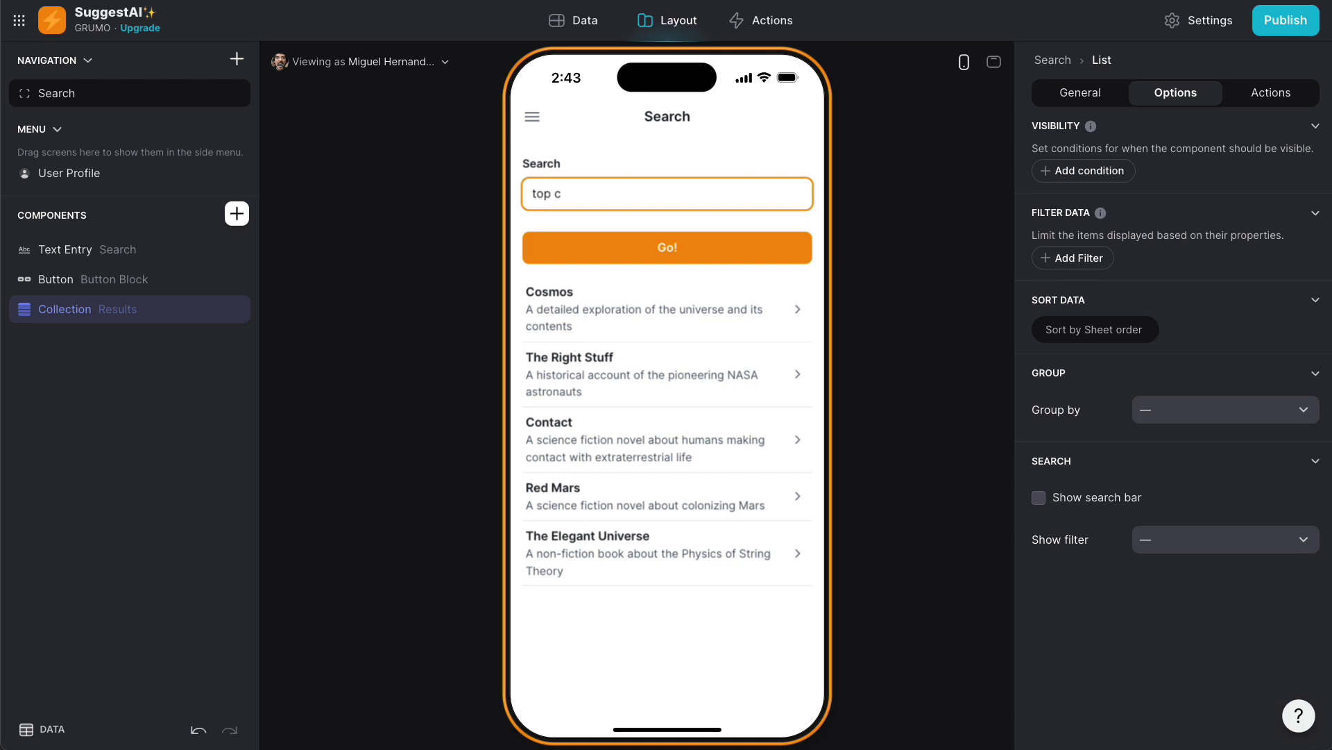
pyautogui.write('omedy movies from the ')
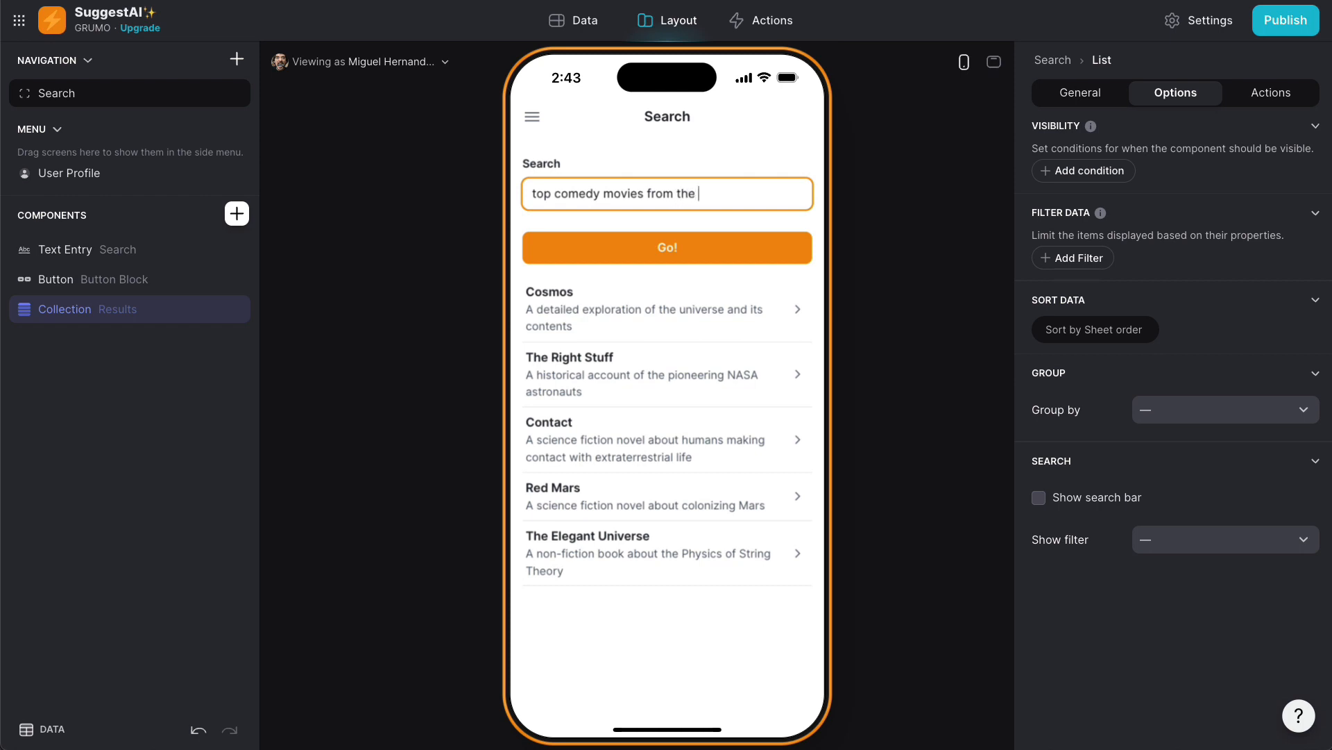
pyautogui.write('90s')
pyautogui.click(687, 248)
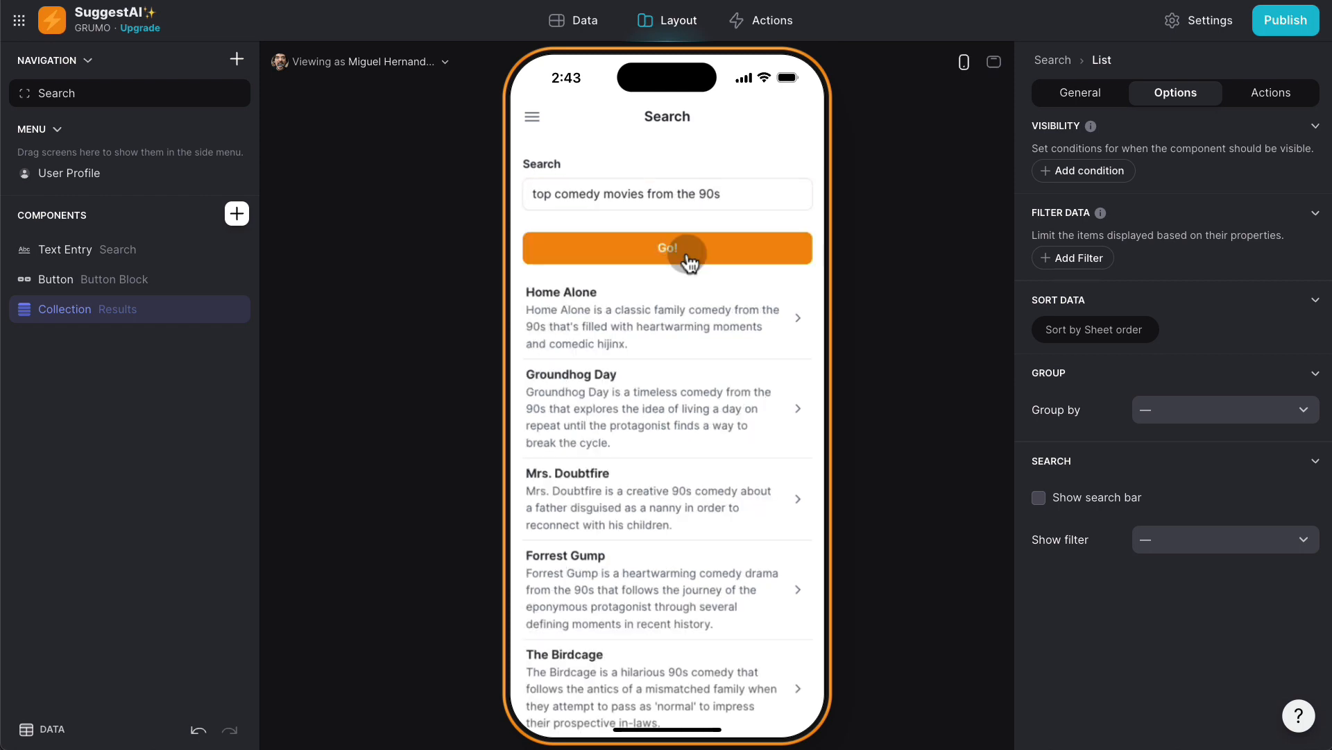
pyautogui.scroll(-2, 717, 300)
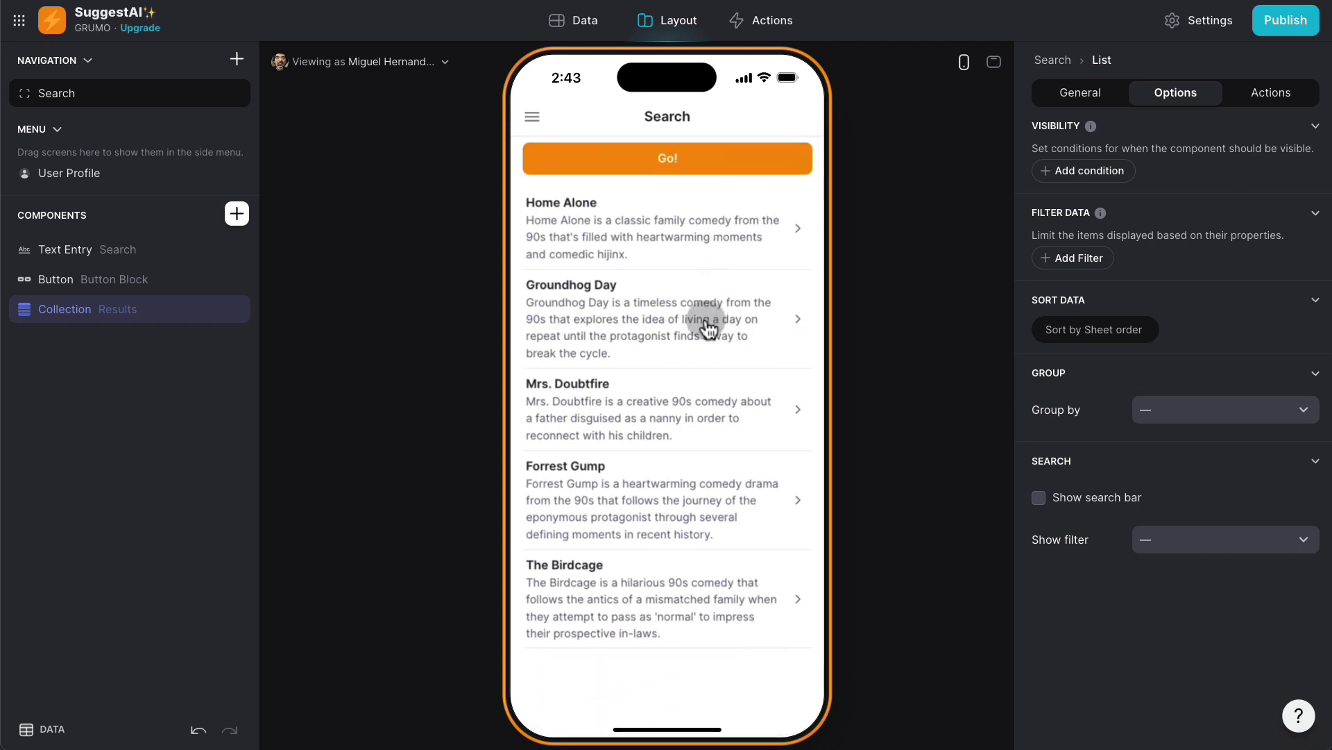
# Open the Groundhog Day item's details screen and delete its Title, Breadcrumbs and Fields components
pyautogui.click(708, 326)
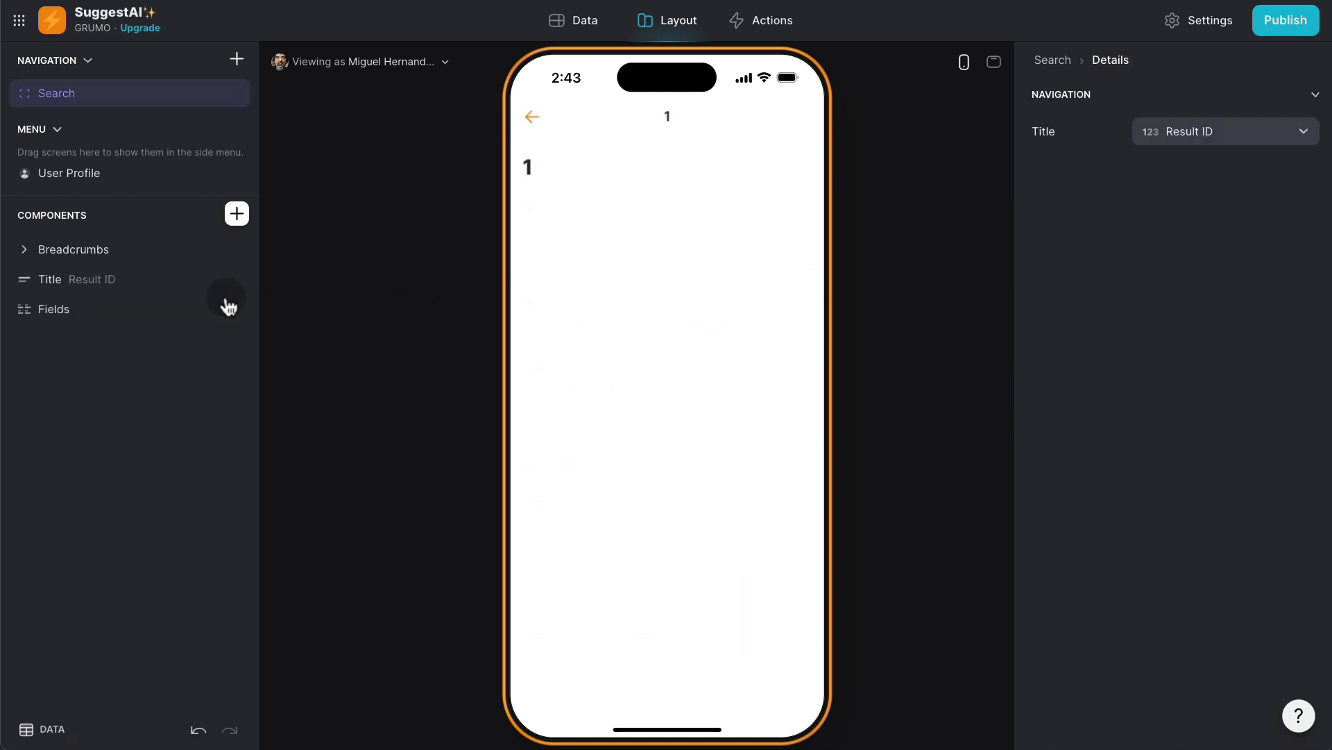
pyautogui.click(237, 279)
pyautogui.click(238, 251)
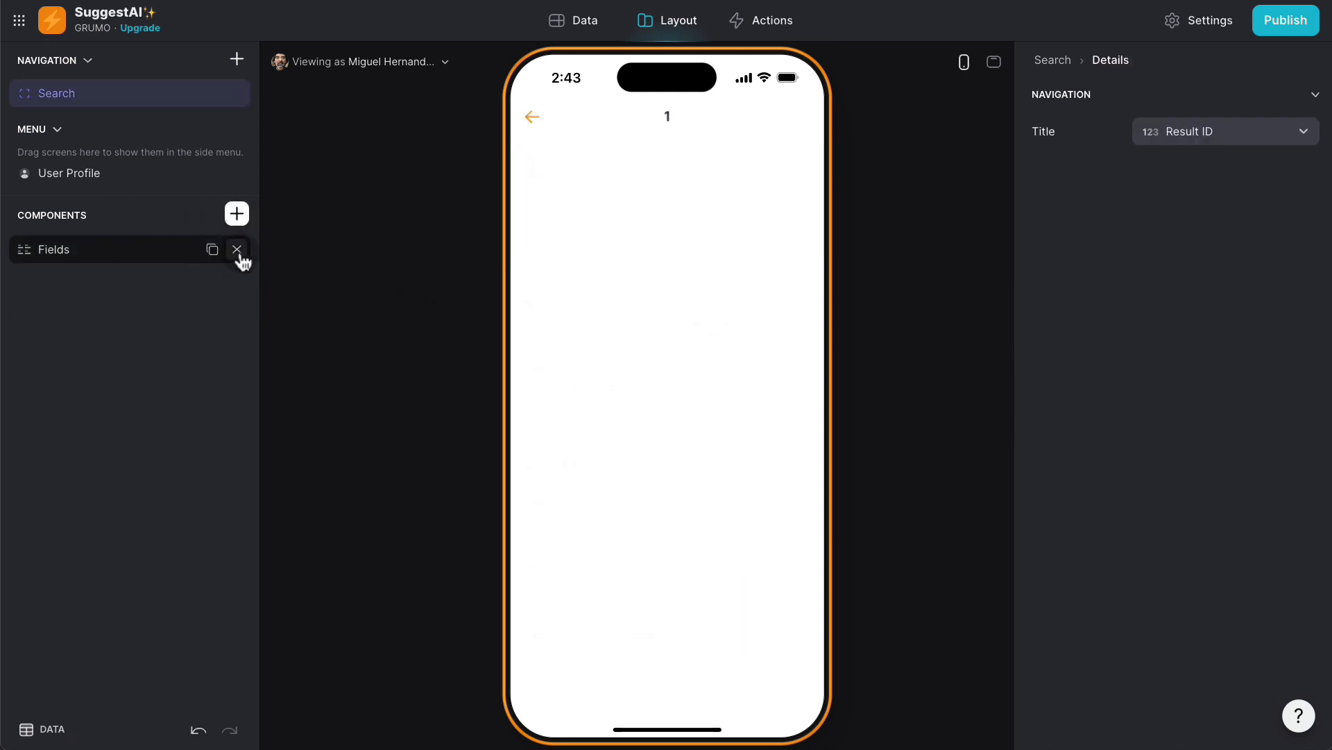
pyautogui.click(236, 249)
# Add a centre-aligned Text component to the details screen and duplicate it
pyautogui.click(237, 214)
pyautogui.write('text')
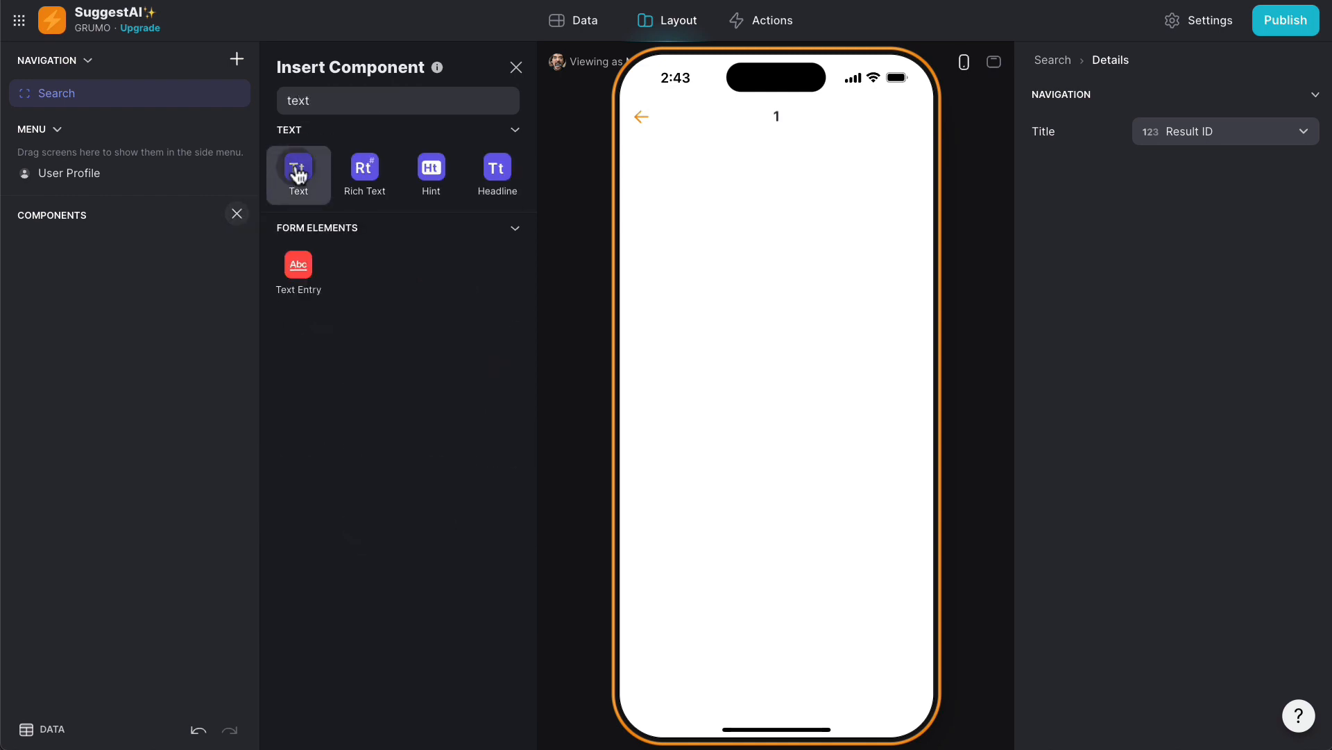
pyautogui.click(299, 174)
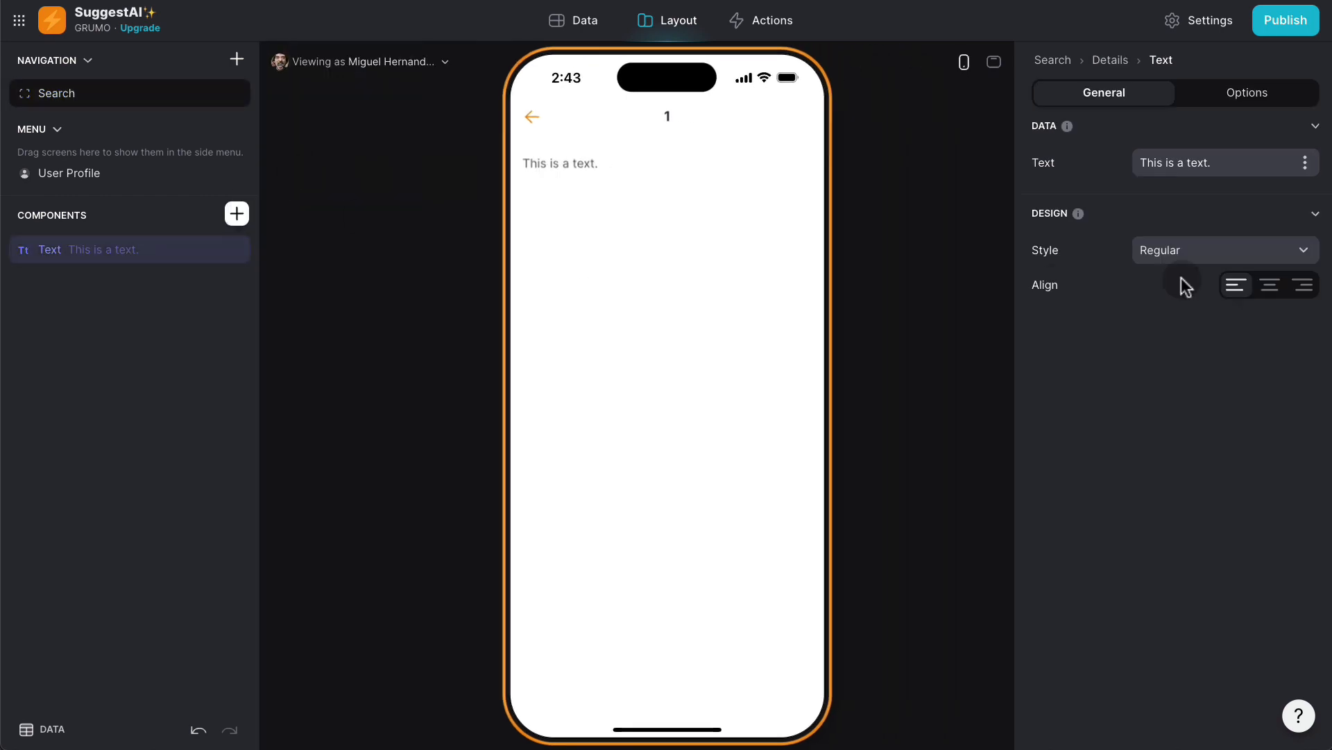
pyautogui.click(1270, 284)
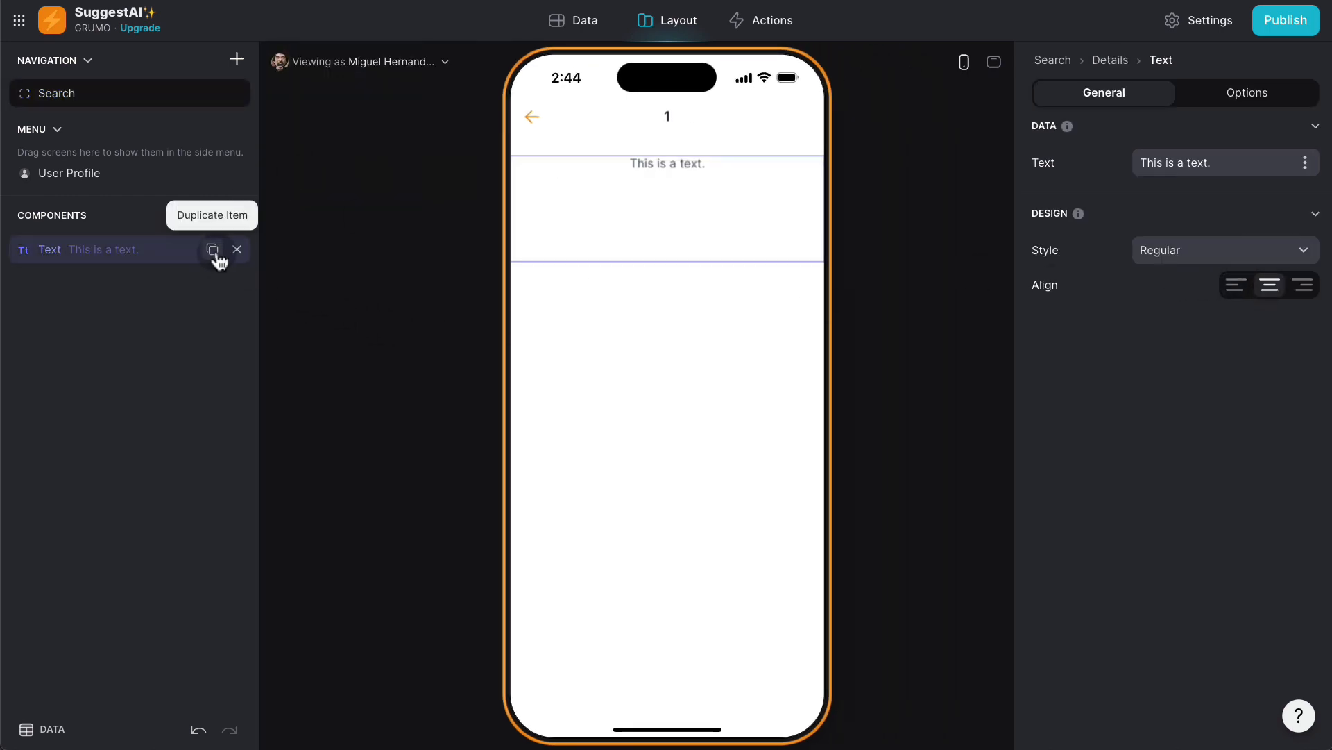
pyautogui.click(222, 253)
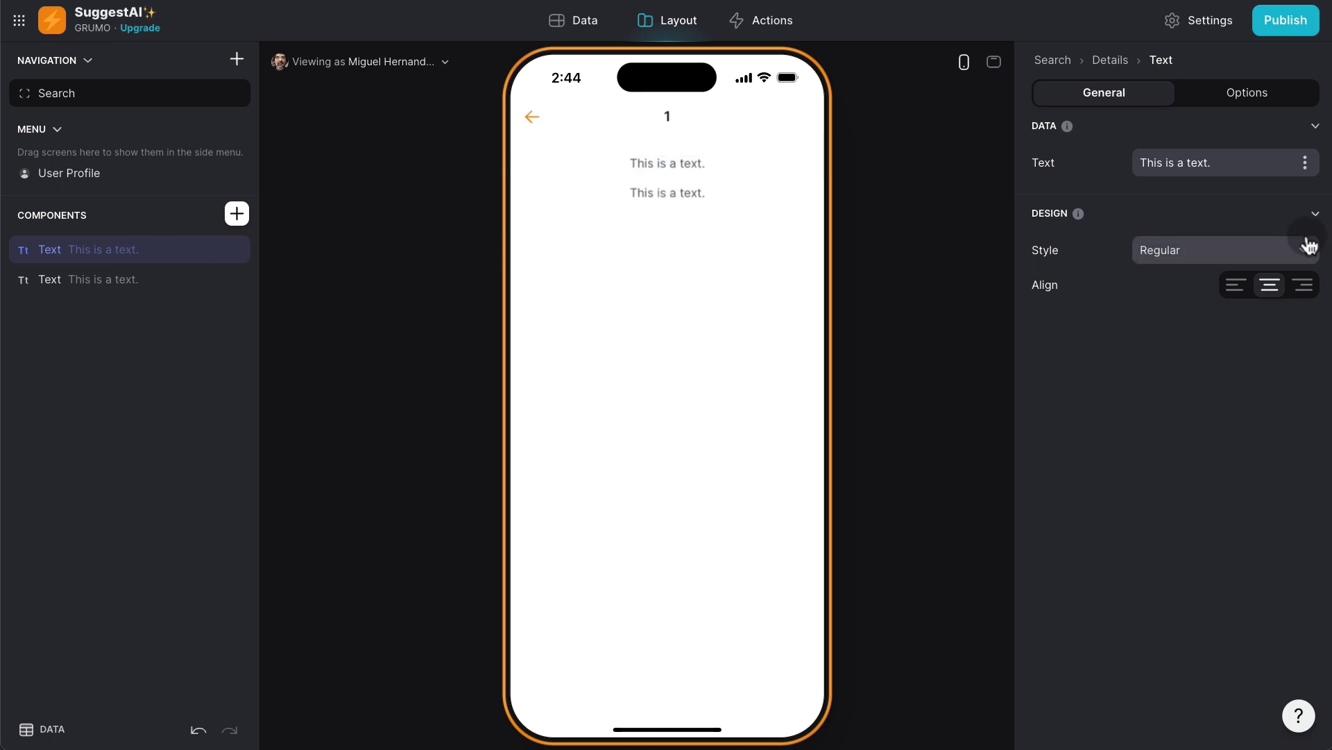
# Bind the first Text component to the Title column and the second Text component to the Explanation column
pyautogui.click(1304, 162)
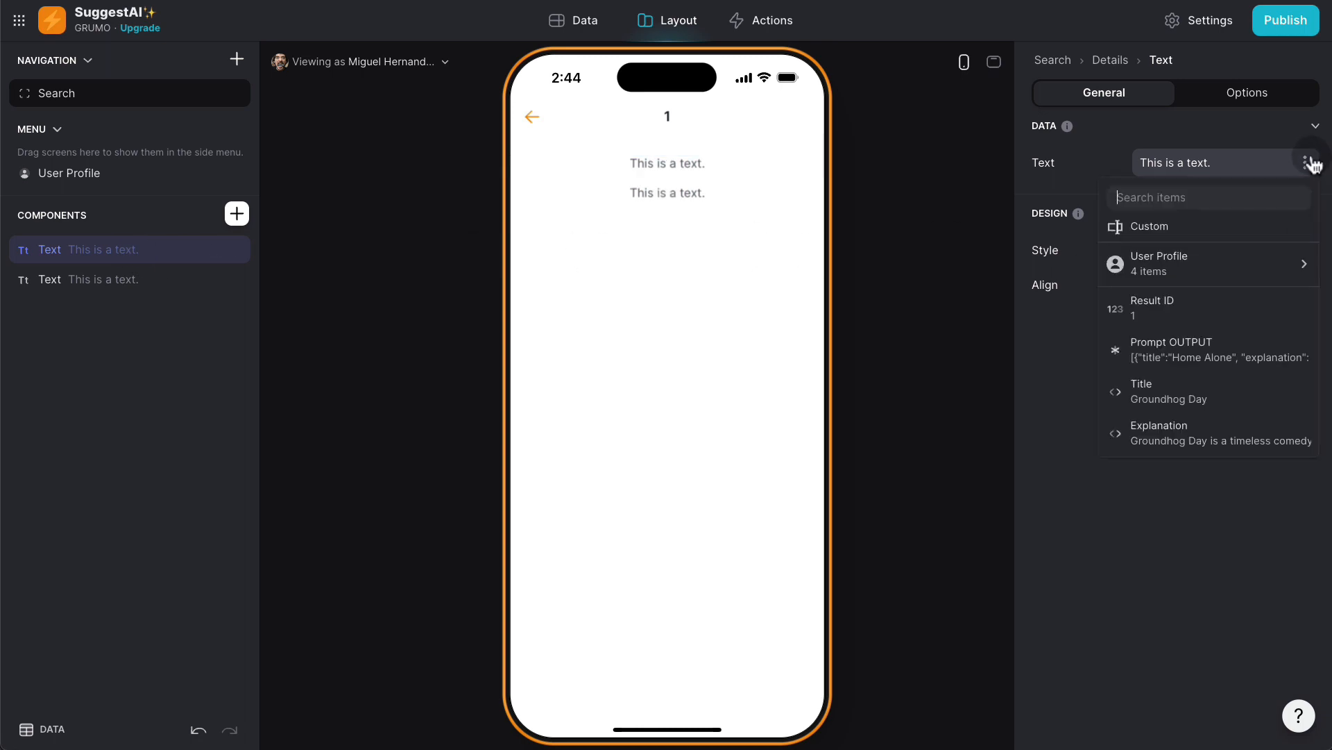
pyautogui.click(1175, 391)
pyautogui.click(89, 282)
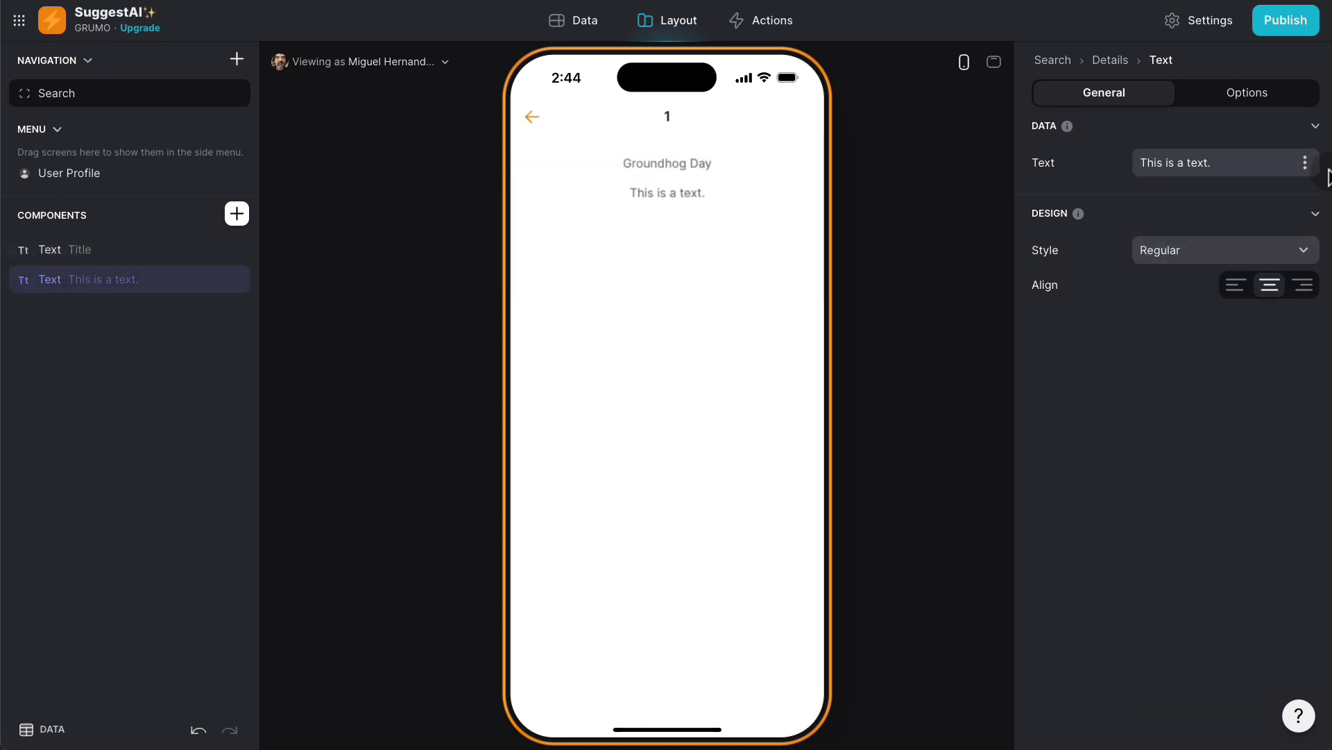
pyautogui.click(1304, 164)
pyautogui.click(1193, 425)
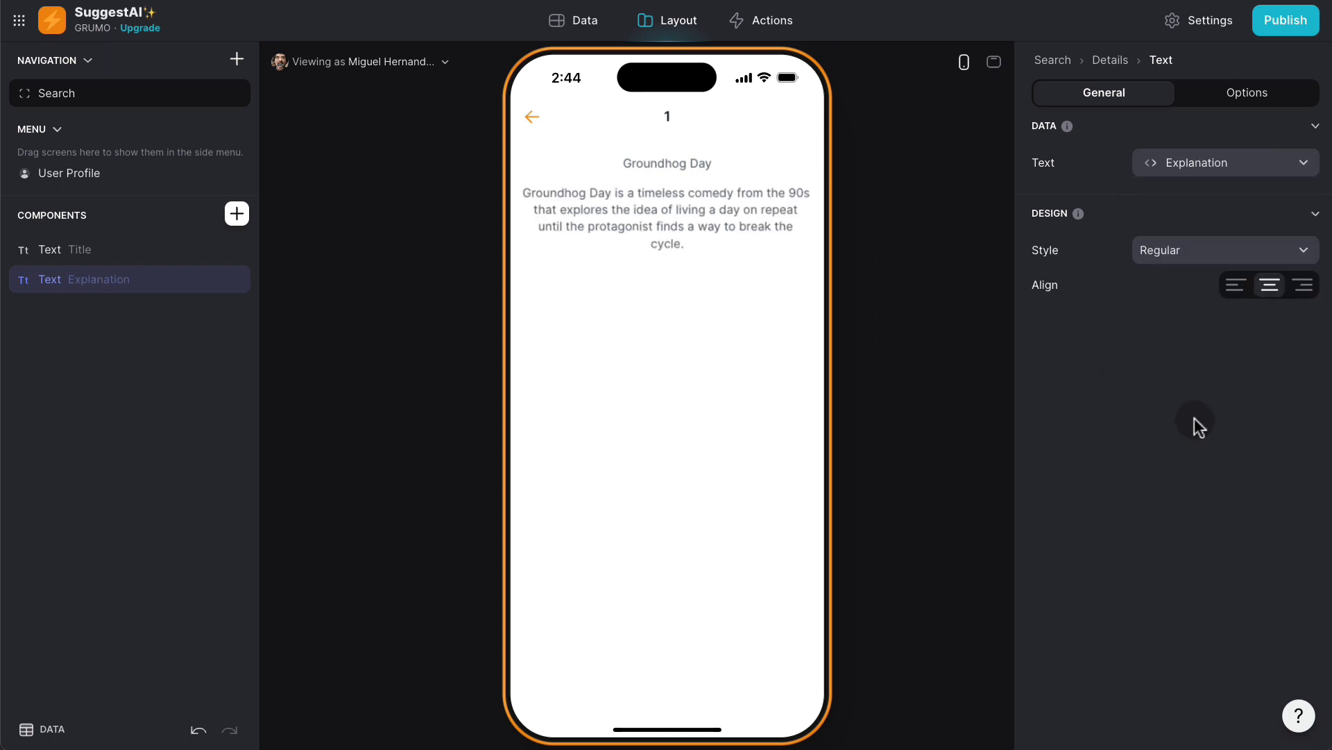
# Set the Title text component's style to Headline Large
pyautogui.click(138, 250)
pyautogui.click(1269, 263)
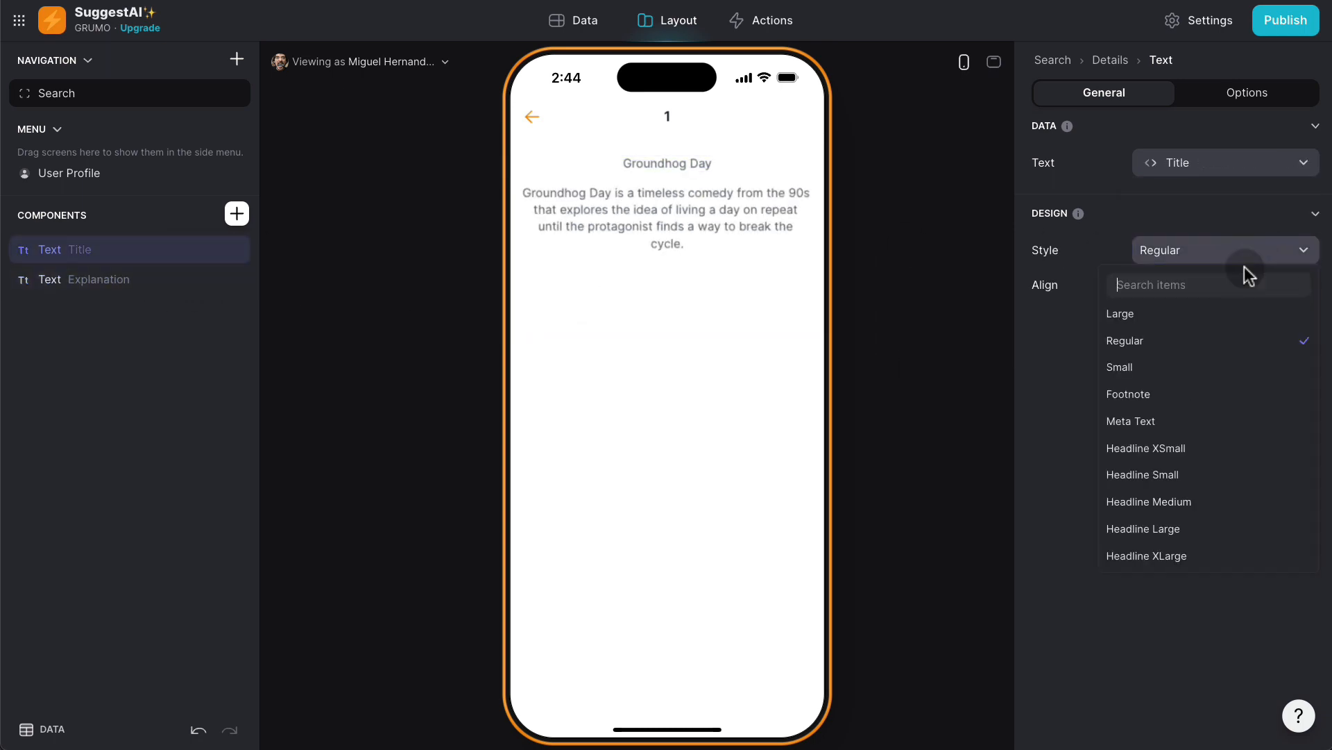
pyautogui.click(1173, 527)
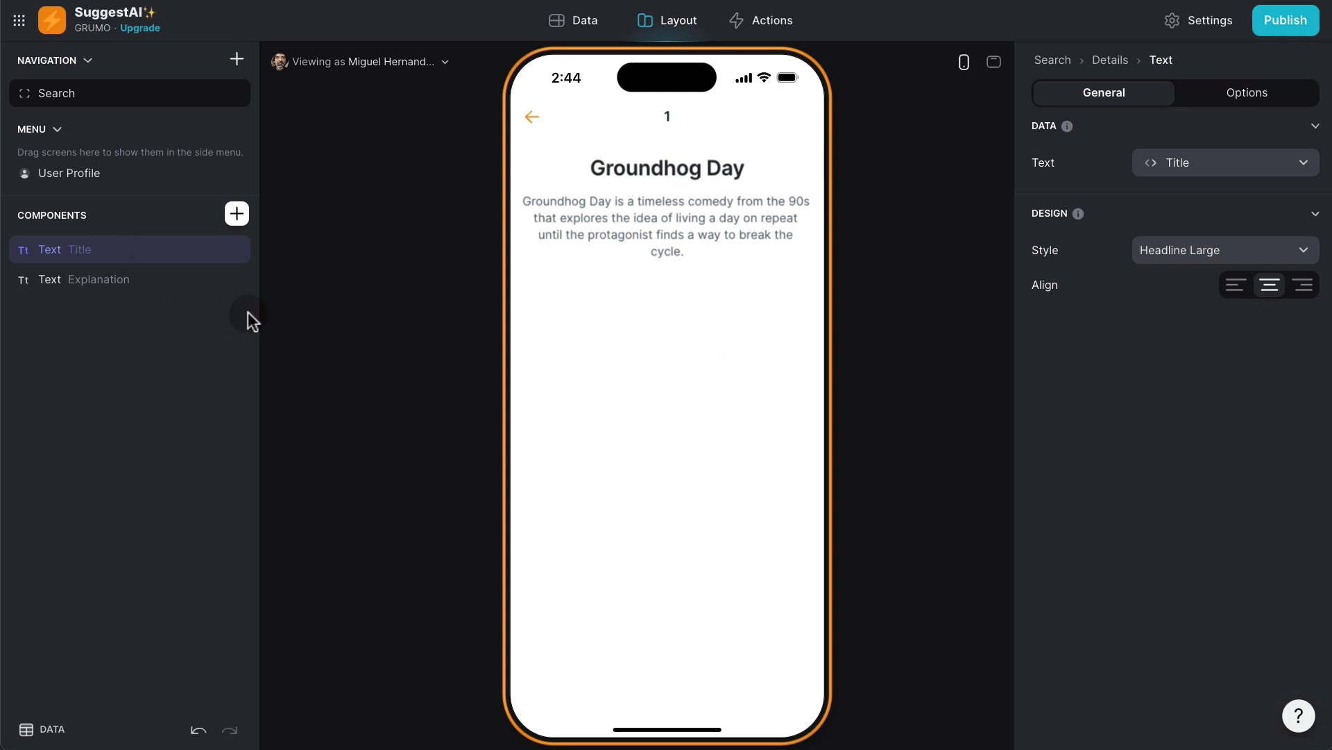
# Switch the details screen's navigation title from the Result ID column to an empty custom value
pyautogui.click(1111, 59)
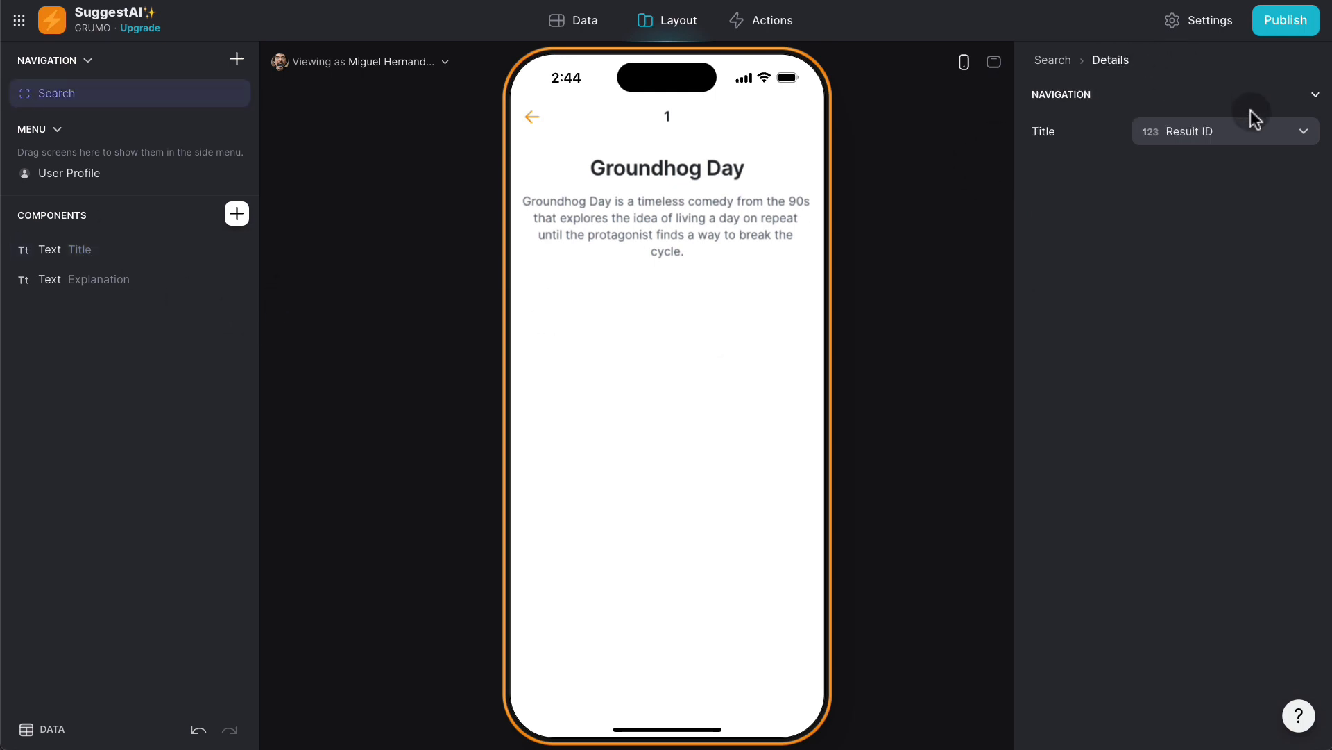
pyautogui.click(1241, 133)
pyautogui.click(1174, 189)
# Add a Button Block component below the Explanation text on the details screen
pyautogui.click(237, 213)
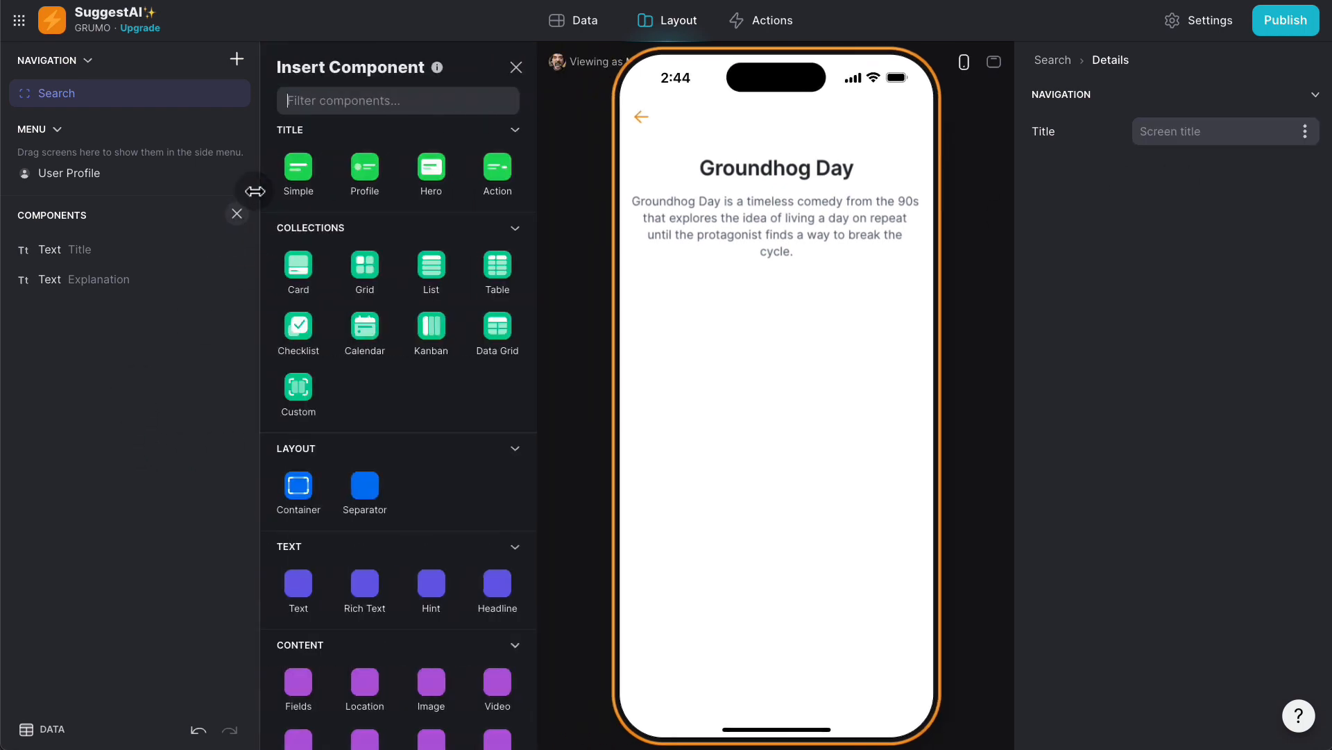
pyautogui.write('button')
pyautogui.moveTo(331, 172); pyautogui.dragTo(677, 264)
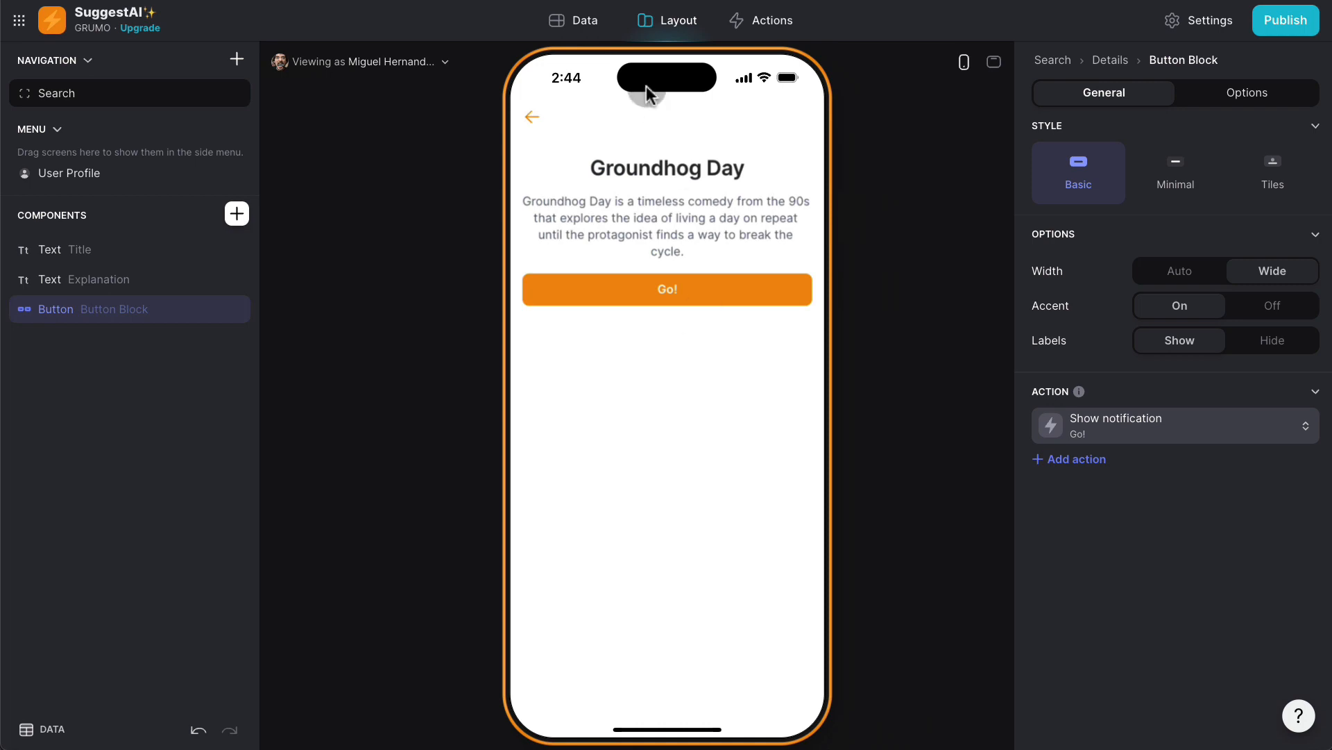
# Create a new empty data table named Favorites
pyautogui.click(587, 27)
pyautogui.click(237, 59)
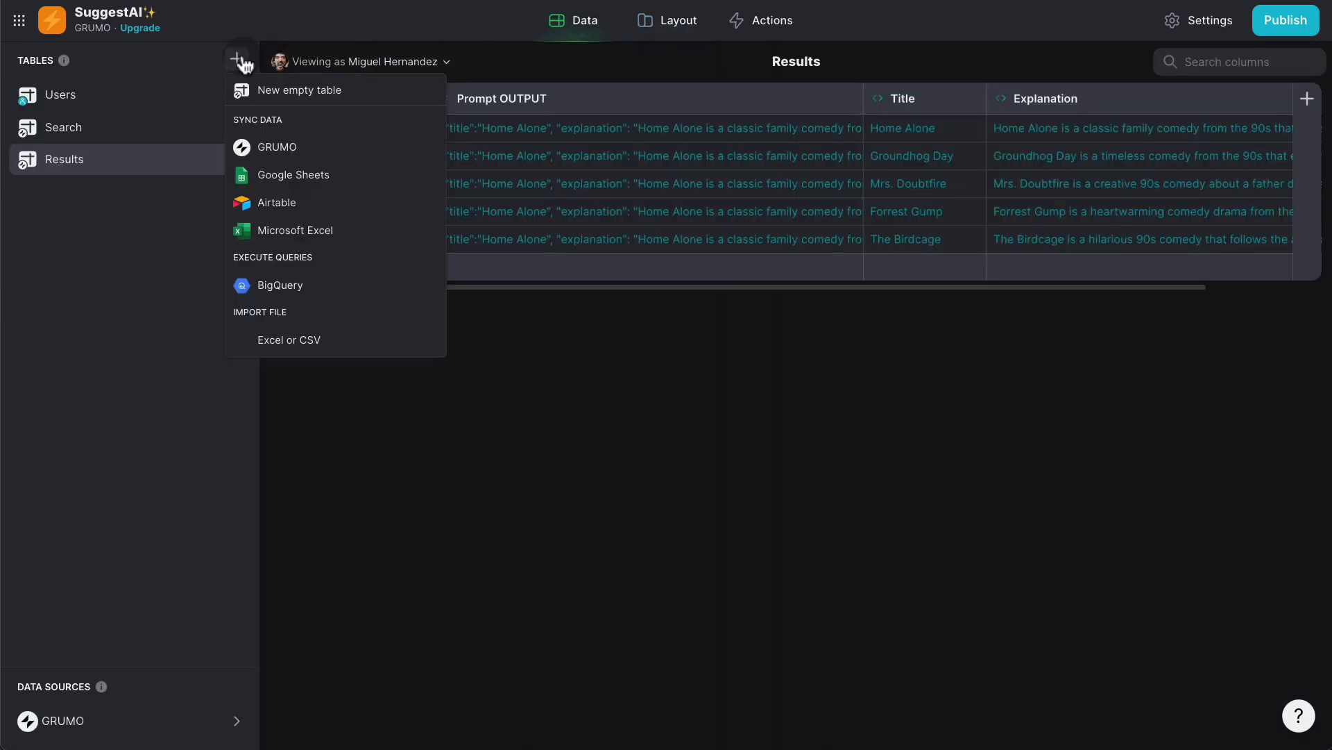
pyautogui.click(268, 84)
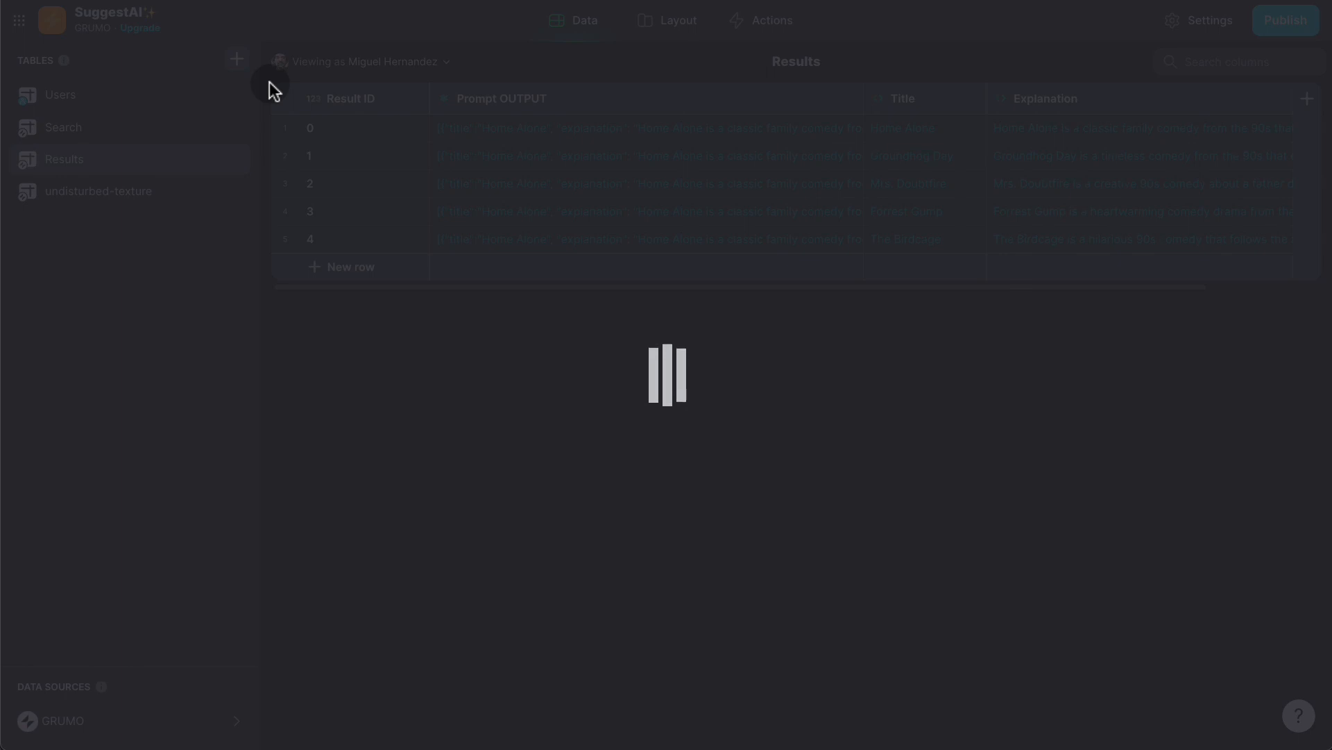
pyautogui.write('Favorites')
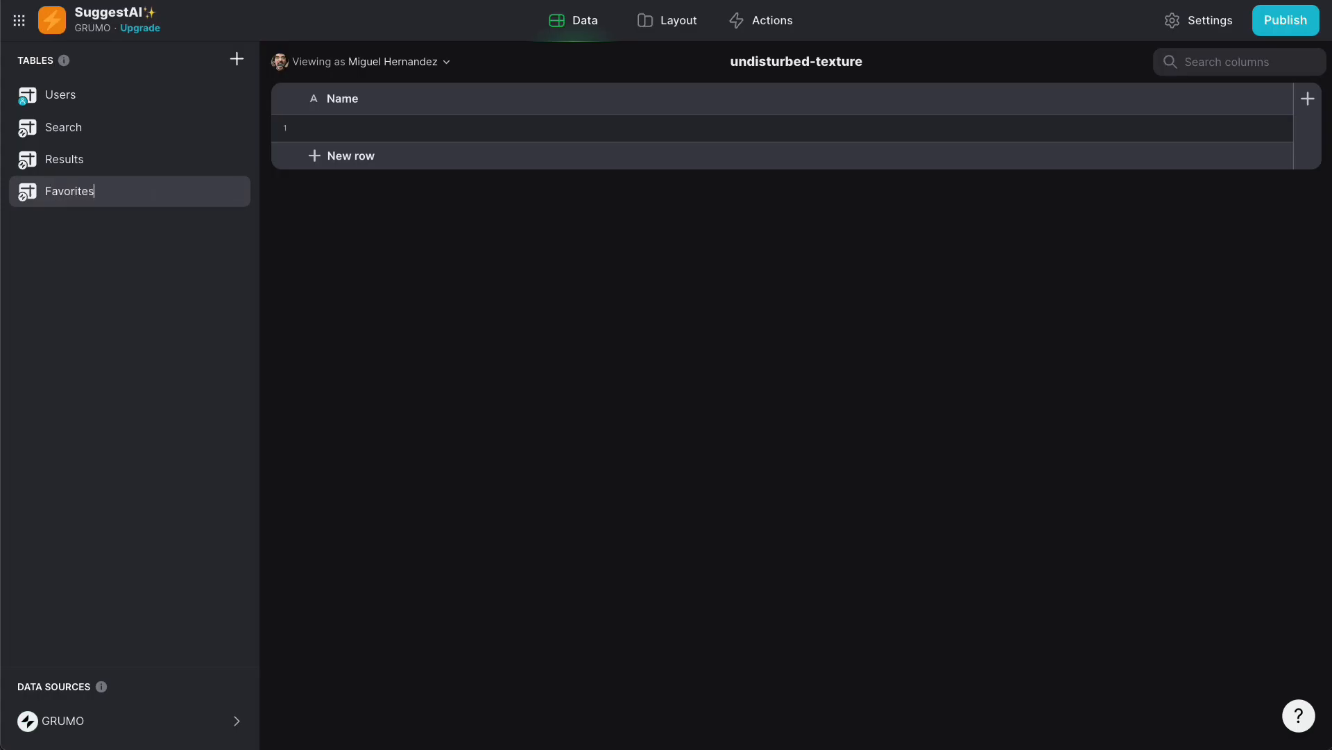
pyautogui.click(543, 236)
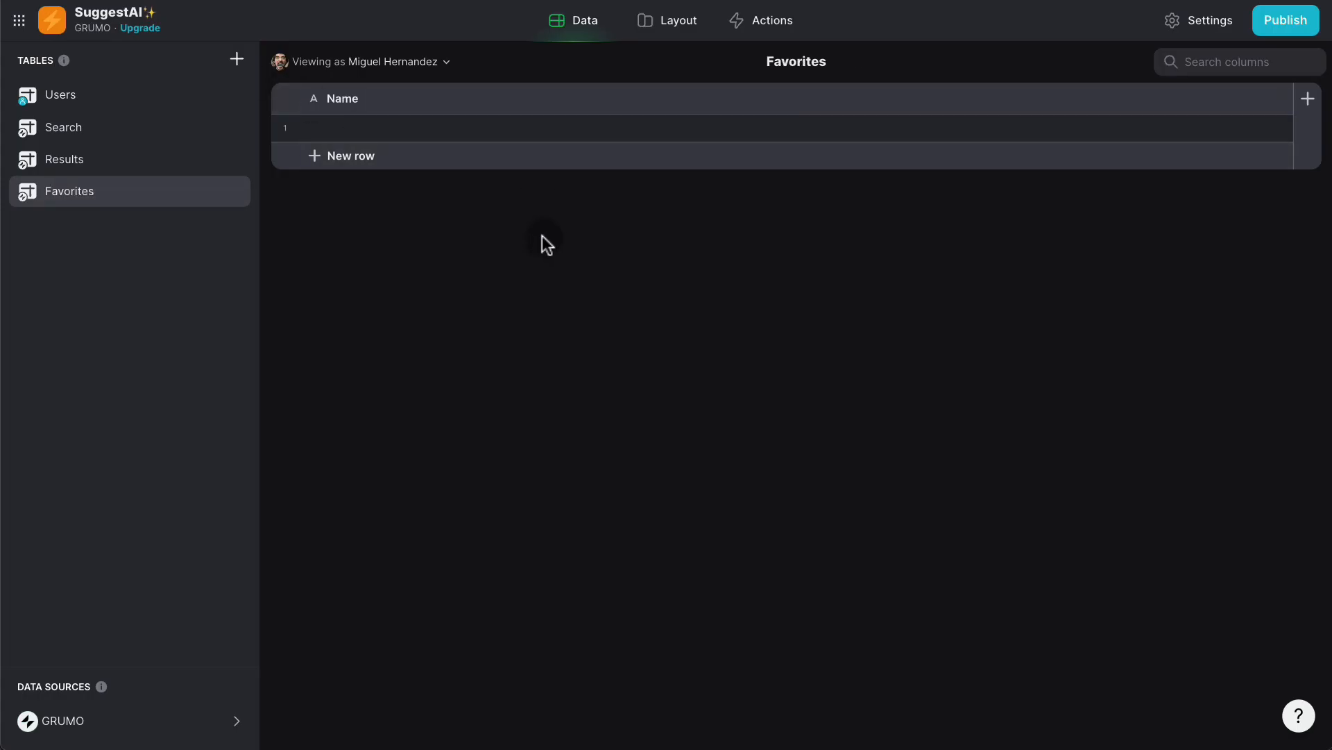
# Rename the Favorites table's Name column to Title
pyautogui.click(1279, 104)
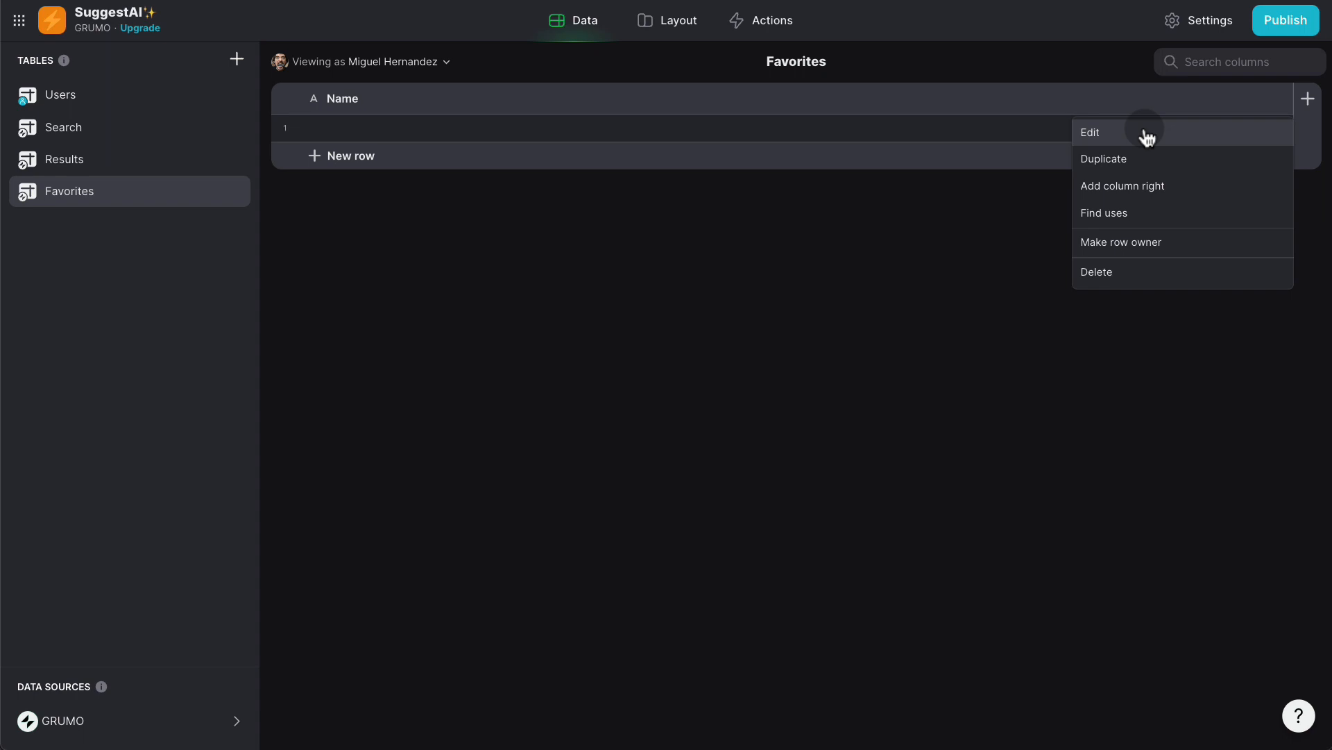
pyautogui.click(1147, 135)
pyautogui.write('Title')
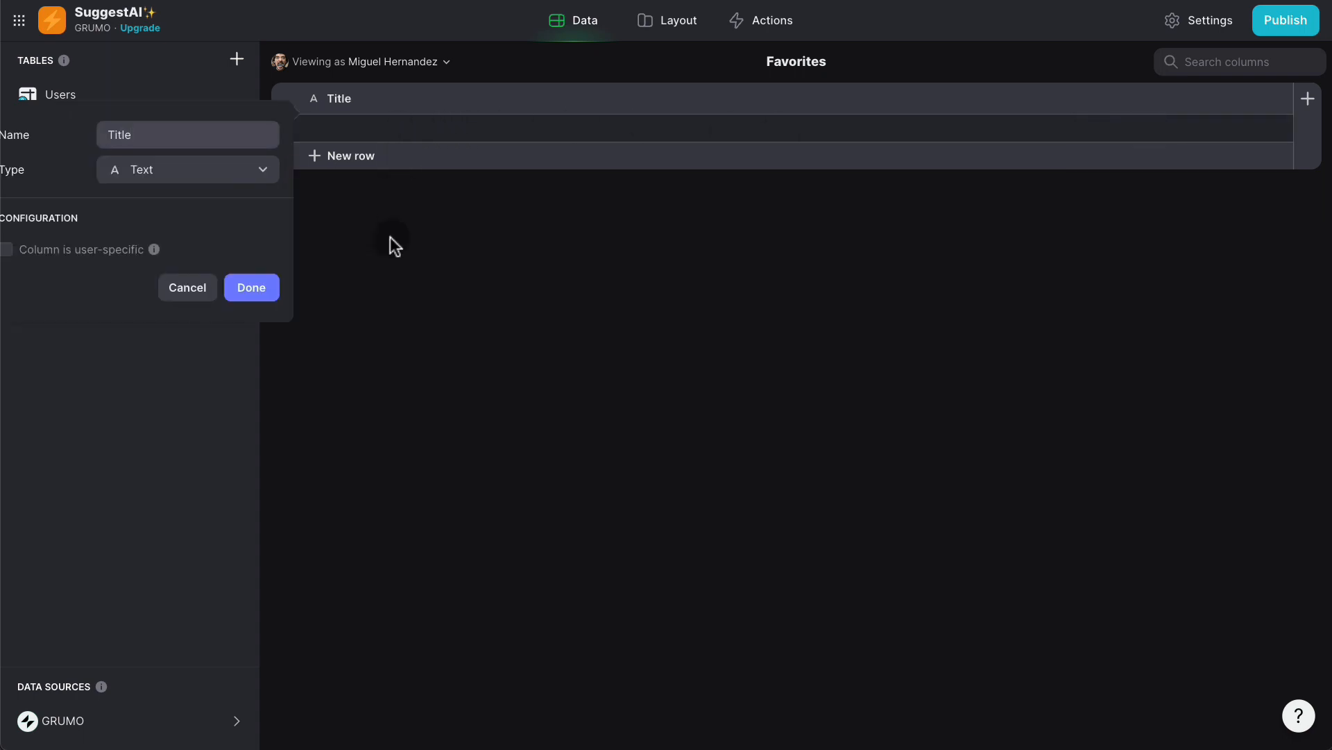
pyautogui.click(252, 288)
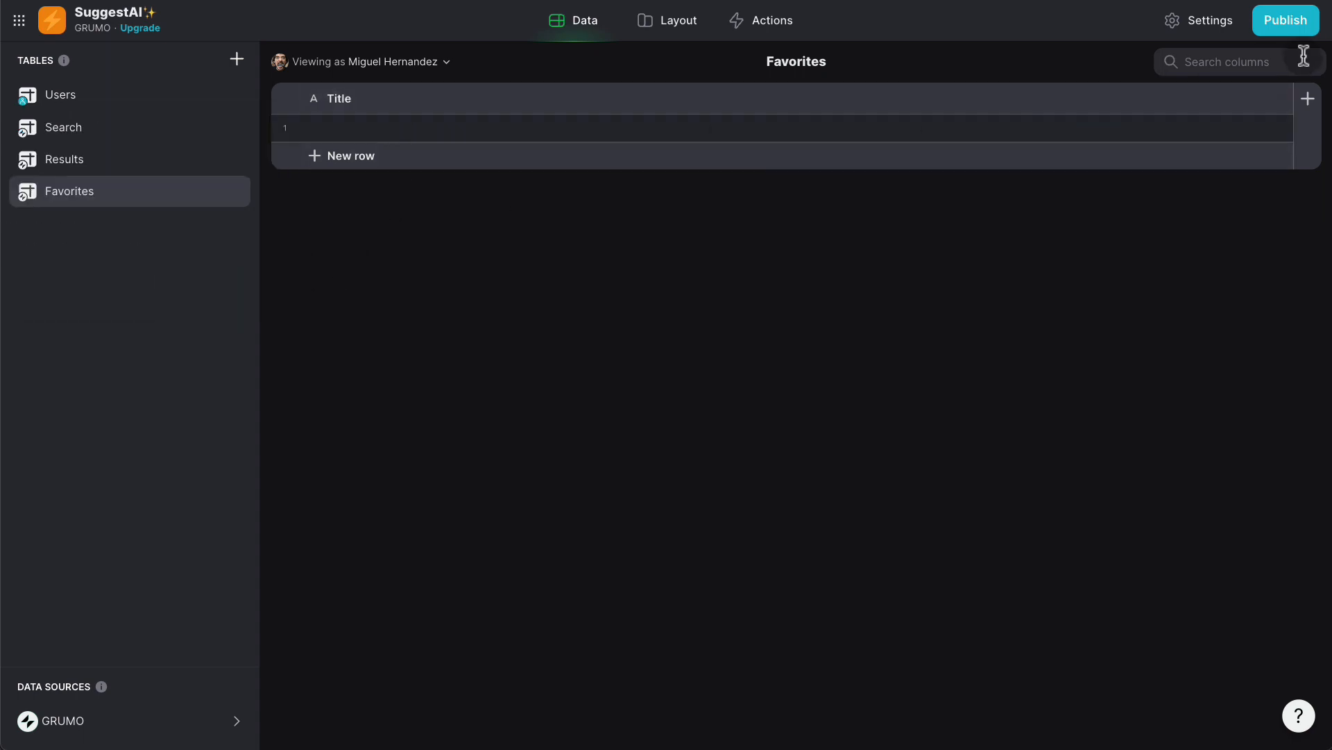
# Add a text column named Explanation to the Favorites table
pyautogui.click(1308, 98)
pyautogui.write('E')
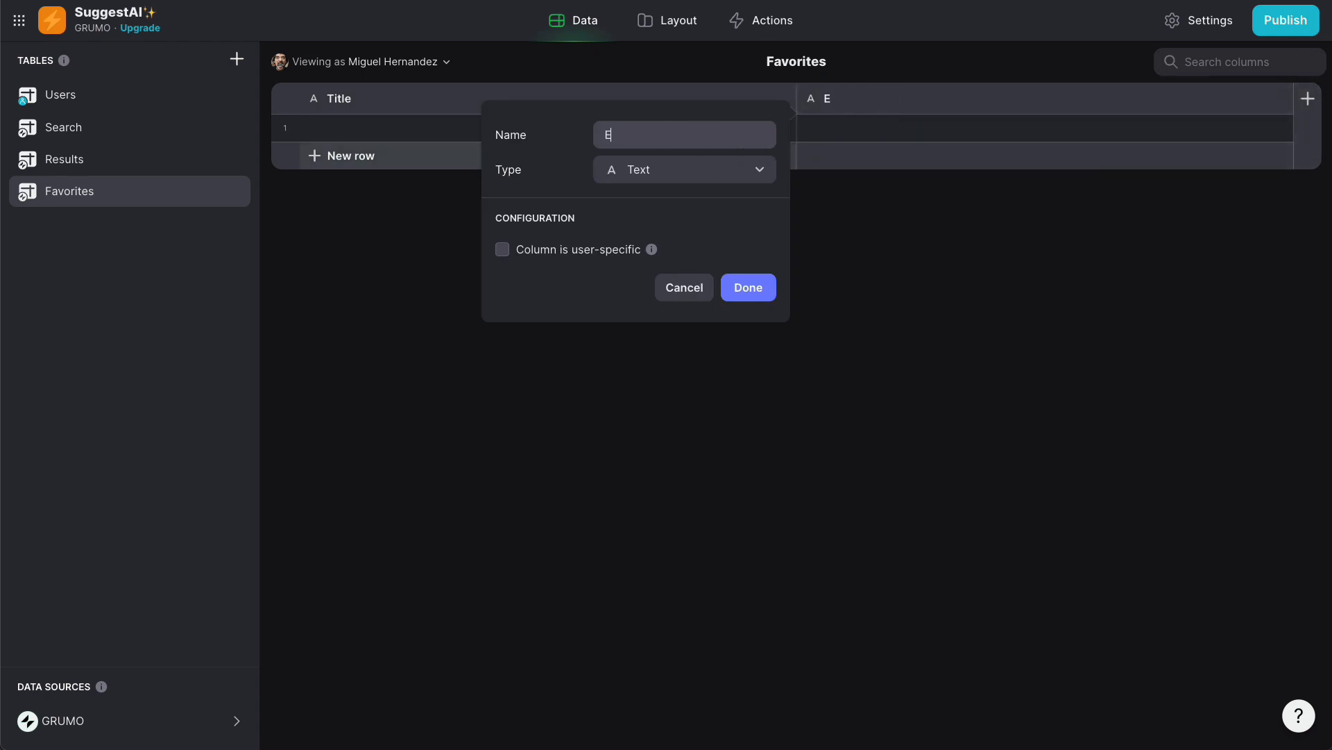
pyautogui.write('xplanation')
pyautogui.click(750, 289)
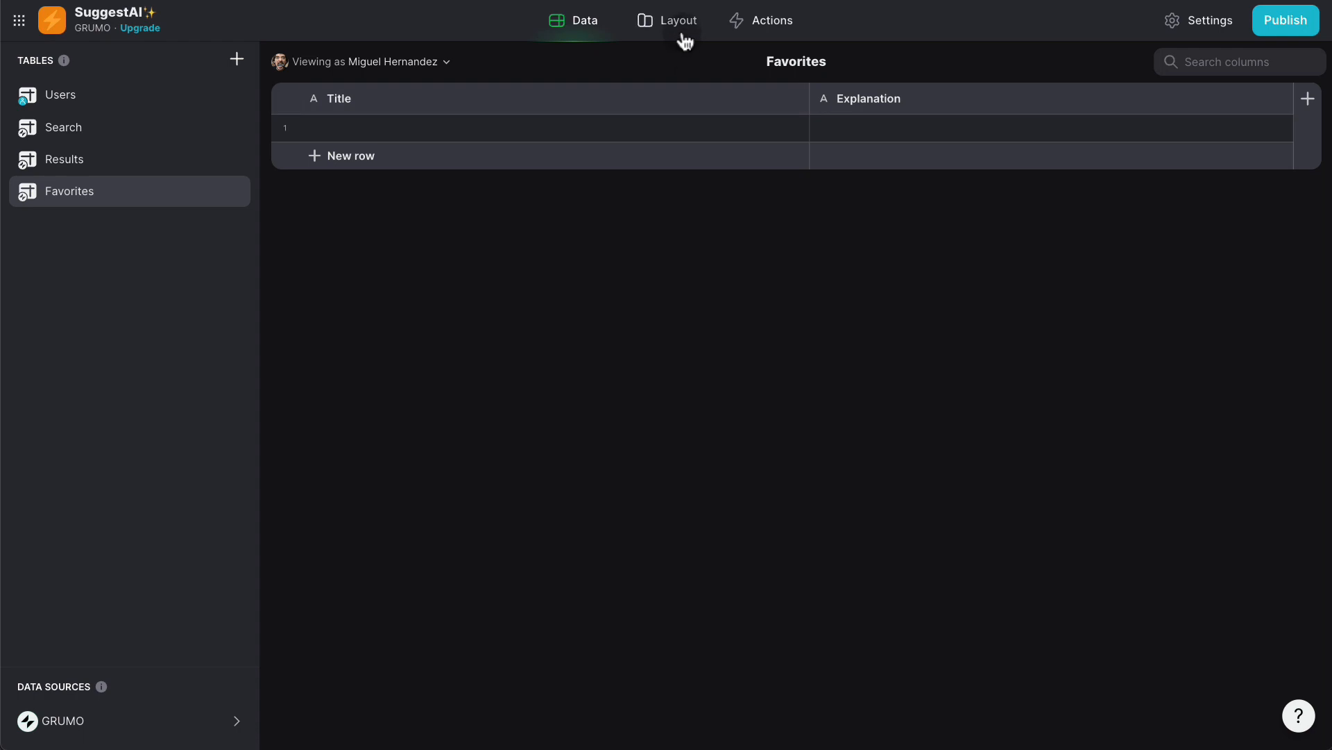
# Return to the layout and set the details screen button's title to "Save to favorites"
pyautogui.click(676, 21)
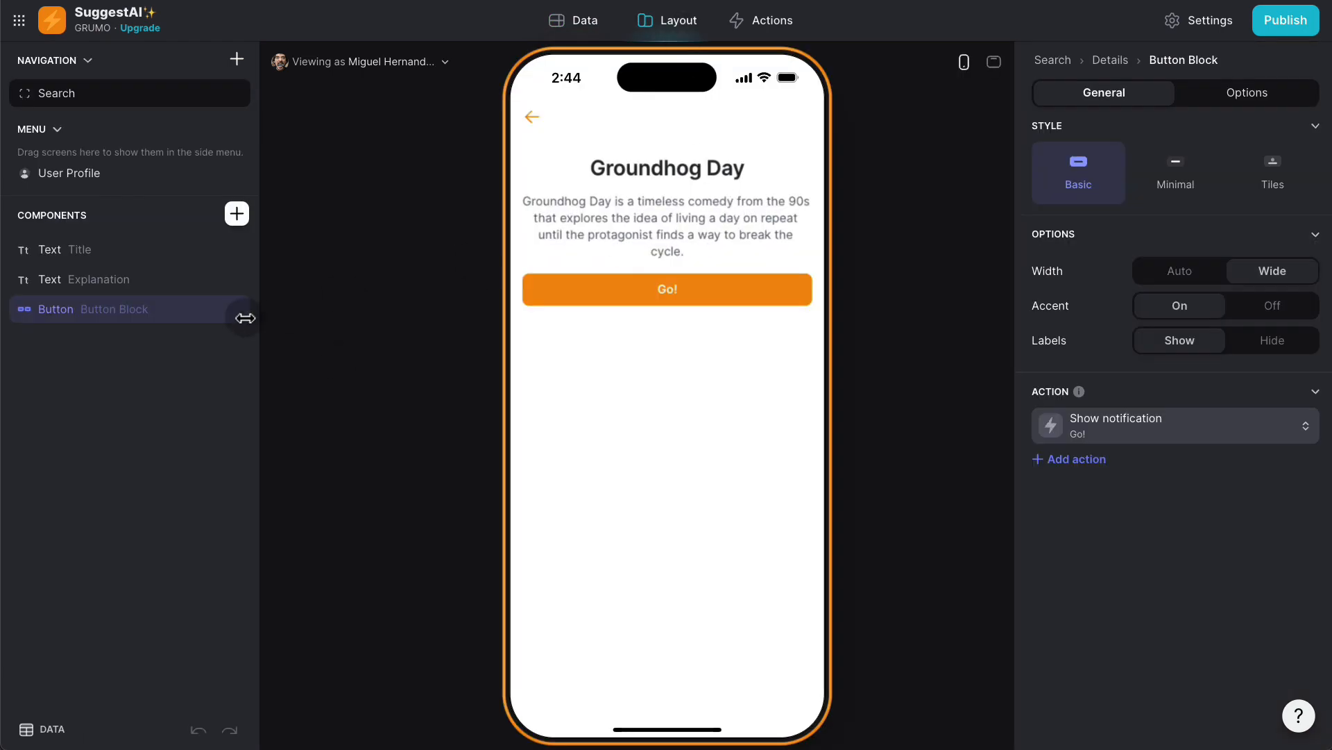
pyautogui.click(1227, 437)
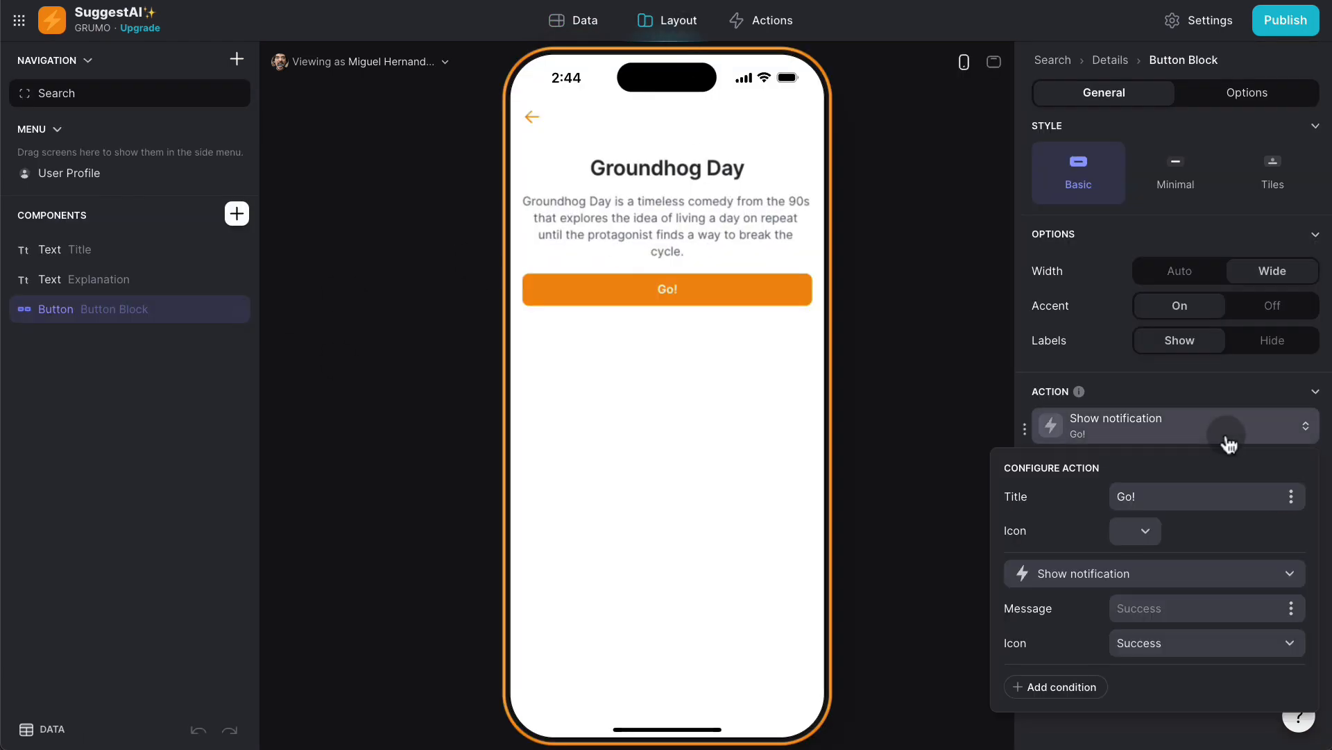
pyautogui.click(1180, 487)
pyautogui.write('Save')
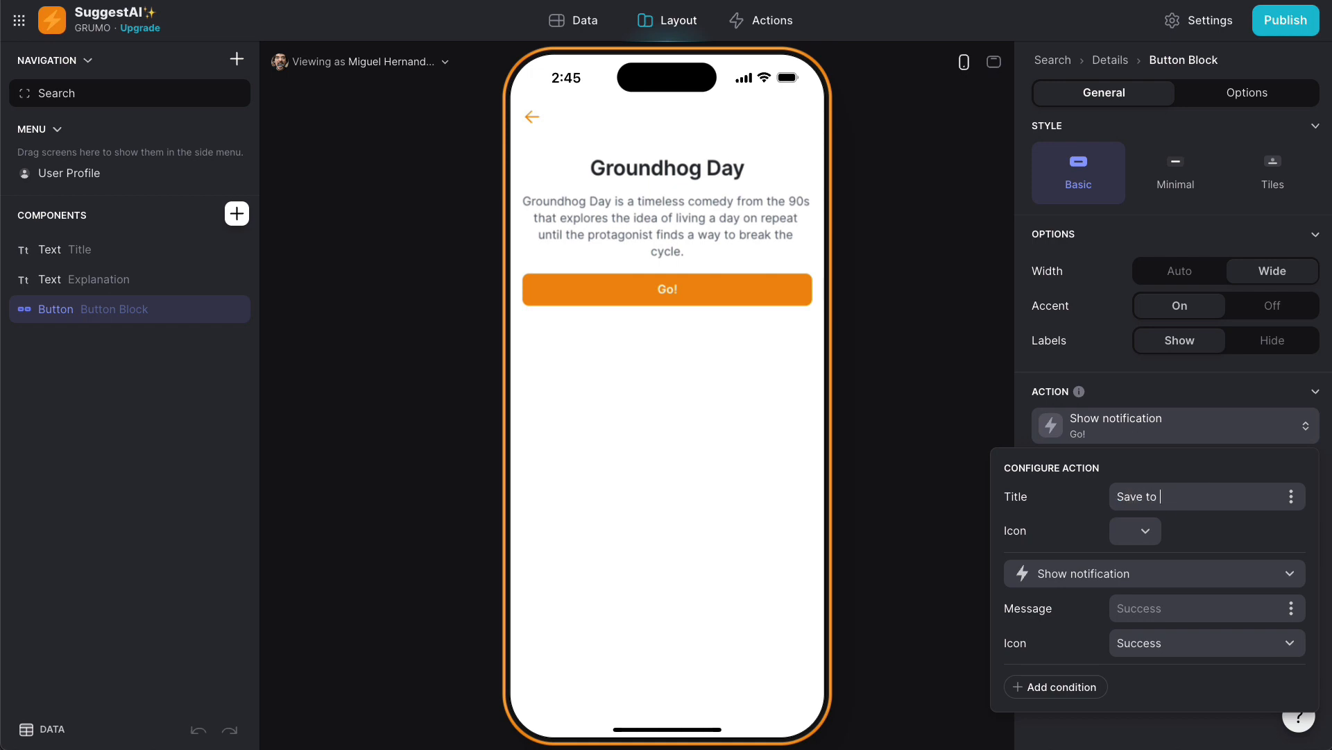
pyautogui.write(' to favorites')
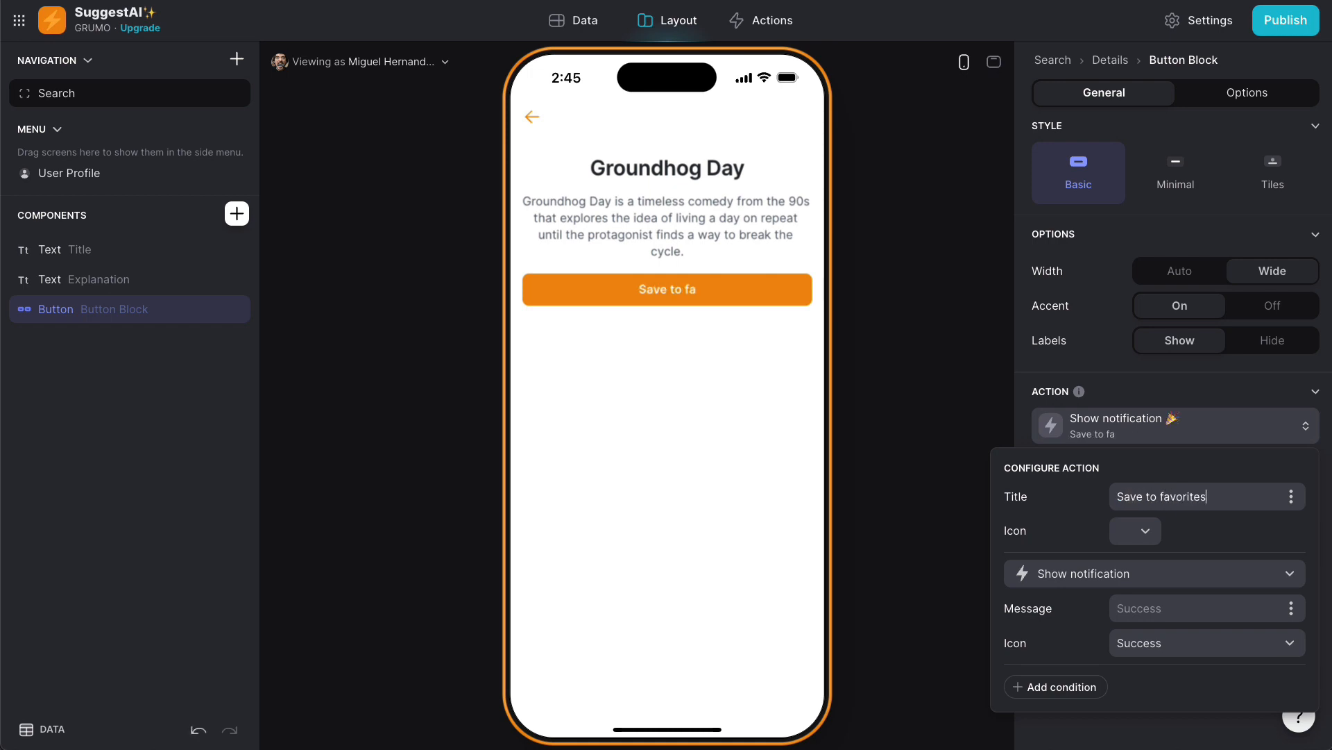
# Create a new custom action for the button and name it "Save"
pyautogui.click(1168, 572)
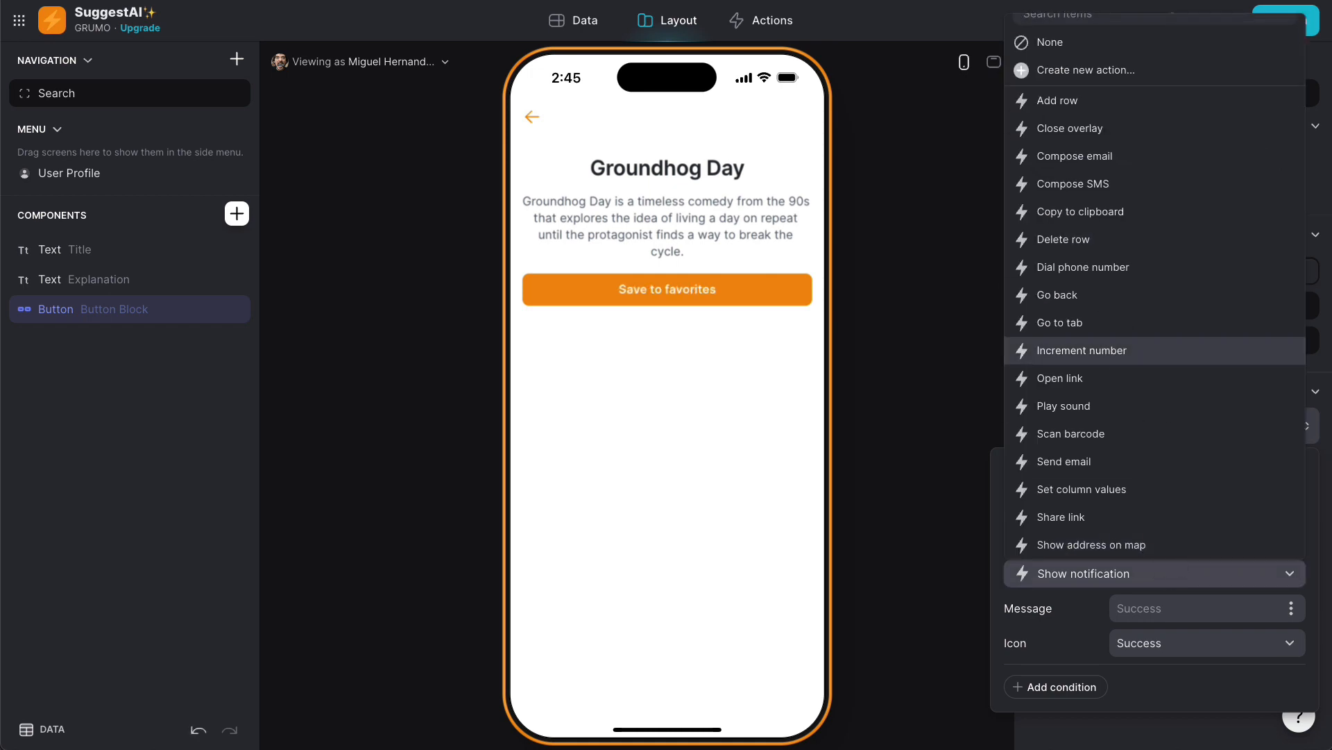
pyautogui.click(1055, 69)
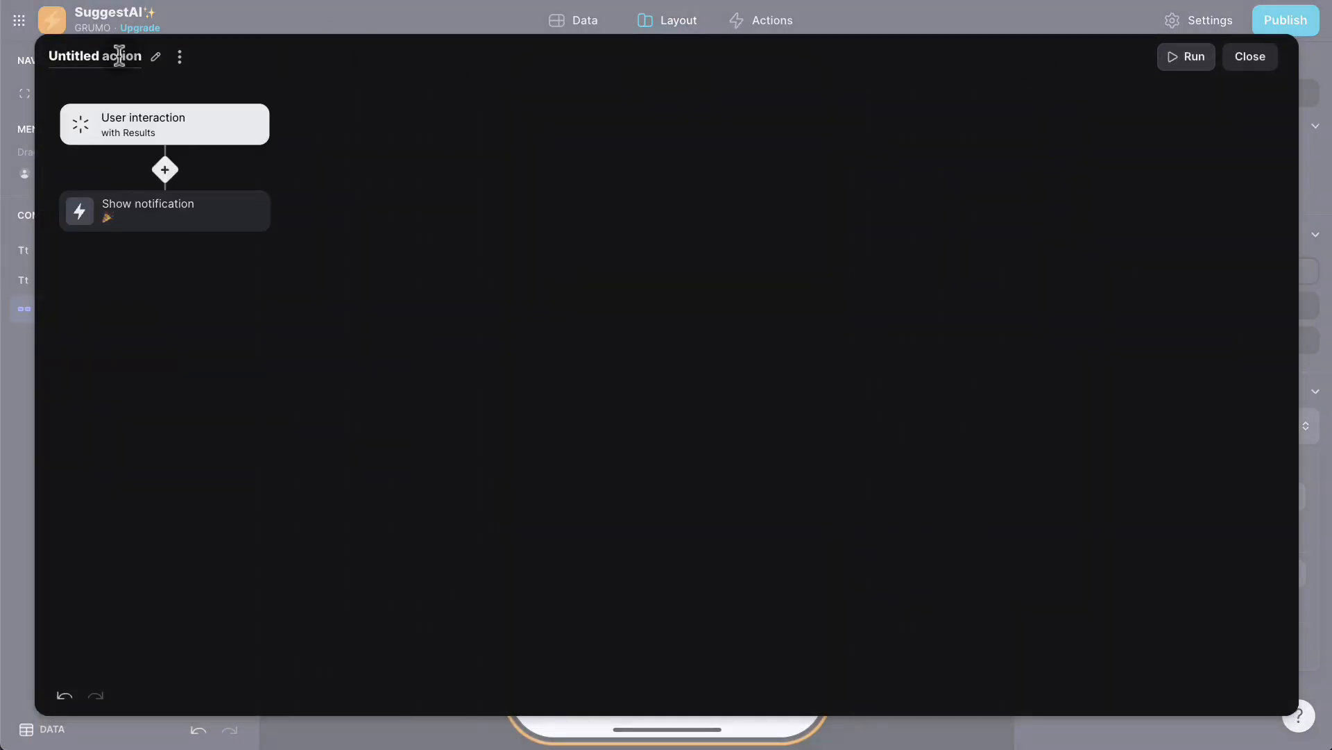
pyautogui.click(119, 55)
pyautogui.write('Save')
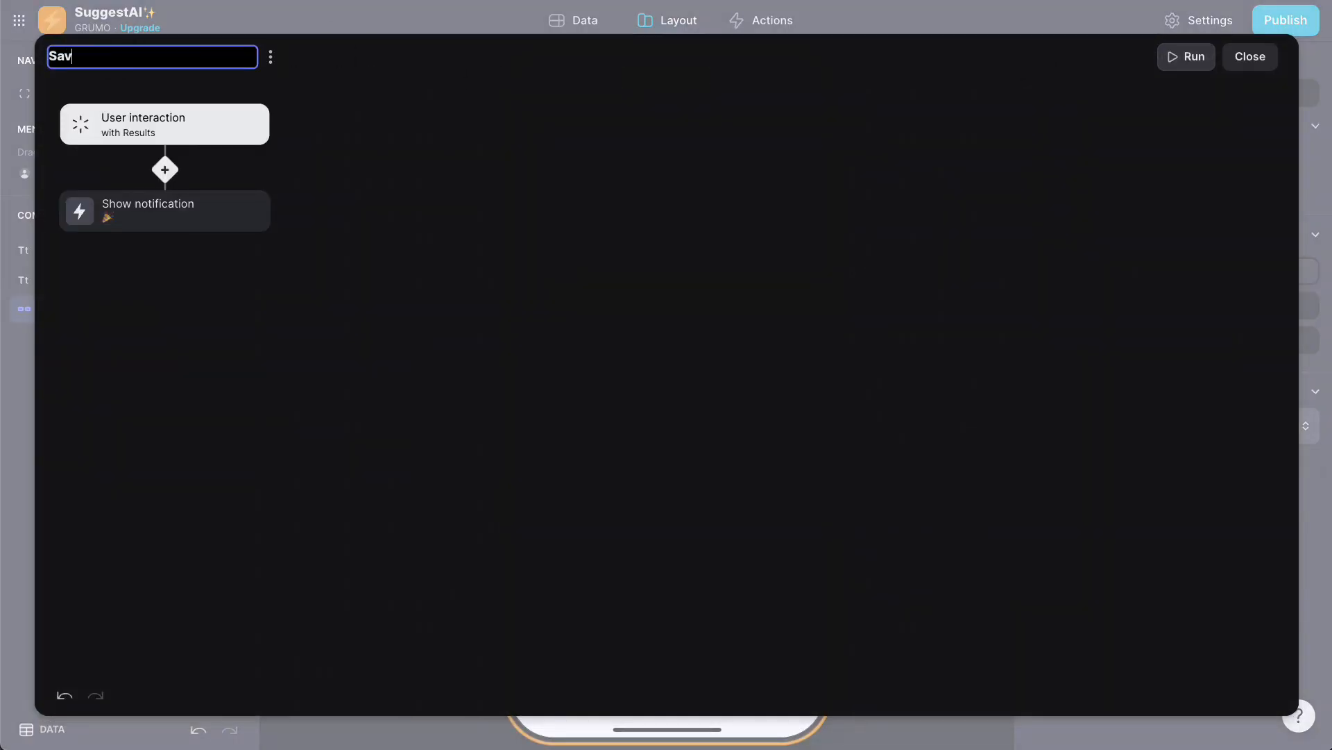
# Change the Save action's notification step to Add row, targeting the Favorites sheet
pyautogui.moveTo(217, 217)
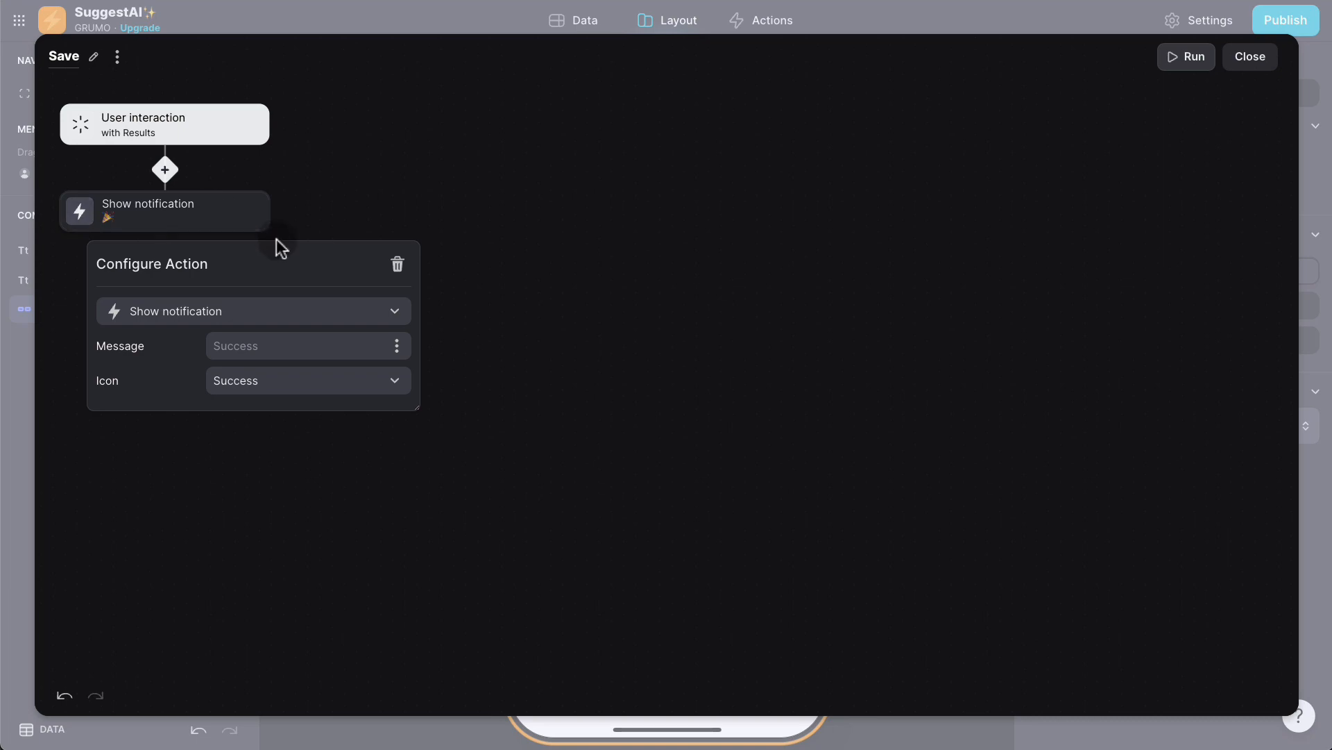
pyautogui.click(329, 314)
pyautogui.click(232, 379)
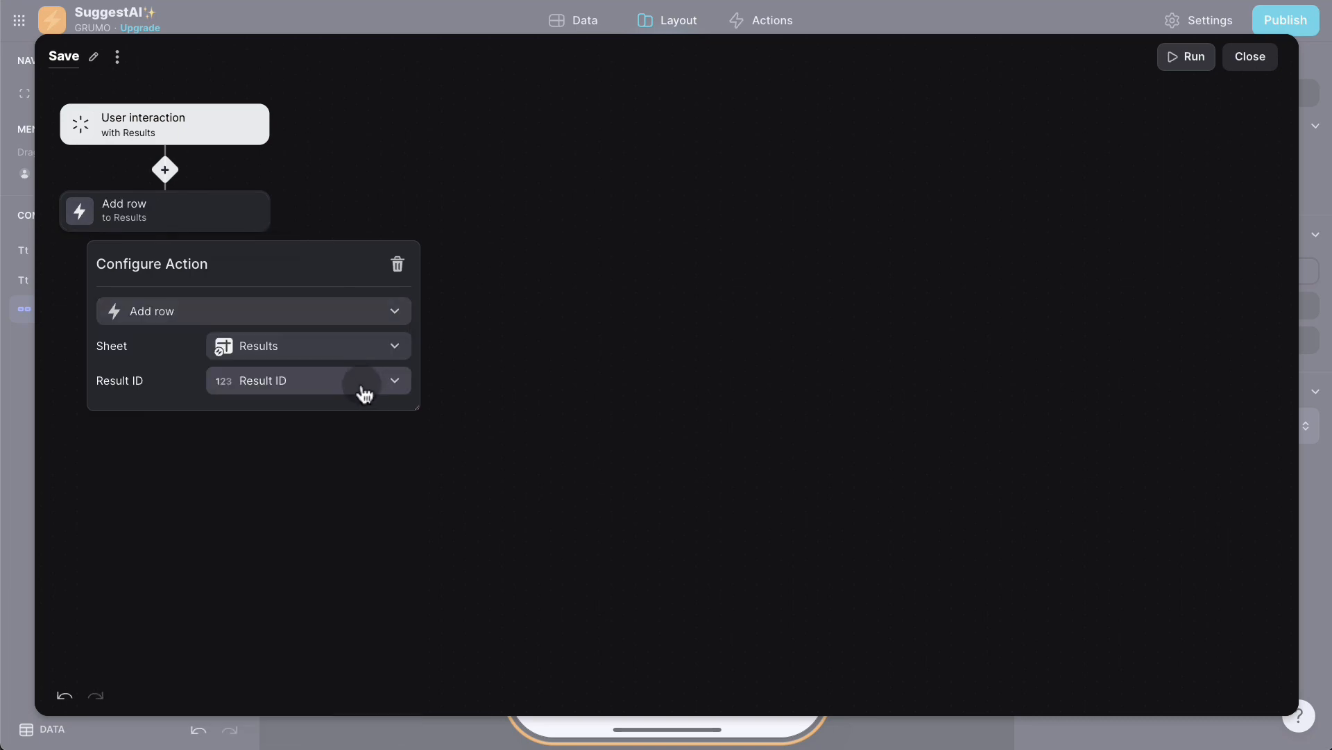
pyautogui.click(384, 349)
pyautogui.click(273, 492)
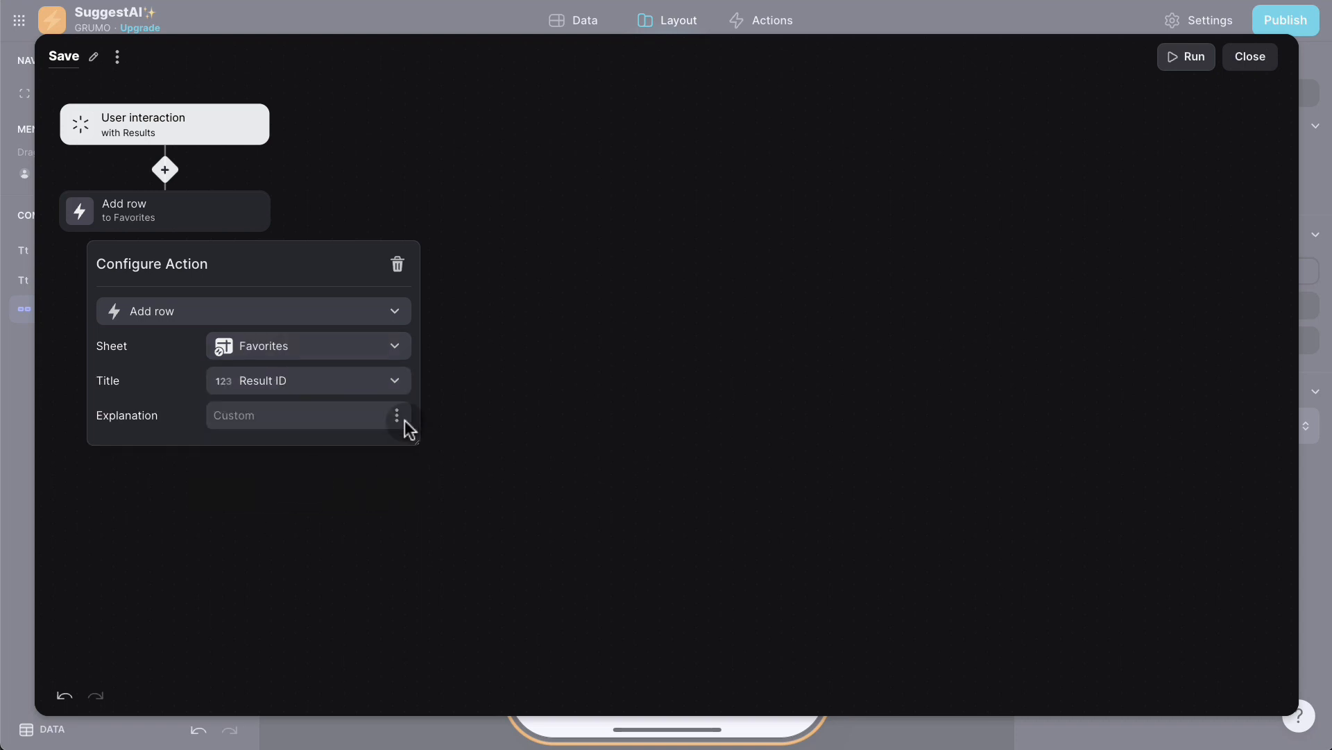
# Map the new row's Title field to the Title column and its Explanation field to the Explanation column
pyautogui.click(343, 386)
pyautogui.click(259, 671)
pyautogui.click(408, 417)
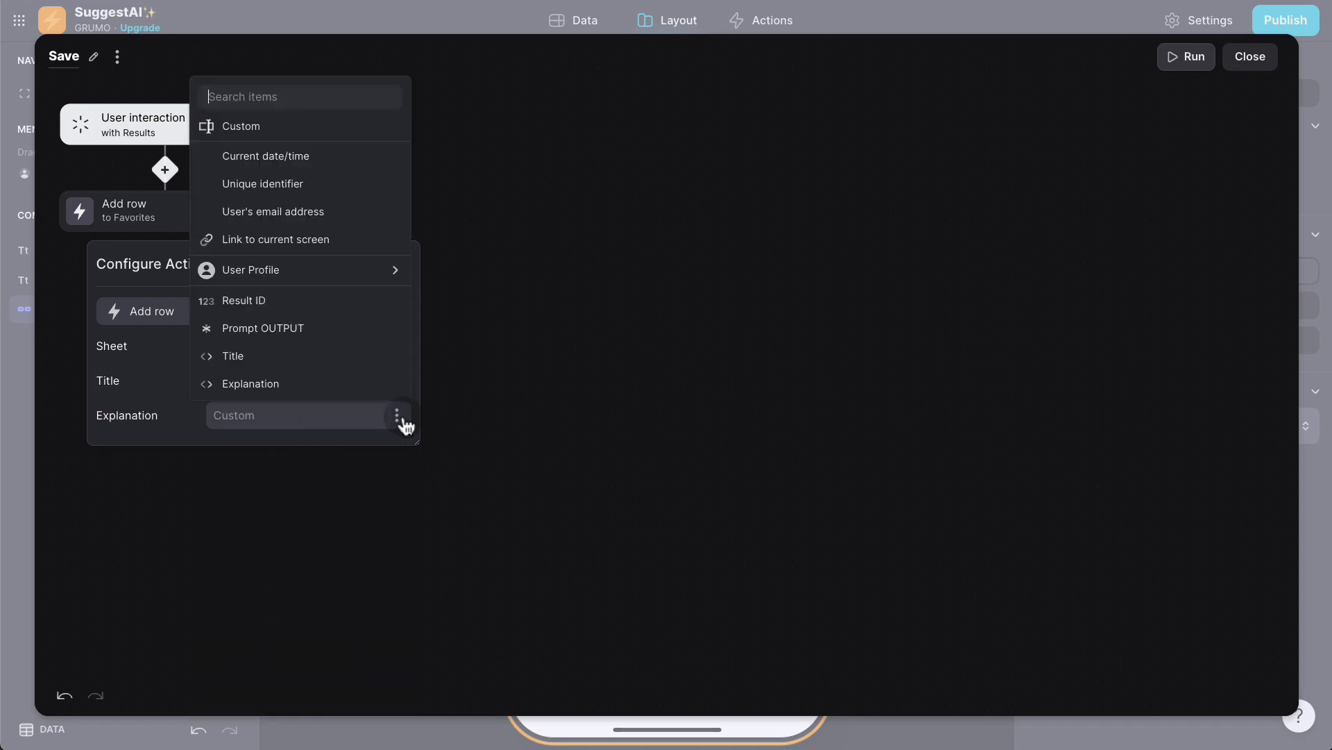
pyautogui.click(340, 381)
pyautogui.click(702, 367)
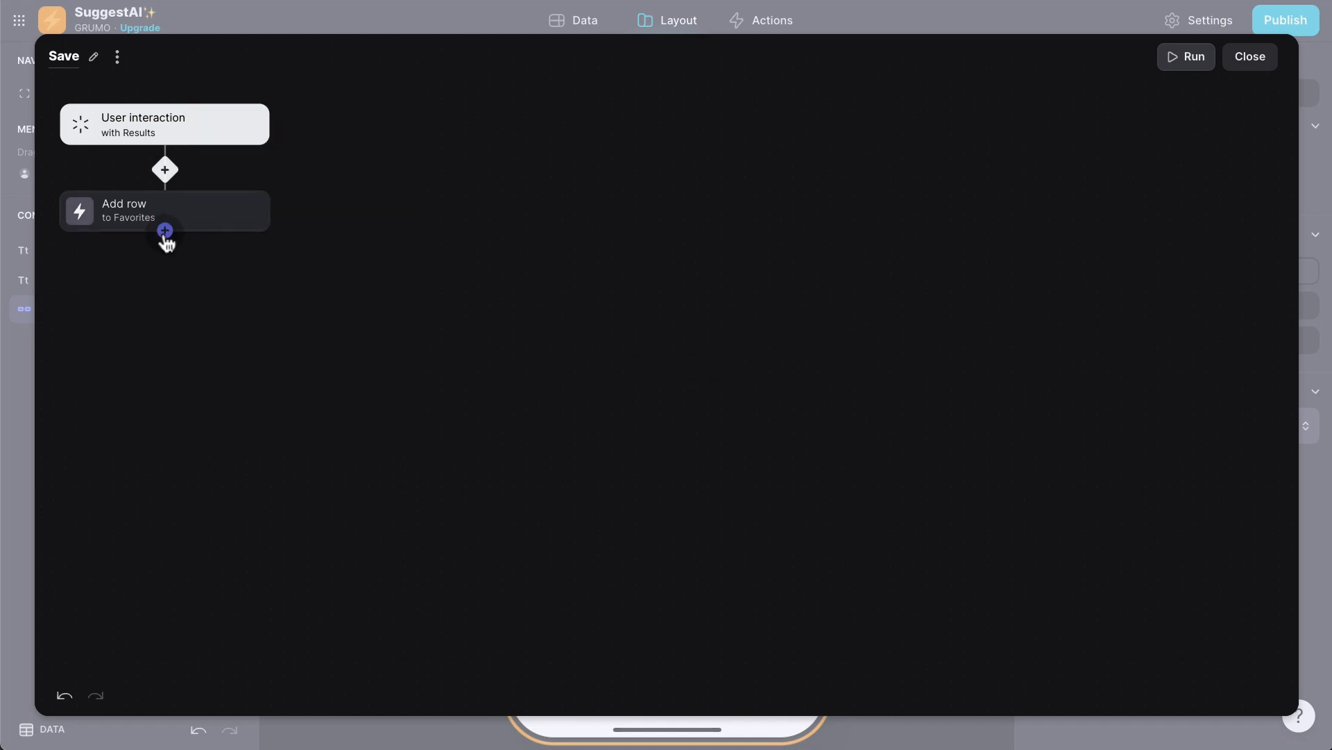
# Add a Show notification step with the message "Saved!" after the Add row step and close the action editor
pyautogui.click(165, 235)
pyautogui.press('Return')
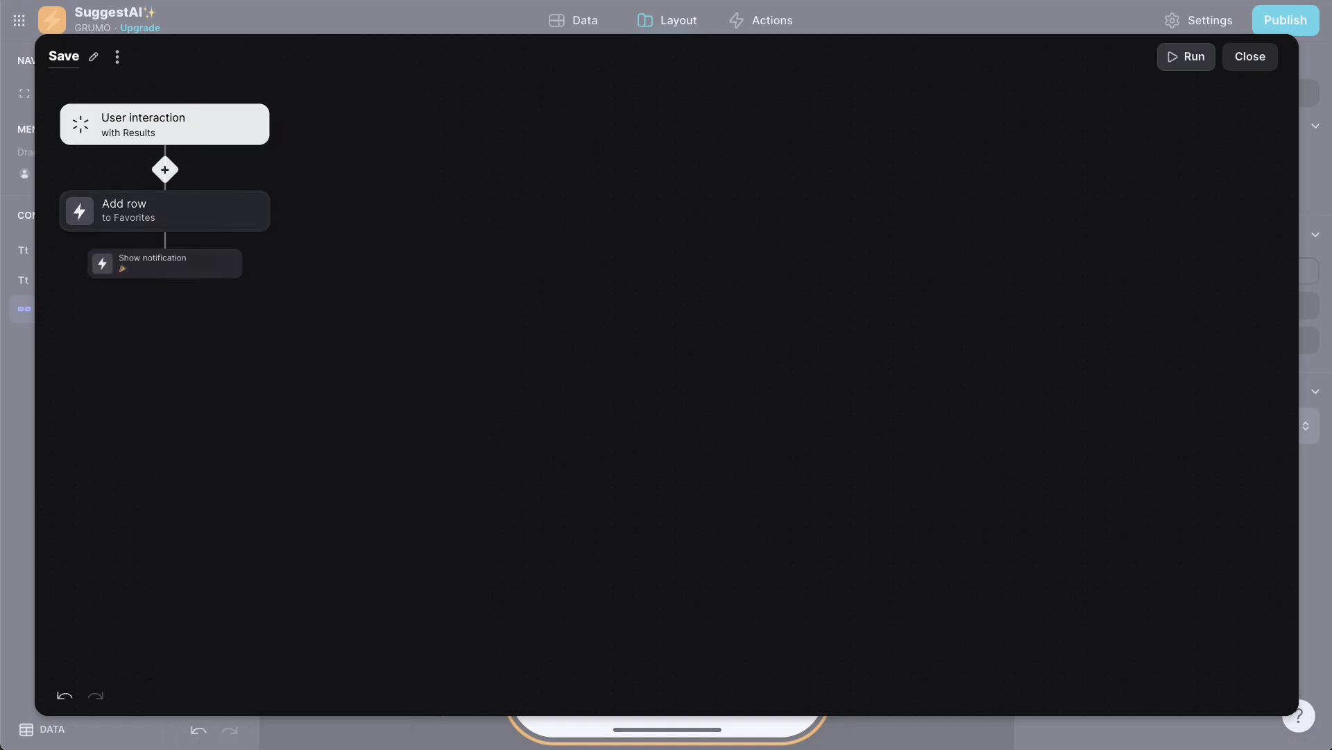
pyautogui.click(243, 398)
pyautogui.write('Sav')
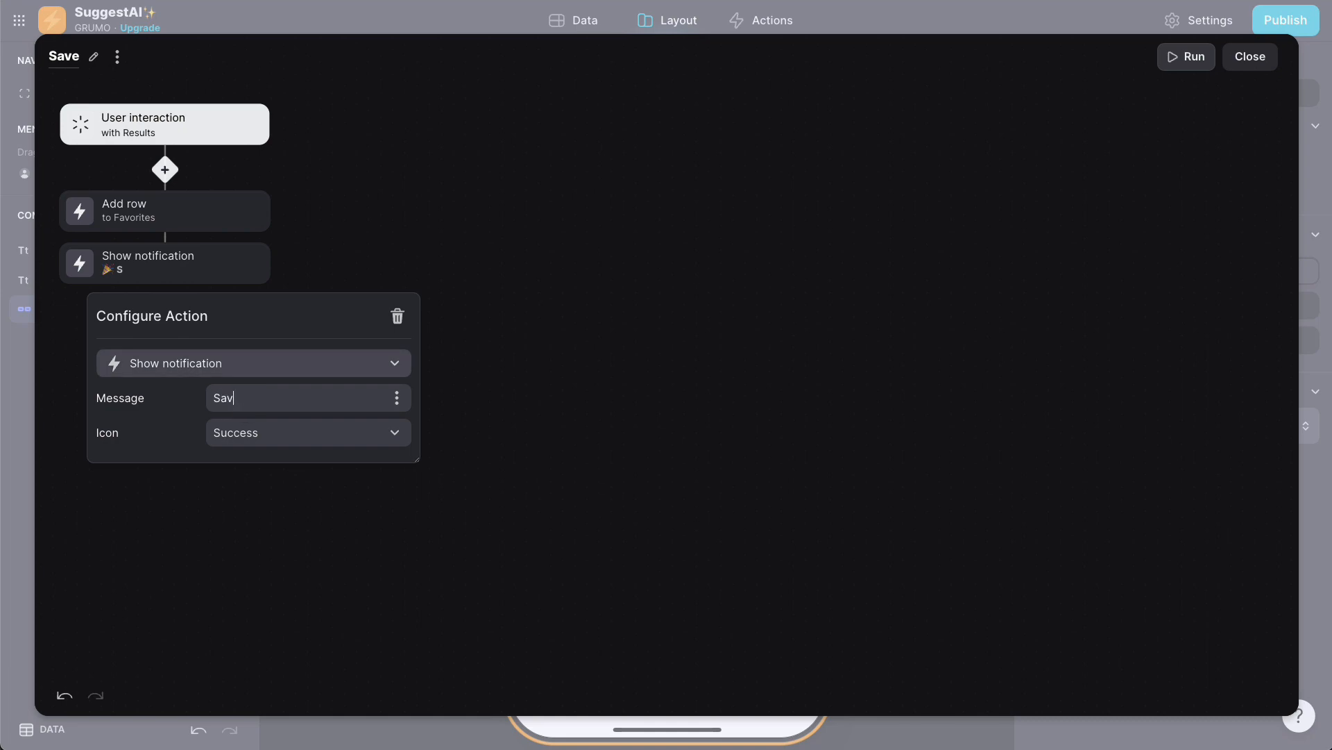
pyautogui.write('ed!')
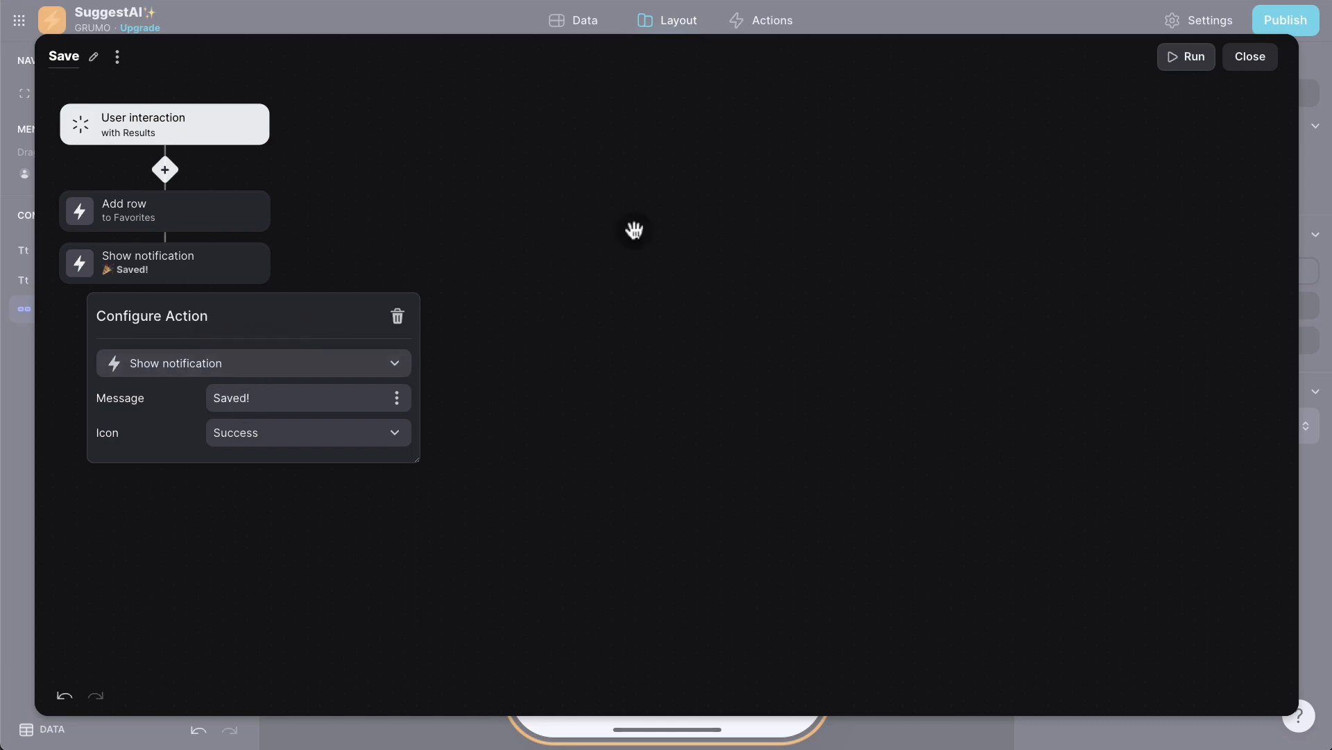
pyautogui.click(635, 231)
pyautogui.click(1248, 69)
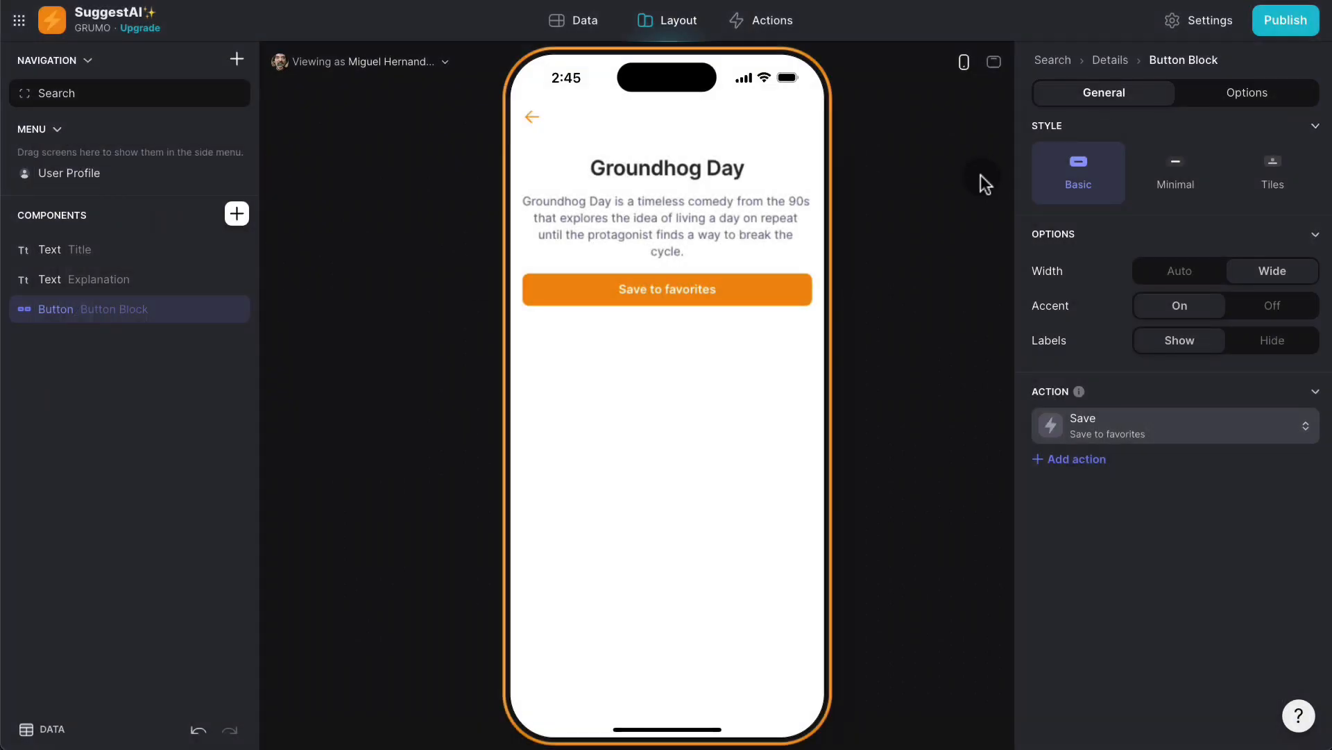
# Test the "Save to favorites" button on Groundhog Day in the preview and check the Favorites table for the saved row
pyautogui.click(696, 298)
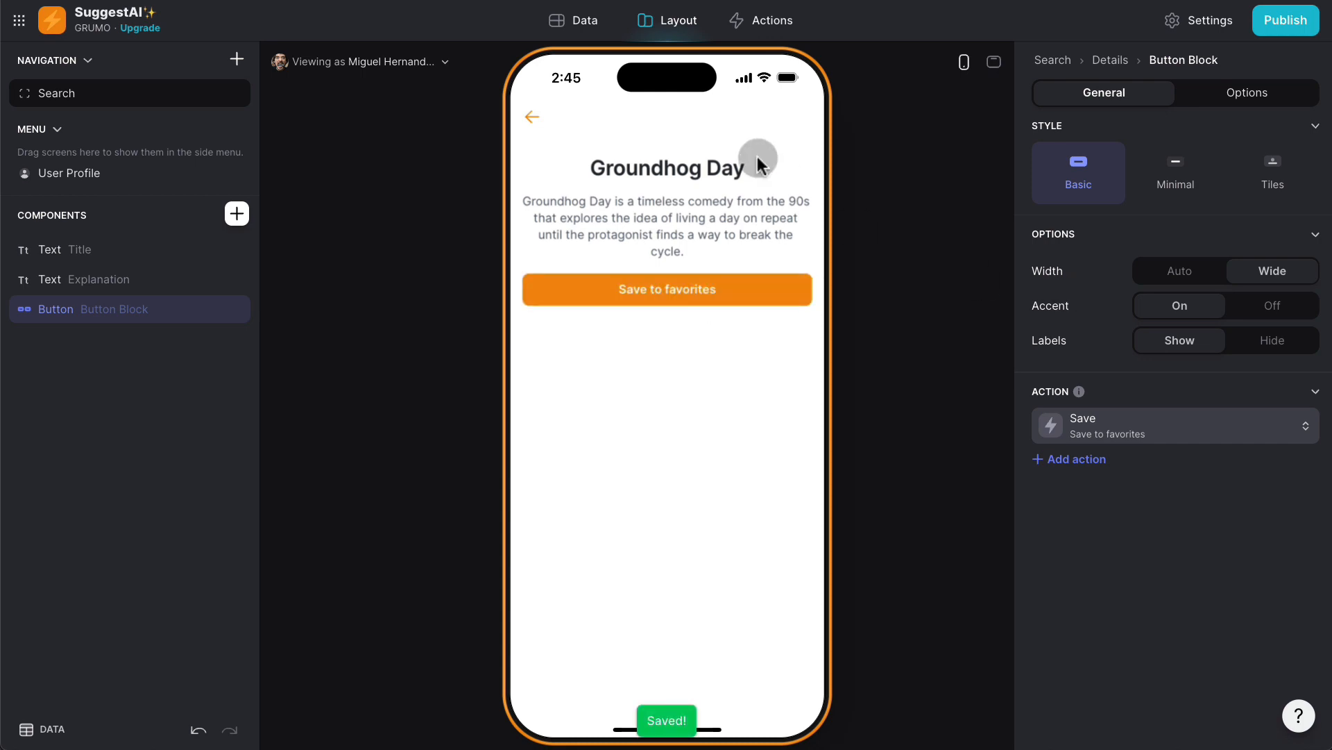
pyautogui.click(592, 21)
pyautogui.click(55, 190)
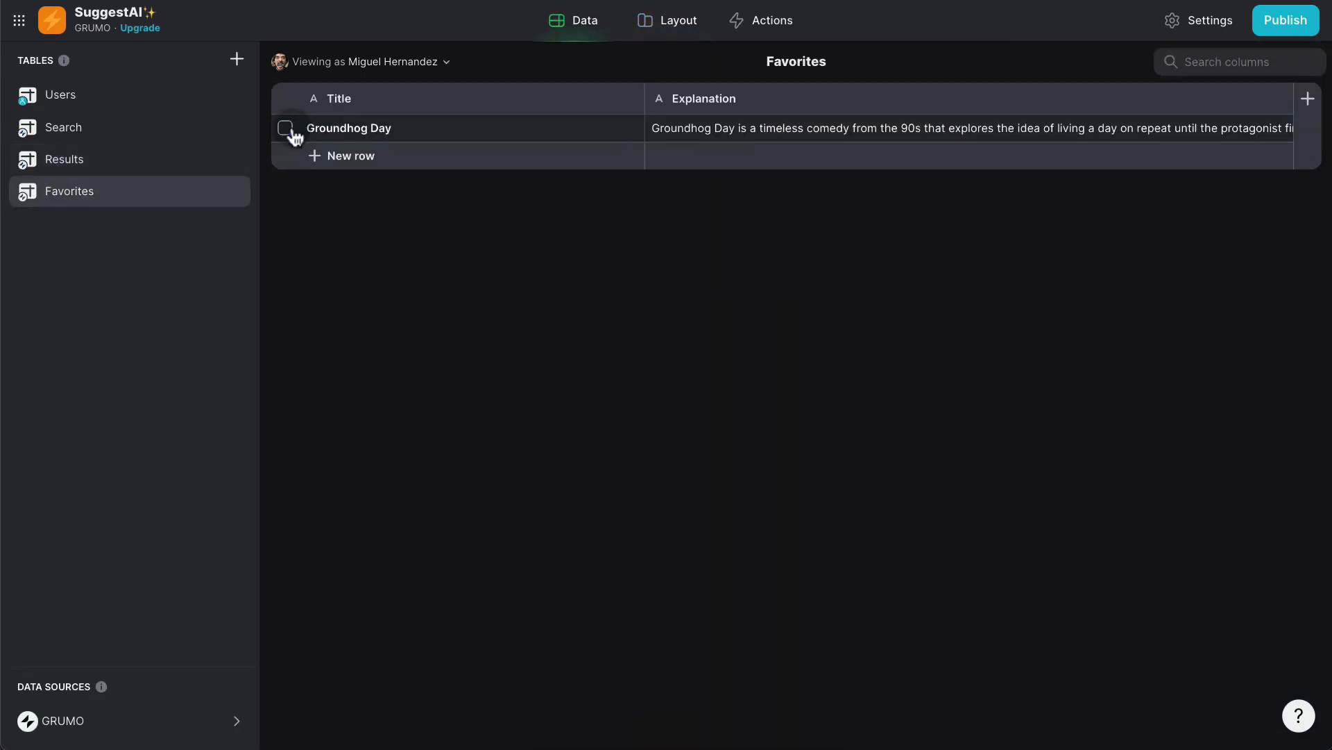
# Add a screen from the Favorites table to the app's navigation
pyautogui.click(676, 10)
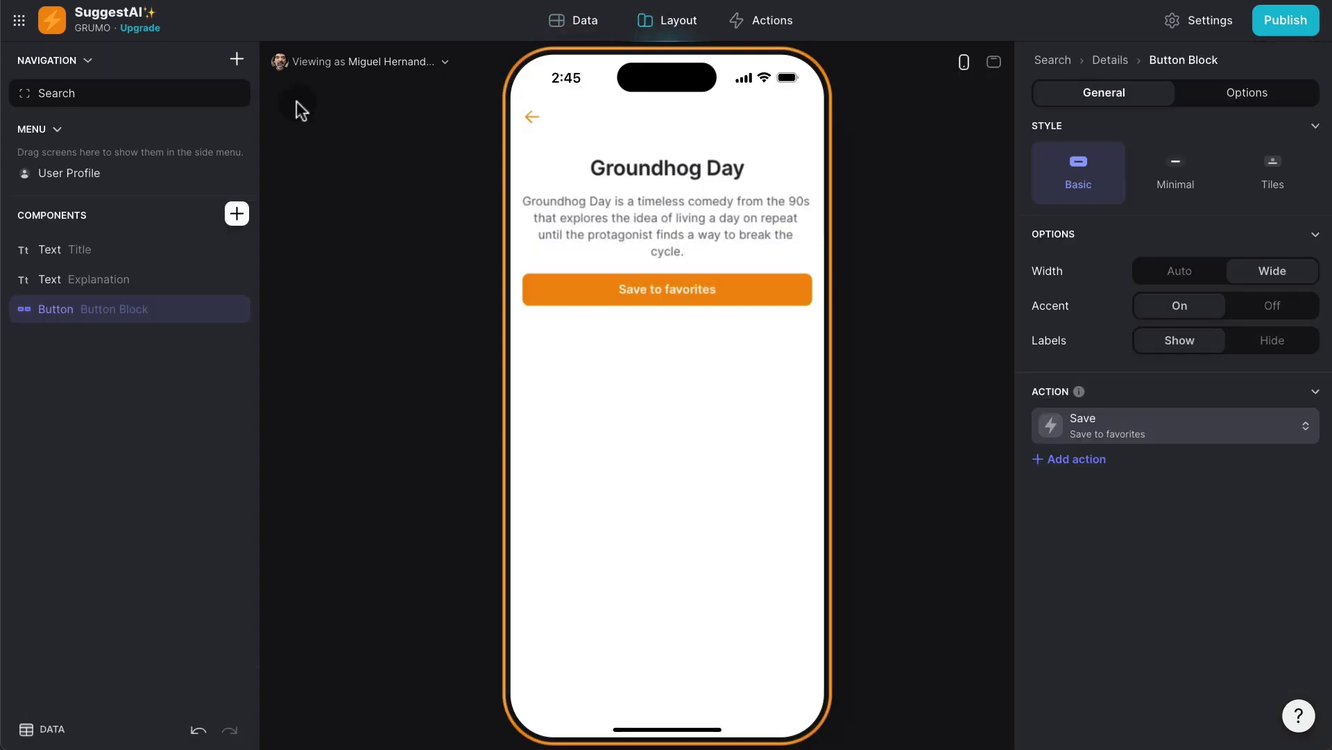
pyautogui.click(240, 66)
pyautogui.moveTo(276, 91)
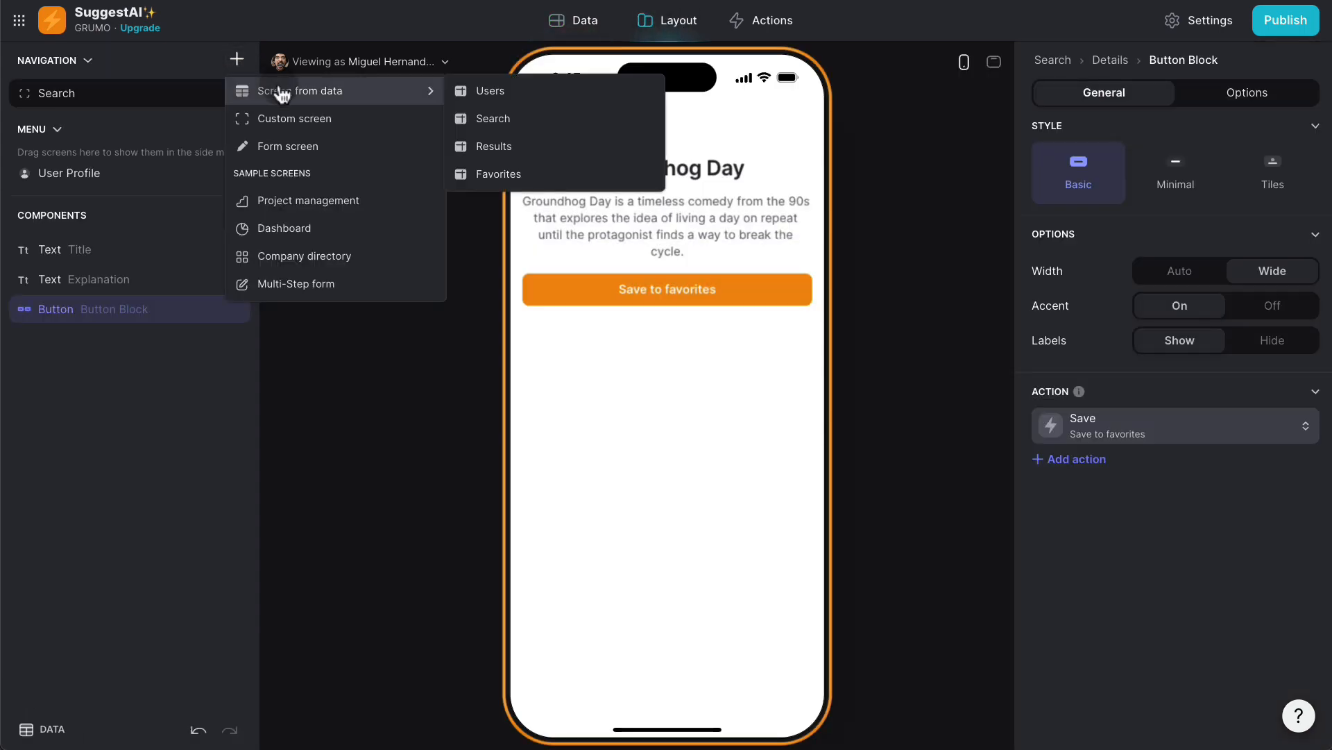
pyautogui.click(499, 170)
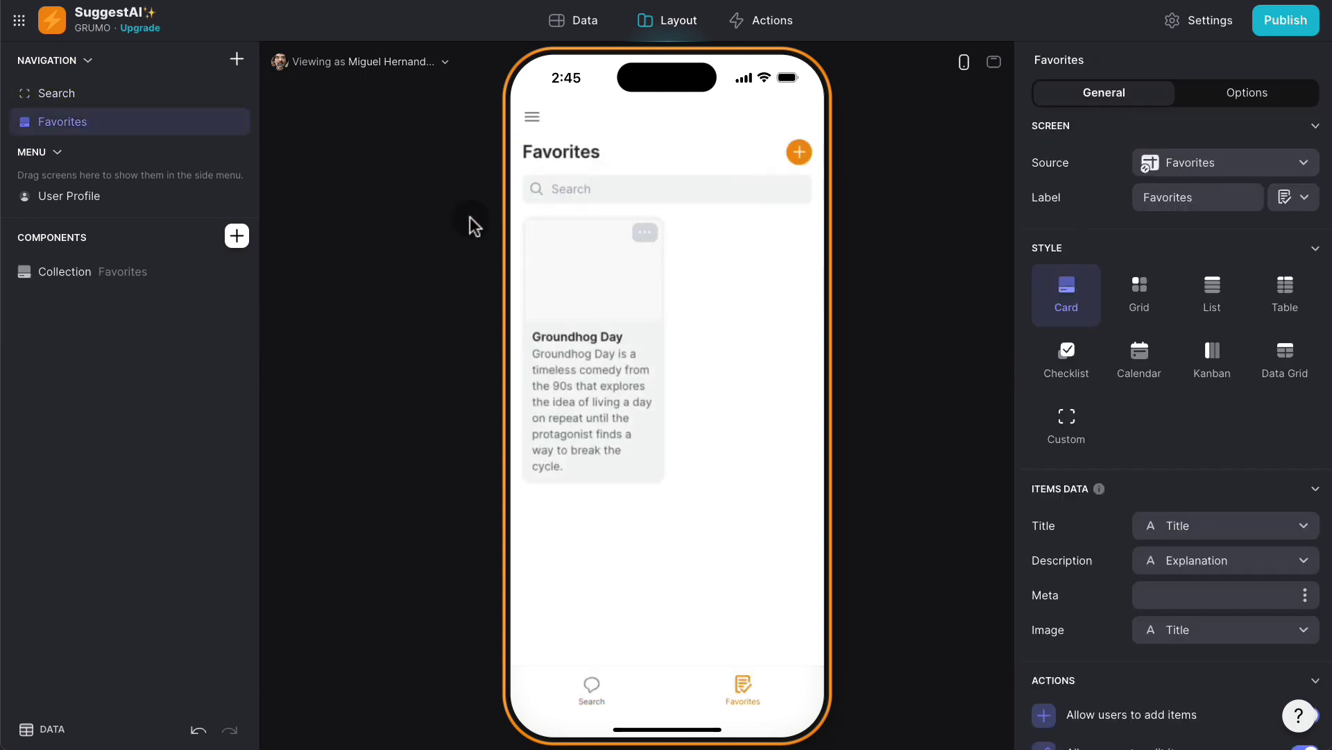
# Set the Favorites collection's style to List and clear its Image field
pyautogui.click(144, 274)
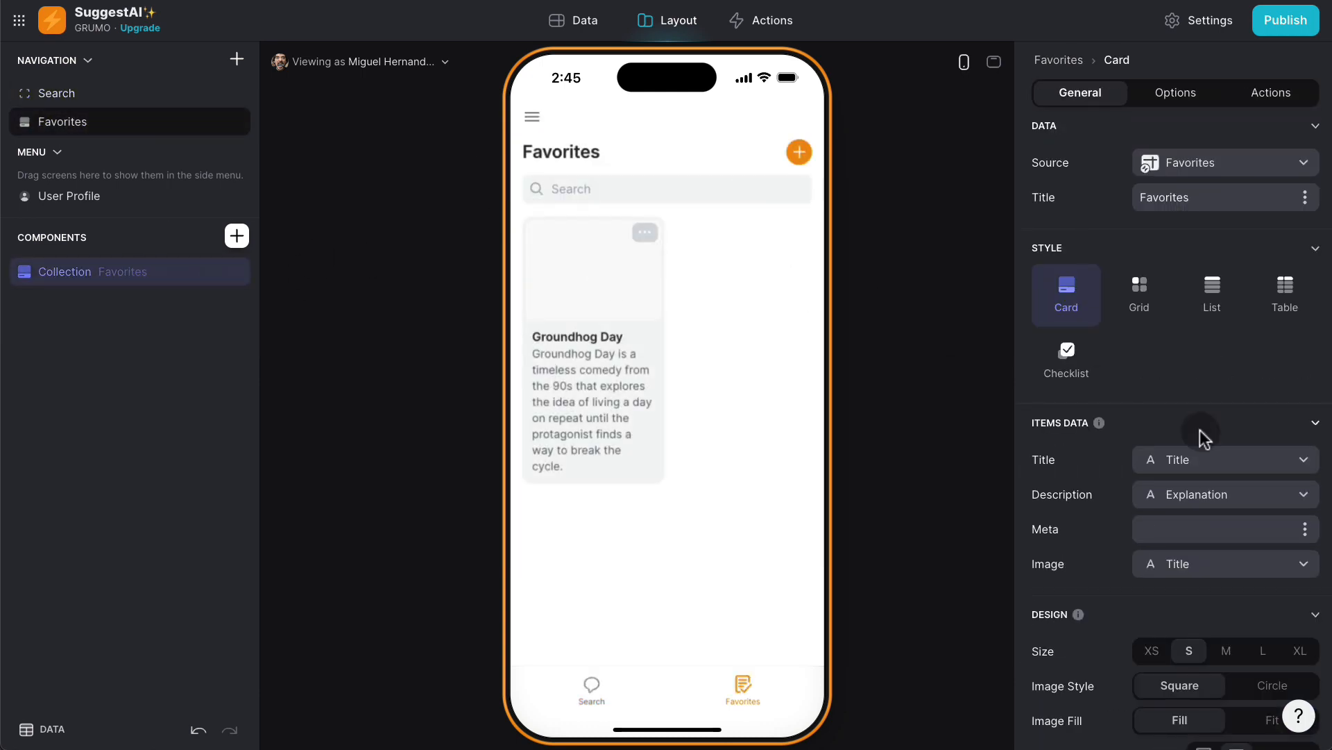
pyautogui.click(1223, 306)
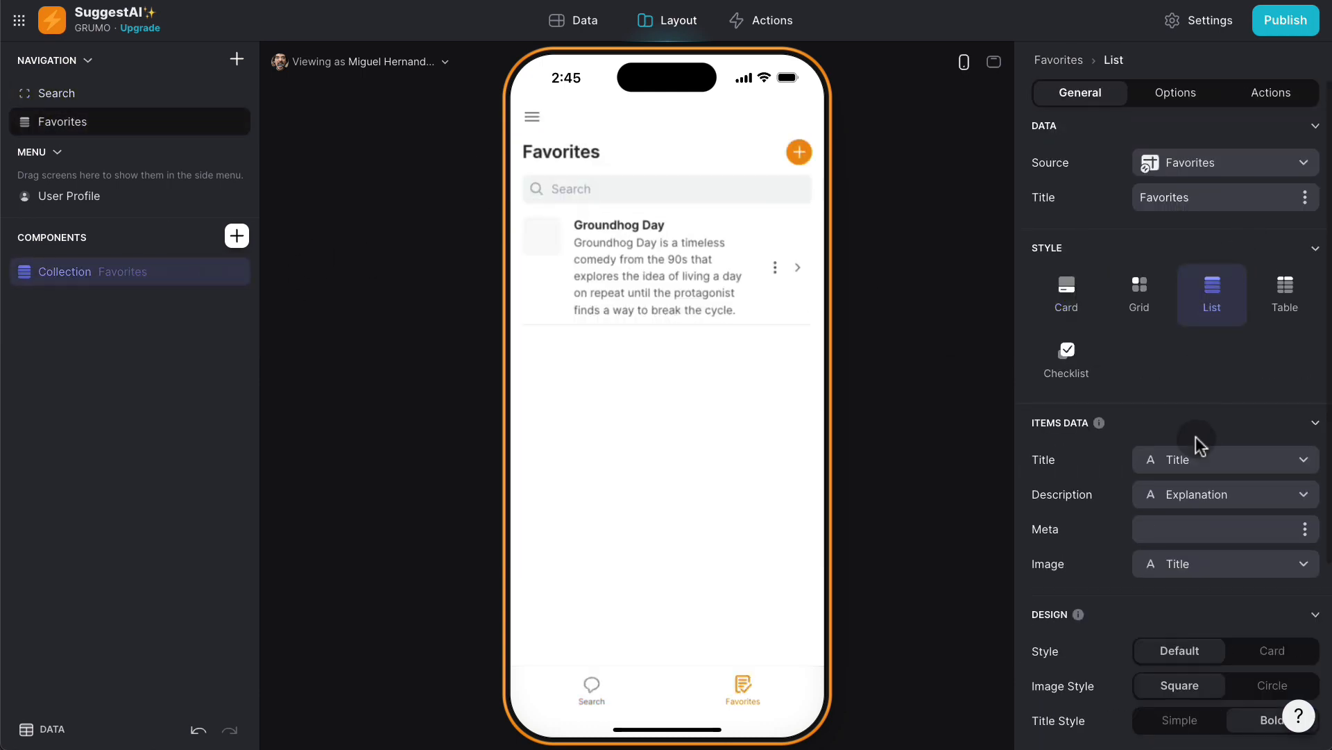
pyautogui.click(1190, 571)
pyautogui.click(1177, 422)
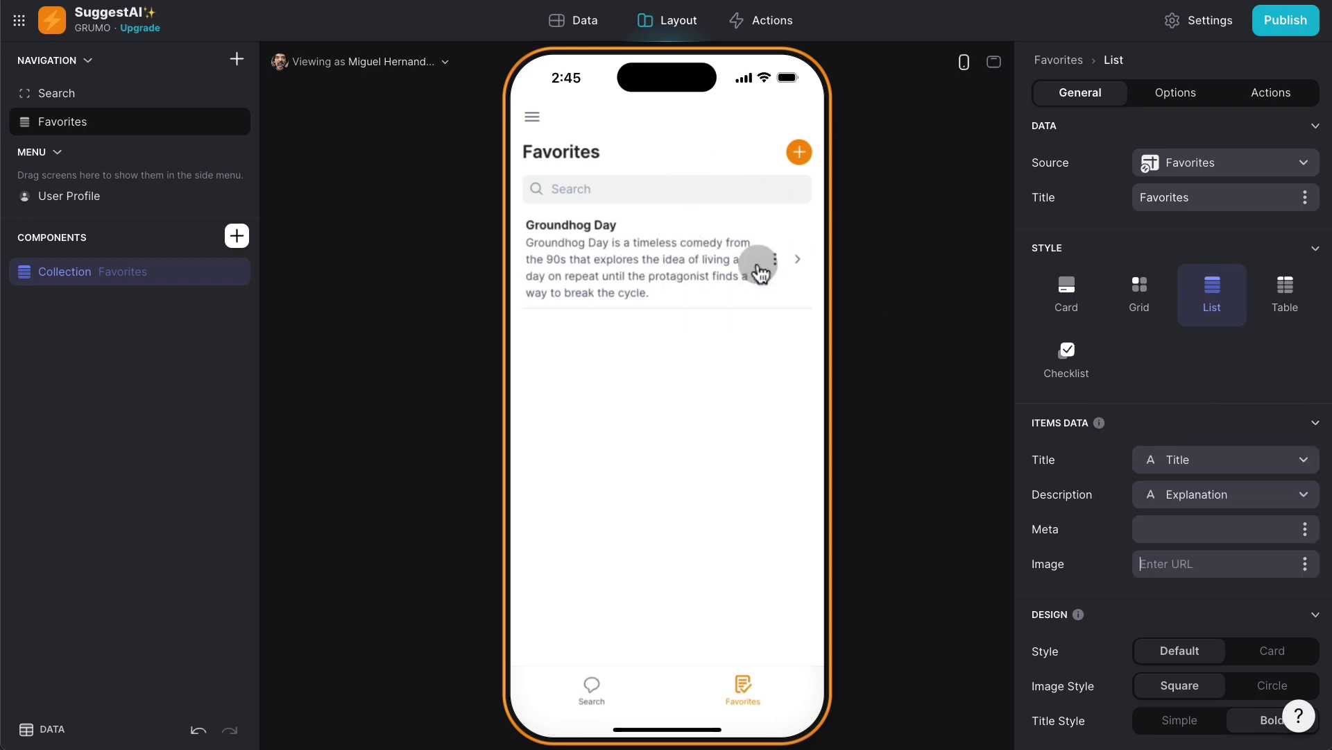
# Disallow adding and editing items in the Favorites collection and hide its search bar
pyautogui.click(1273, 84)
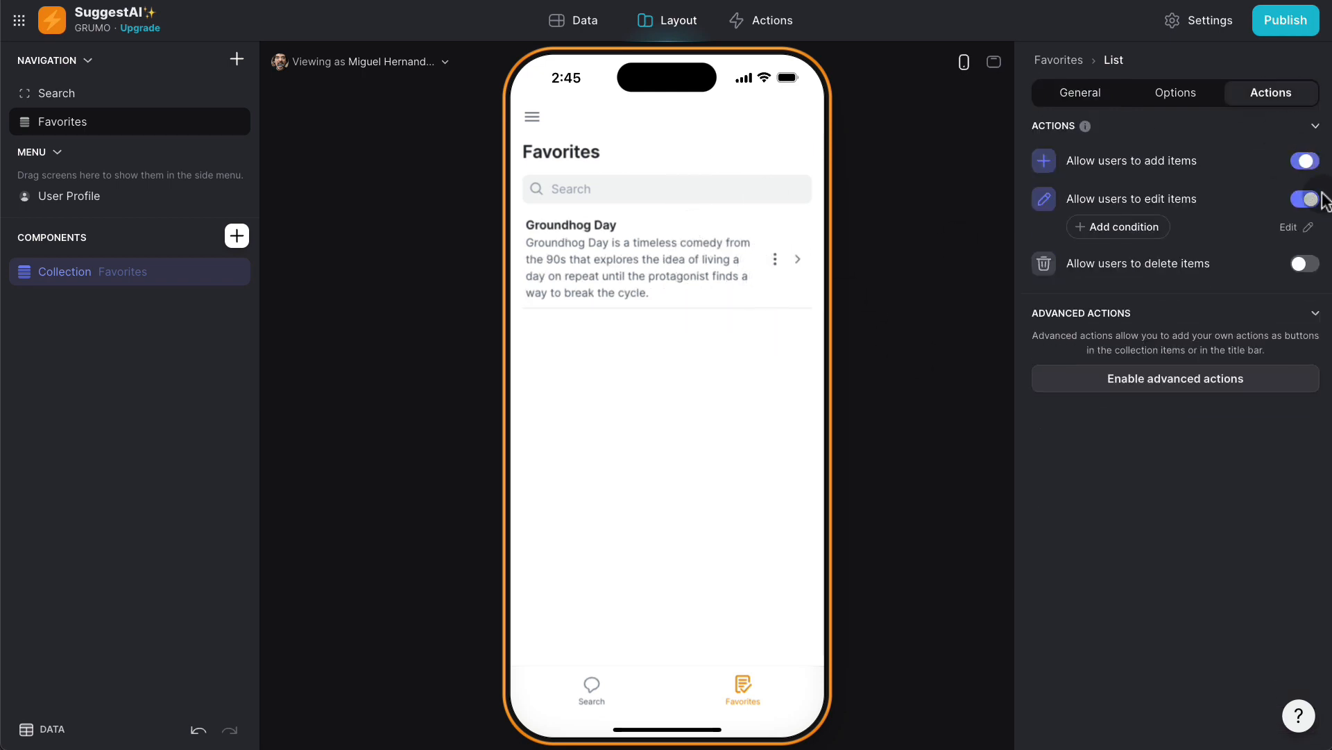
pyautogui.click(1306, 199)
pyautogui.click(1177, 94)
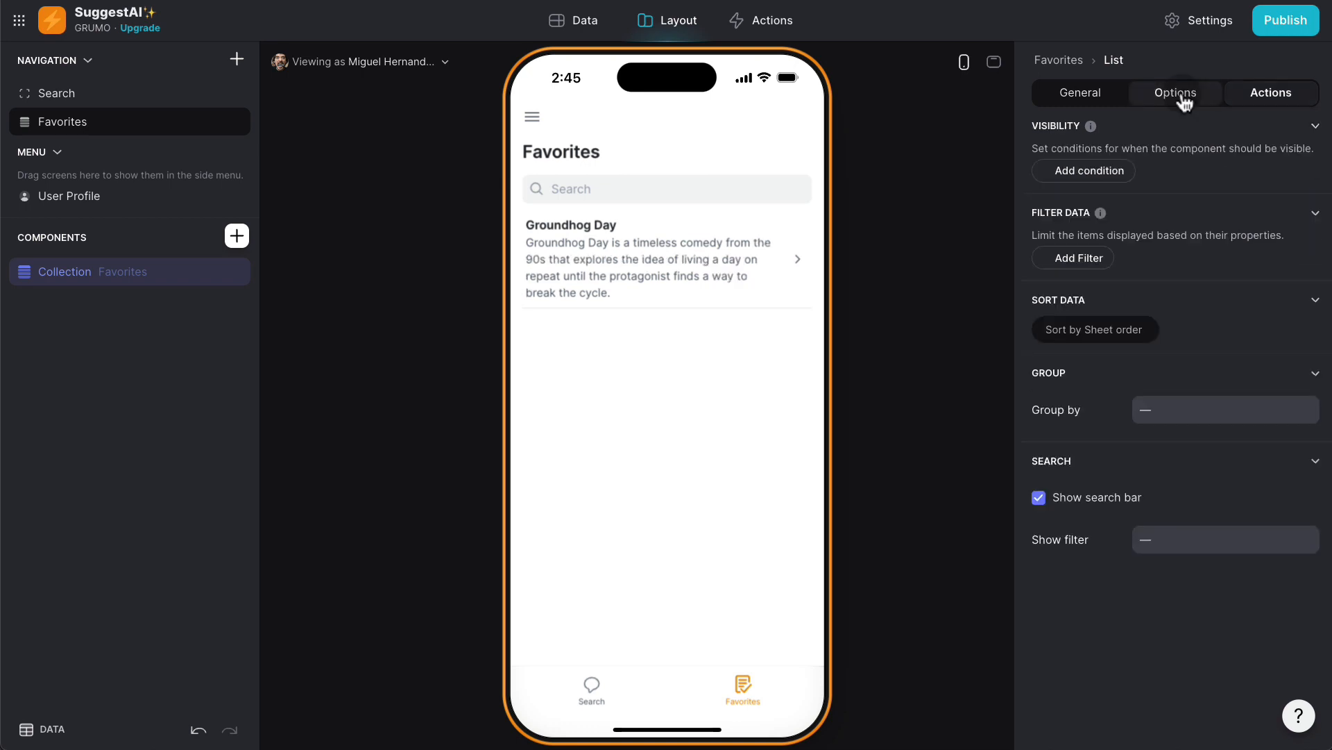
pyautogui.click(1062, 510)
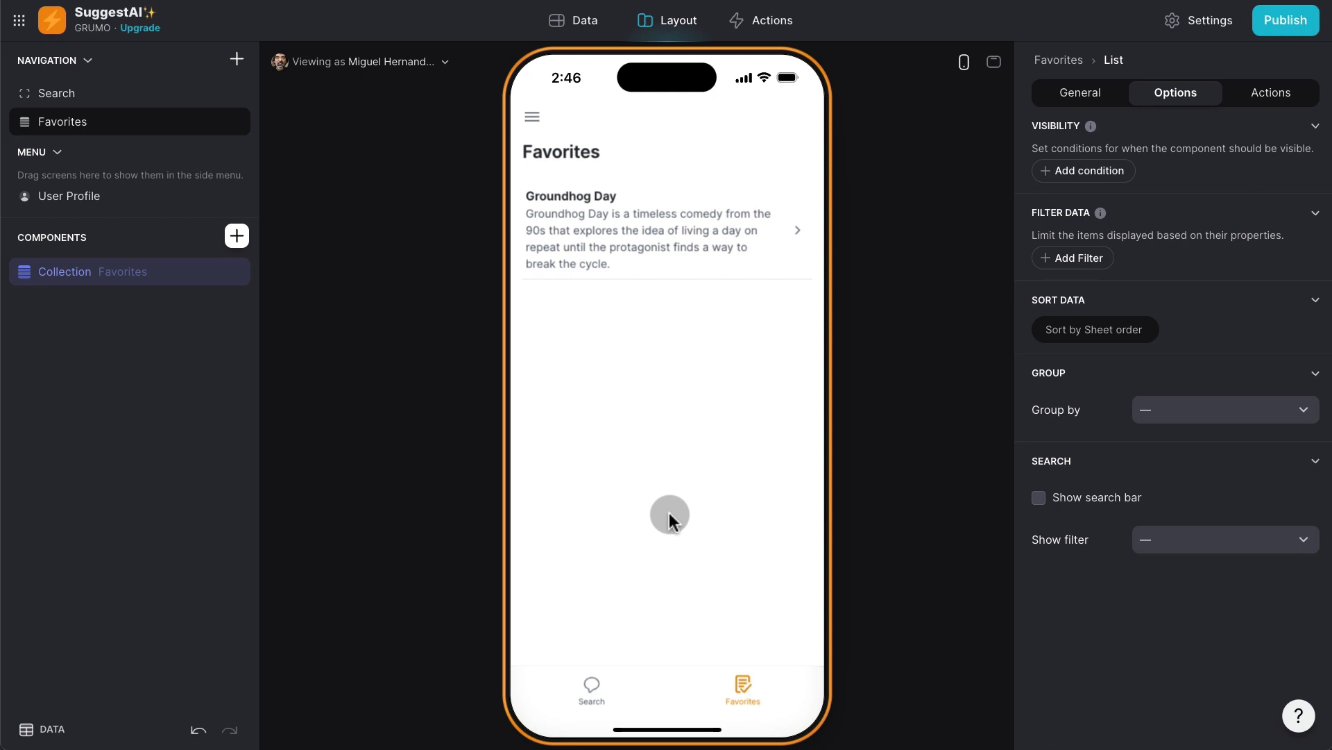
# Return to the main Search screen in the preview and run the query "top horror movies from the 90s"
pyautogui.click(618, 671)
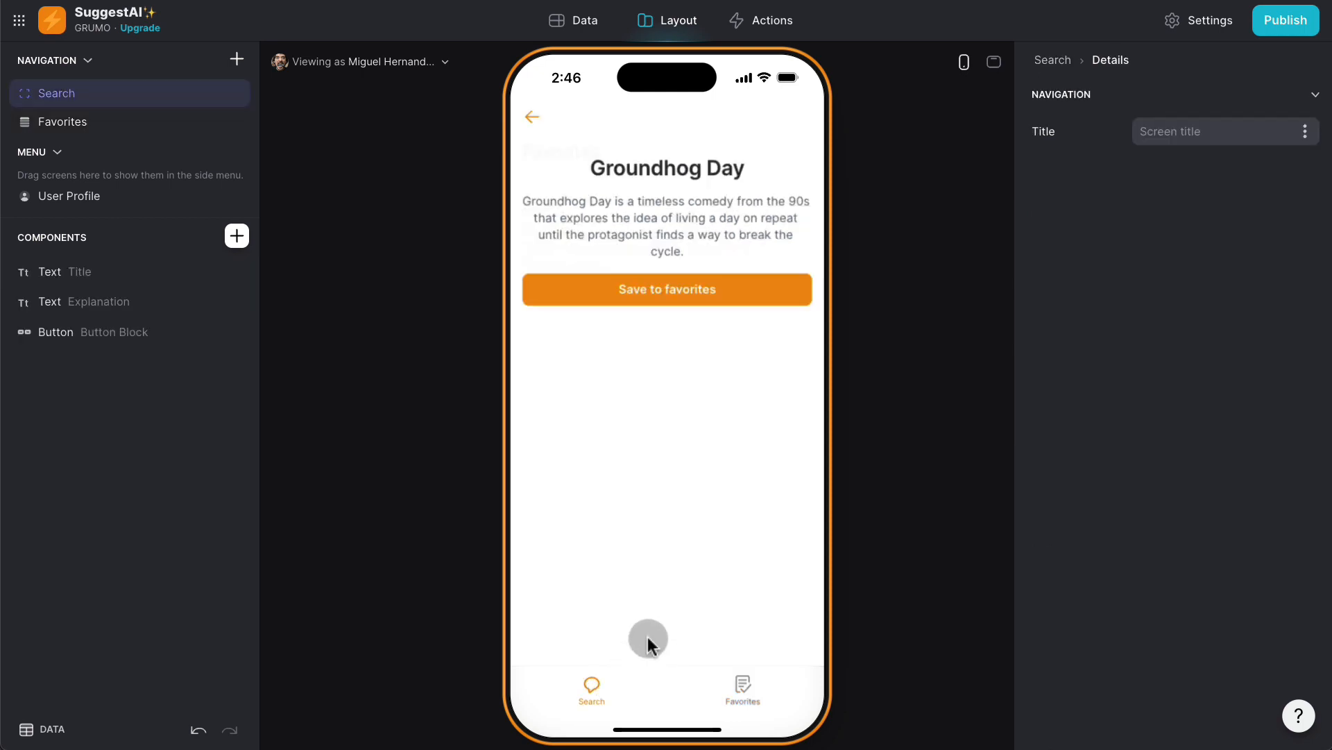
pyautogui.click(585, 681)
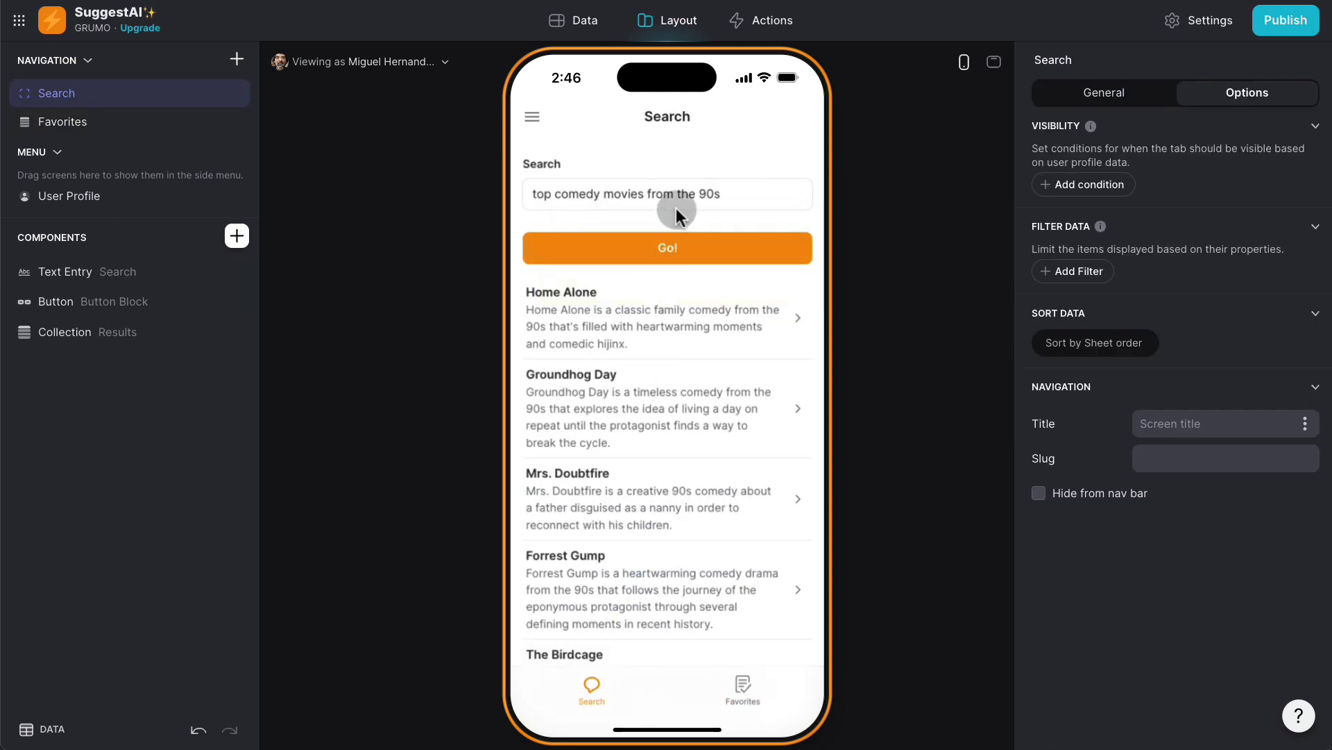
pyautogui.doubleClick(584, 191)
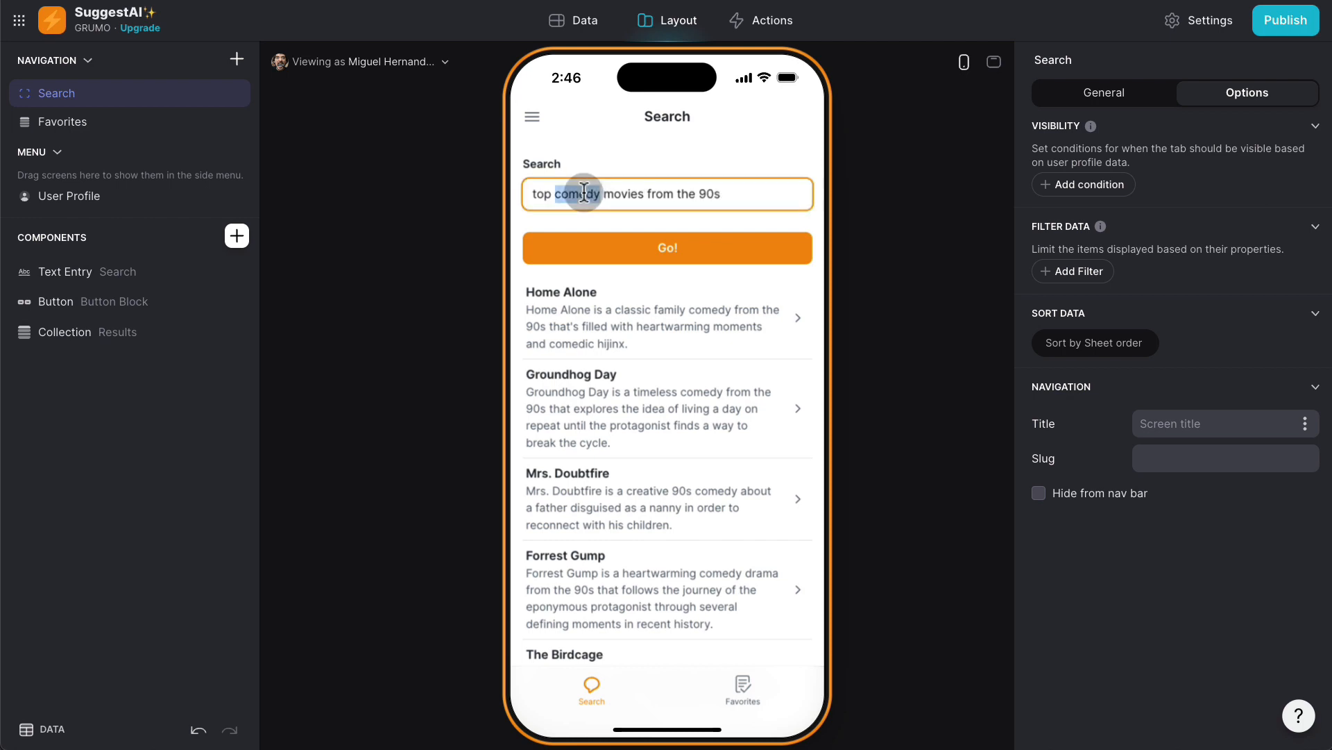
pyautogui.write('horr')
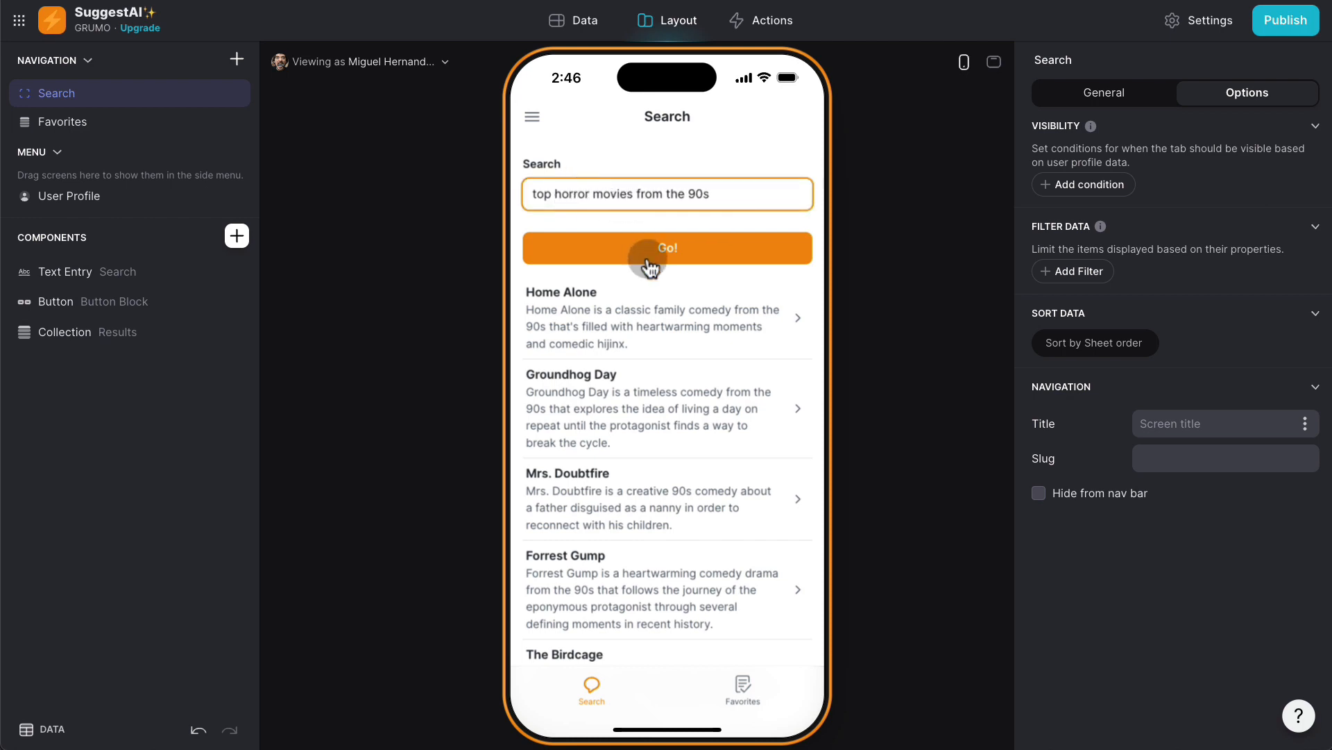
pyautogui.write('or')
pyautogui.click(649, 257)
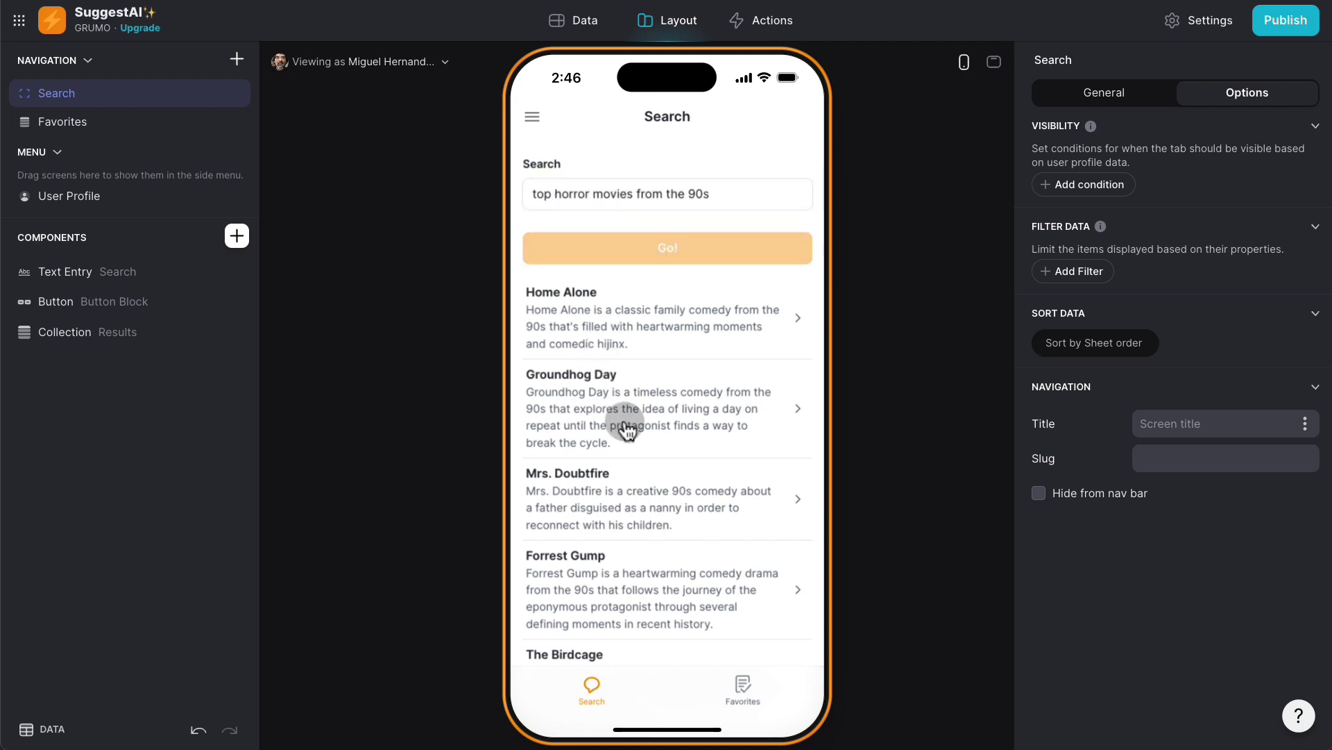
# Save The Blair Witch Project to favorites from its details screen in the preview and open the Favorites screen
pyautogui.click(701, 415)
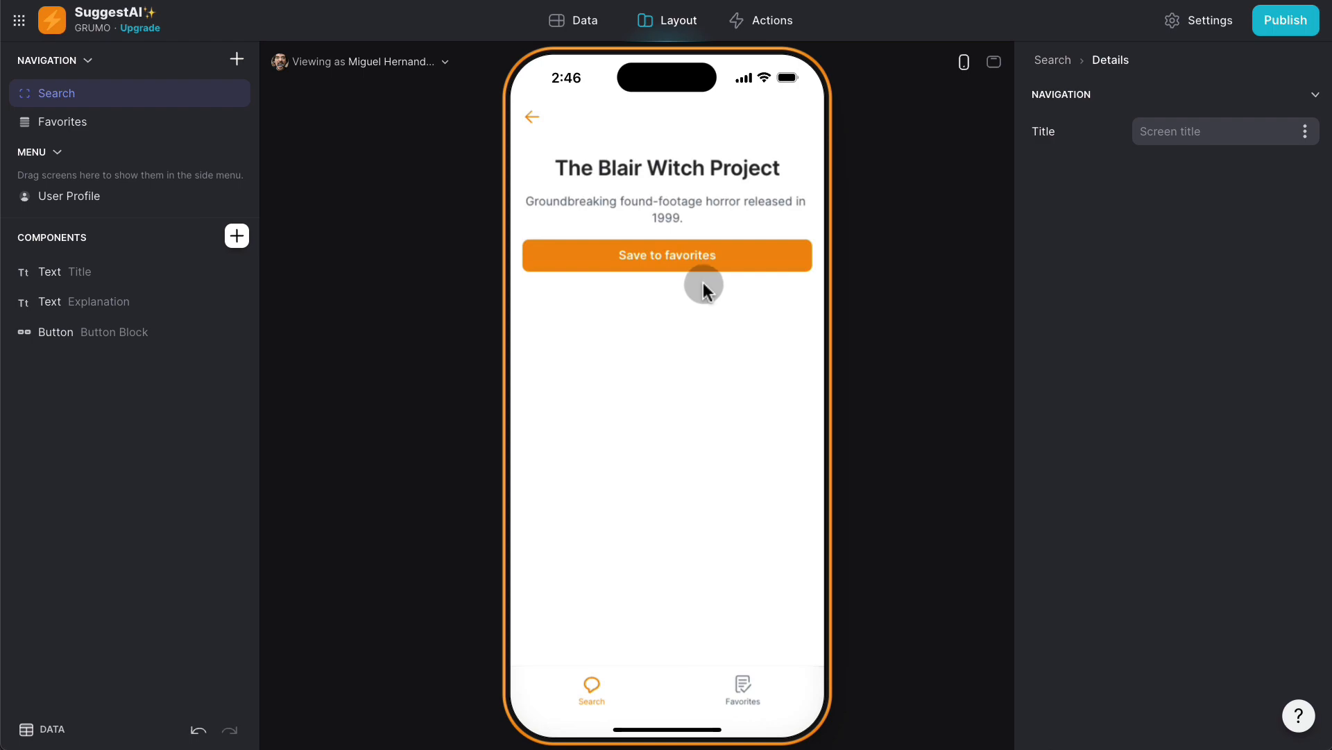
pyautogui.click(678, 256)
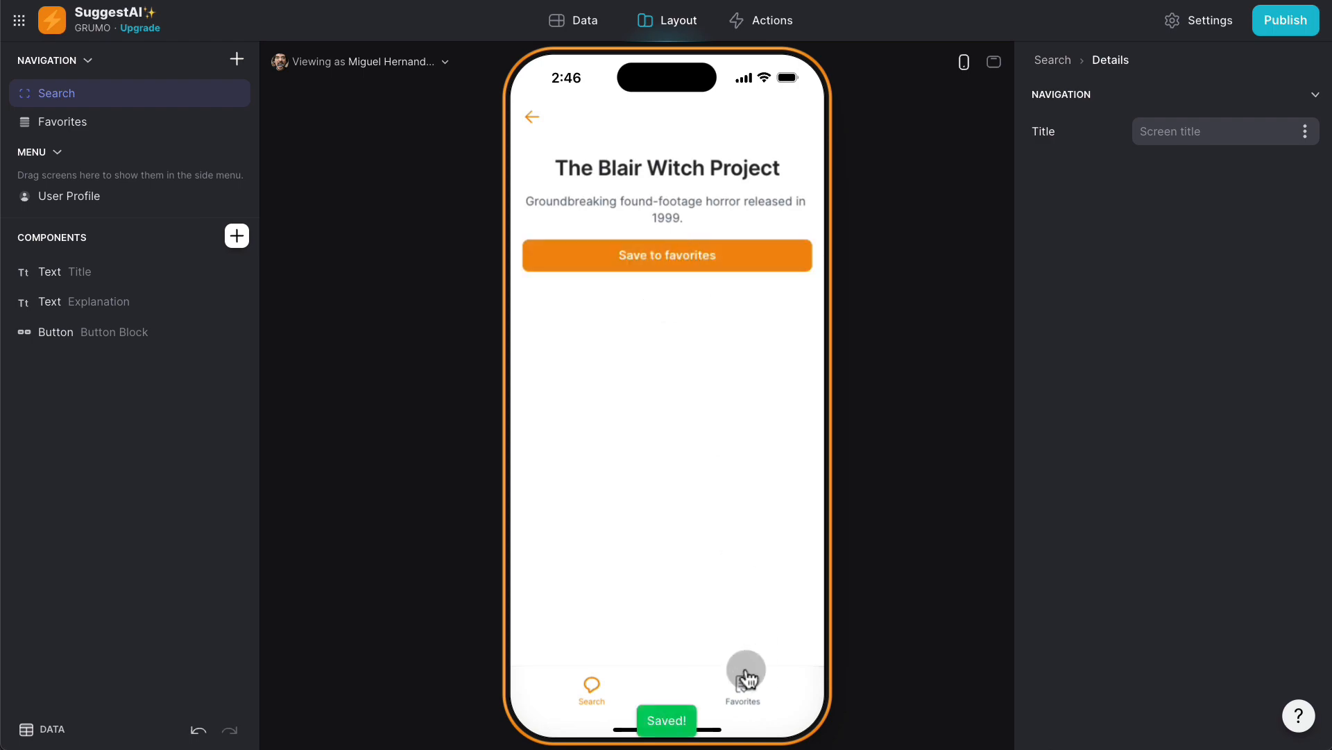
pyautogui.click(743, 686)
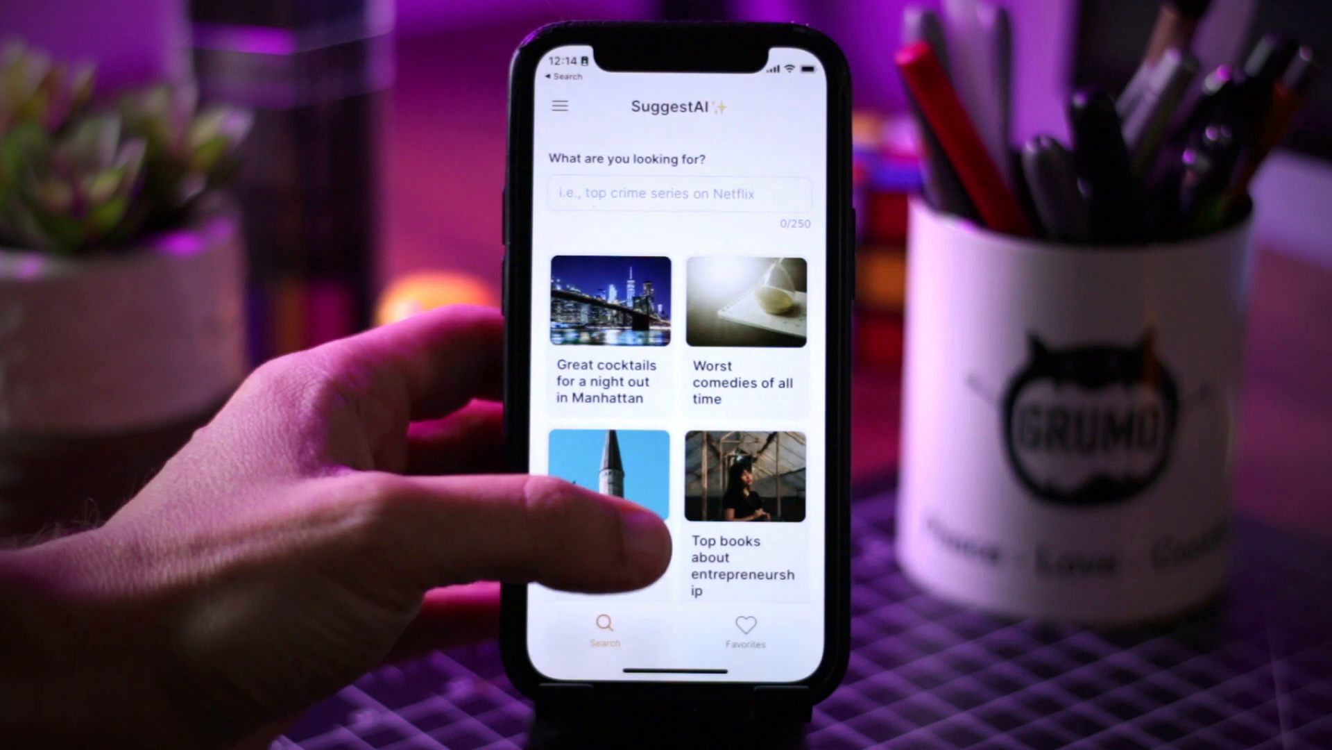
pyautogui.scroll(-10, 678, 389)
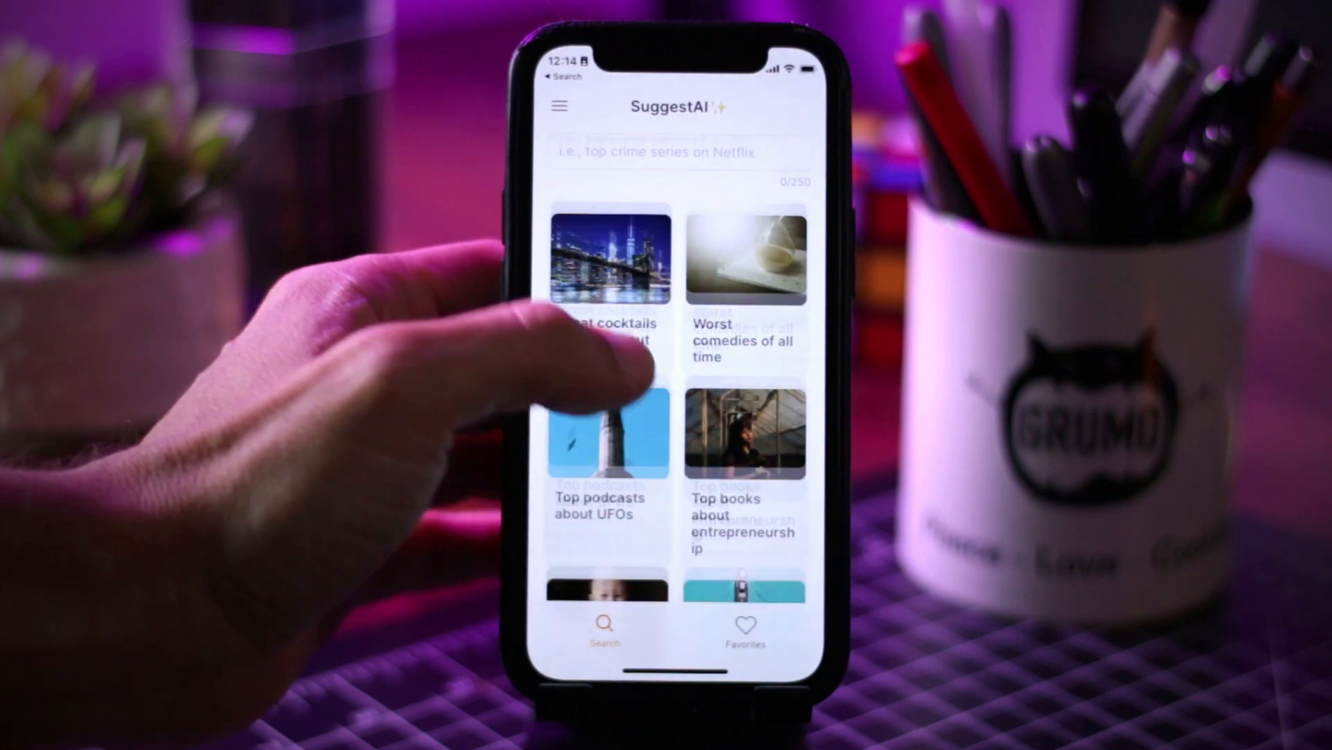
pyautogui.scroll(10, 621, 416)
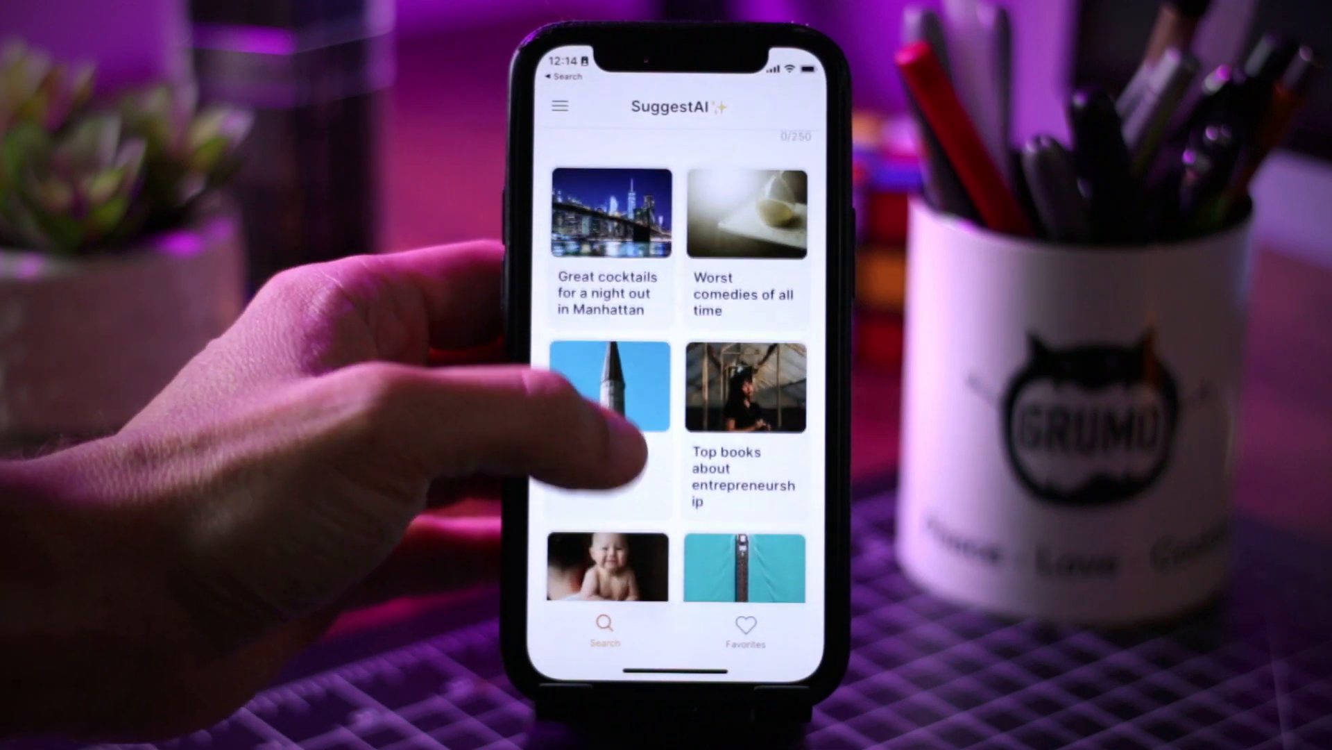
pyautogui.click(624, 285)
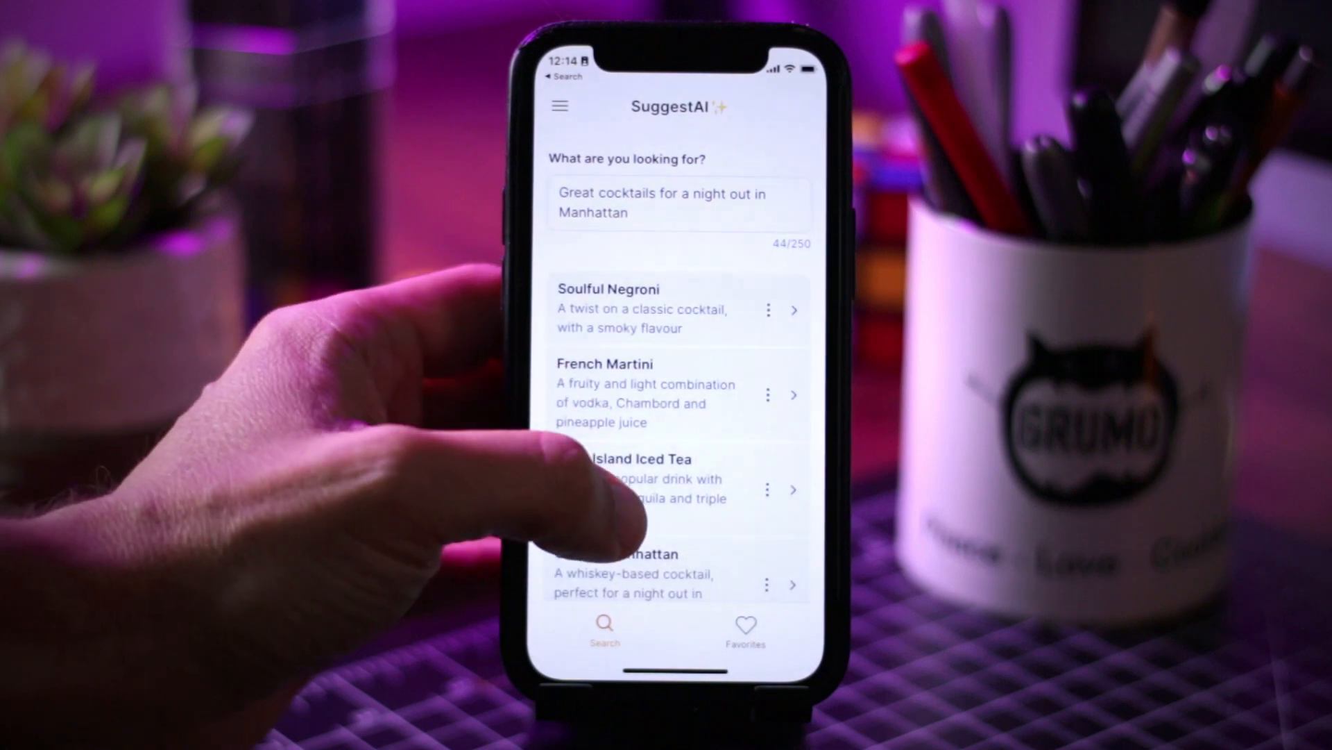
pyautogui.scroll(-3, 610, 486)
pyautogui.click(610, 255)
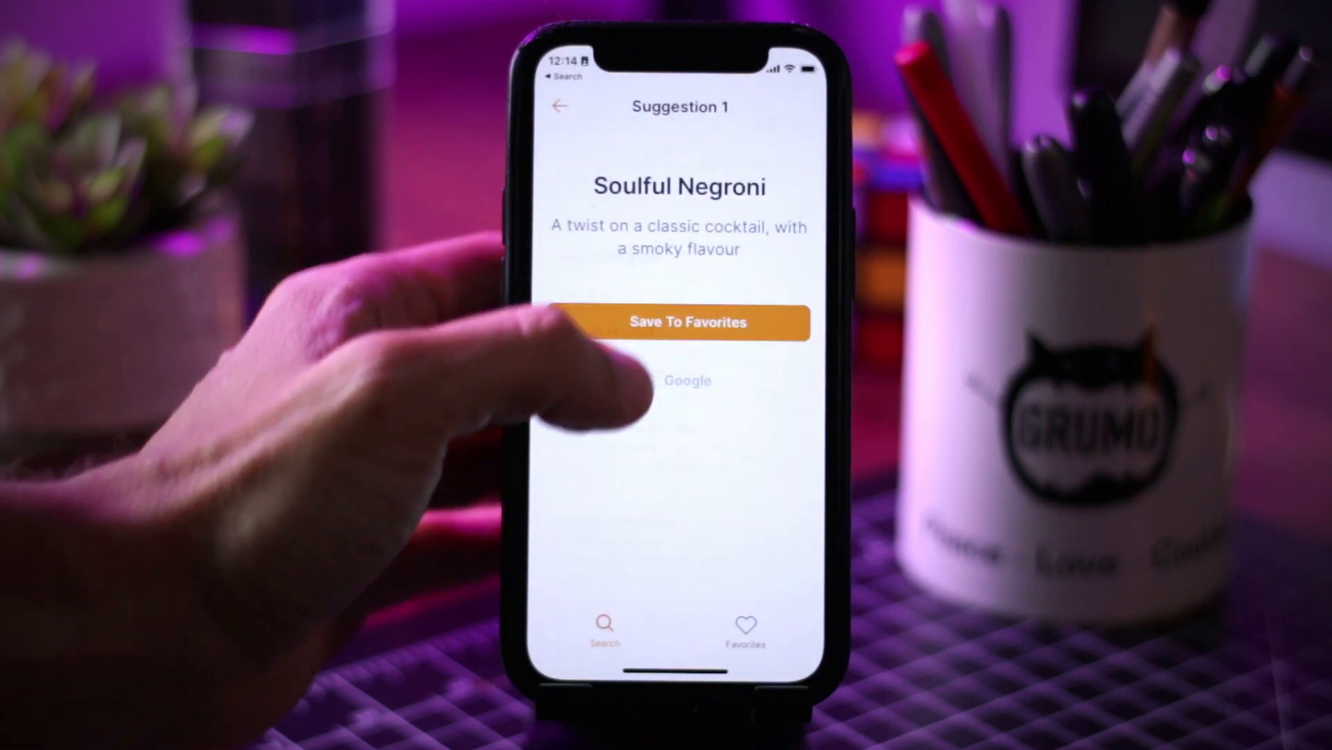
pyautogui.click(638, 321)
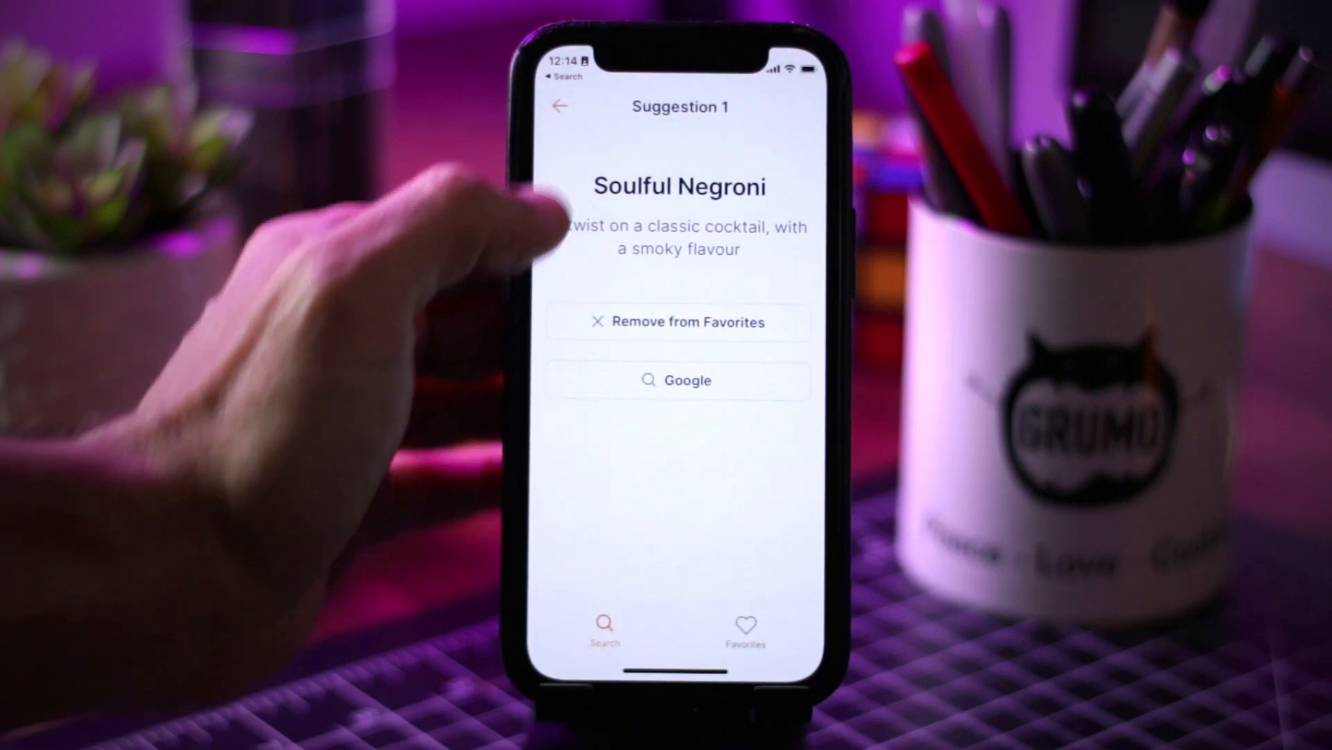
pyautogui.click(561, 106)
pyautogui.scroll(-10, 652, 340)
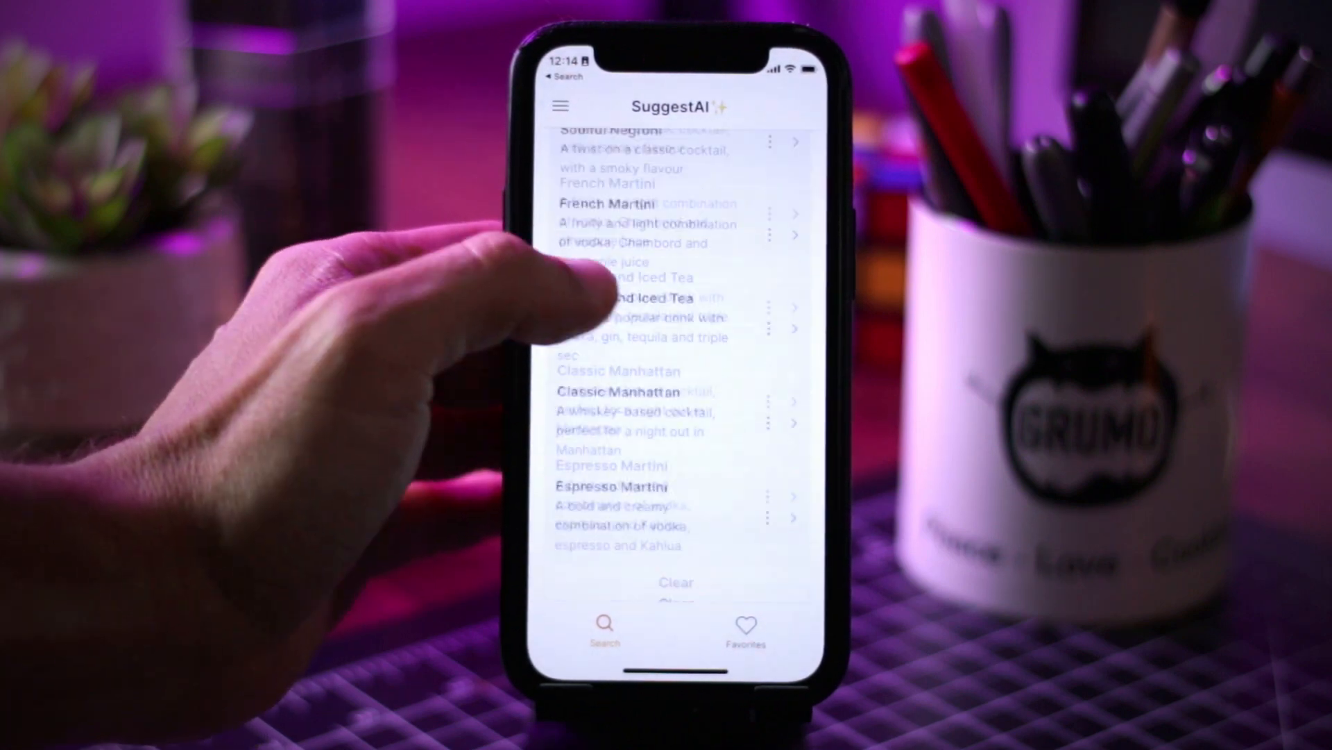
pyautogui.click(676, 470)
pyautogui.scroll(-3, 611, 486)
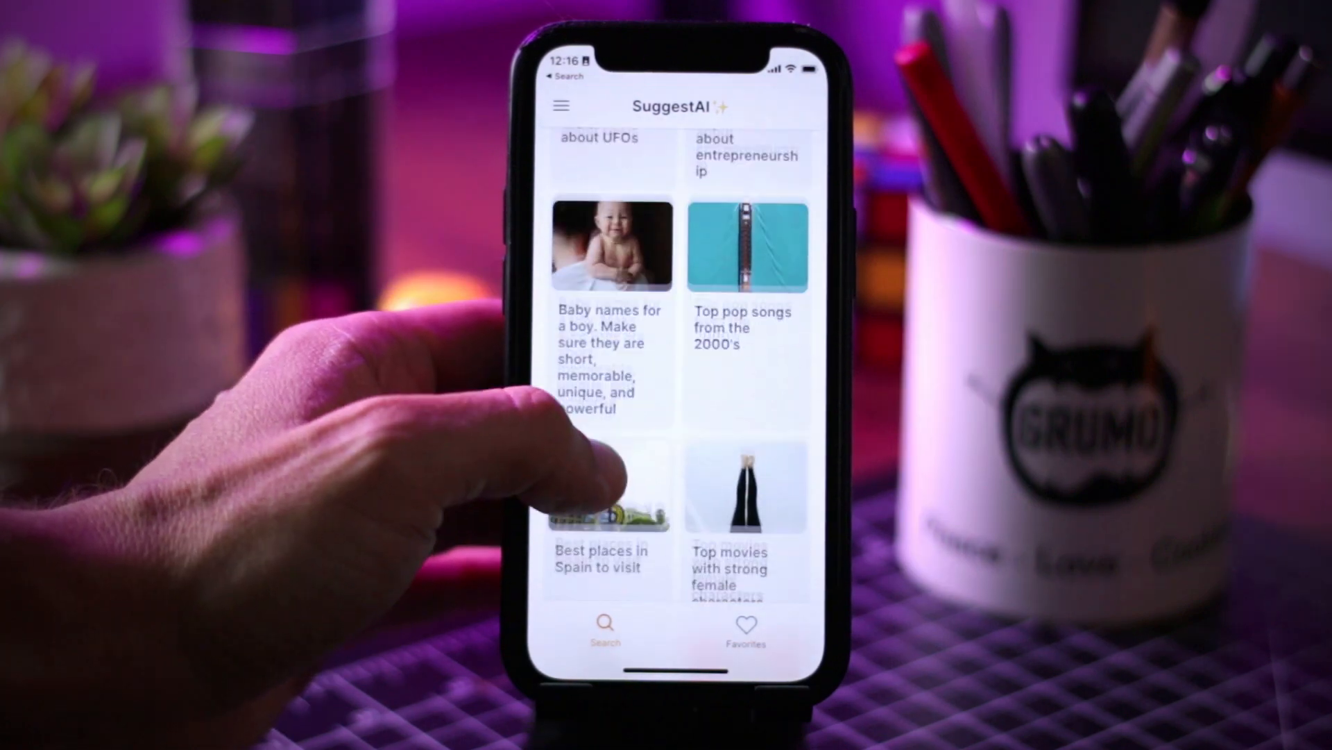
pyautogui.click(558, 310)
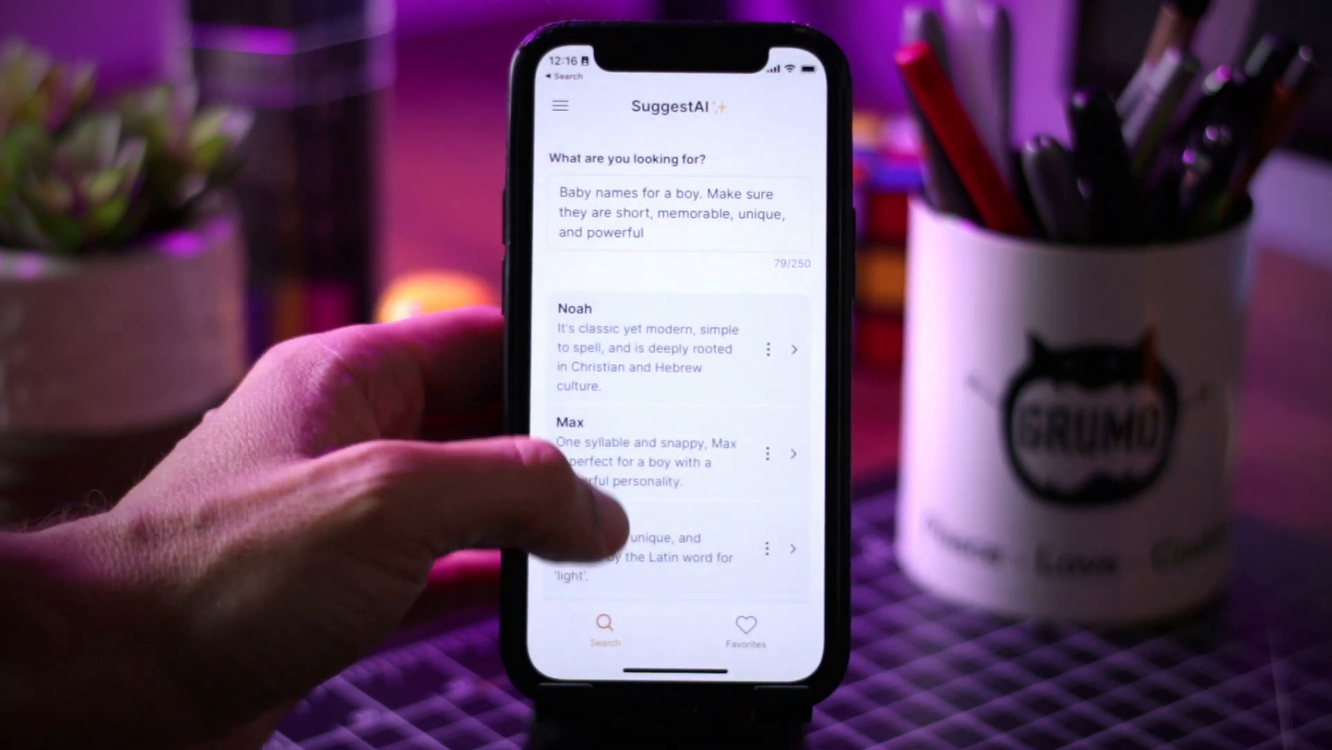
pyautogui.scroll(-5, 624, 486)
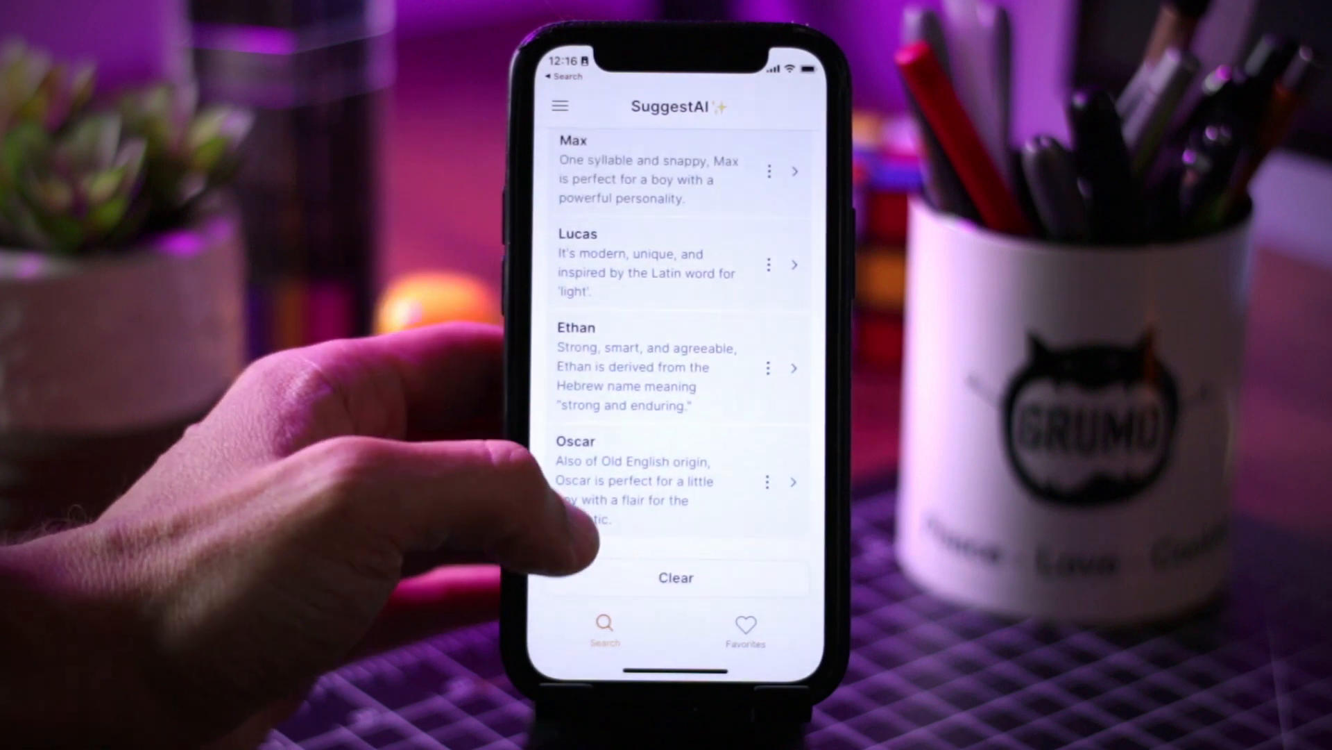
pyautogui.click(597, 354)
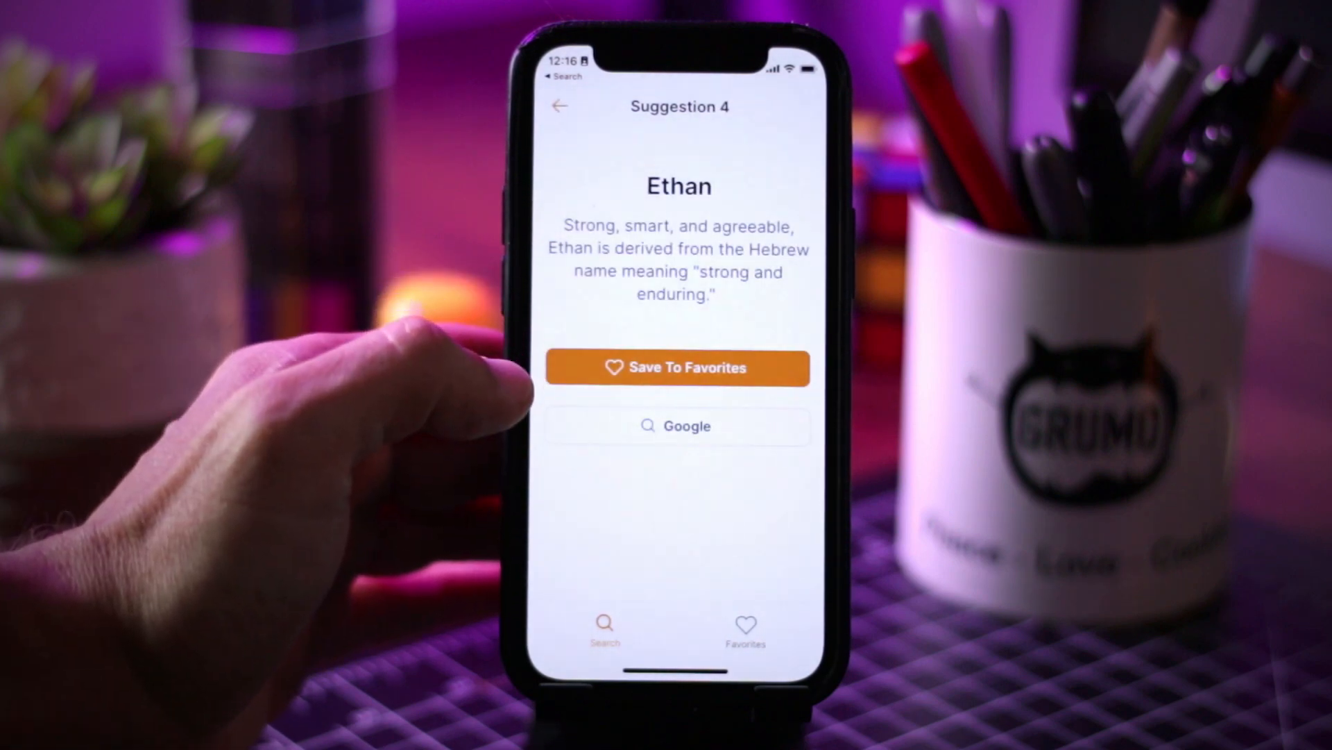
pyautogui.click(659, 367)
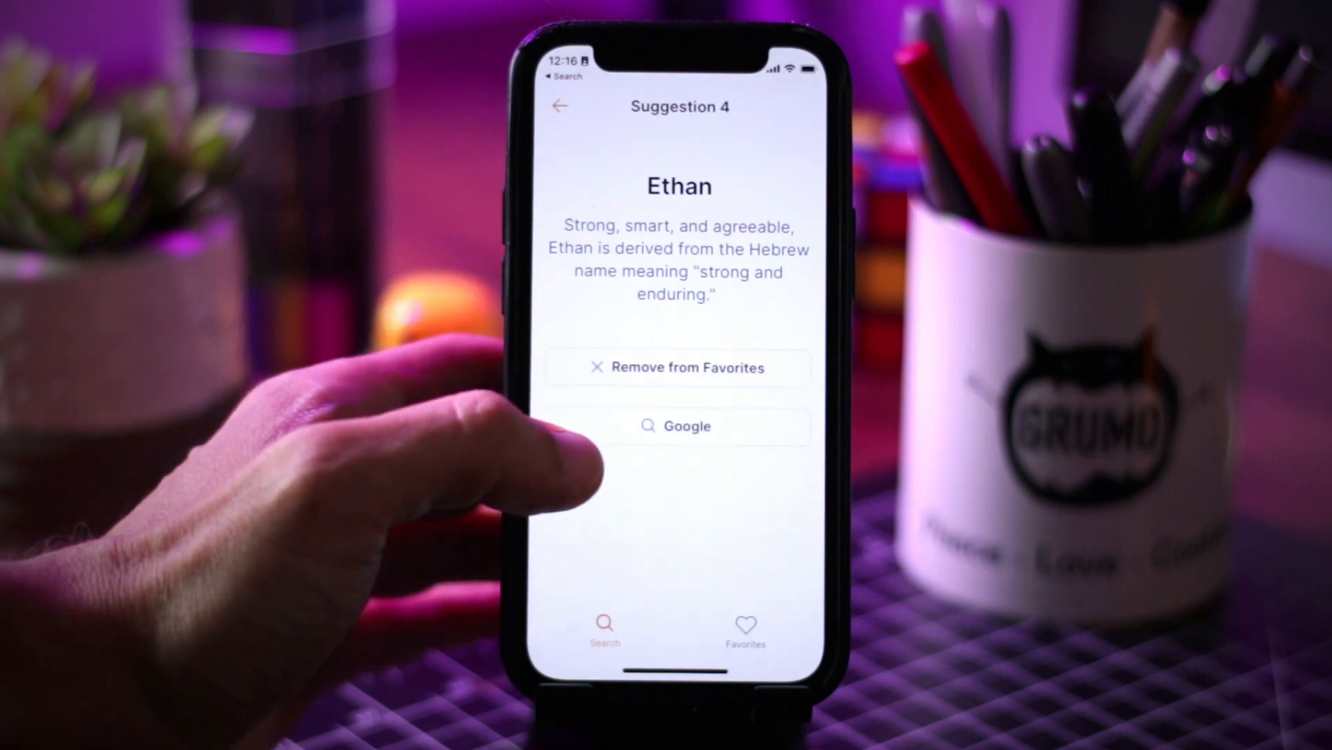
pyautogui.click(604, 628)
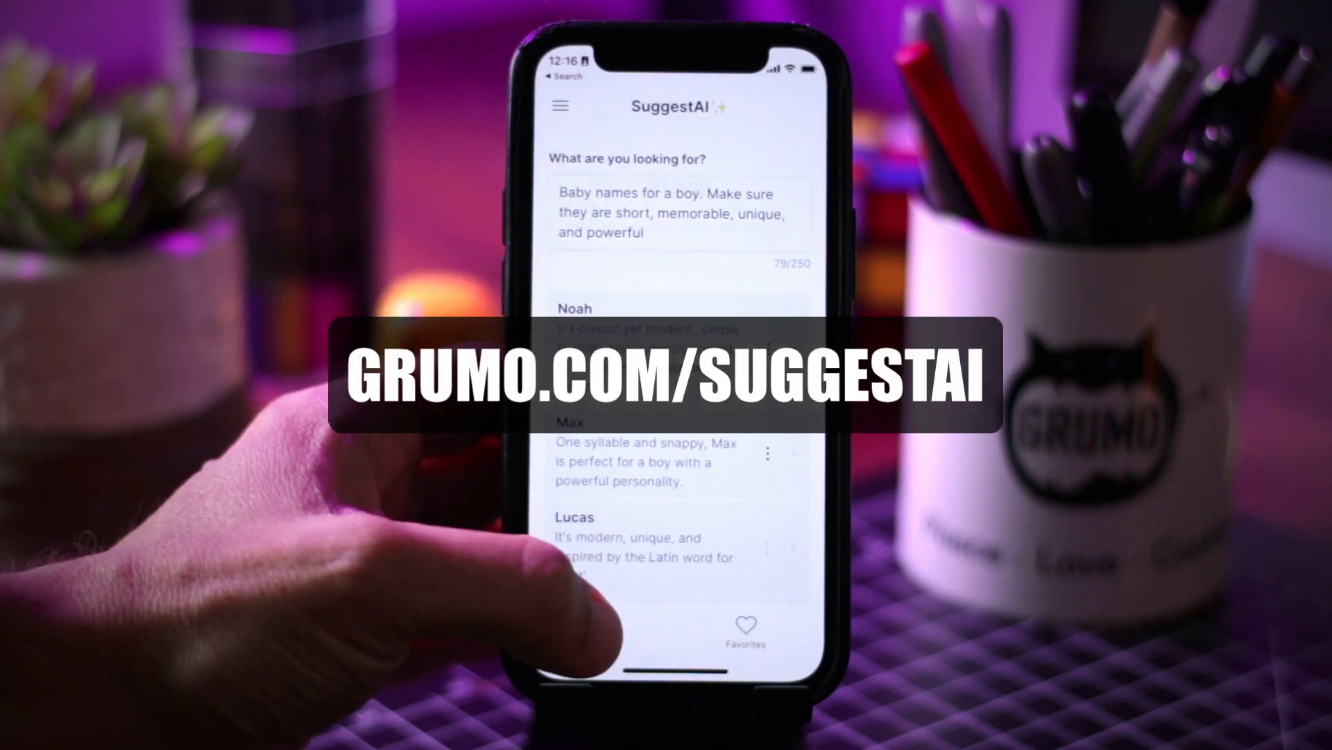